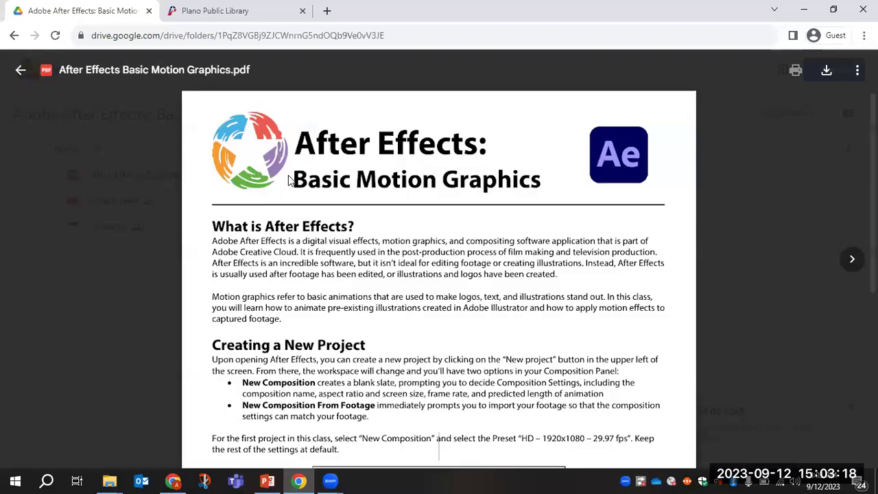
Scroll the guide PDF to the Composition Settings image, then close the preview to return to the folder.
{"action": "scroll", "coordinate": [388, 280], "scroll_direction": "down", "scroll_amount": 5}
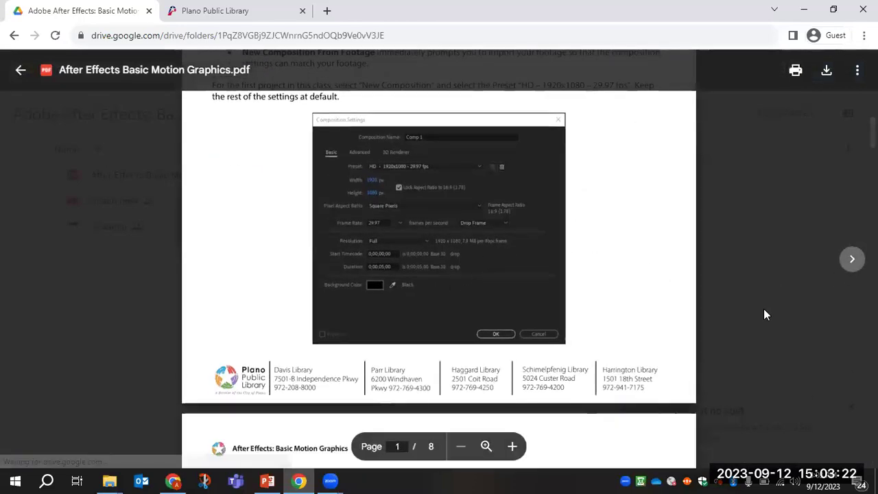
{"action": "left_click", "coordinate": [754, 277]}
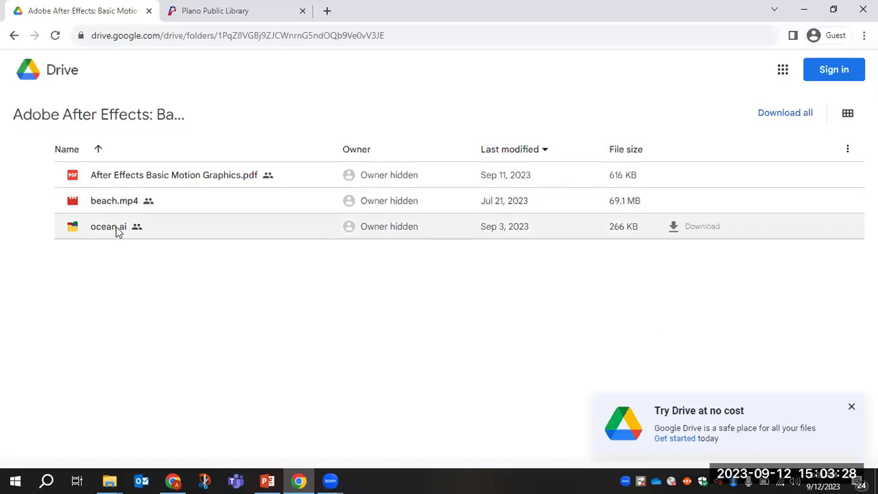
Bring the File Explorer Downloads window showing the course zip to the front.
{"action": "left_click", "coordinate": [110, 480]}
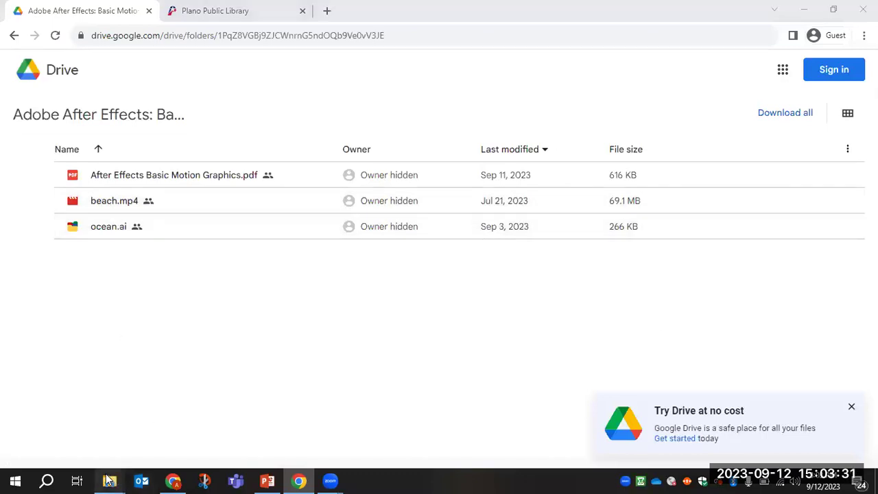
{"action": "left_click", "coordinate": [175, 286]}
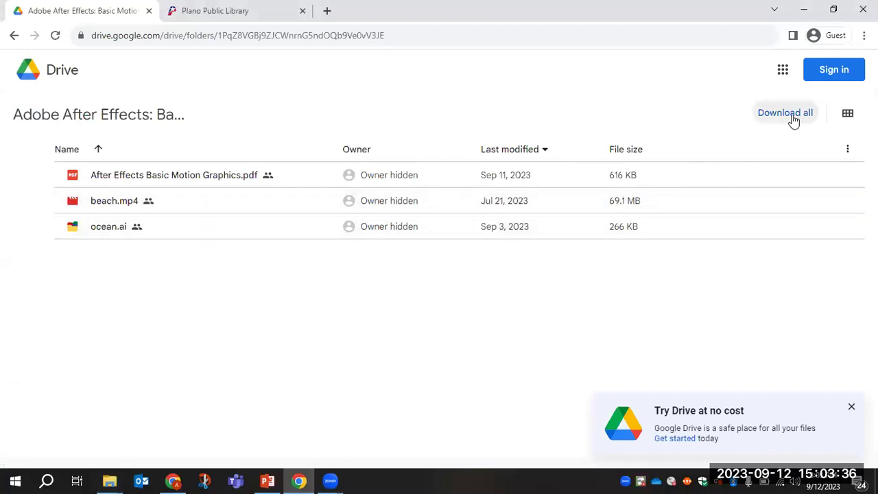
{"action": "left_click", "coordinate": [109, 480]}
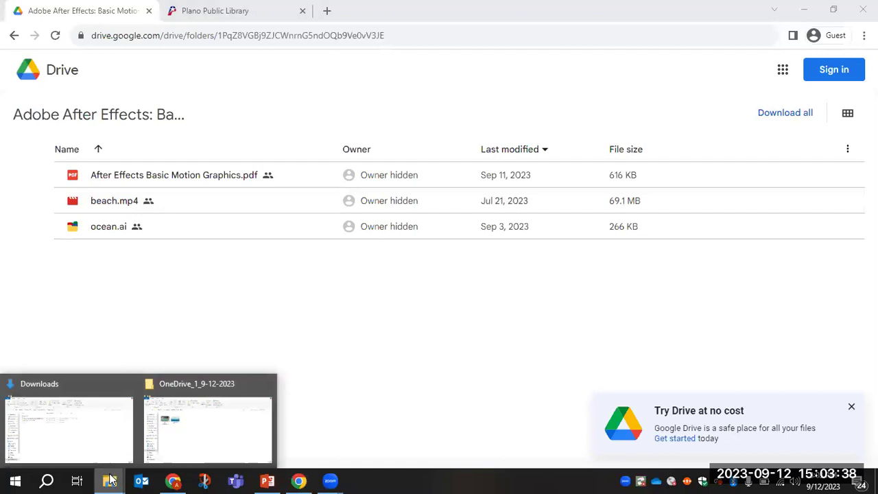
{"action": "left_click", "coordinate": [112, 422]}
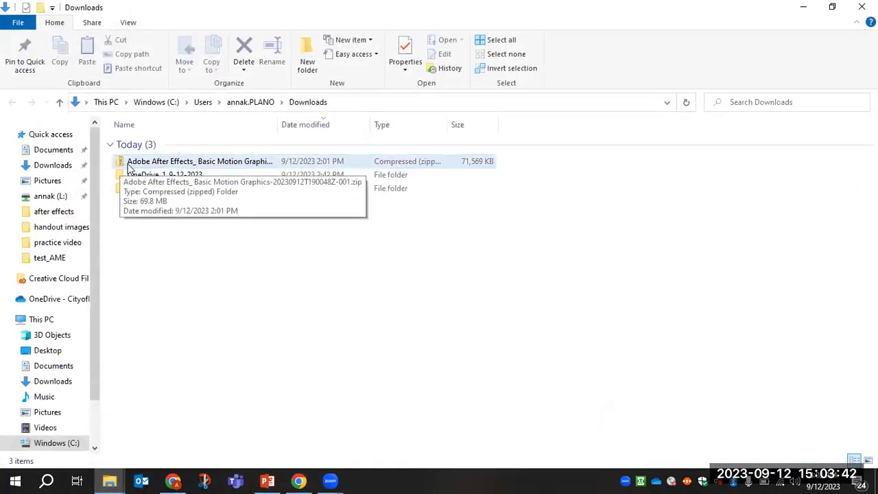
Extract all files from the course zip into the suggested Downloads folder.
{"action": "left_click", "coordinate": [146, 167]}
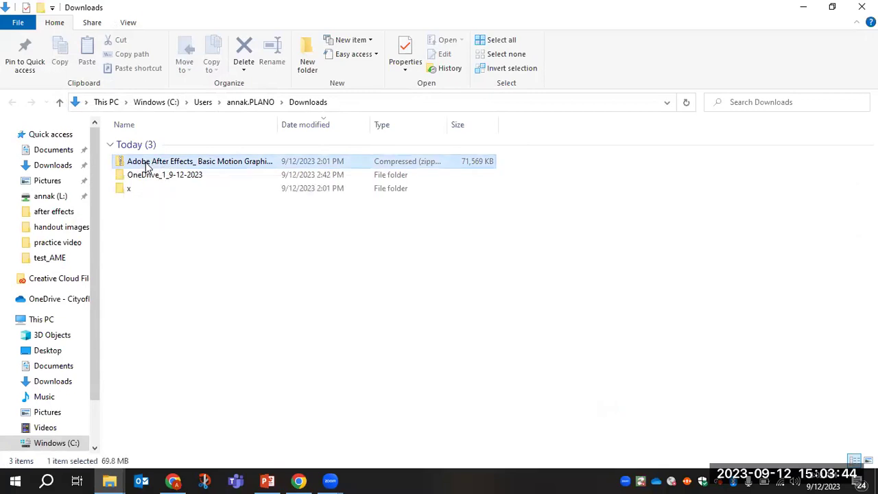
{"action": "right_click", "coordinate": [145, 166]}
{"action": "left_click", "coordinate": [192, 206]}
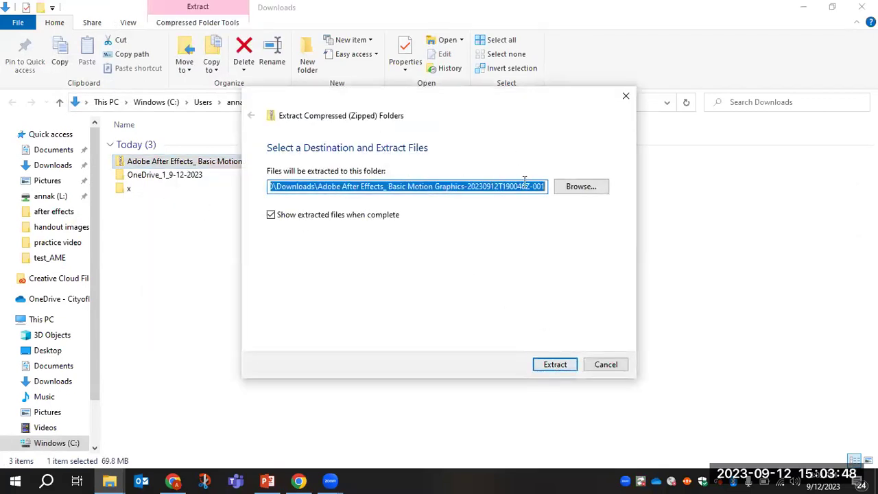
{"action": "left_click", "coordinate": [563, 368]}
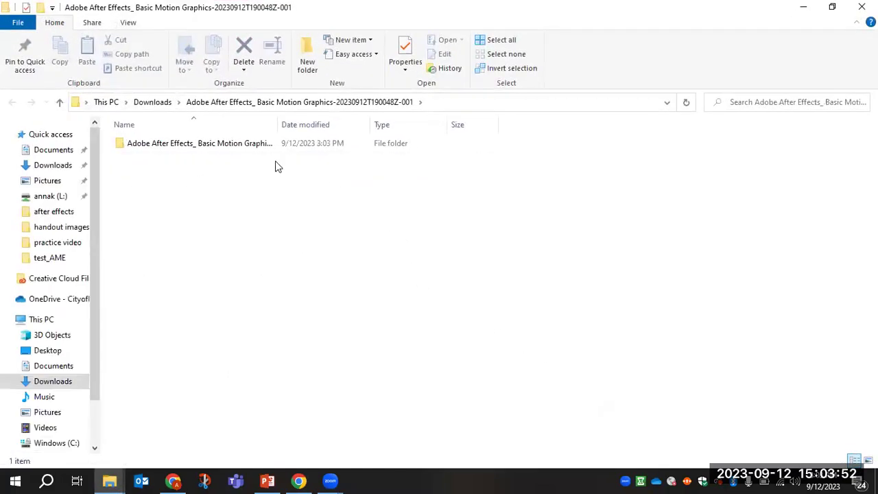
Open the extracted course folder, minimize it, and open OneDrive_1_9-12-2023.
{"action": "left_click", "coordinate": [215, 154]}
{"action": "double_click", "coordinate": [215, 154]}
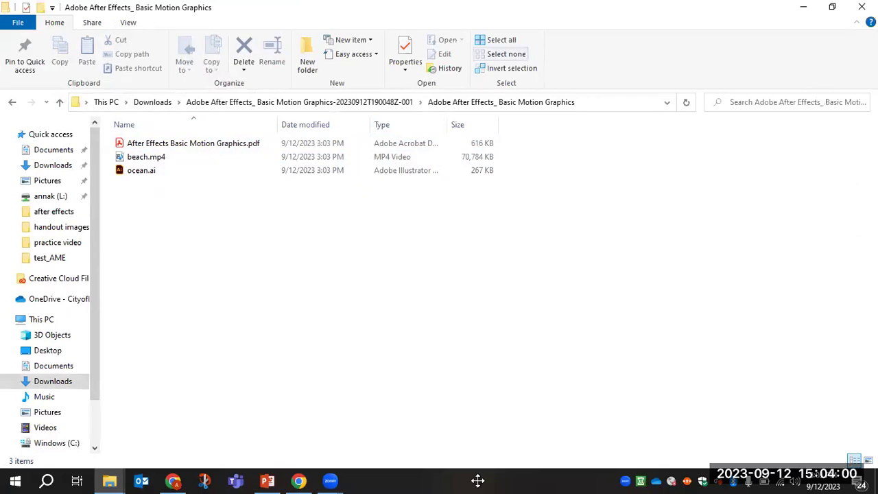
{"action": "left_click", "coordinate": [803, 7]}
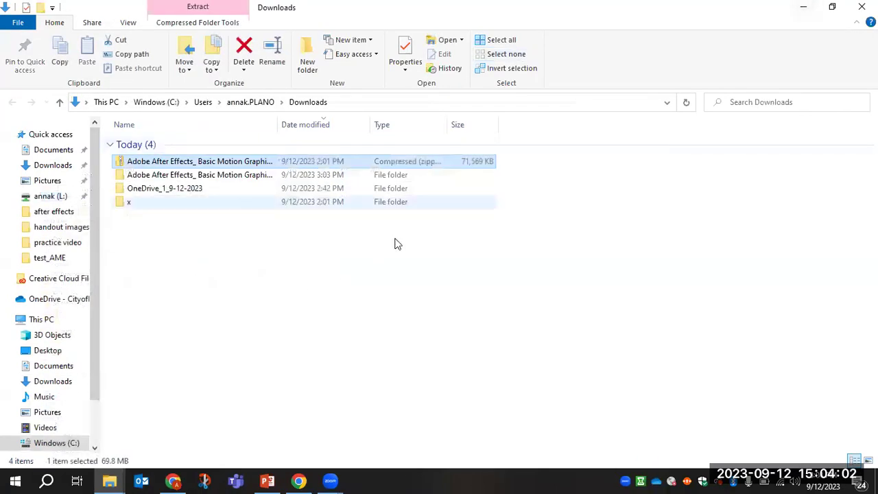
{"action": "double_click", "coordinate": [171, 189]}
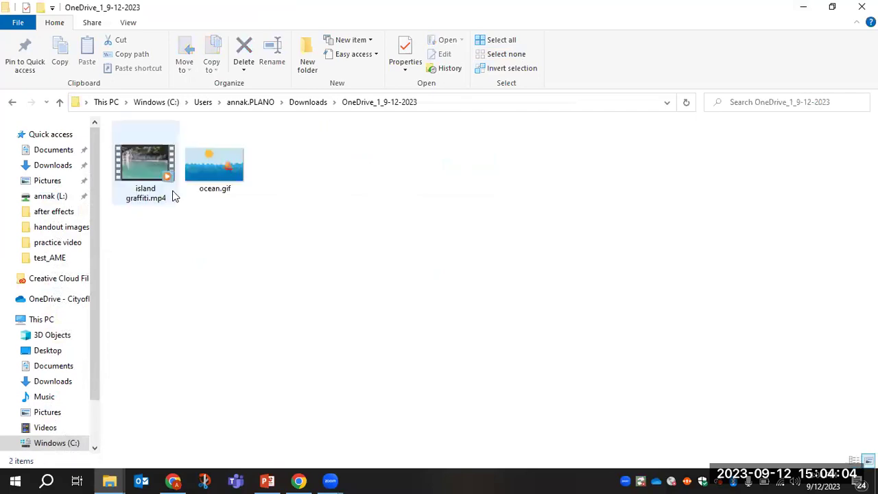
{"action": "double_click", "coordinate": [212, 171]}
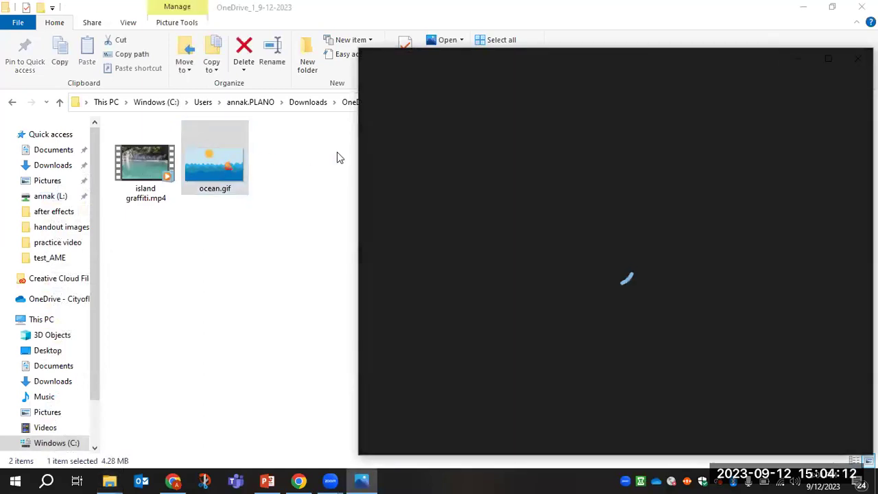
{"action": "left_click_drag", "start_coordinate": [498, 55], "coordinate": [391, 36]}
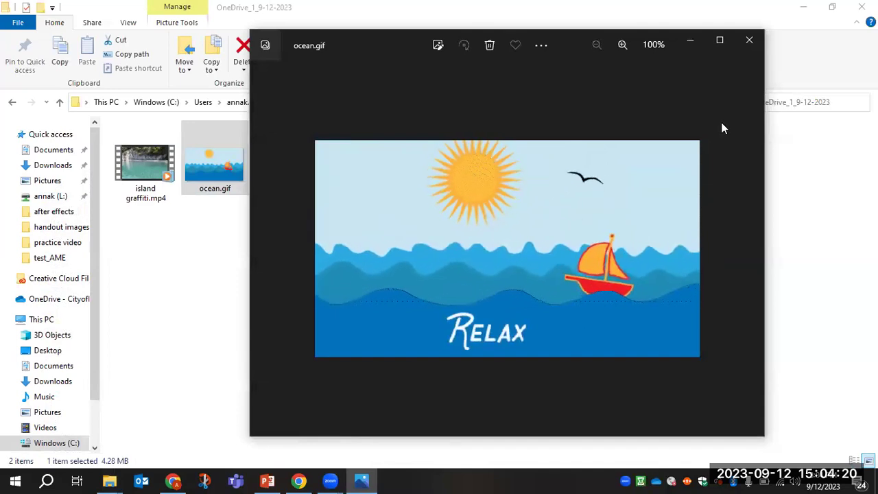
{"action": "left_click", "coordinate": [740, 52]}
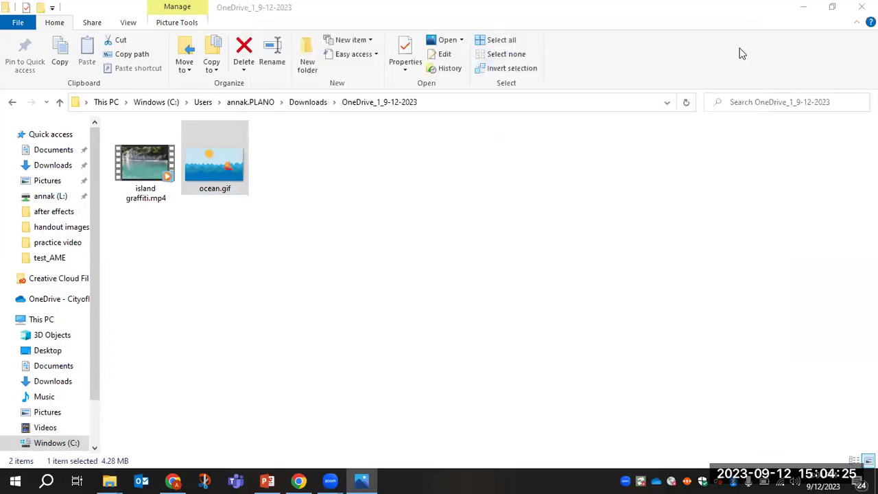
Play island graffiti.mp4 in Movies & TV, then close the player and minimize File Explorer.
{"action": "double_click", "coordinate": [156, 156]}
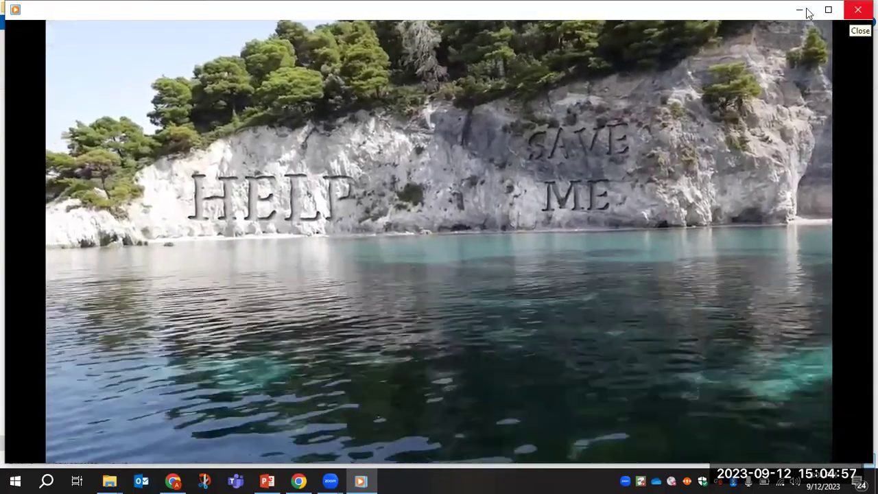
{"action": "left_click", "coordinate": [807, 10]}
{"action": "left_click", "coordinate": [805, 9]}
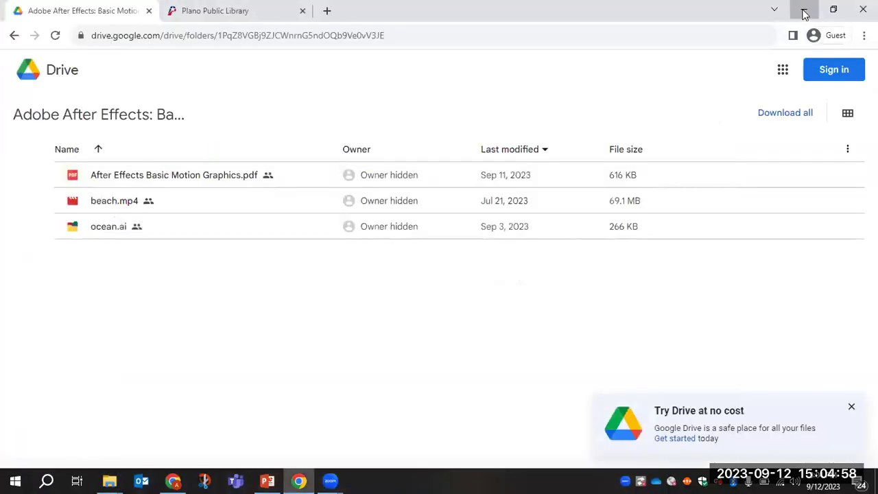
Start the Creative Cloud app from the desktop and open After Effects from its apps list.
{"action": "left_click", "coordinate": [806, 11]}
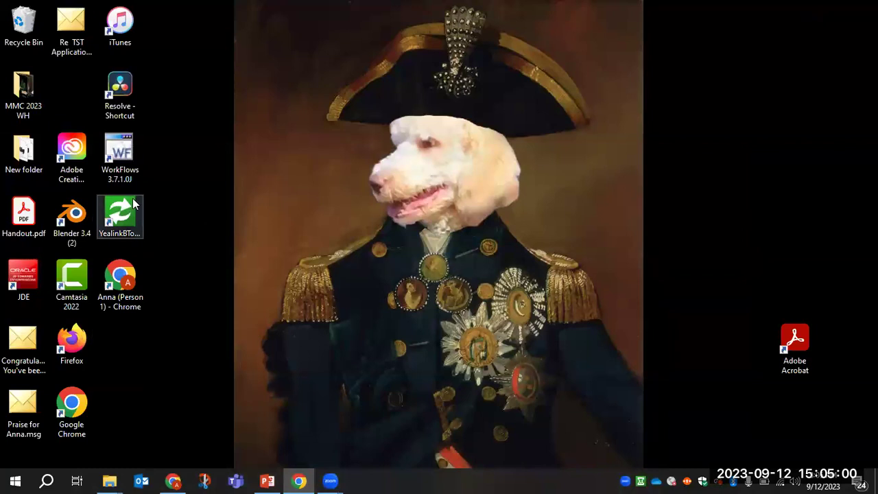
{"action": "double_click", "coordinate": [80, 156]}
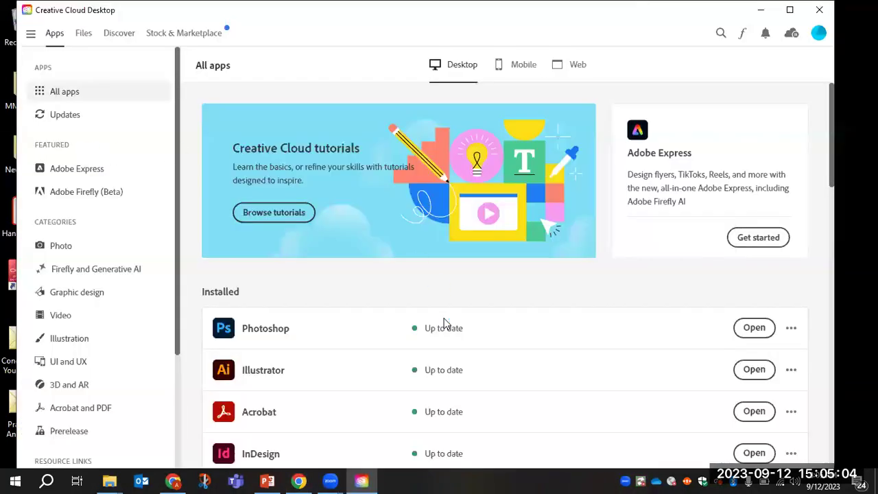
{"action": "left_click", "coordinate": [790, 10]}
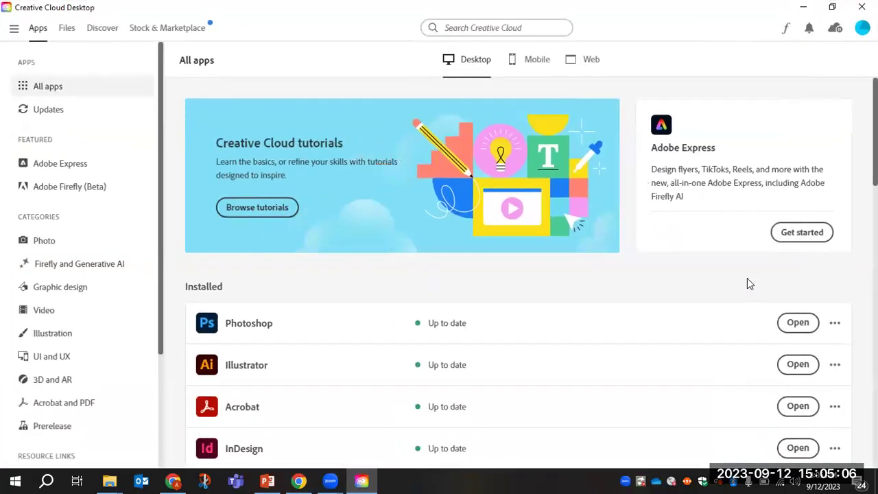
{"action": "scroll", "coordinate": [696, 286], "scroll_direction": "down", "scroll_amount": 1}
{"action": "scroll", "coordinate": [696, 281], "scroll_direction": "down", "scroll_amount": 2}
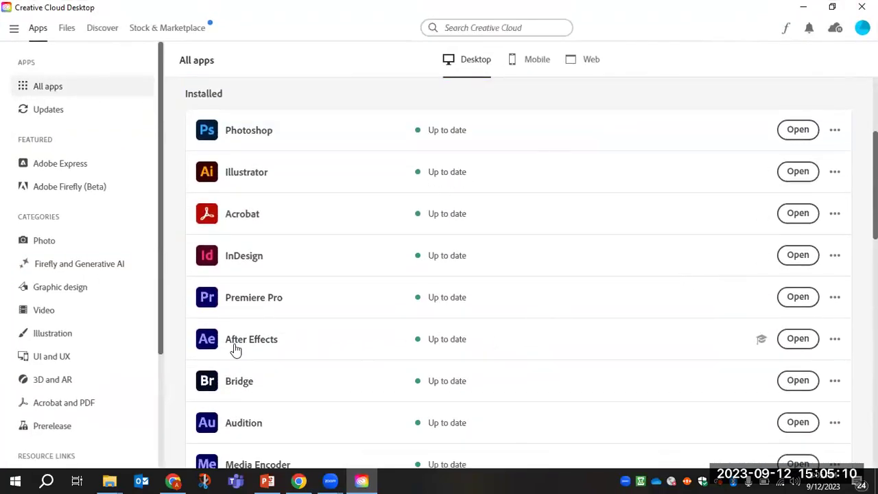
{"action": "left_click", "coordinate": [798, 339]}
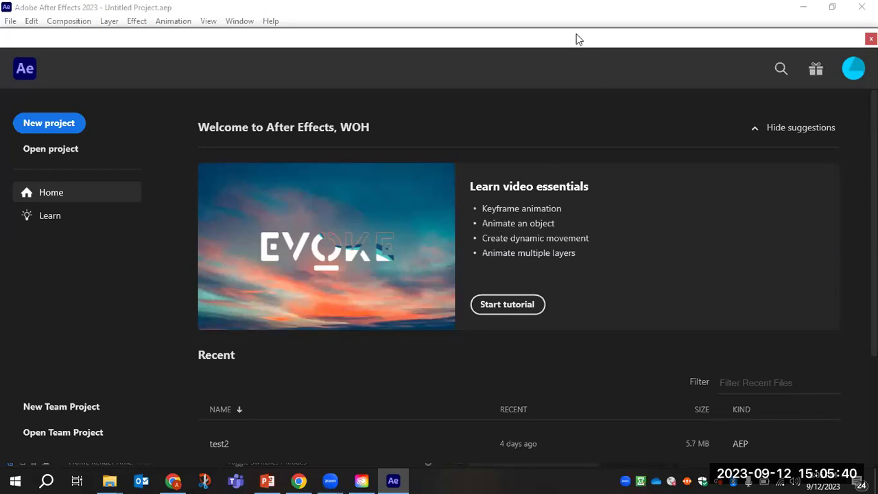
Reposition the After Effects Home window, browse the Recent list and Learn page, then return to Home.
{"action": "left_click_drag", "start_coordinate": [576, 39], "coordinate": [578, 14]}
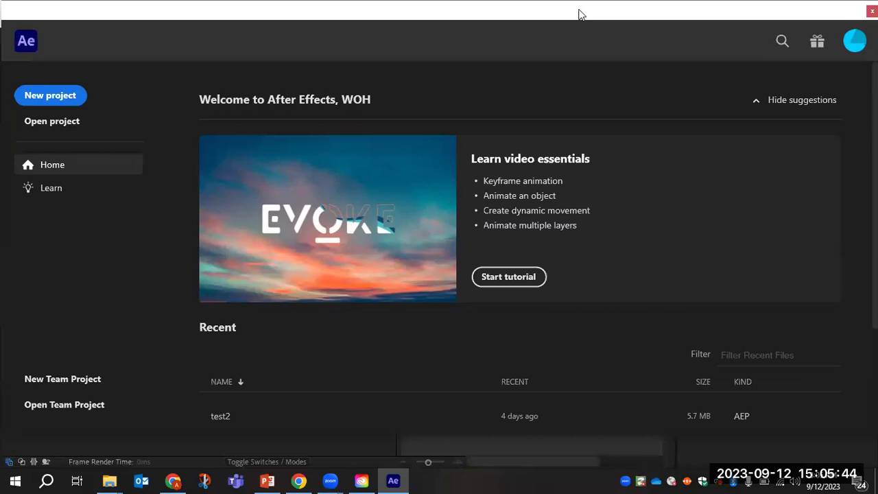
{"action": "left_click_drag", "start_coordinate": [586, 13], "coordinate": [576, 14]}
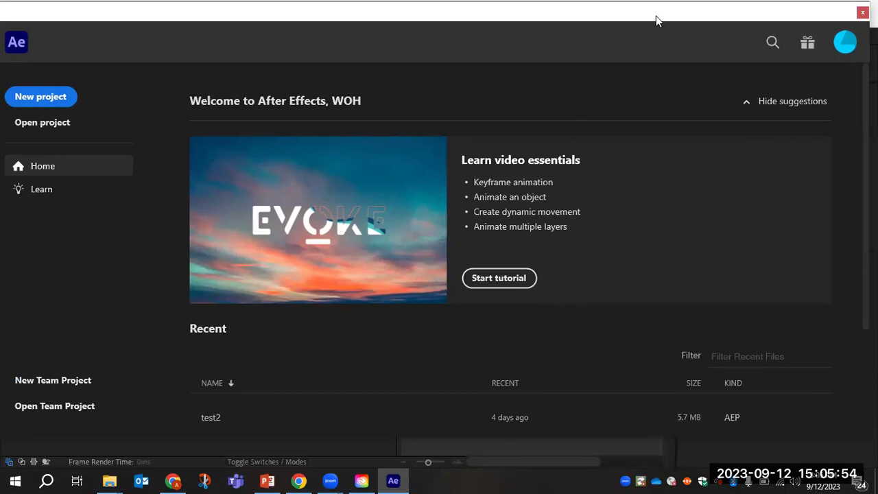
{"action": "left_click_drag", "start_coordinate": [655, 16], "coordinate": [666, 17]}
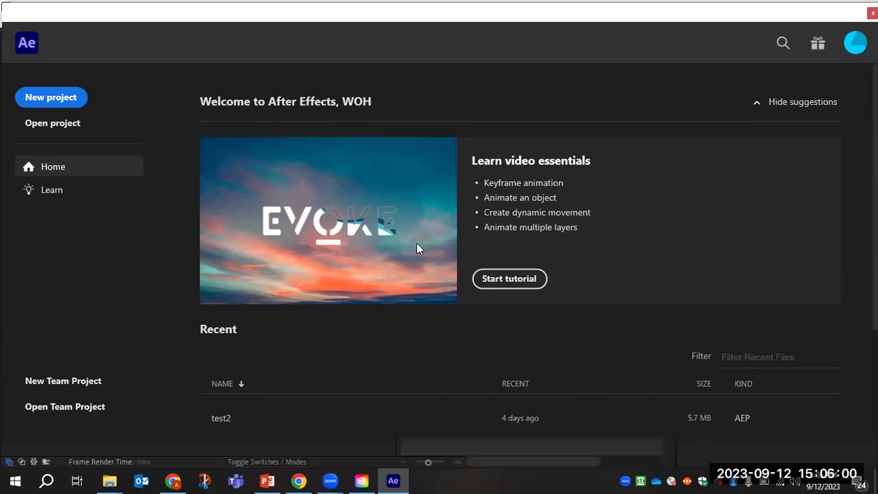
{"action": "scroll", "coordinate": [475, 235], "scroll_direction": "down", "scroll_amount": 3}
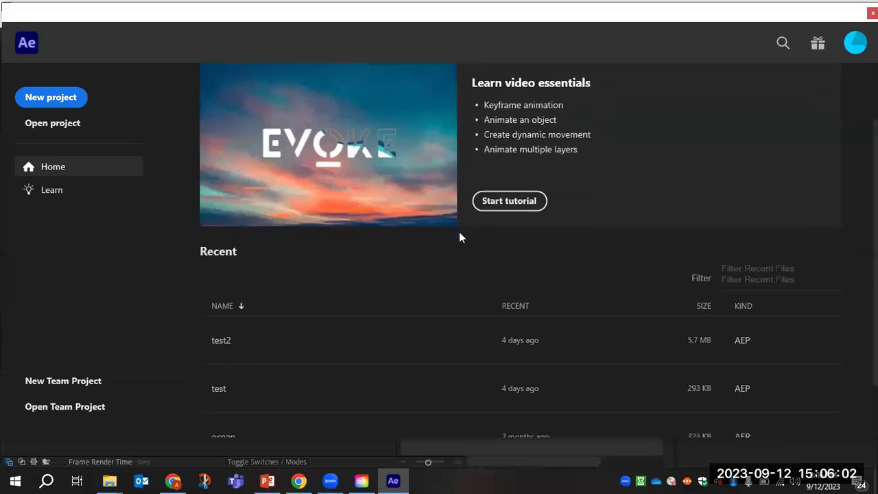
{"action": "scroll", "coordinate": [357, 308], "scroll_direction": "down", "scroll_amount": 1}
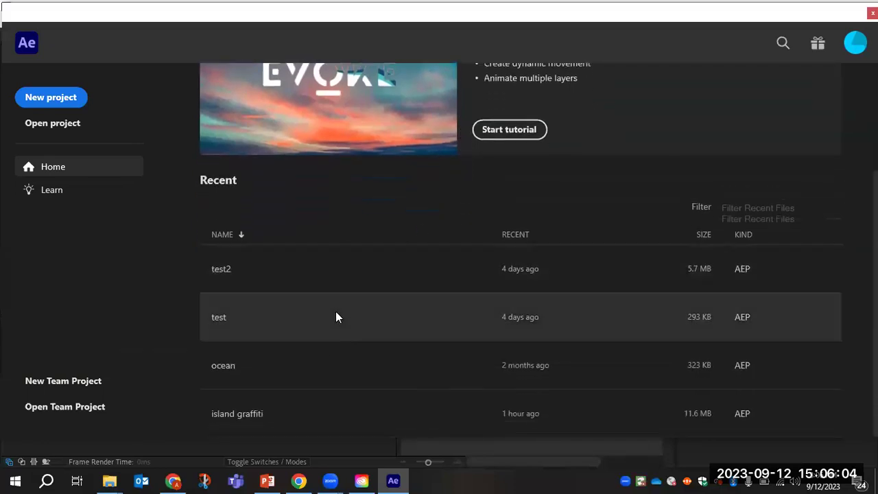
{"action": "scroll", "coordinate": [338, 310], "scroll_direction": "up", "scroll_amount": 2}
{"action": "scroll", "coordinate": [340, 310], "scroll_direction": "up", "scroll_amount": 2}
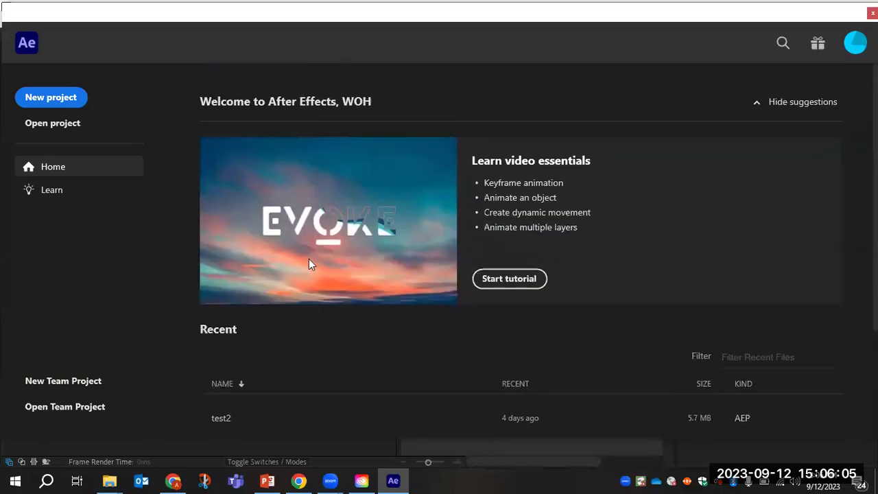
{"action": "left_click", "coordinate": [61, 196]}
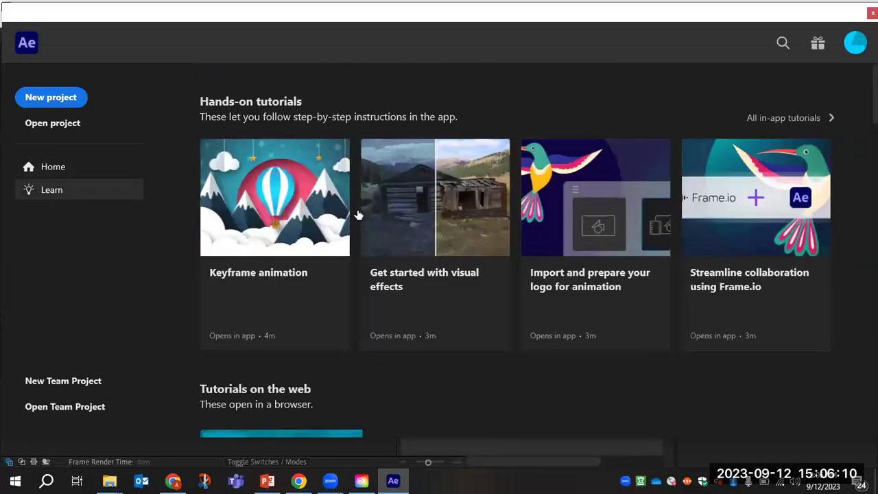
{"action": "left_click", "coordinate": [91, 171]}
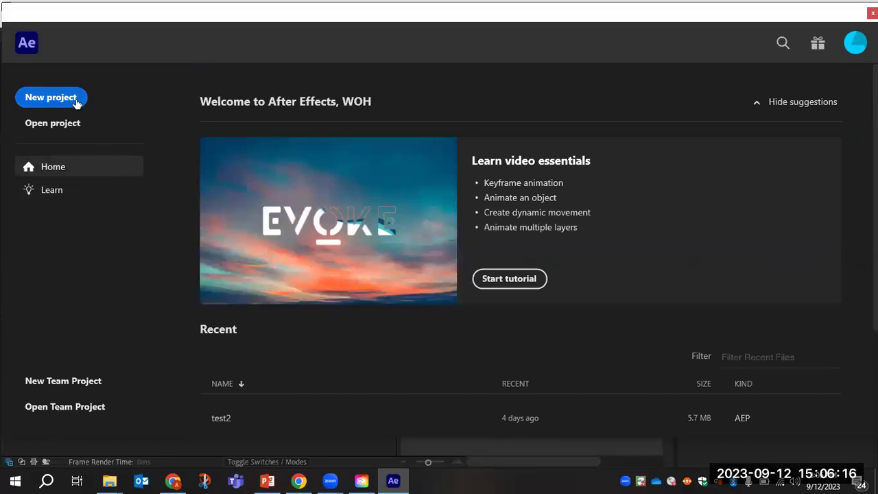
Create a new Untitled Project and bring up the New Composition settings.
{"action": "left_click", "coordinate": [52, 97]}
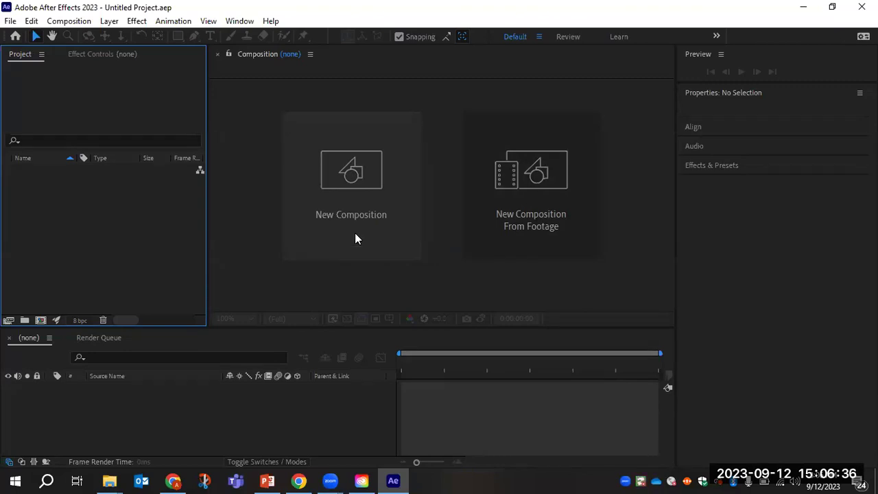
{"action": "left_click", "coordinate": [354, 176]}
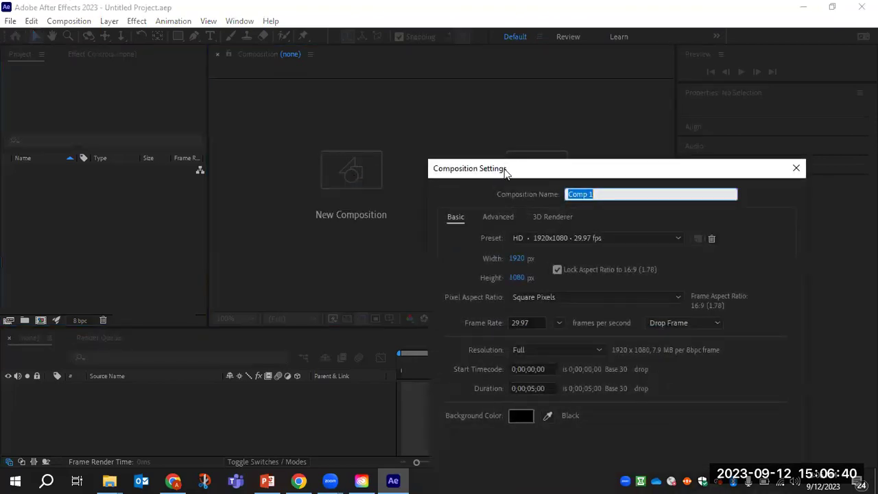
Rename the composition from Comp 1 to 'Relax' in Composition Settings.
{"action": "left_click_drag", "start_coordinate": [505, 172], "coordinate": [326, 70]}
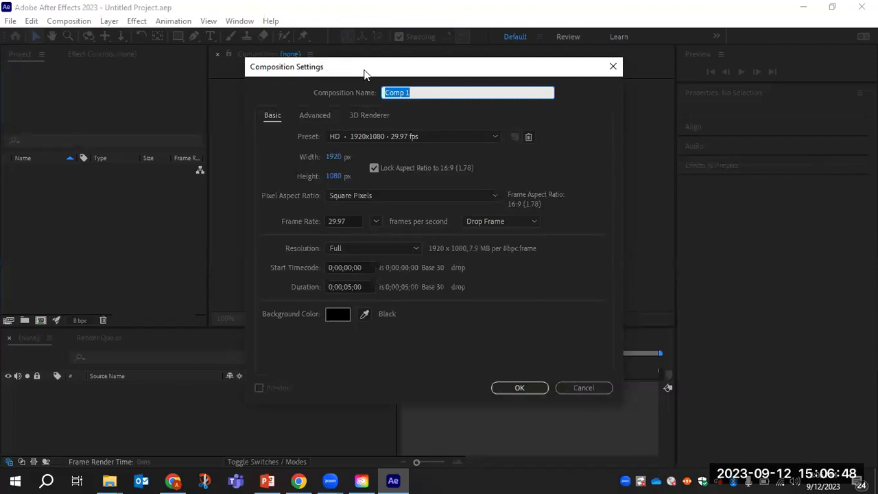
{"action": "left_click", "coordinate": [433, 91]}
{"action": "left_click_drag", "start_coordinate": [433, 91], "coordinate": [363, 95]}
{"action": "type", "text": "Relax"}
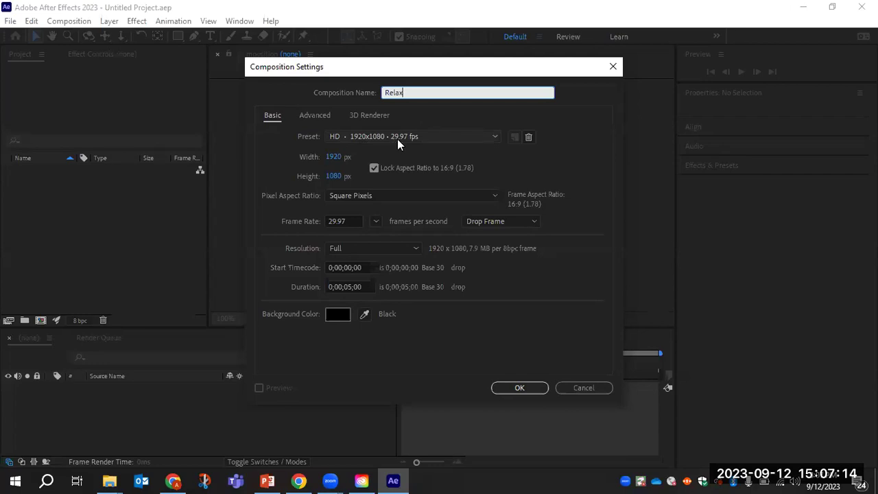
Keep the HD 1920x1080 29.97 fps preset and 0;00;05;00 duration, and create the composition.
{"action": "left_click", "coordinate": [432, 138]}
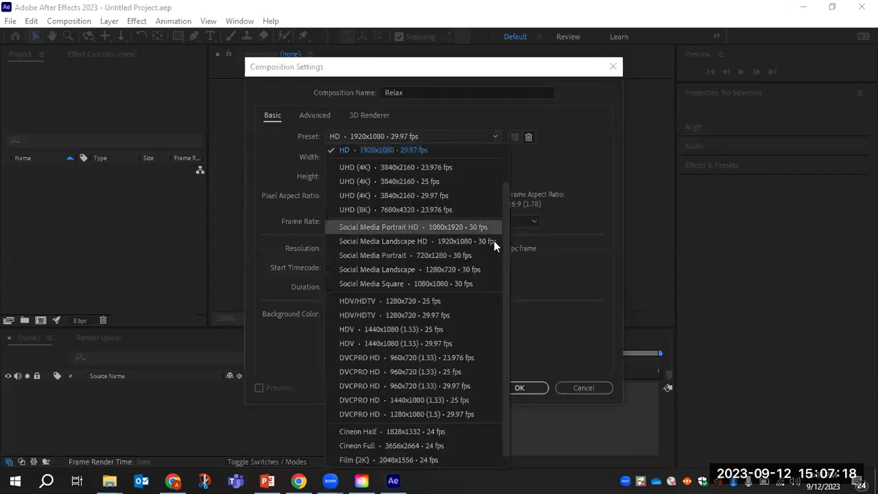
{"action": "left_click", "coordinate": [551, 161]}
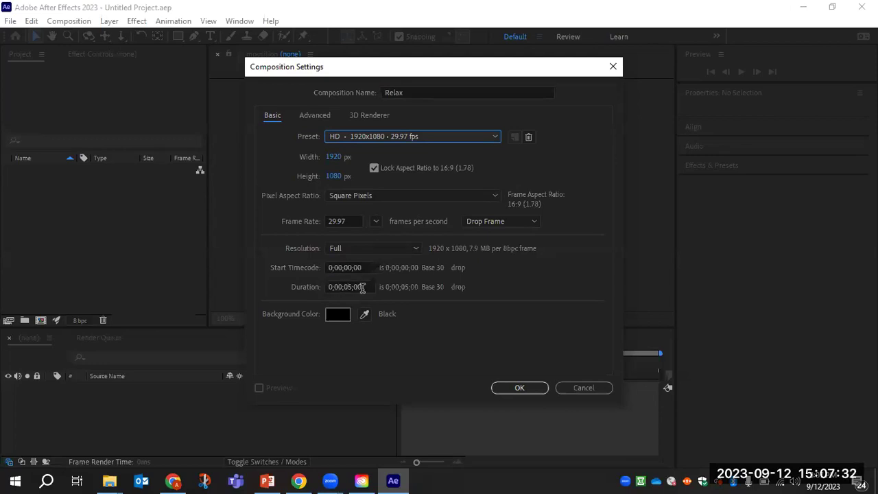
{"action": "left_click", "coordinate": [368, 288]}
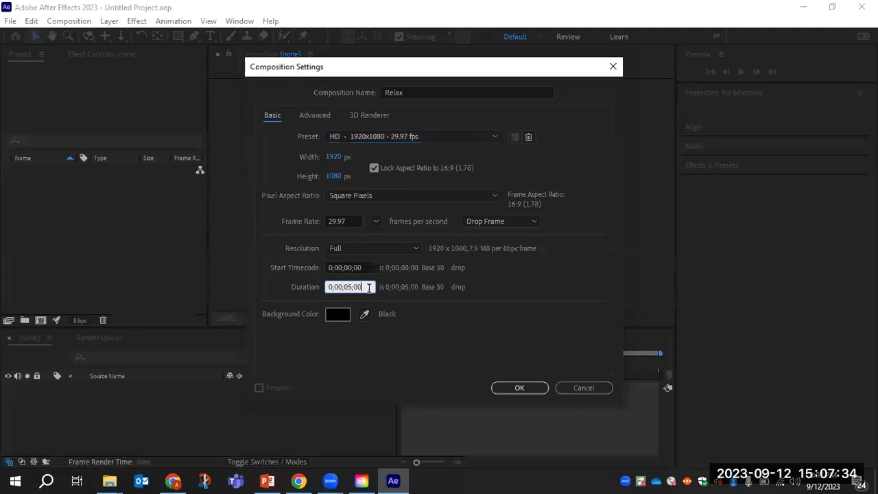
{"action": "left_click", "coordinate": [426, 291]}
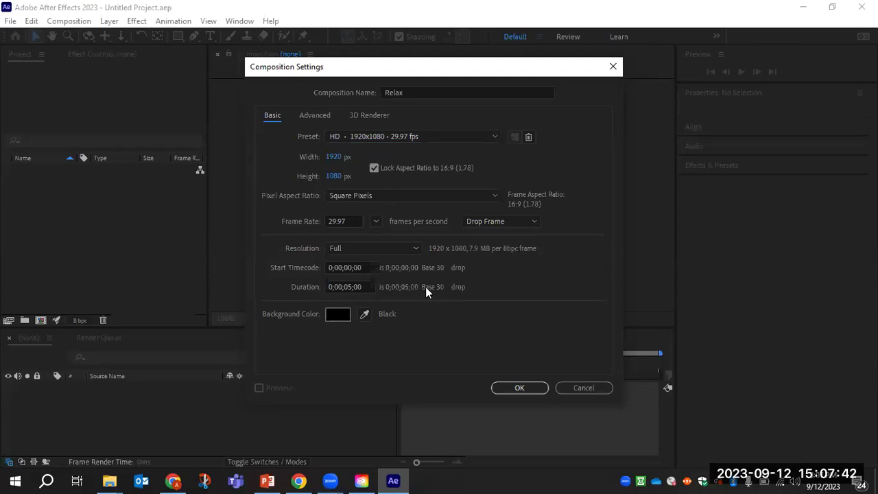
{"action": "left_click", "coordinate": [338, 286]}
{"action": "left_click", "coordinate": [354, 287]}
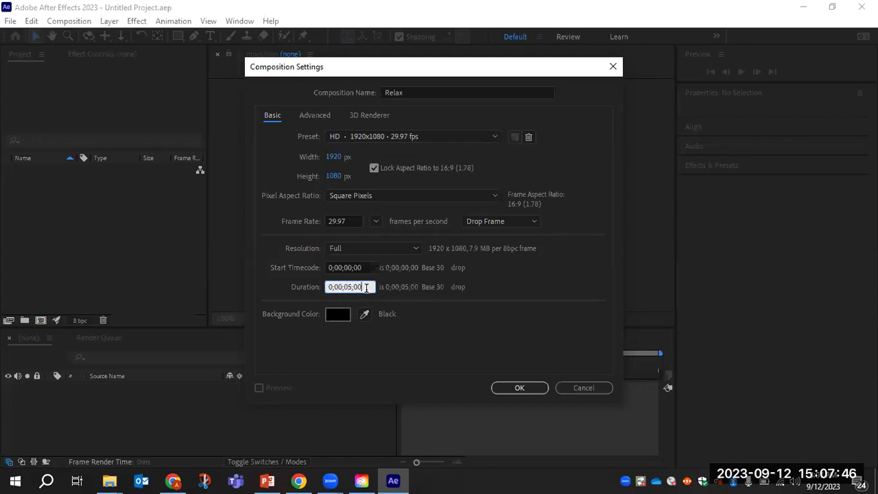
{"action": "left_click", "coordinate": [520, 388]}
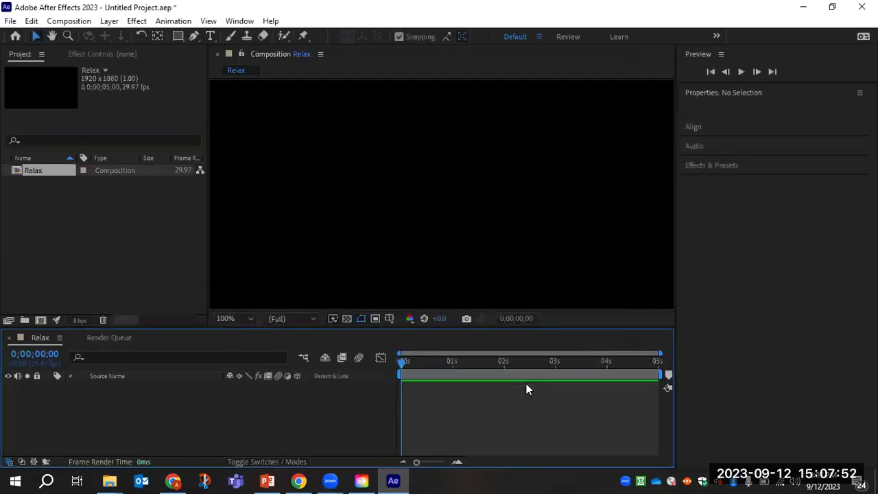
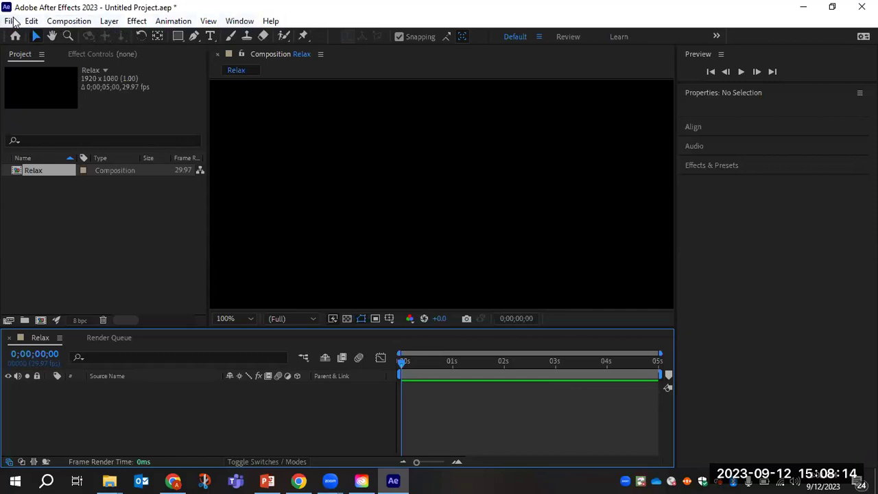
{"action": "left_click", "coordinate": [12, 22]}
{"action": "mouse_move", "coordinate": [19, 35]}
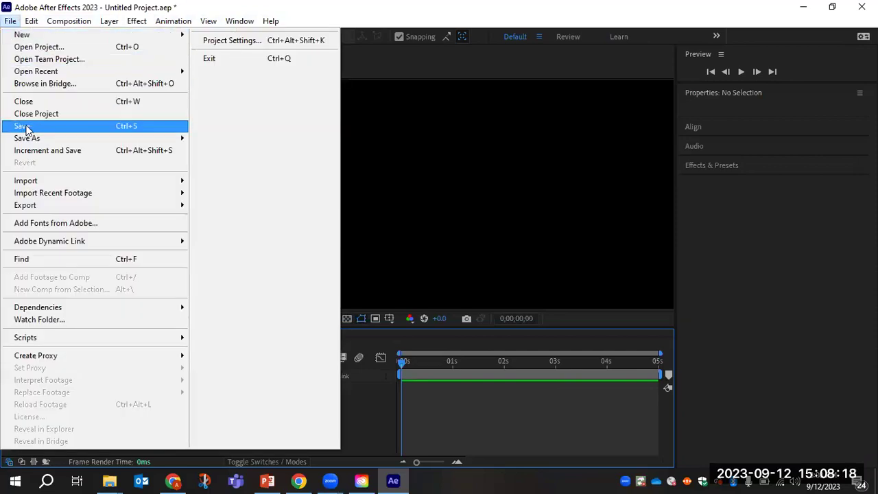
{"action": "left_click", "coordinate": [69, 21]}
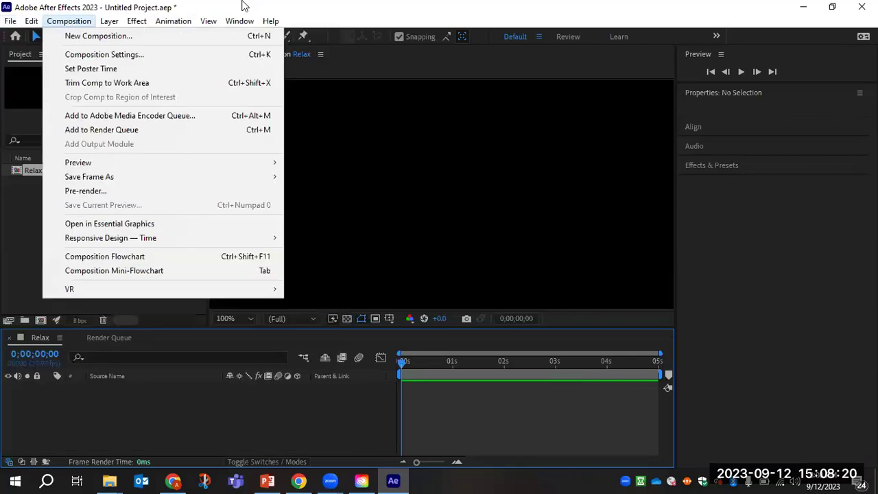
{"action": "left_click", "coordinate": [244, 6]}
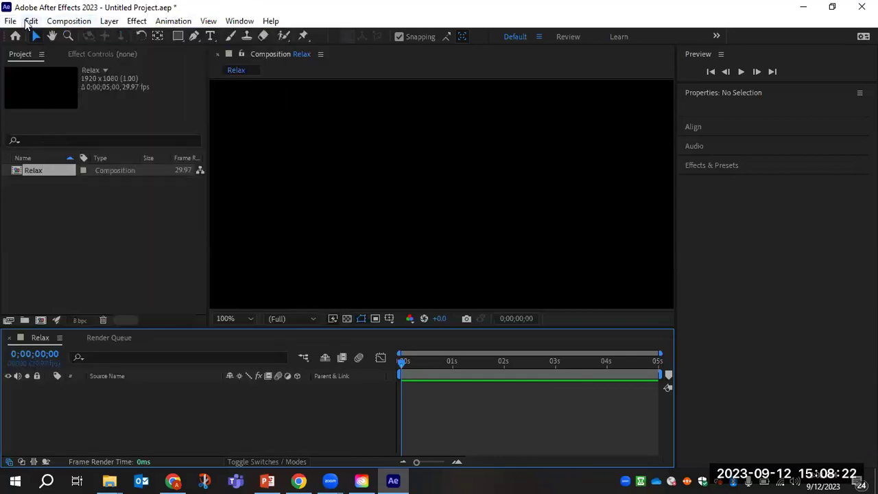
{"action": "left_click", "coordinate": [31, 20]}
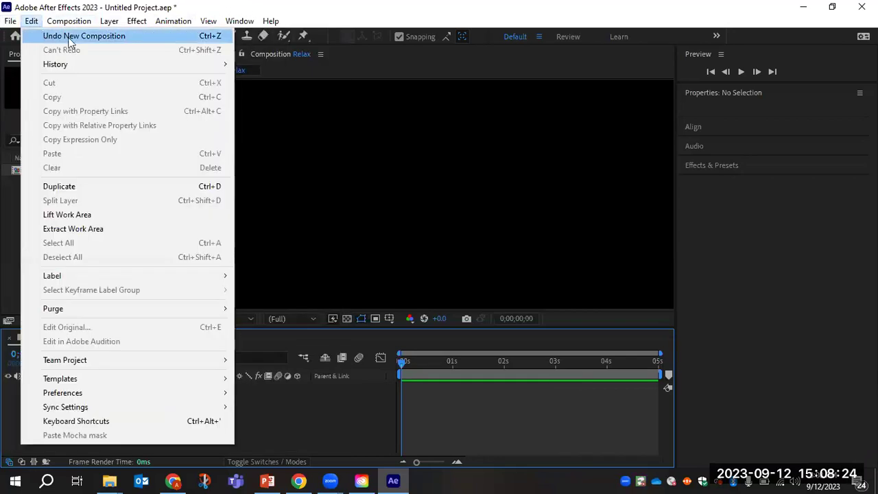
{"action": "left_click", "coordinate": [32, 22]}
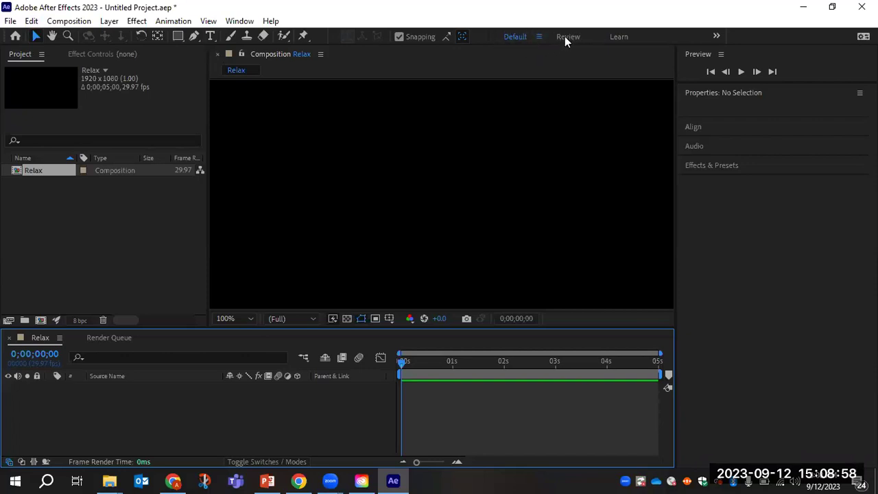
{"action": "left_click", "coordinate": [716, 37]}
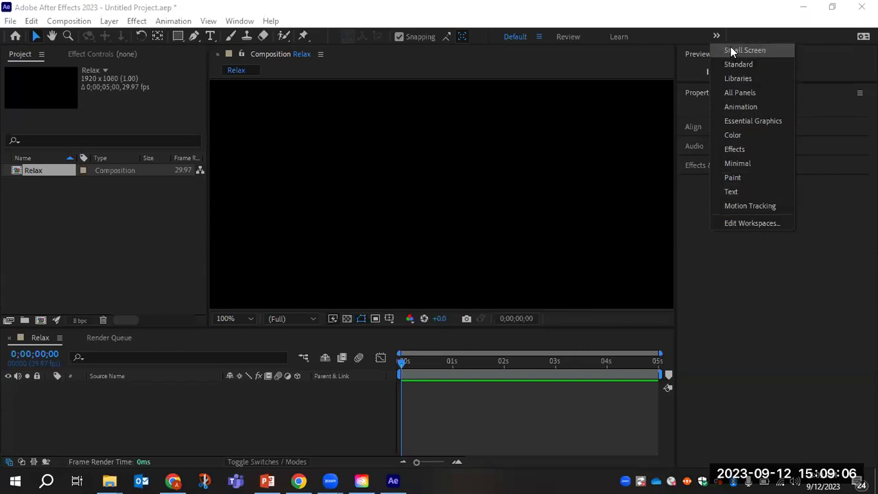
{"action": "left_click", "coordinate": [645, 12]}
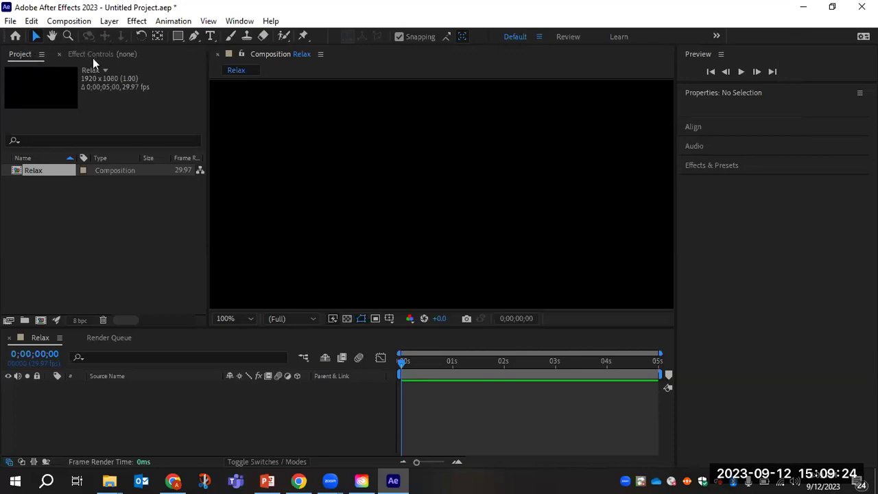
{"action": "left_click", "coordinate": [23, 58]}
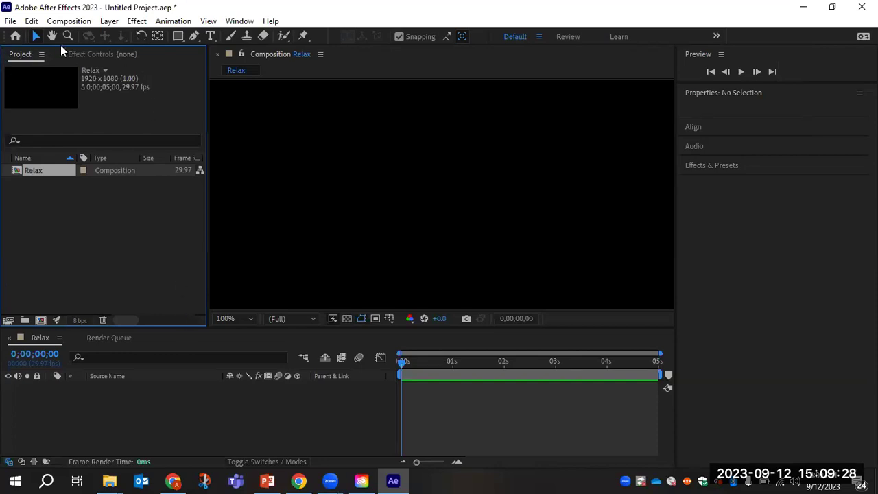
{"action": "left_click", "coordinate": [88, 54]}
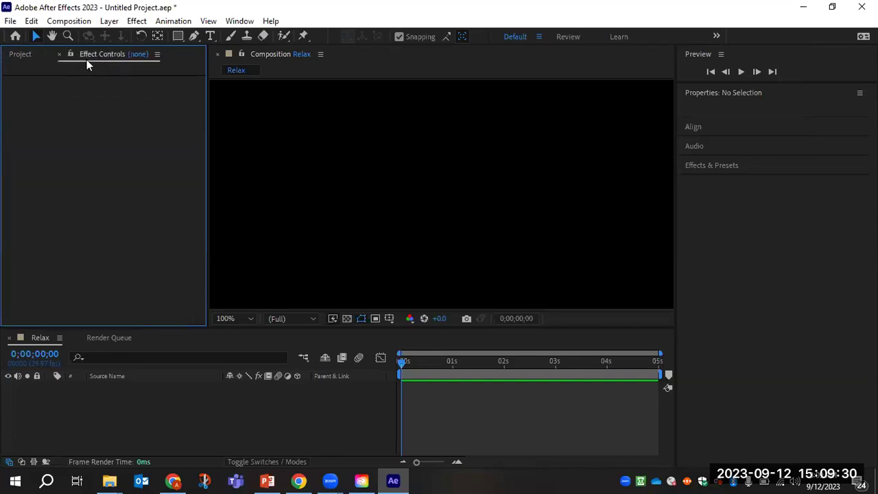
{"action": "left_click", "coordinate": [28, 59]}
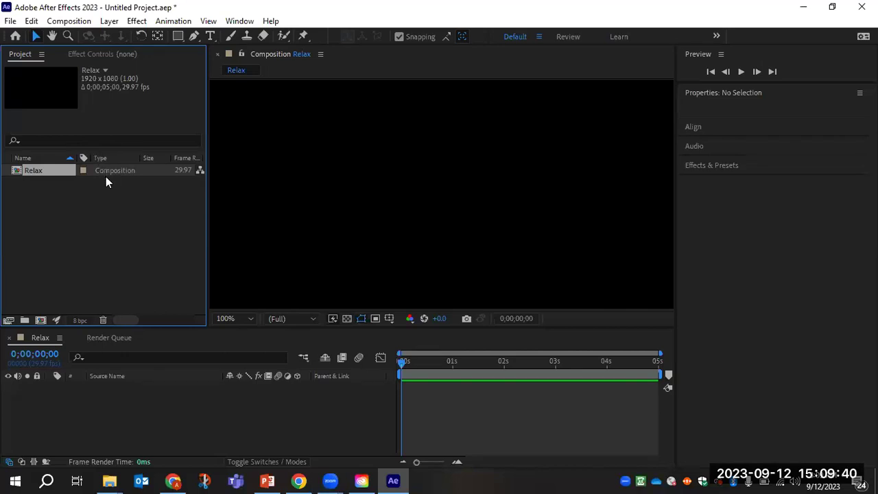
{"action": "left_click", "coordinate": [433, 61]}
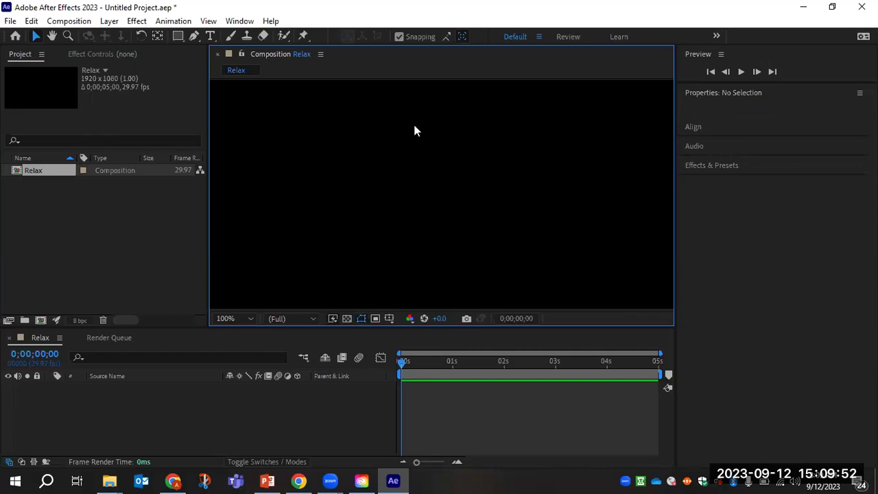
{"action": "left_click", "coordinate": [138, 400]}
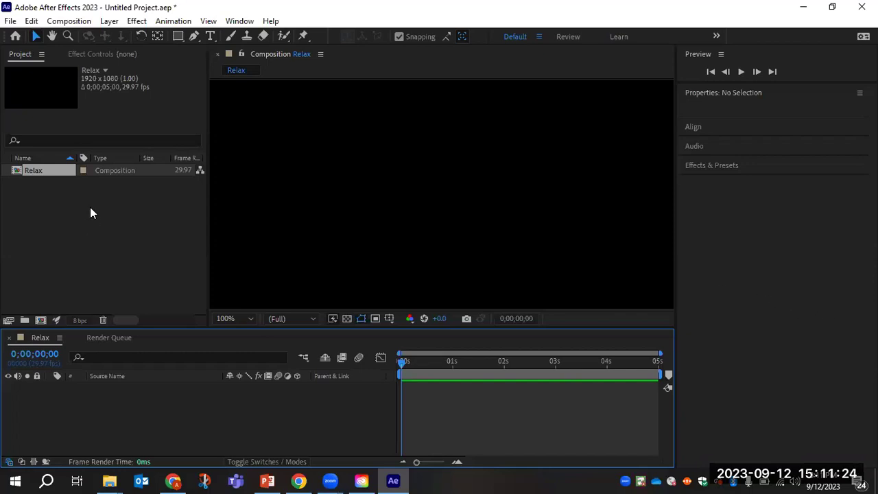
{"action": "left_click", "coordinate": [10, 20]}
{"action": "mouse_move", "coordinate": [60, 183]}
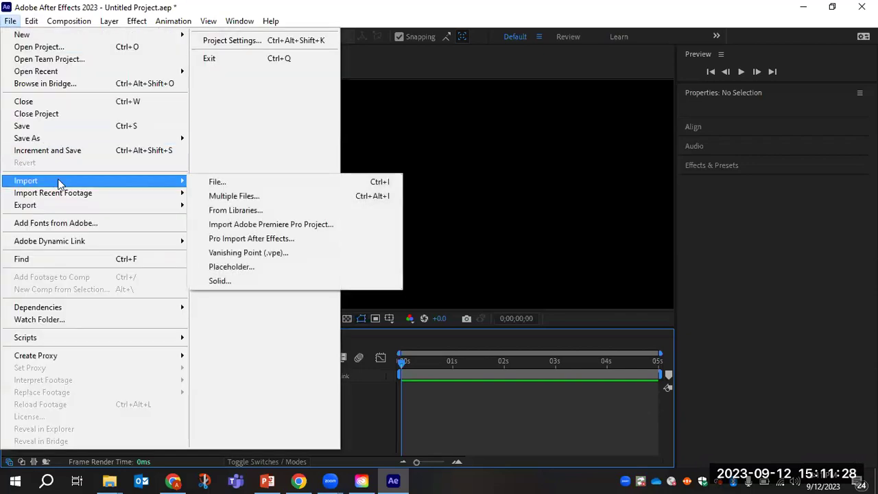
{"action": "left_click", "coordinate": [235, 181]}
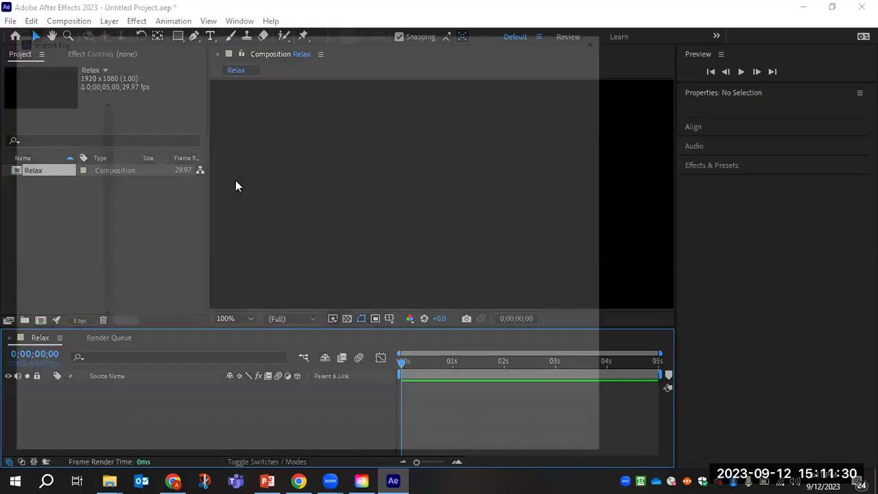
{"action": "scroll", "coordinate": [98, 129], "scroll_direction": "up", "scroll_amount": 3}
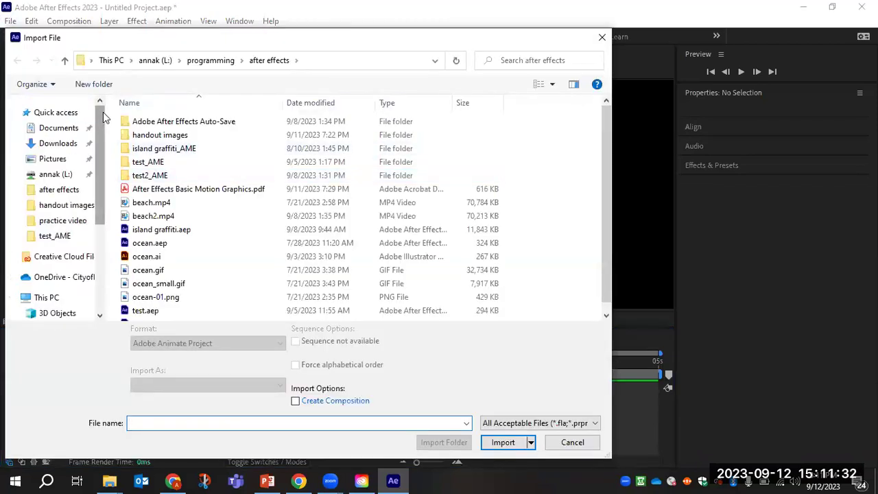
{"action": "left_click", "coordinate": [65, 141]}
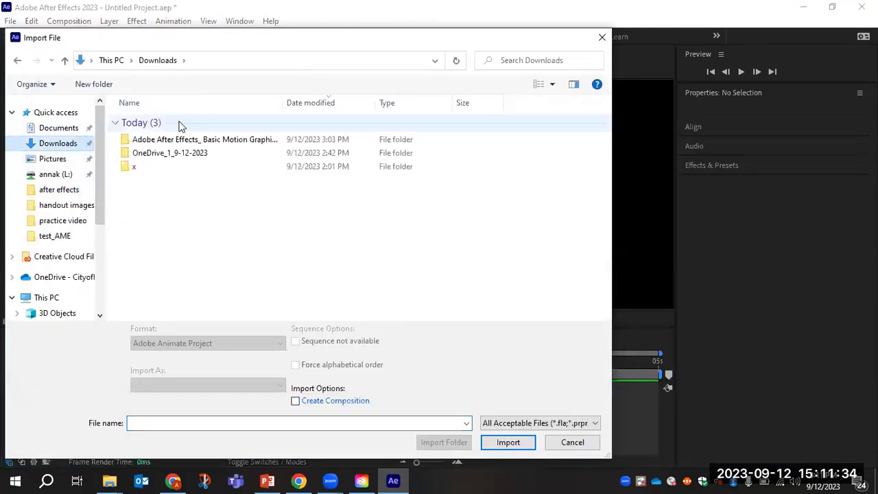
{"action": "double_click", "coordinate": [185, 140]}
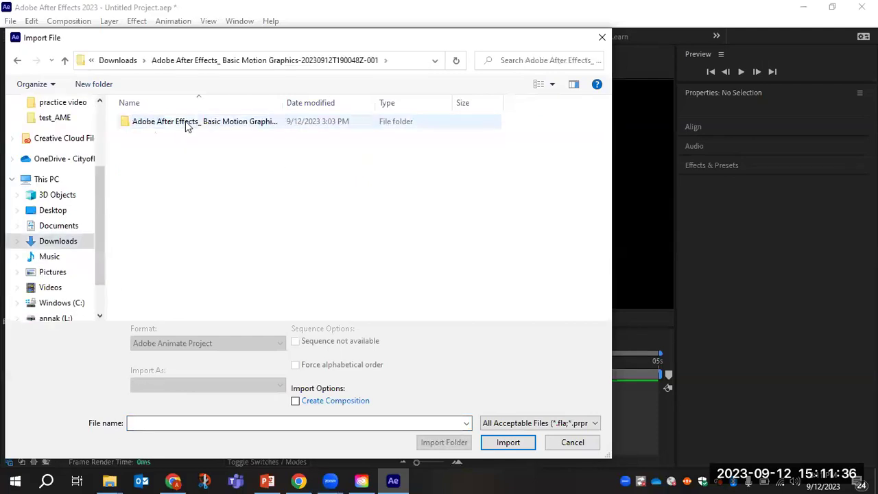
{"action": "double_click", "coordinate": [185, 123]}
{"action": "left_click", "coordinate": [153, 149]}
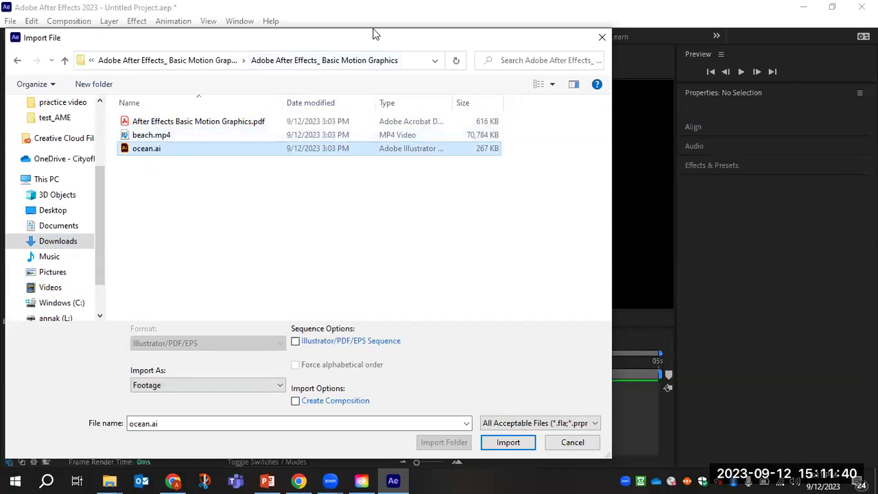
{"action": "left_click_drag", "start_coordinate": [374, 34], "coordinate": [374, 7]}
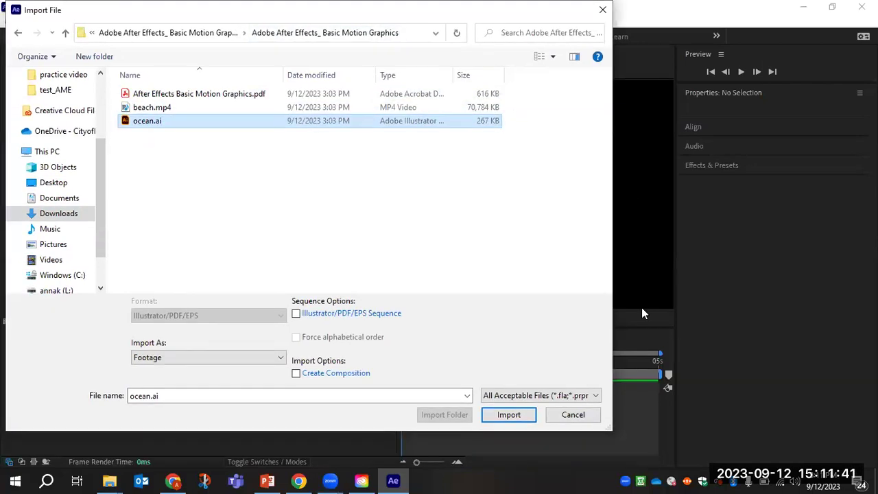
{"action": "left_click", "coordinate": [591, 416]}
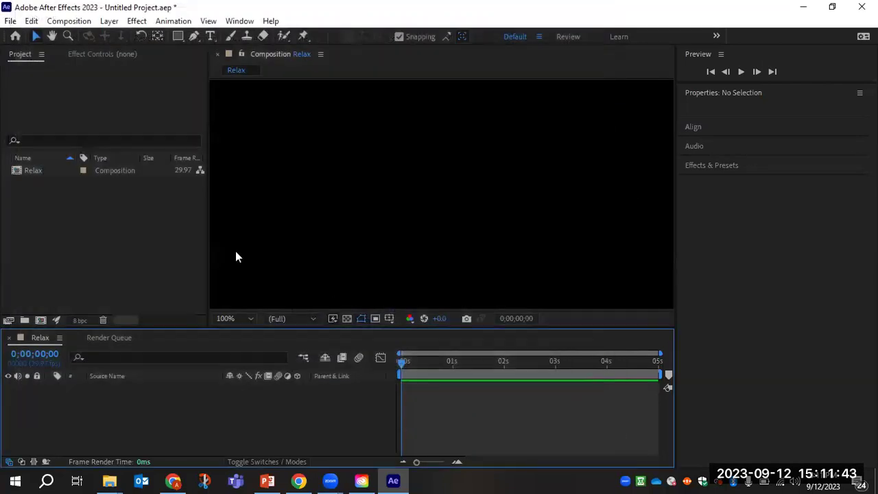
{"action": "right_click", "coordinate": [86, 201]}
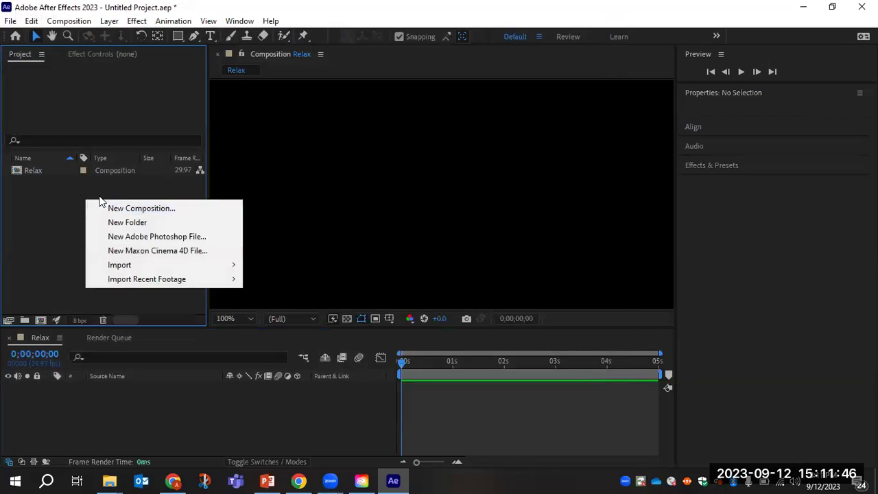
Import ocean.ai from Downloads > Adobe After Effects_ Basic Motion Graphics via Import > File.
{"action": "mouse_move", "coordinate": [118, 264]}
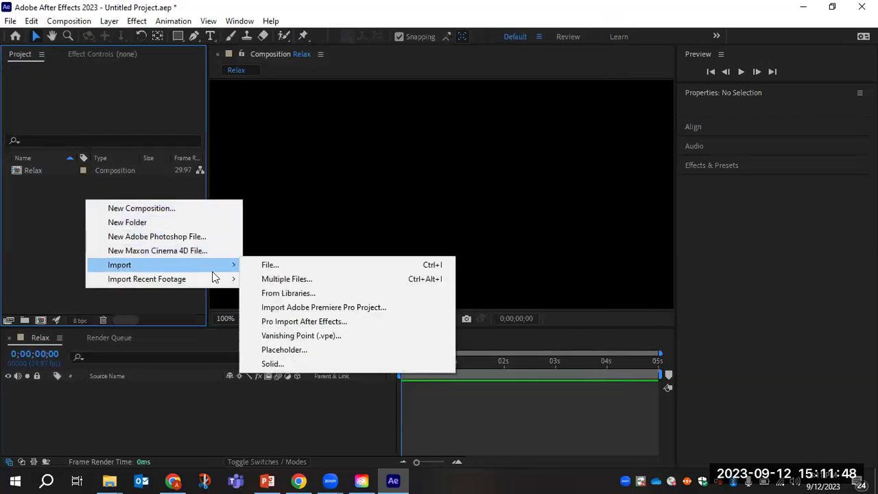
{"action": "left_click", "coordinate": [278, 265]}
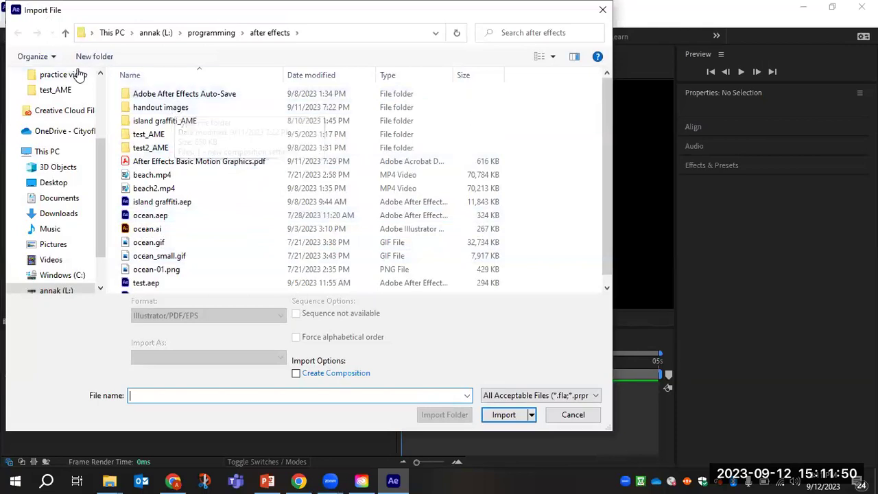
{"action": "scroll", "coordinate": [60, 120], "scroll_direction": "up", "scroll_amount": 3}
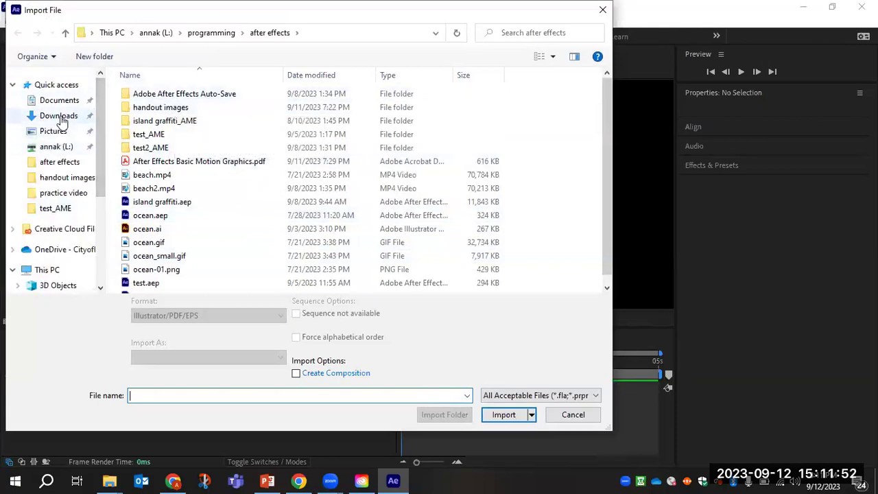
{"action": "left_click", "coordinate": [61, 119]}
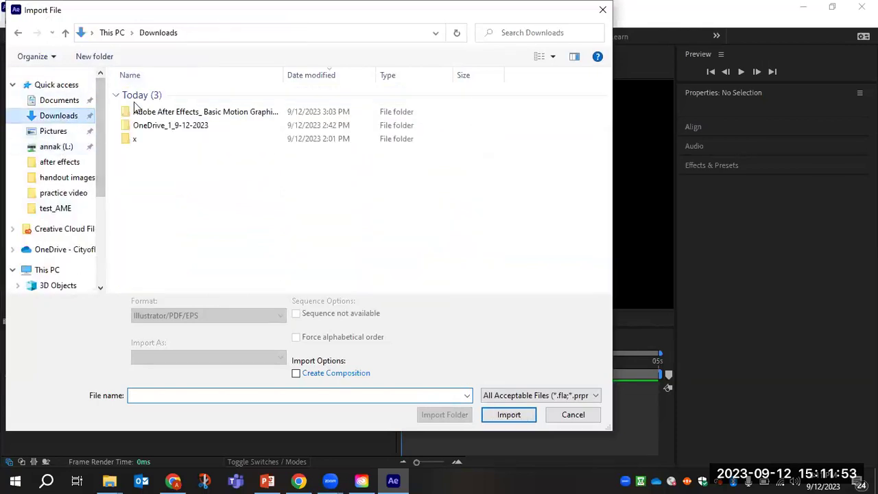
{"action": "double_click", "coordinate": [171, 113]}
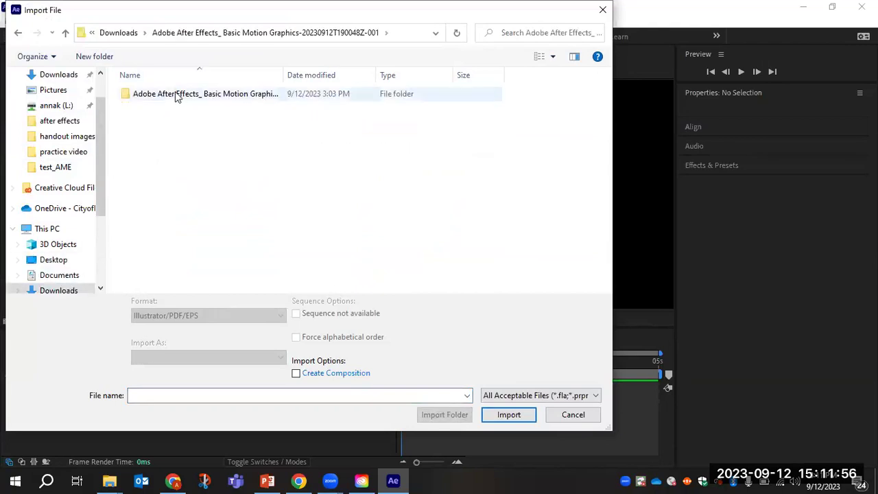
{"action": "double_click", "coordinate": [175, 96]}
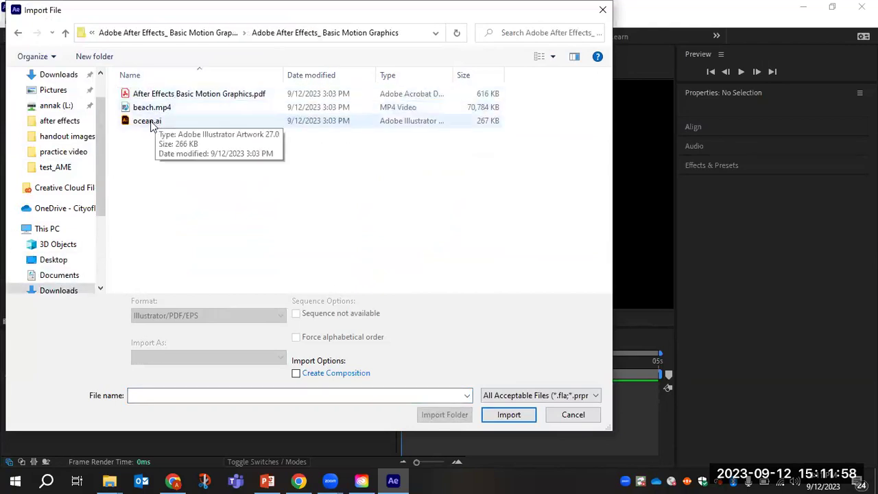
{"action": "left_click", "coordinate": [149, 121]}
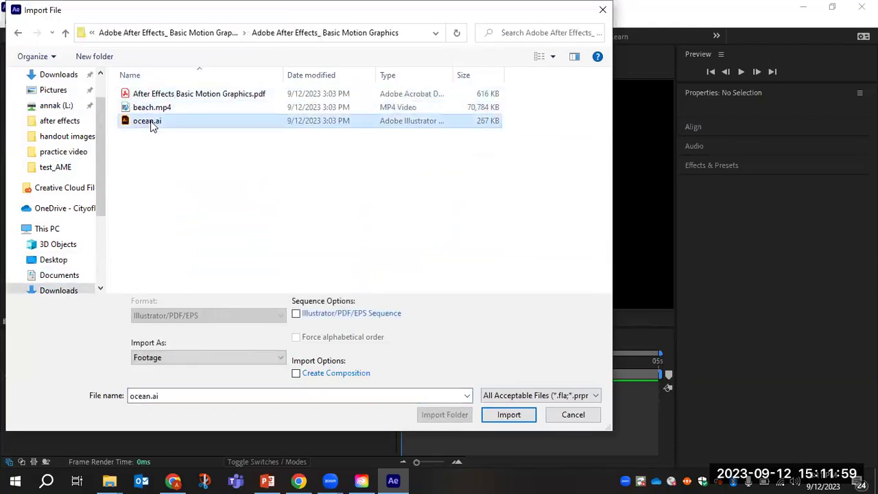
{"action": "left_click", "coordinate": [508, 414]}
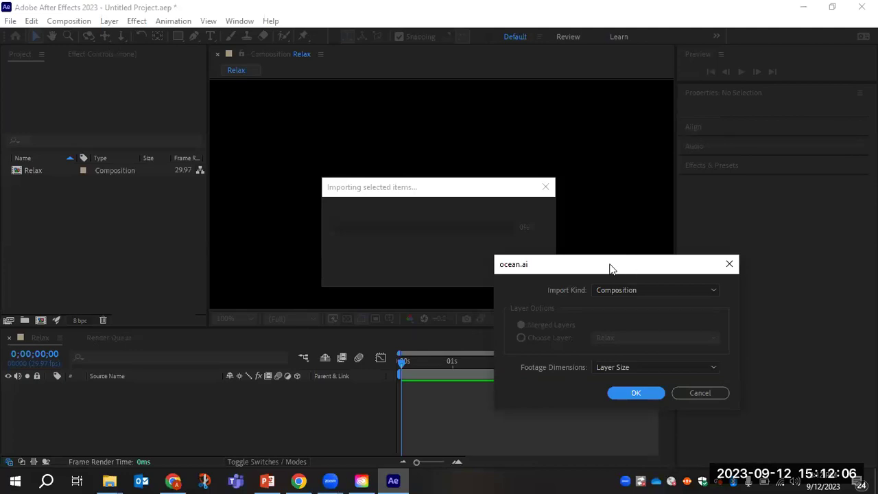
Accept ocean.ai's import options as Composition with Layer Size footage dimensions.
{"action": "left_click_drag", "start_coordinate": [610, 268], "coordinate": [409, 148]}
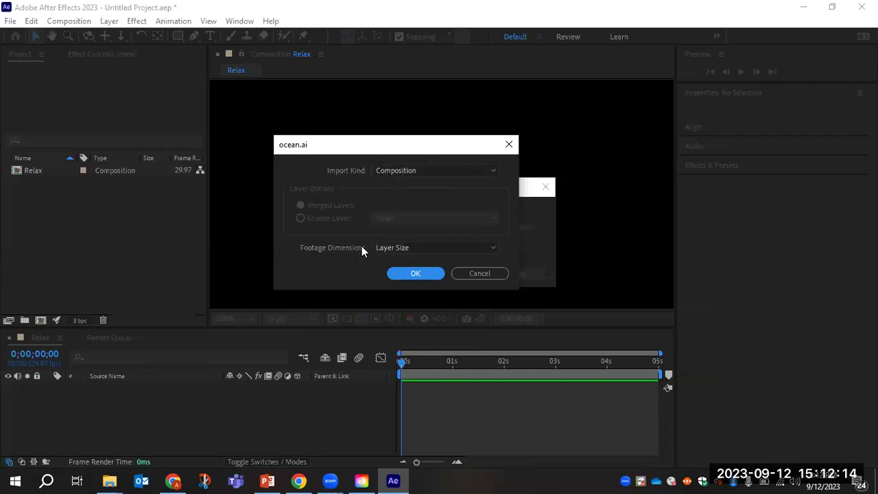
{"action": "left_click", "coordinate": [411, 274]}
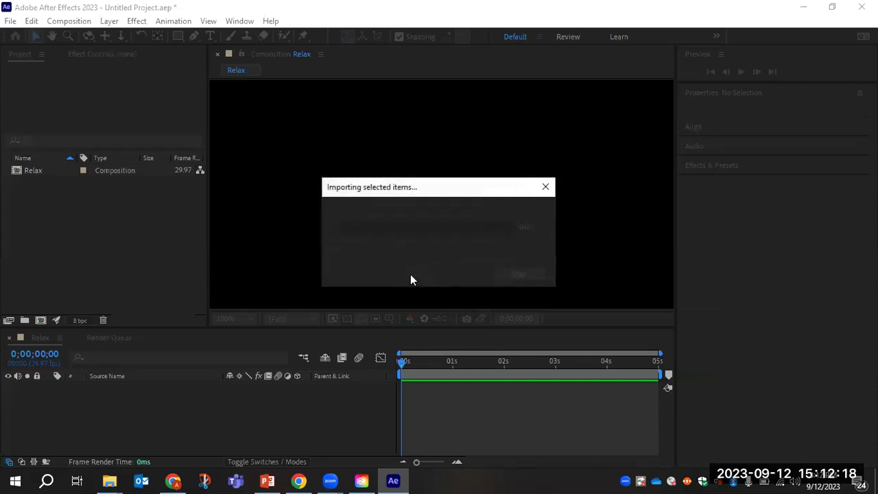
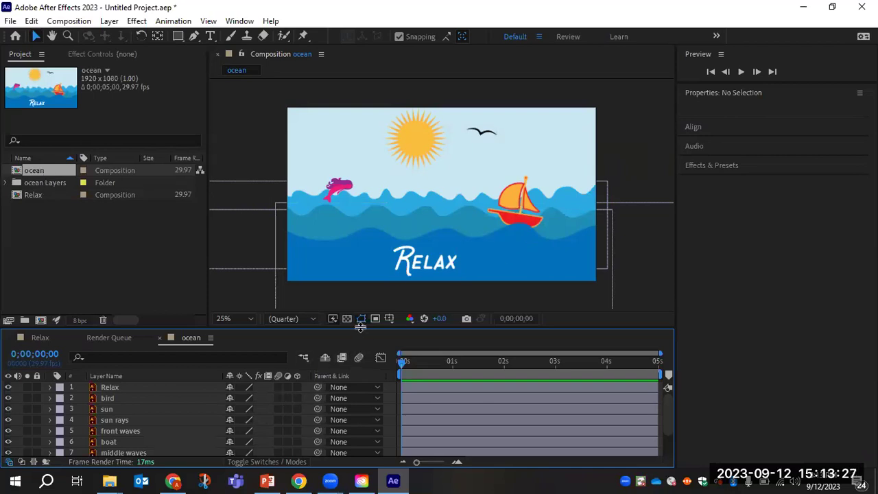
Raise the timeline divider so all ten ocean layers, Relax text through background, are visible.
{"action": "left_click_drag", "start_coordinate": [356, 327], "coordinate": [356, 257]}
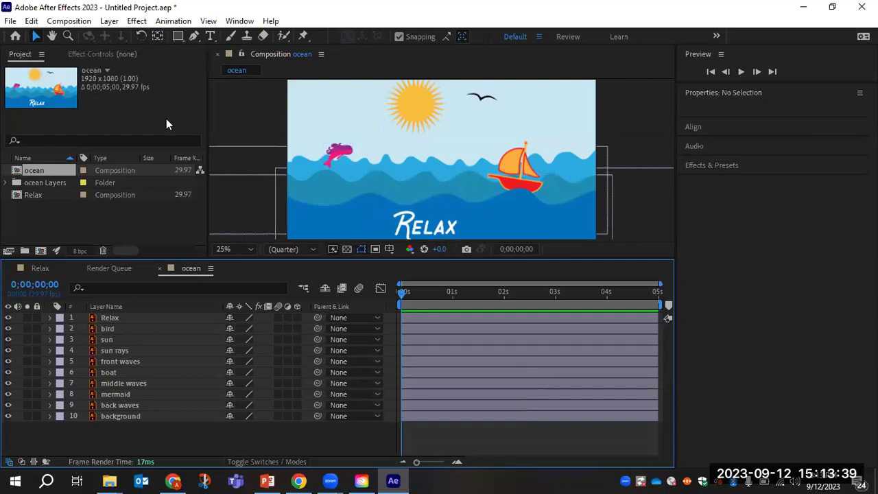
Save the project as Relax.aep in Downloads > Adobe After Effects_ Basic Motion Graphics.
{"action": "left_click", "coordinate": [13, 22]}
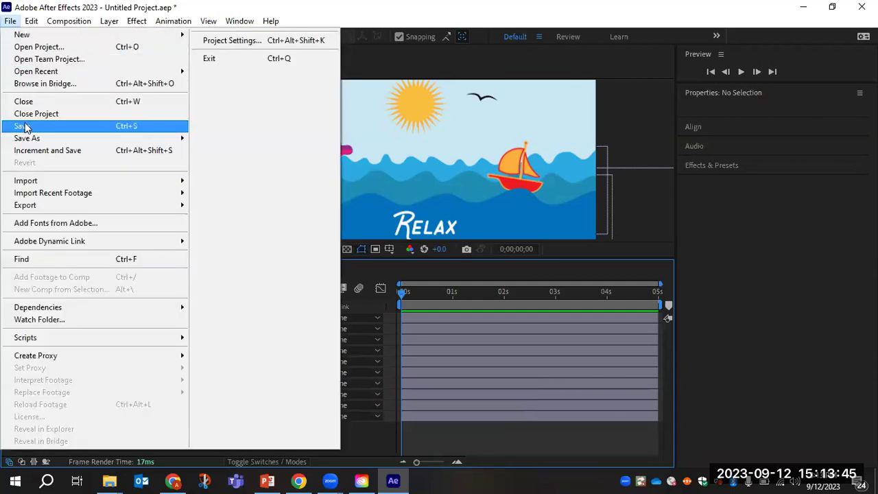
{"action": "left_click", "coordinate": [25, 124]}
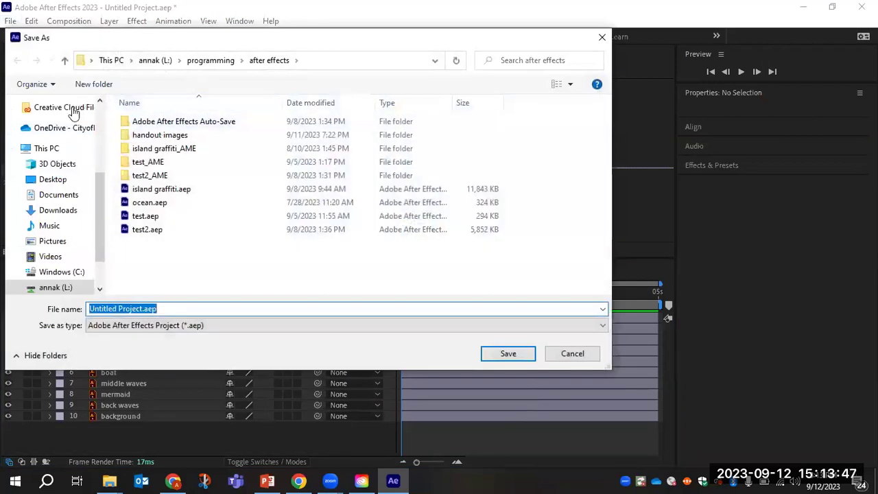
{"action": "scroll", "coordinate": [103, 123], "scroll_direction": "up", "scroll_amount": 3}
{"action": "left_click", "coordinate": [63, 143]}
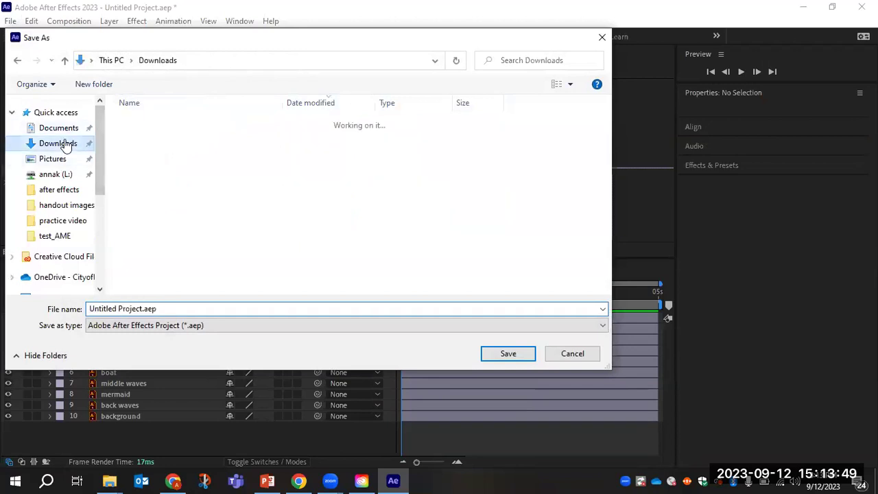
{"action": "double_click", "coordinate": [176, 141]}
{"action": "left_click", "coordinate": [165, 126]}
{"action": "double_click", "coordinate": [164, 126]}
{"action": "left_click_drag", "start_coordinate": [142, 309], "coordinate": [87, 301]}
{"action": "type", "text": "Relax"}
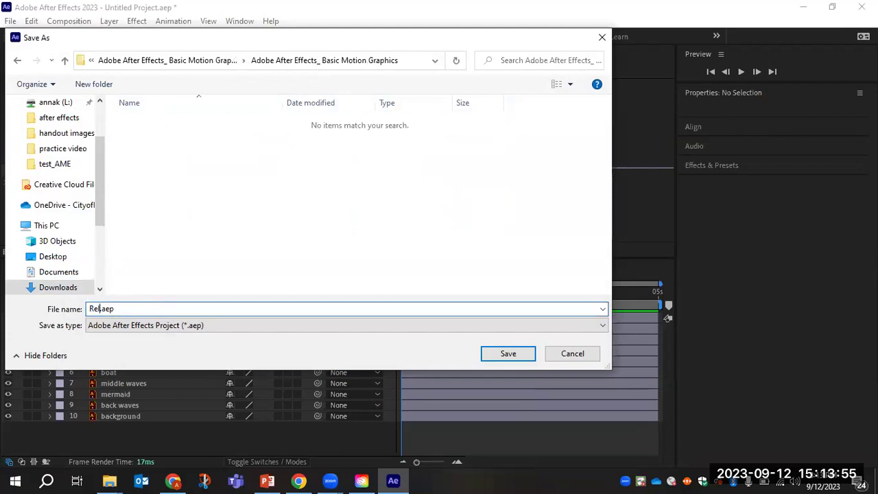
{"action": "left_click", "coordinate": [521, 356]}
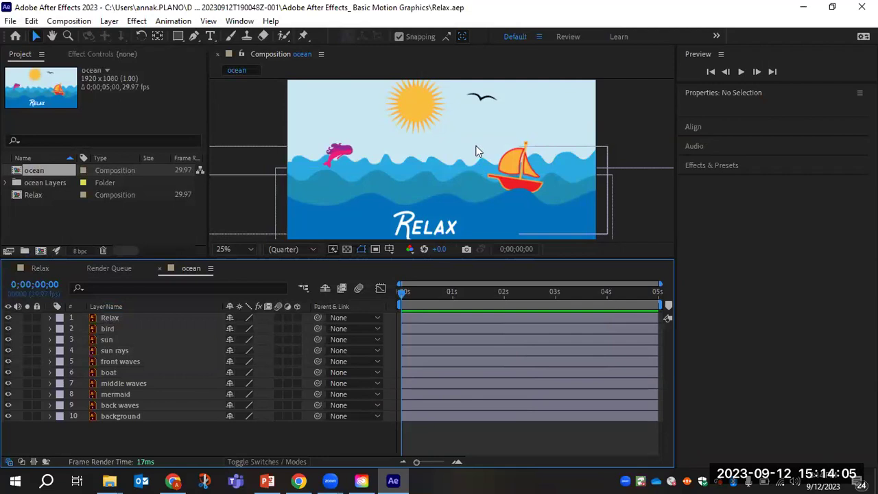
{"action": "left_click", "coordinate": [11, 22]}
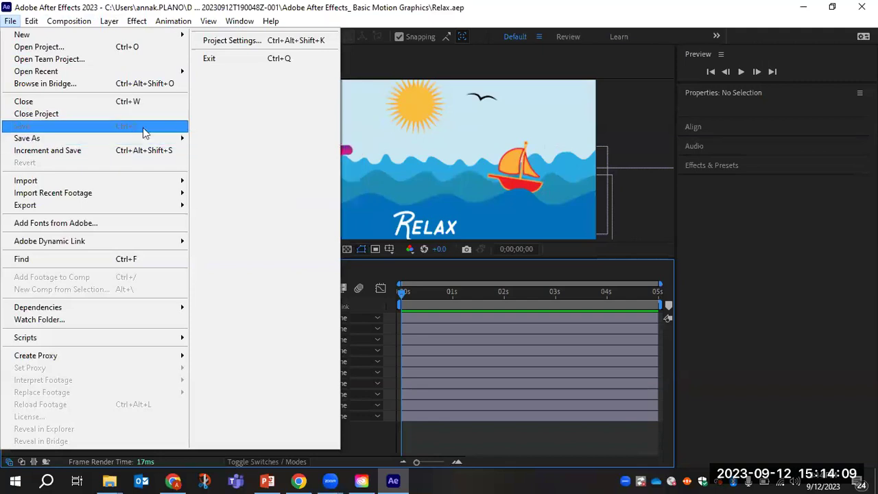
{"action": "left_click", "coordinate": [642, 126]}
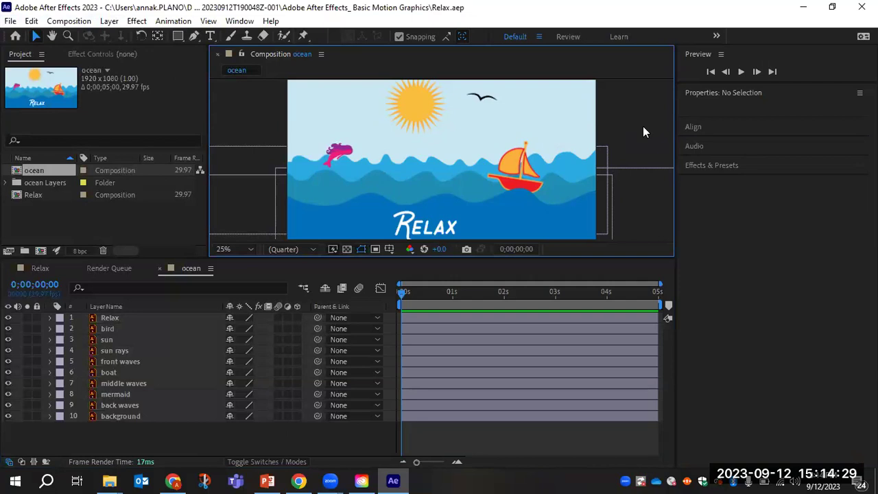
{"action": "left_click", "coordinate": [109, 317]}
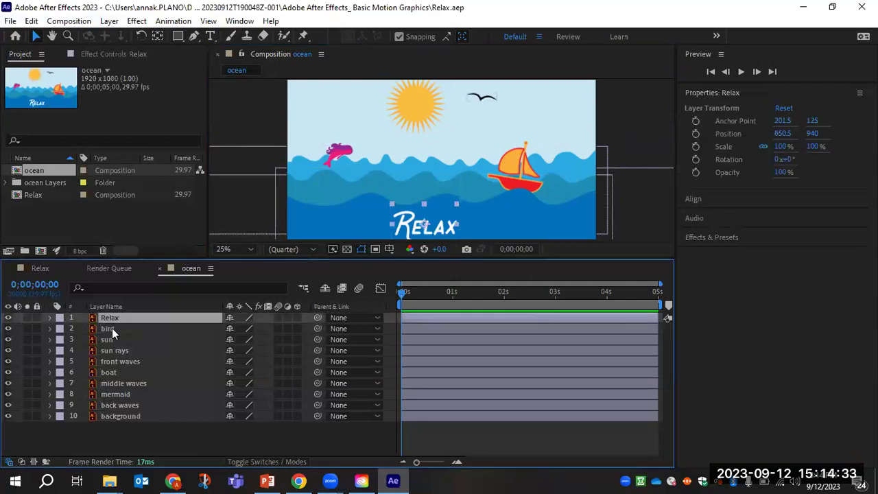
{"action": "left_click", "coordinate": [112, 329]}
{"action": "left_click", "coordinate": [113, 339]}
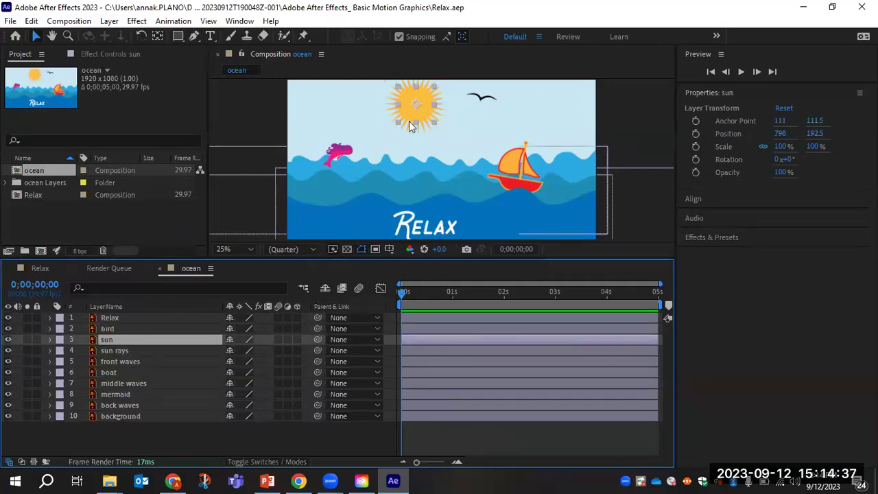
{"action": "scroll", "coordinate": [433, 145], "scroll_direction": "down", "scroll_amount": 1}
{"action": "scroll", "coordinate": [433, 145], "scroll_direction": "up", "scroll_amount": 1}
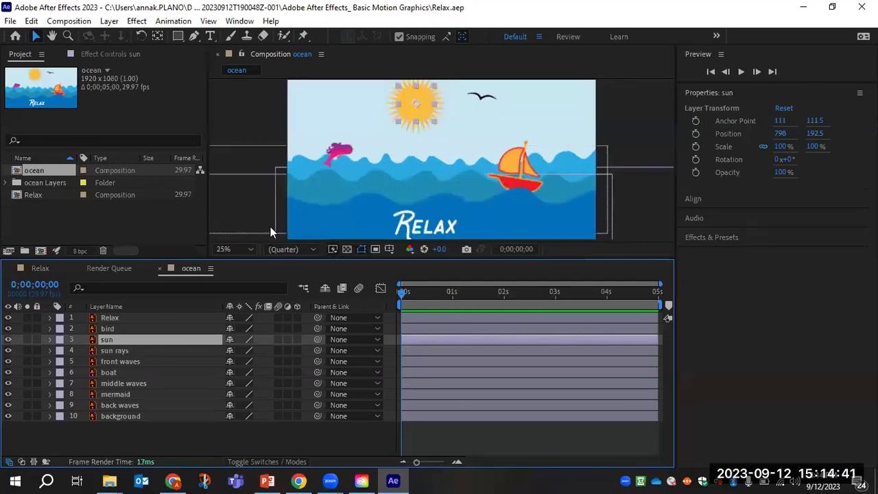
{"action": "left_click", "coordinate": [118, 350]}
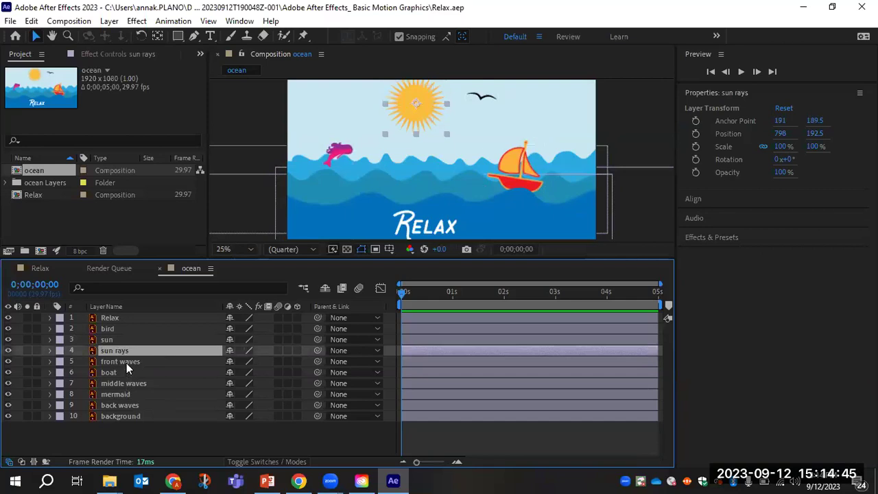
{"action": "left_click", "coordinate": [126, 363]}
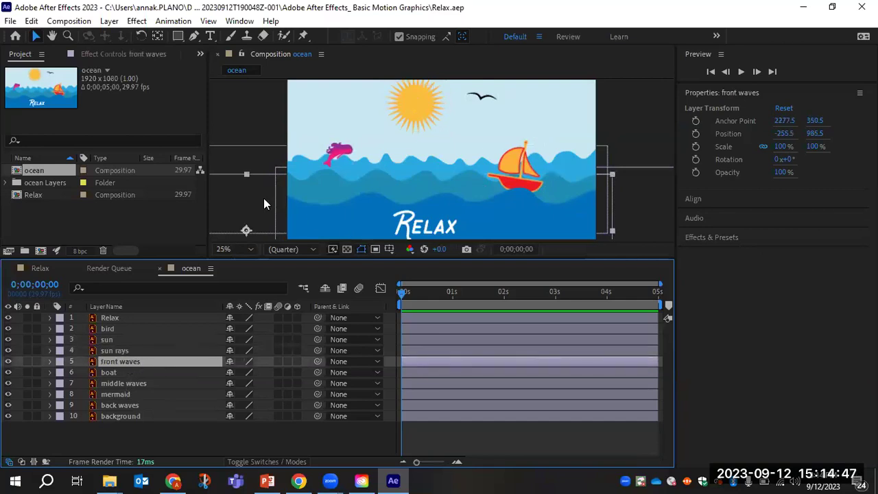
{"action": "left_click", "coordinate": [113, 374]}
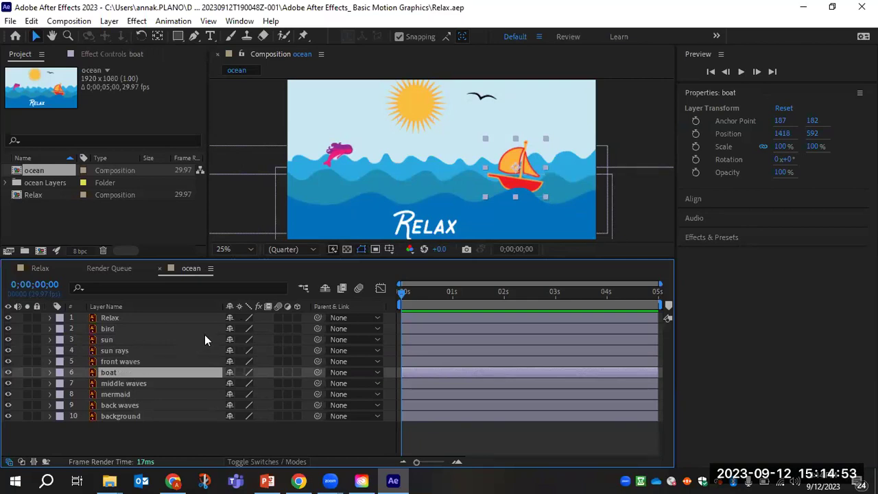
{"action": "left_click_drag", "start_coordinate": [128, 387], "coordinate": [121, 375]}
{"action": "left_click", "coordinate": [120, 375]}
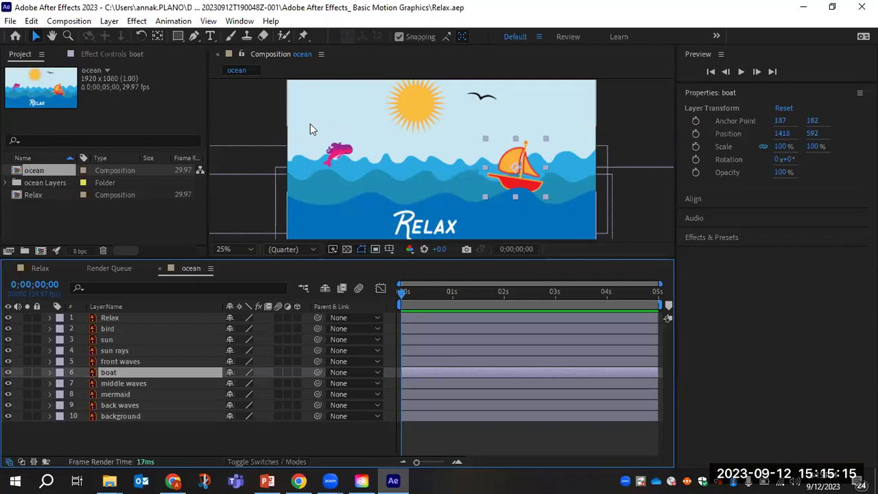
{"action": "left_click", "coordinate": [96, 339]}
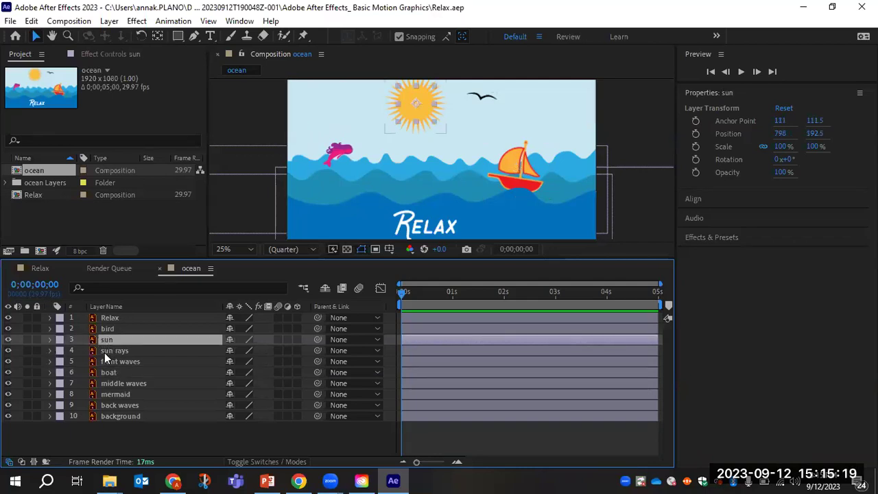
{"action": "left_click", "coordinate": [108, 351]}
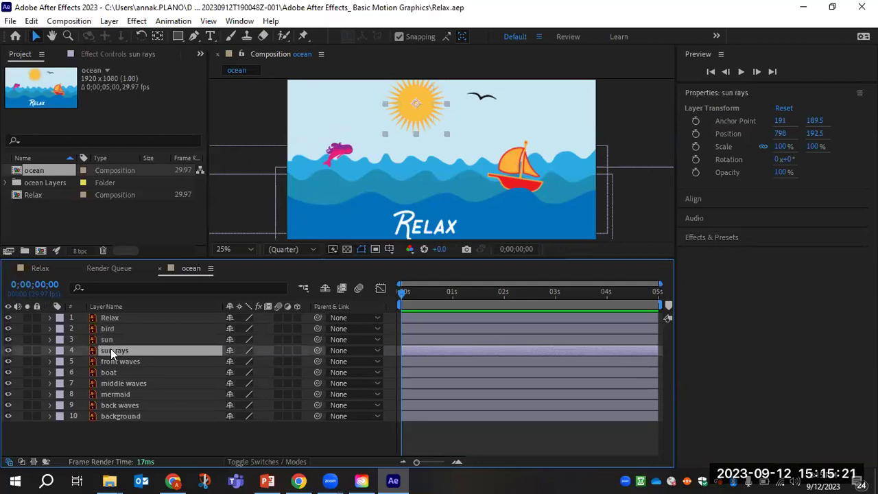
{"action": "left_click", "coordinate": [107, 339]}
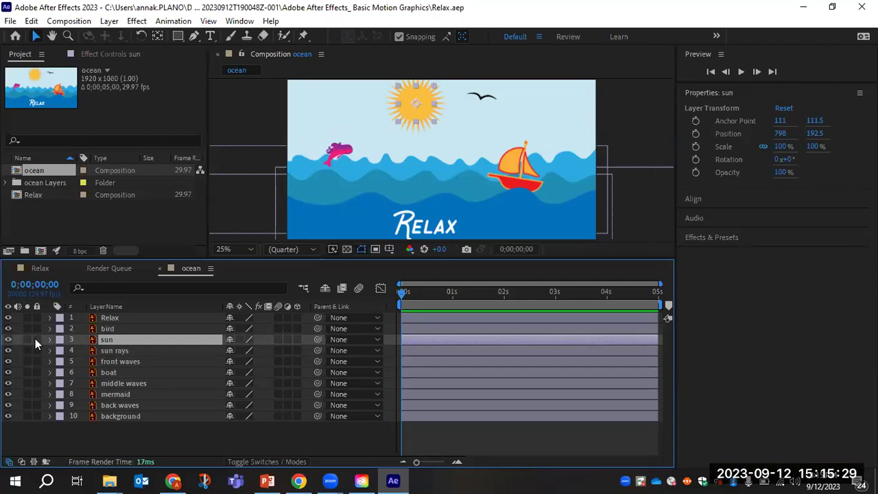
Lock the sun and background layers.
{"action": "left_click", "coordinate": [36, 339]}
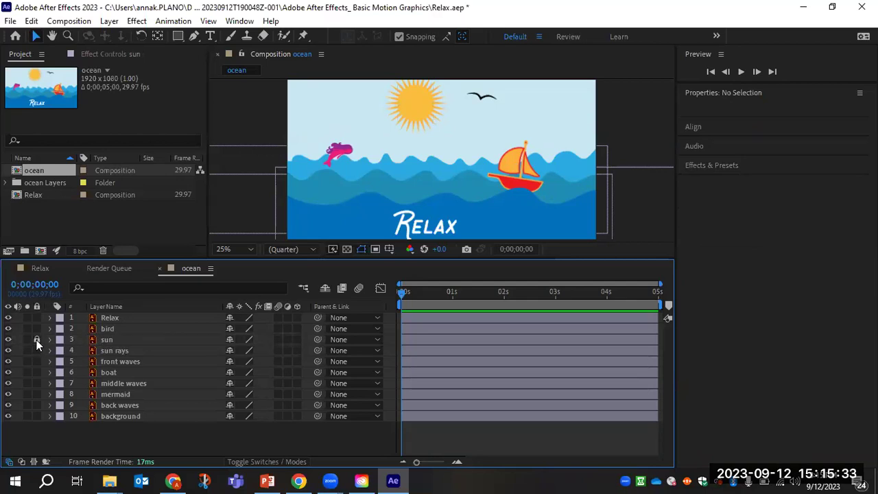
{"action": "left_click", "coordinate": [110, 340]}
{"action": "left_click", "coordinate": [35, 416]}
Zoom the composition view out to 12.5%, then set it back to 25%.
{"action": "key", "text": "comma"}
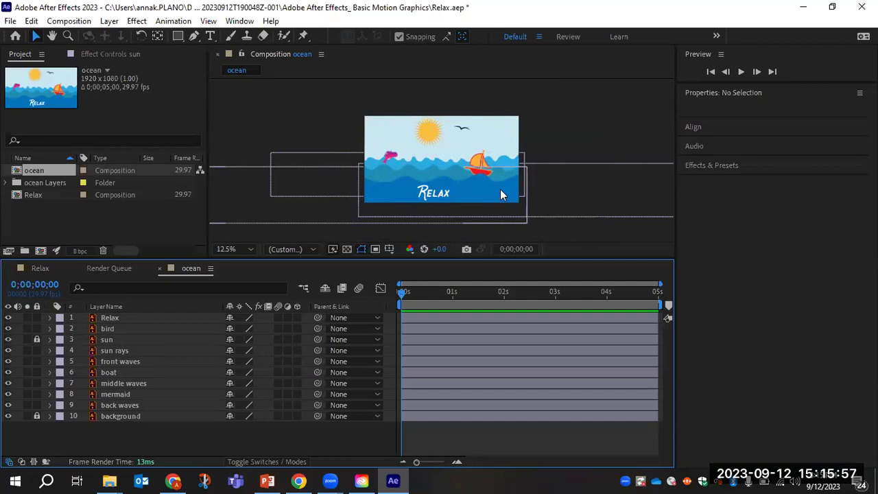
{"action": "left_click", "coordinate": [251, 249]}
{"action": "left_click", "coordinate": [245, 110]}
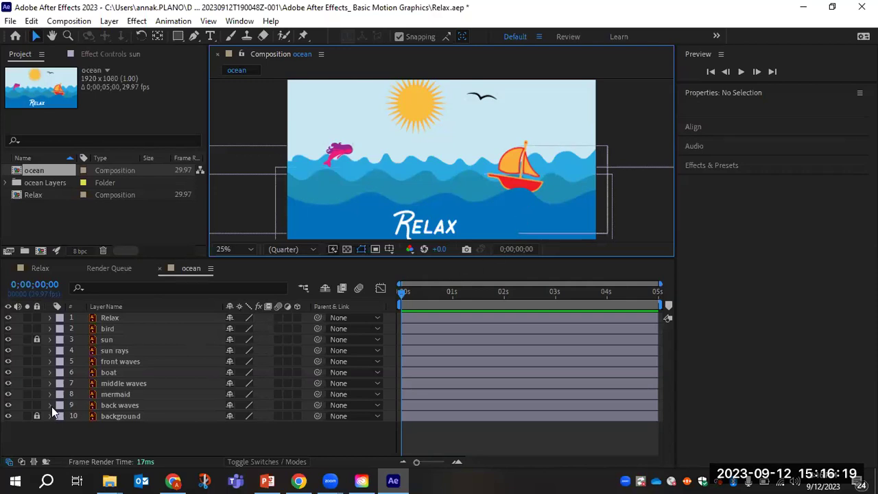
Reveal the front waves layer's Transform properties.
{"action": "left_click", "coordinate": [50, 361]}
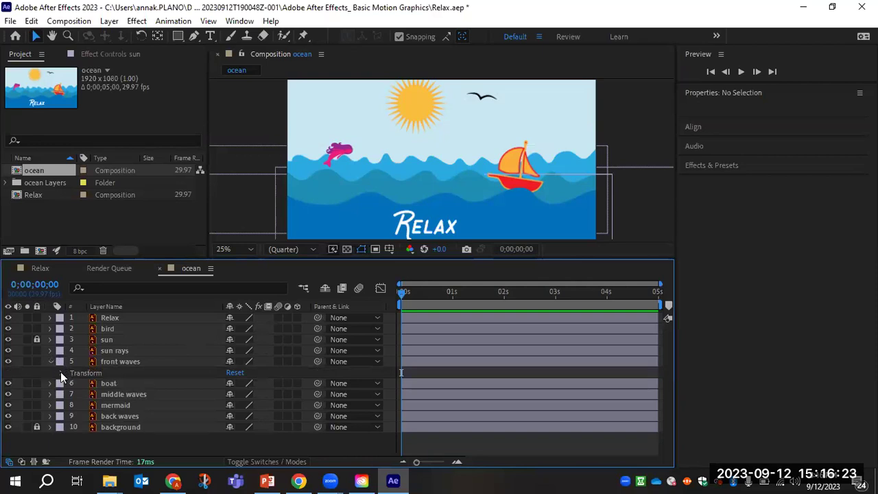
{"action": "left_click", "coordinate": [83, 369]}
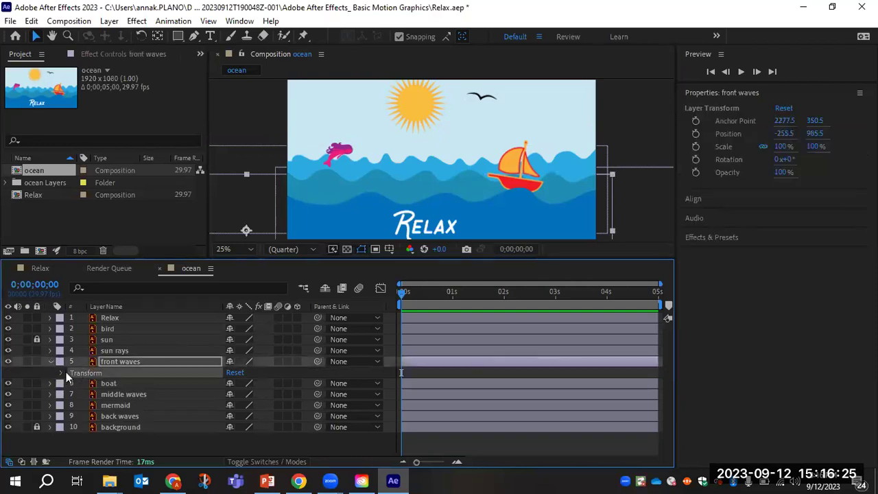
{"action": "left_click", "coordinate": [61, 372]}
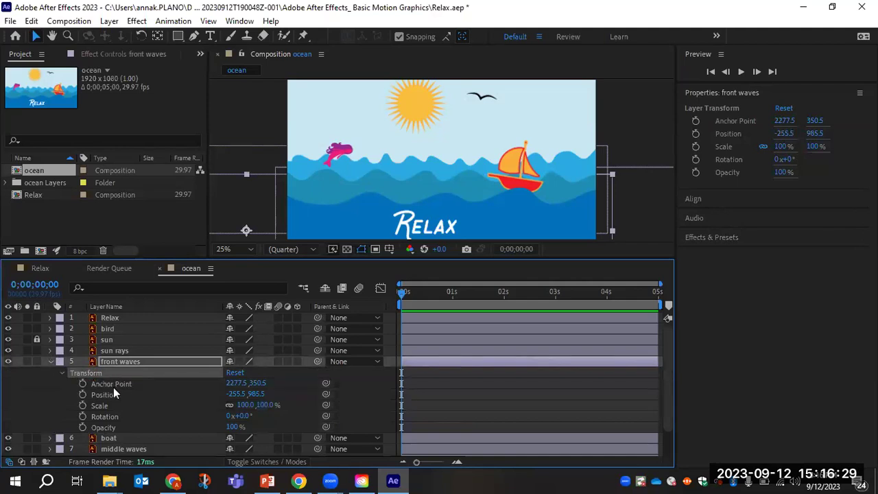
{"action": "left_click", "coordinate": [113, 387]}
{"action": "left_click", "coordinate": [111, 394]}
{"action": "left_click", "coordinate": [108, 406]}
{"action": "left_click", "coordinate": [109, 415]}
{"action": "left_click", "coordinate": [110, 427]}
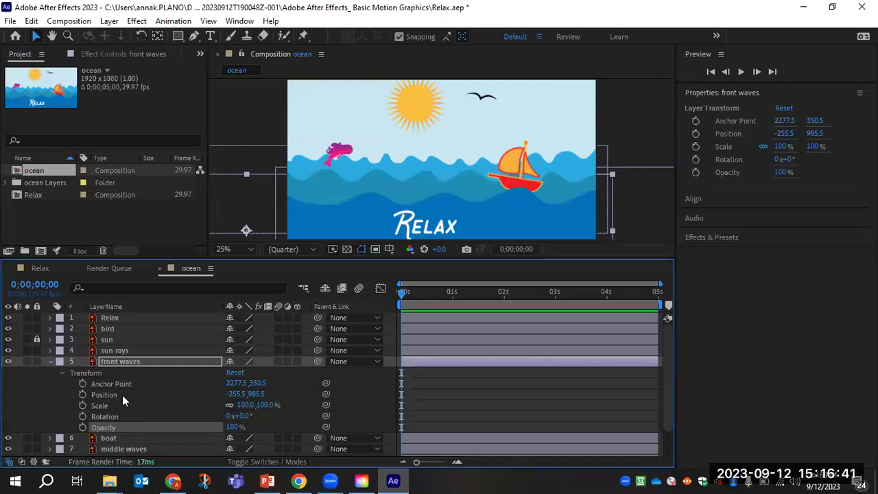
Key front waves Position at 0s holding -255.5, 985.5.
{"action": "left_click", "coordinate": [82, 395]}
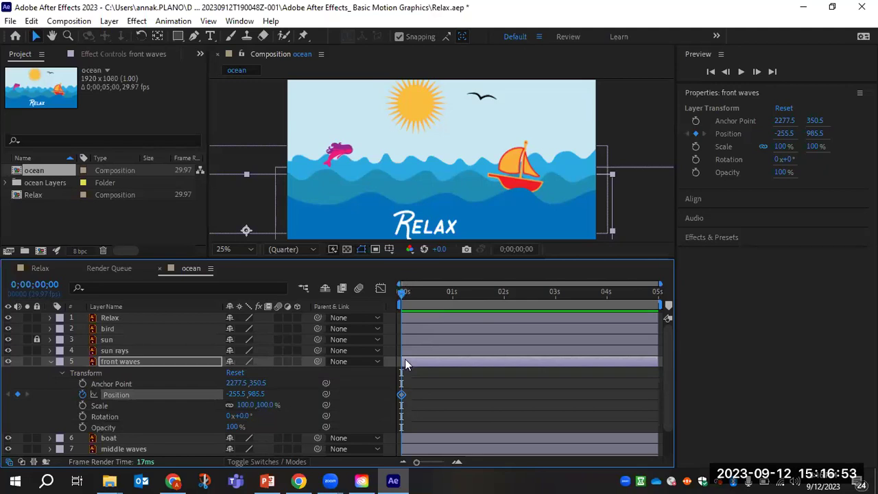
{"action": "left_click_drag", "start_coordinate": [402, 291], "coordinate": [397, 298]}
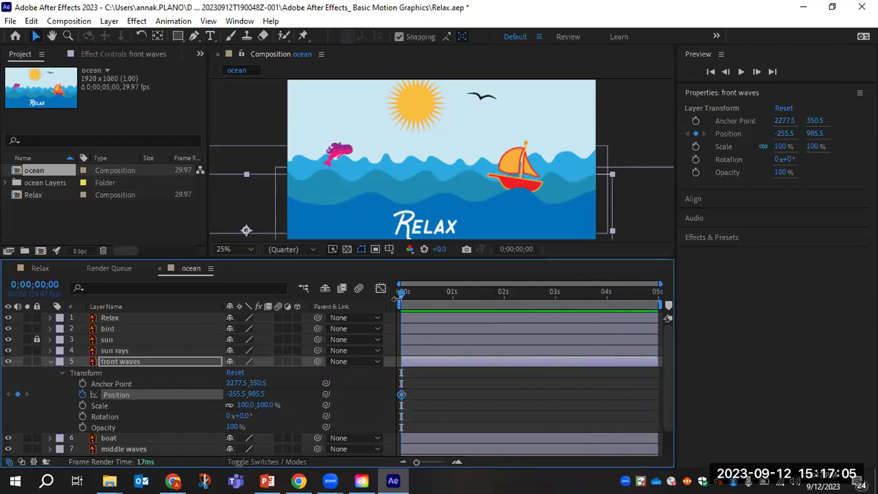
{"action": "mouse_move", "coordinate": [402, 395]}
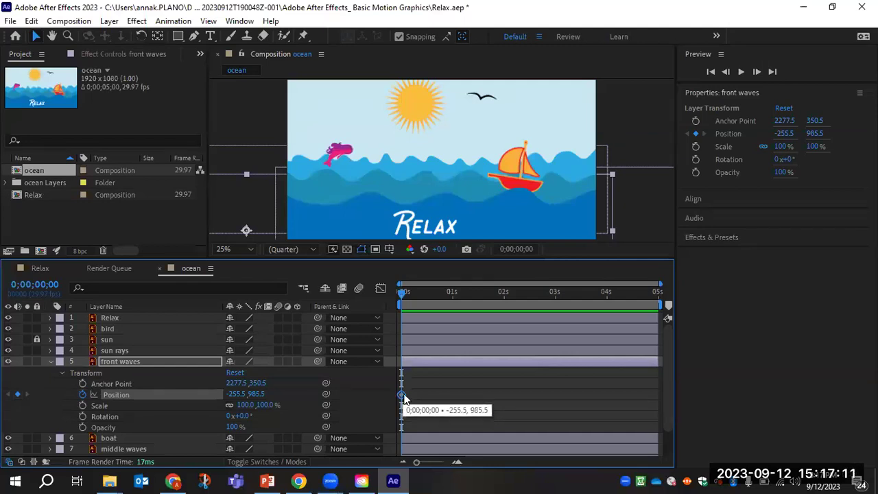
At 0;00;04;29, key front waves Position at 938.5, 985.5, then return to 0s.
{"action": "left_click_drag", "start_coordinate": [403, 294], "coordinate": [676, 306]}
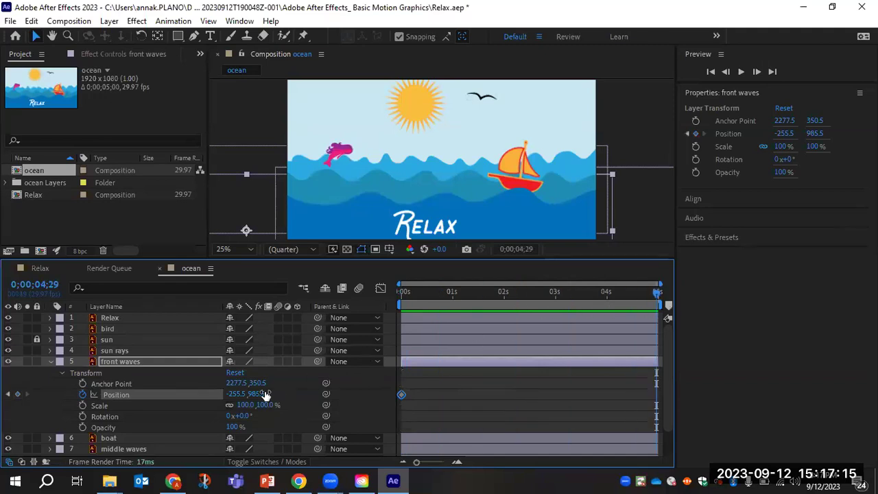
{"action": "left_click", "coordinate": [526, 214]}
{"action": "scroll", "coordinate": [525, 213], "scroll_direction": "down", "scroll_amount": 2}
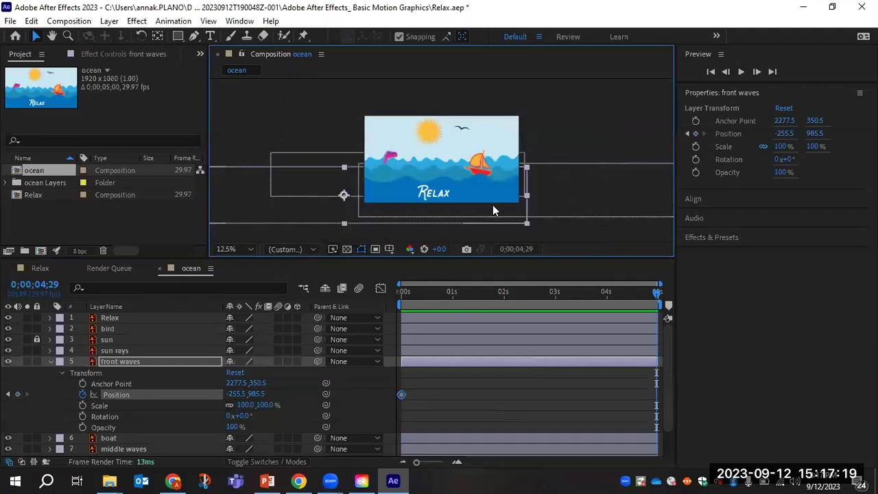
{"action": "left_click_drag", "start_coordinate": [490, 193], "coordinate": [575, 203]}
{"action": "key", "text": "ctrl+z"}
{"action": "left_click_drag", "start_coordinate": [235, 397], "coordinate": [801, 384]}
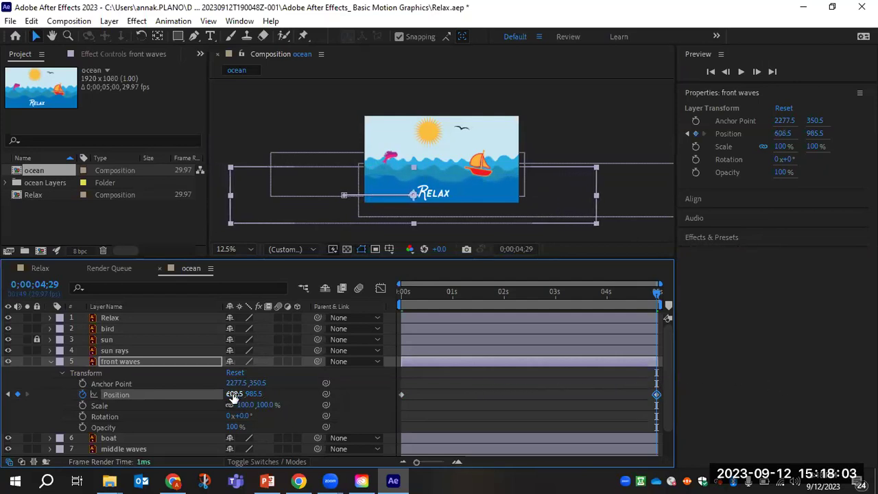
{"action": "left_click_drag", "start_coordinate": [233, 394], "coordinate": [523, 404]}
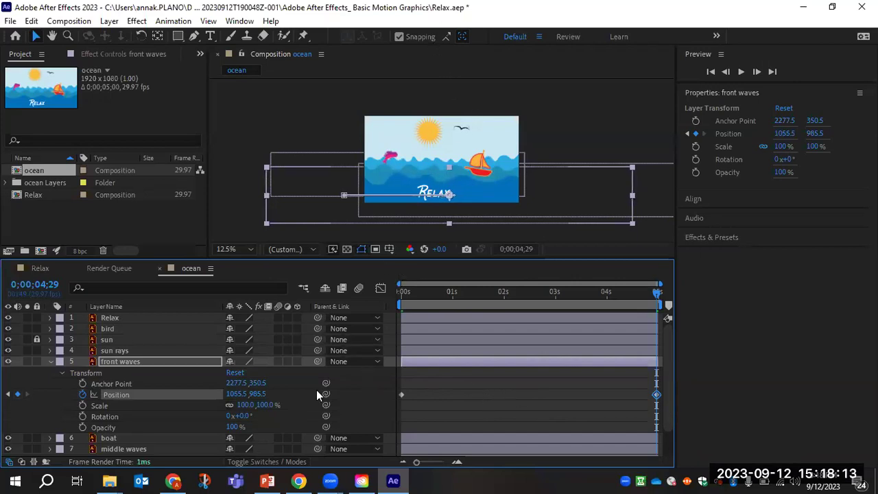
{"action": "left_click_drag", "start_coordinate": [239, 393], "coordinate": [185, 389]}
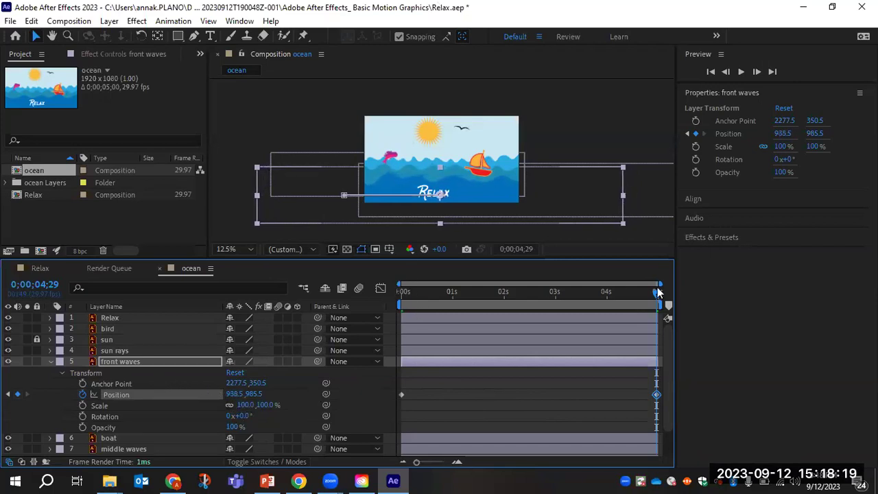
{"action": "left_click_drag", "start_coordinate": [656, 295], "coordinate": [315, 297]}
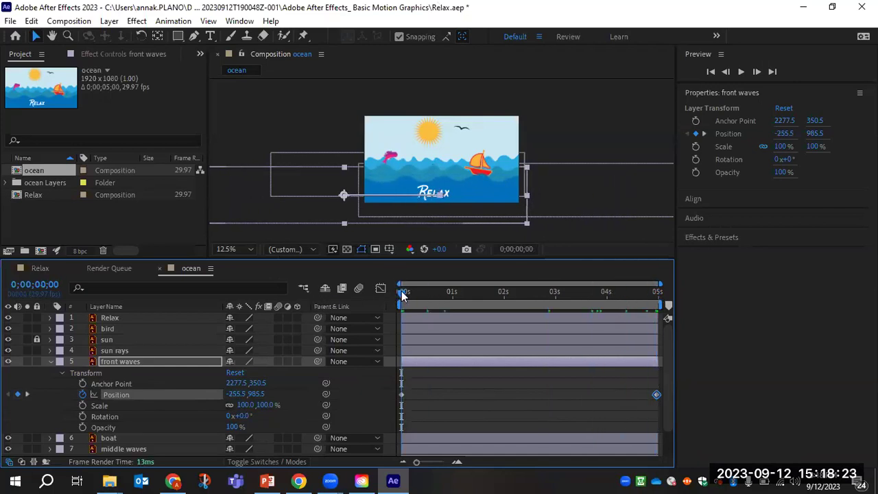
{"action": "left_click", "coordinate": [562, 187]}
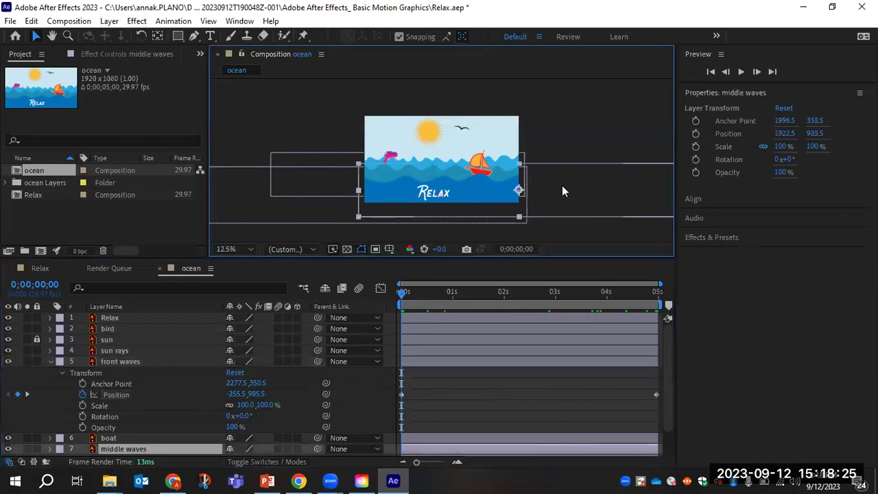
{"action": "left_click", "coordinate": [581, 131]}
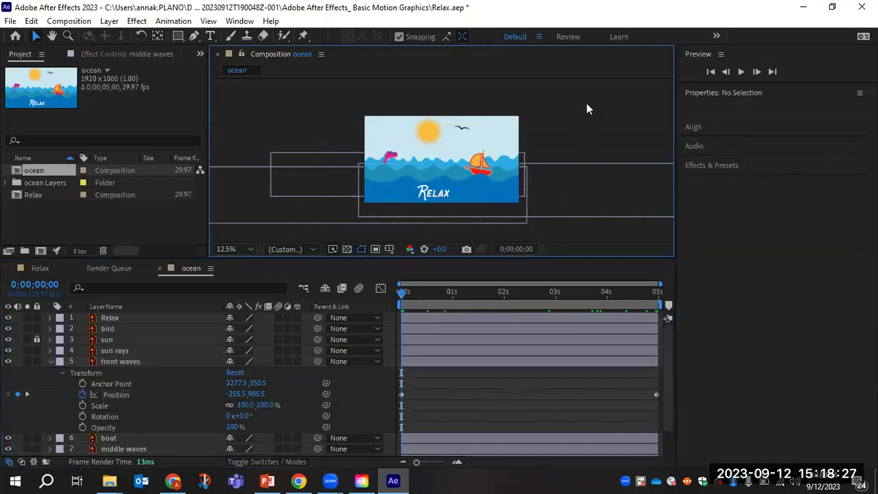
{"action": "key", "text": "space"}
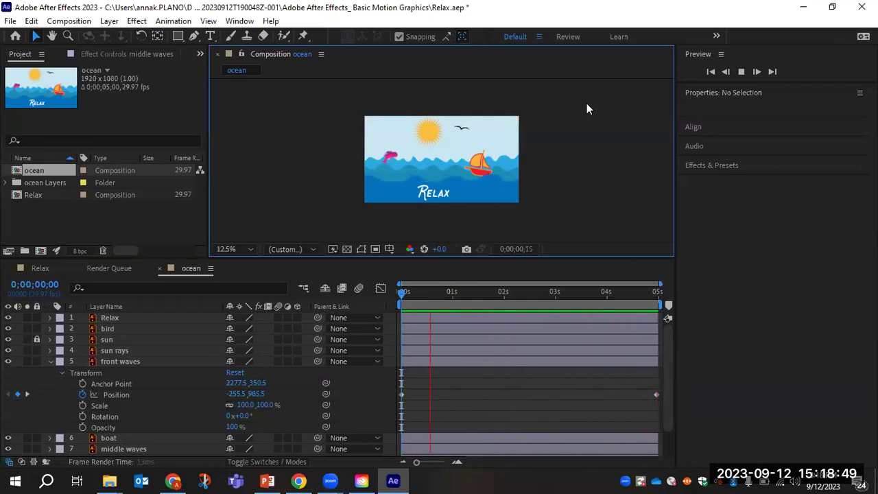
{"action": "key", "text": "space"}
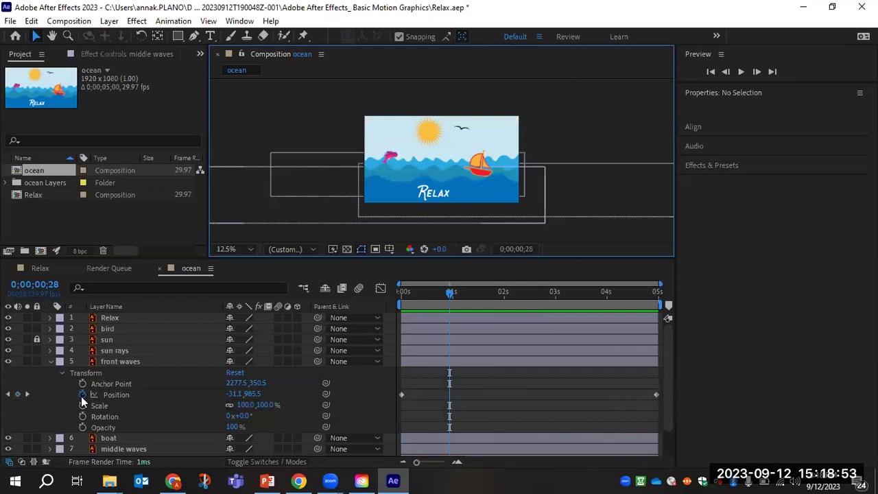
Check the front waves Position keyframes by scrubbing the animation and returning to the start.
{"action": "left_click_drag", "start_coordinate": [449, 296], "coordinate": [401, 295]}
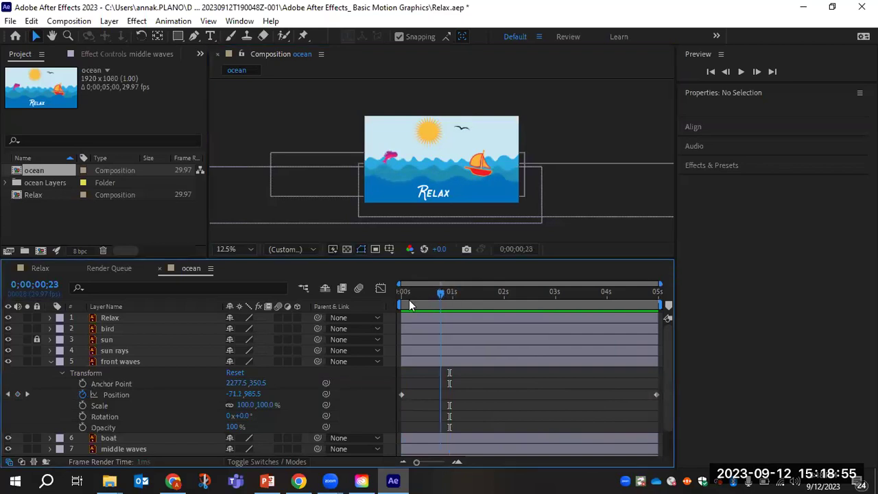
{"action": "left_click", "coordinate": [401, 394]}
{"action": "left_click", "coordinate": [657, 394]}
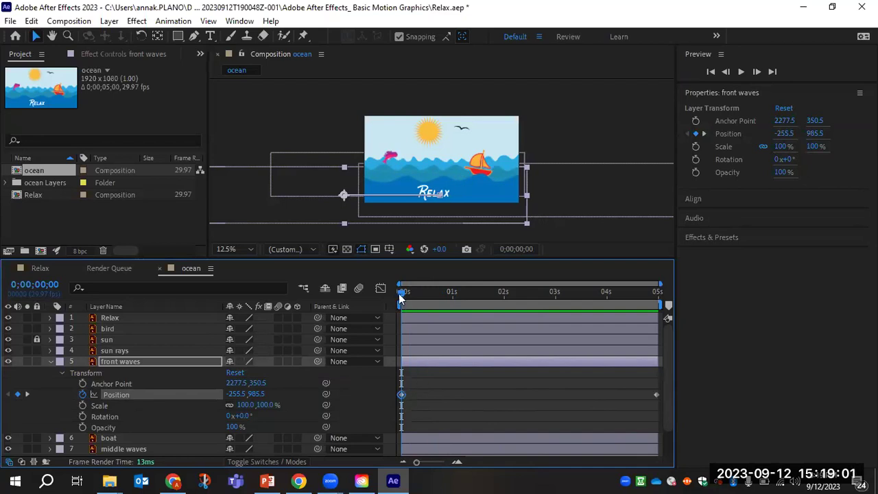
{"action": "left_click_drag", "start_coordinate": [415, 302], "coordinate": [360, 325]}
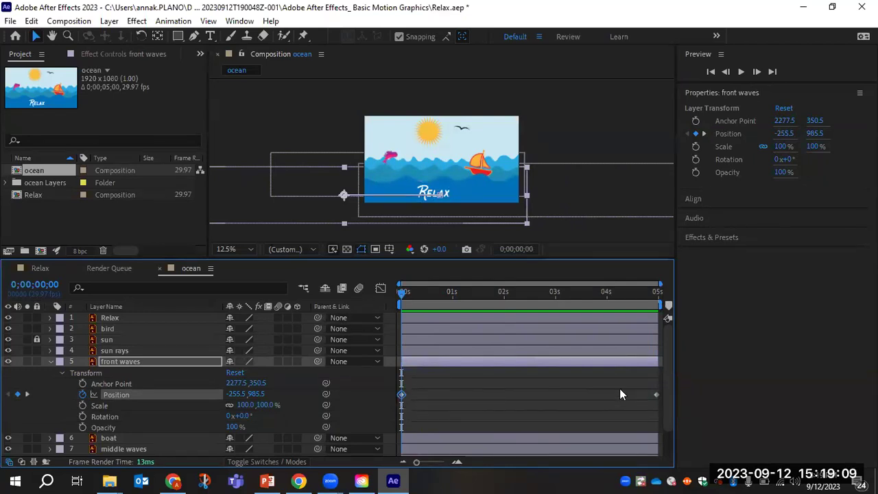
{"action": "left_click_drag", "start_coordinate": [411, 294], "coordinate": [669, 314]}
{"action": "key", "text": "Home"}
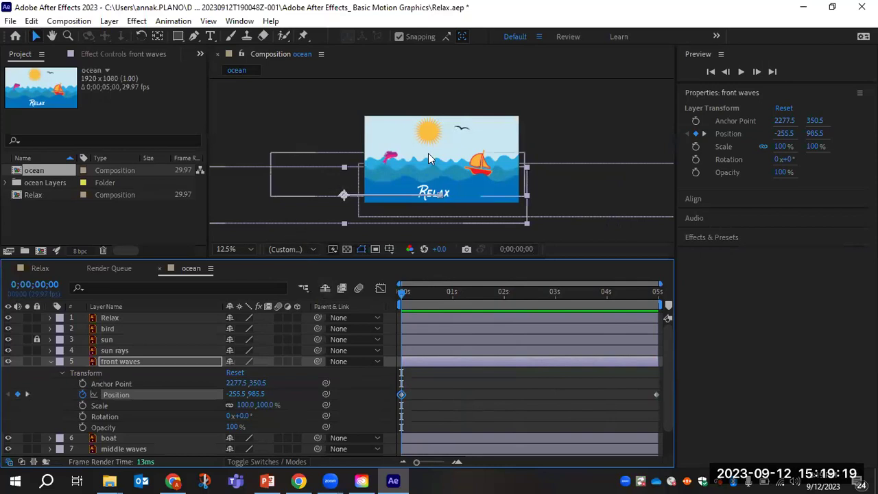
Lock the front waves layer and collapse its properties.
{"action": "left_click", "coordinate": [37, 361]}
{"action": "left_click", "coordinate": [37, 361]}
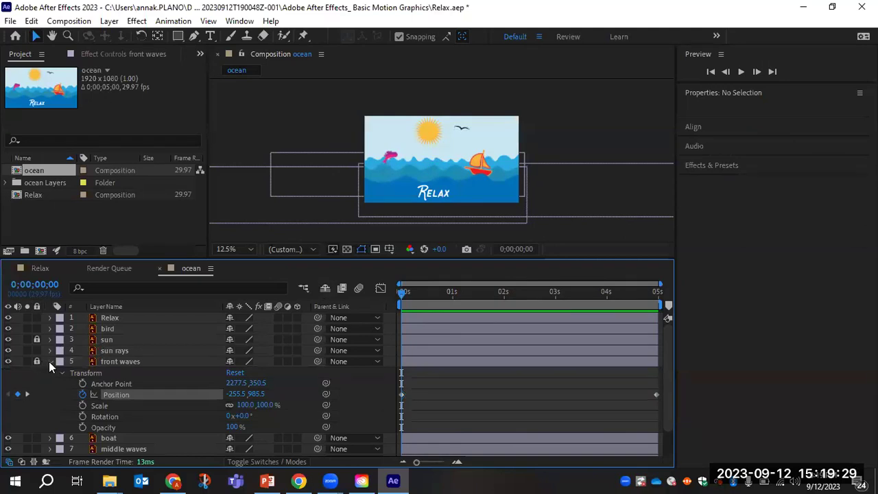
{"action": "left_click", "coordinate": [49, 361]}
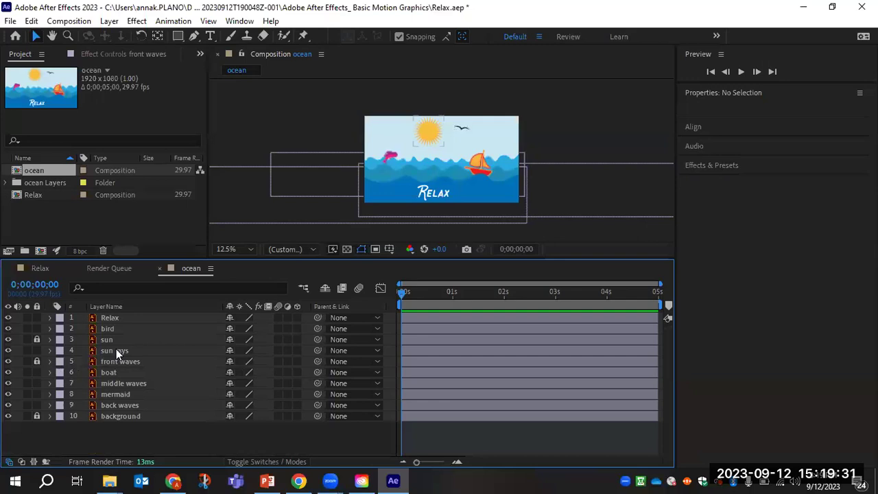
{"action": "left_click", "coordinate": [50, 382]}
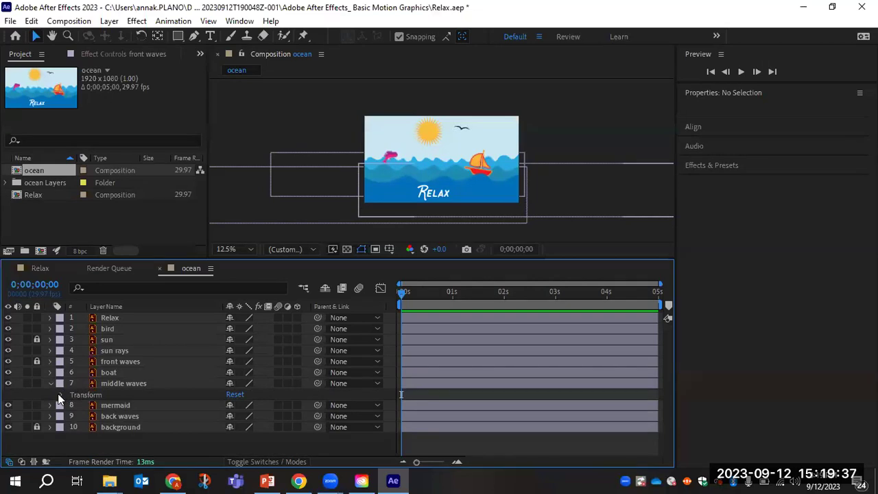
Set middle waves Position to 1914.5, 923.5 and key it at 0s.
{"action": "left_click", "coordinate": [62, 394]}
{"action": "scroll", "coordinate": [209, 388], "scroll_direction": "down", "scroll_amount": 2}
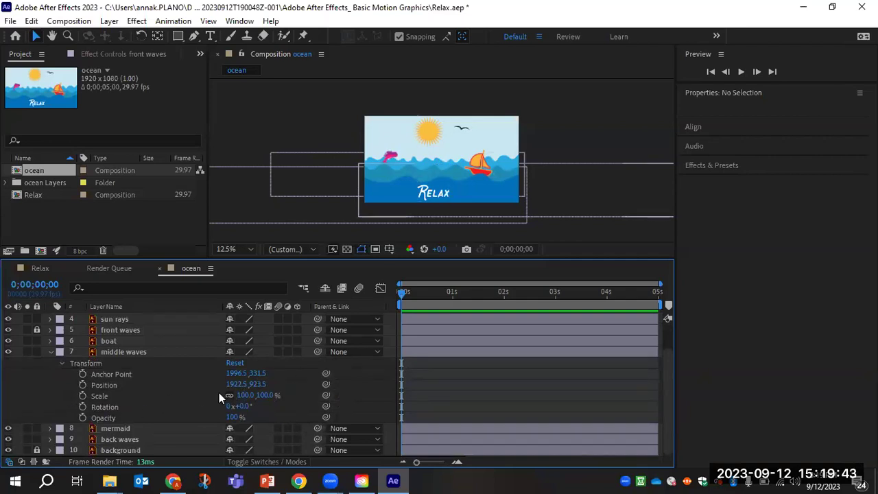
{"action": "left_click_drag", "start_coordinate": [237, 390], "coordinate": [68, 398]}
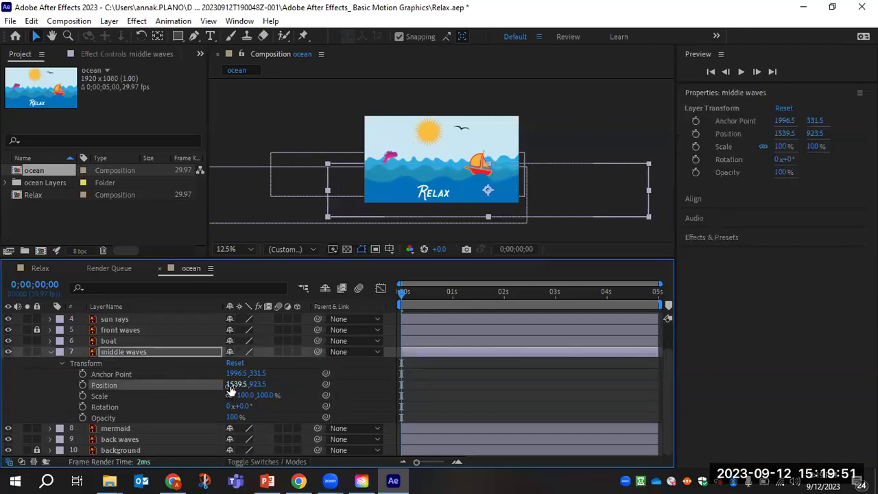
{"action": "left_click_drag", "start_coordinate": [237, 384], "coordinate": [475, 402]}
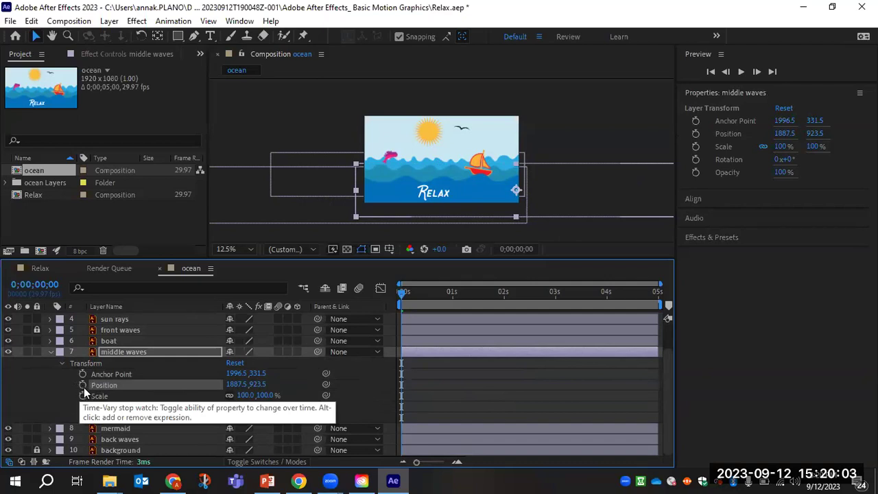
{"action": "left_click_drag", "start_coordinate": [237, 384], "coordinate": [177, 411]}
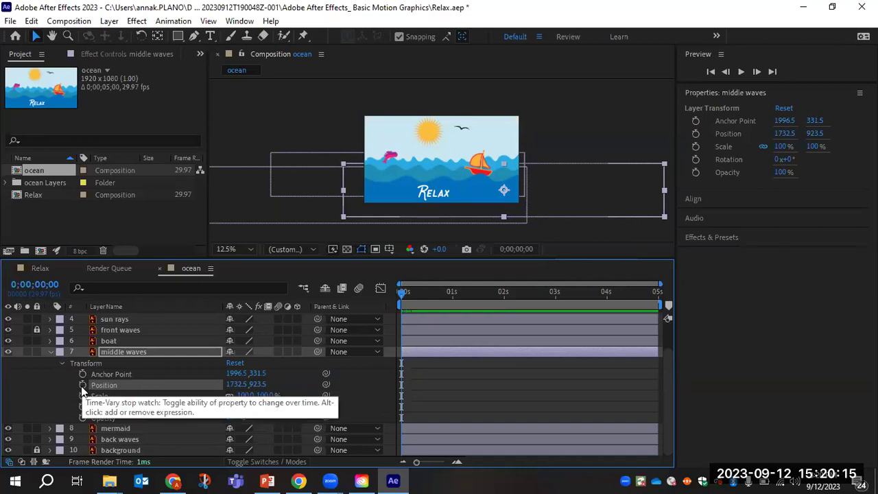
{"action": "left_click_drag", "start_coordinate": [236, 384], "coordinate": [5, 385]}
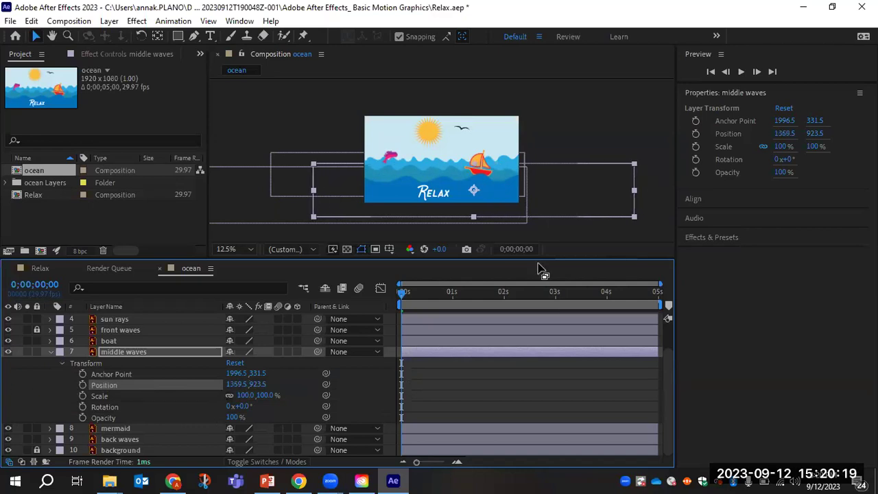
{"action": "left_click_drag", "start_coordinate": [402, 296], "coordinate": [250, 305]}
{"action": "left_click_drag", "start_coordinate": [236, 384], "coordinate": [612, 405]}
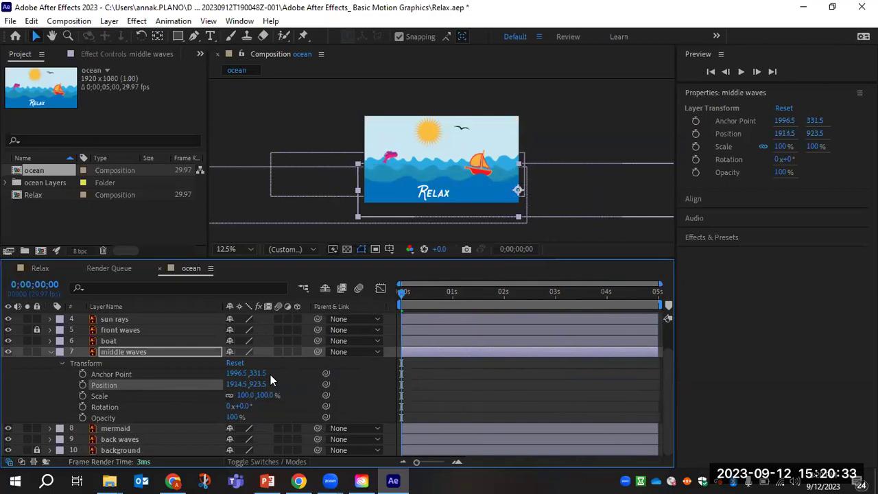
{"action": "left_click", "coordinate": [83, 384]}
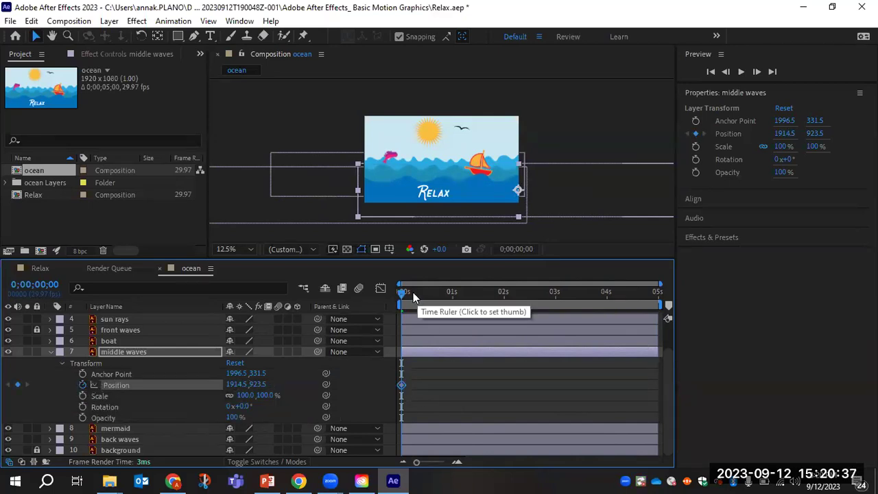
At the last frame, slide middle waves left to X 958.5, keying its end position.
{"action": "left_click_drag", "start_coordinate": [401, 291], "coordinate": [714, 309]}
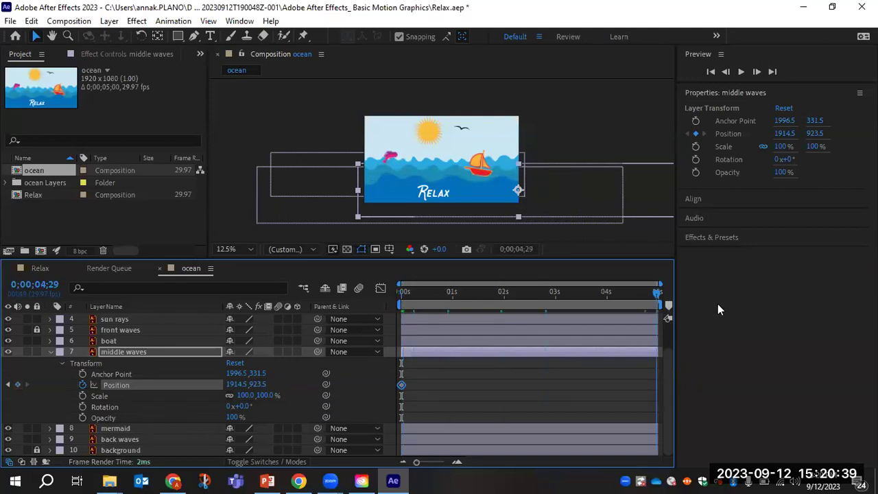
{"action": "left_click", "coordinate": [208, 390]}
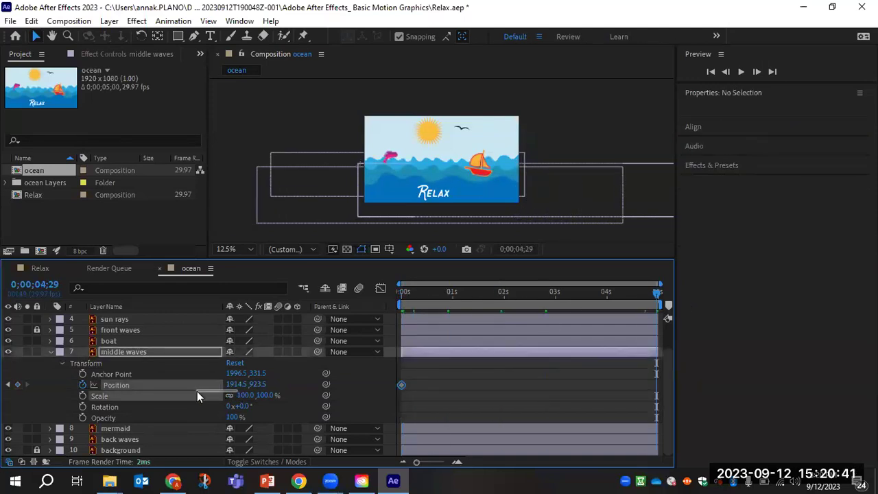
{"action": "left_click", "coordinate": [197, 391]}
{"action": "left_click_drag", "start_coordinate": [235, 384], "coordinate": [3, 386]}
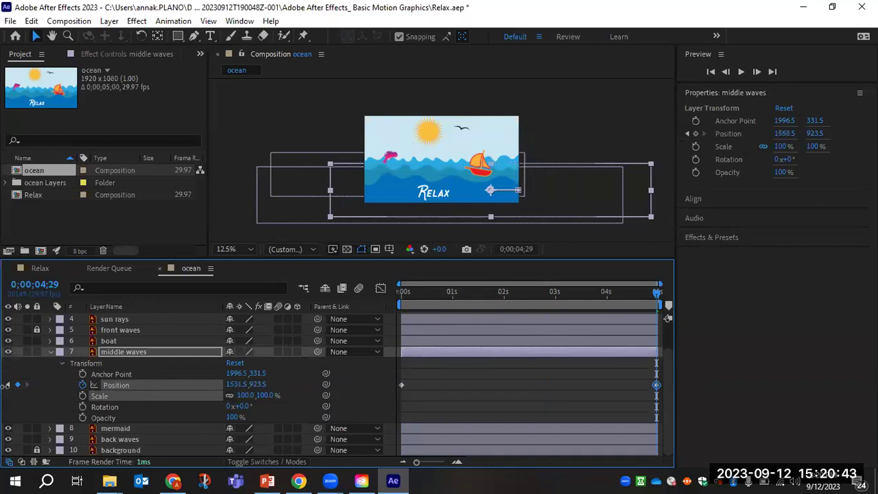
{"action": "left_click_drag", "start_coordinate": [236, 384], "coordinate": [4, 390]}
{"action": "left_click_drag", "start_coordinate": [238, 385], "coordinate": [142, 394]}
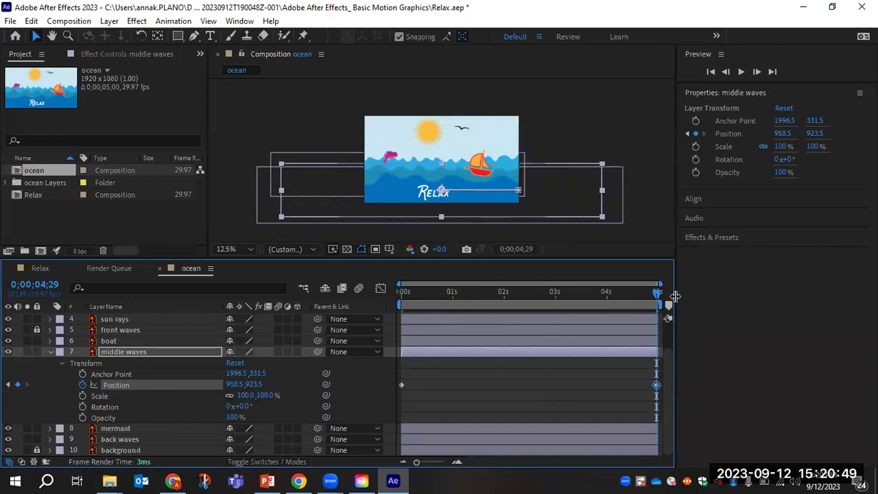
Preview the wave motion from the start, then collapse and lock middle waves.
{"action": "left_click_drag", "start_coordinate": [657, 293], "coordinate": [342, 300]}
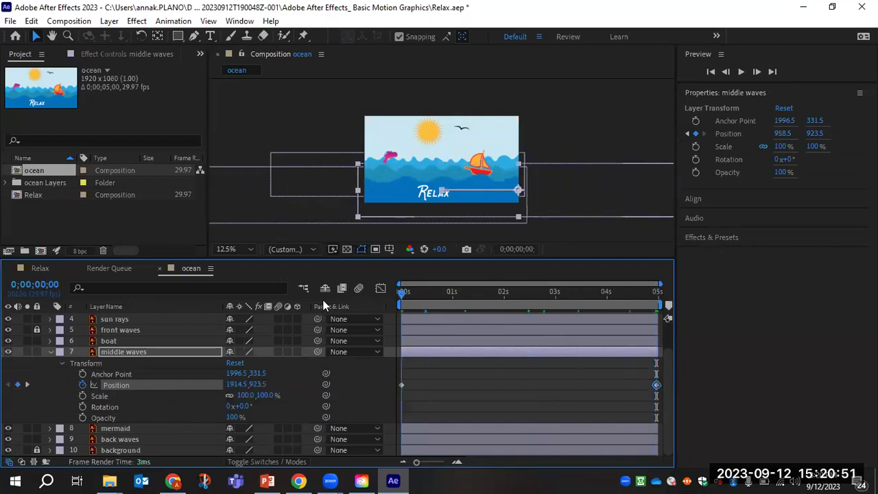
{"action": "key", "text": "space"}
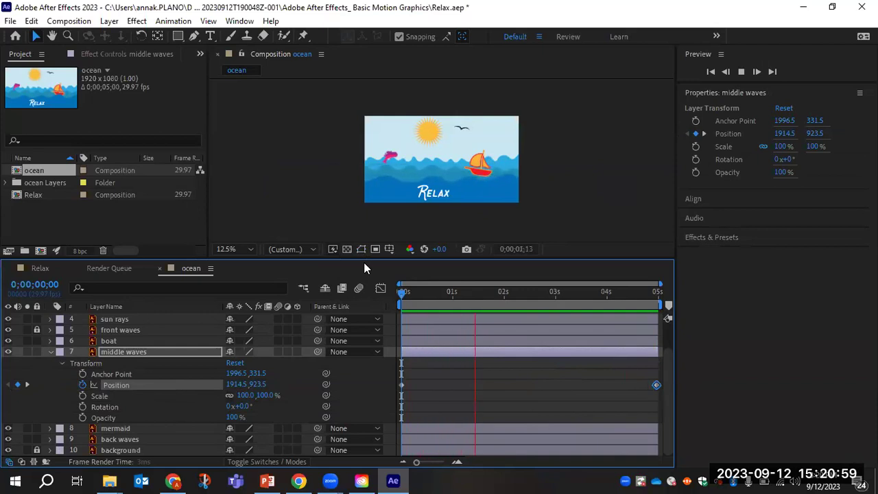
{"action": "key", "text": "space"}
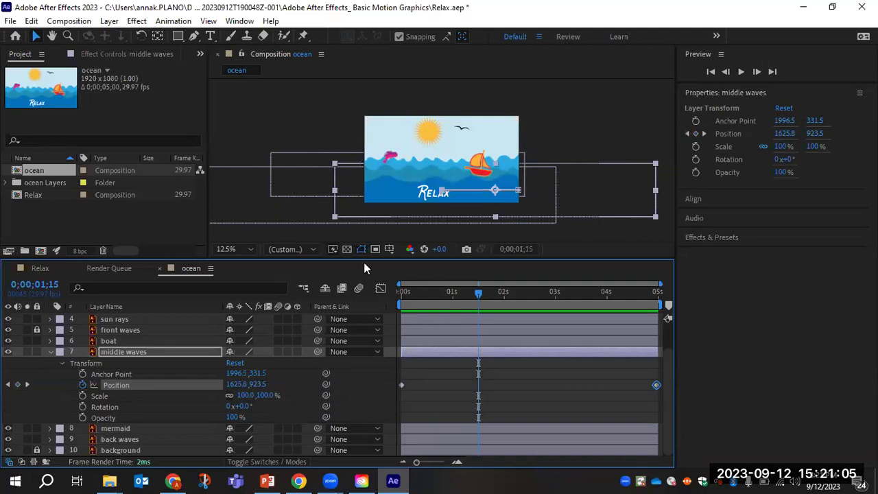
{"action": "left_click", "coordinate": [48, 349]}
{"action": "left_click", "coordinate": [36, 382]}
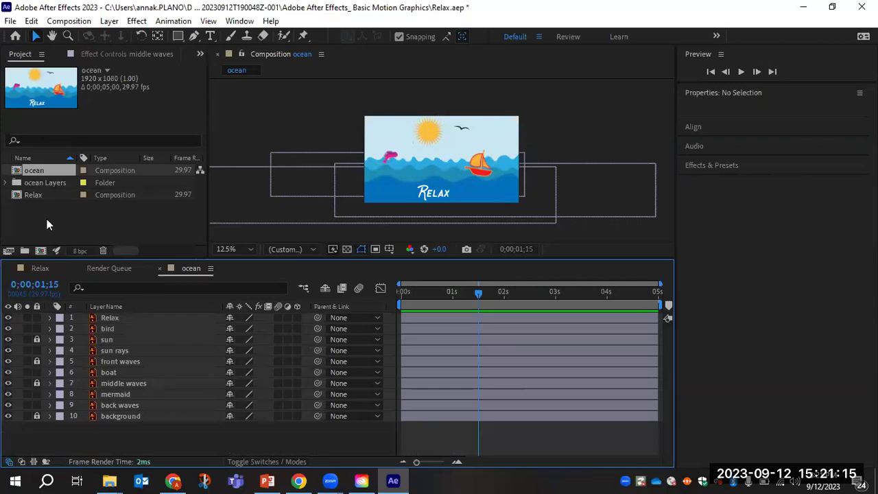
Save Relax.aep, return to 0;00;00;00, and select the back waves layer.
{"action": "key", "text": "ctrl+s"}
{"action": "left_click_drag", "start_coordinate": [480, 291], "coordinate": [353, 298]}
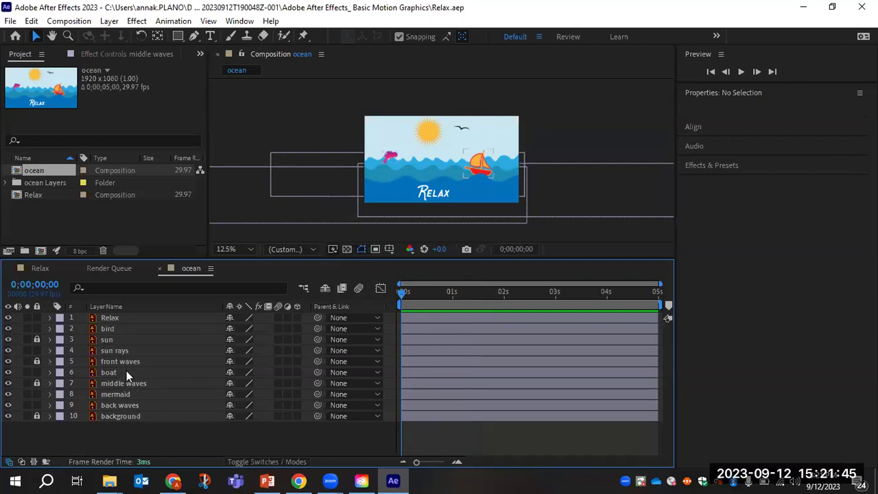
{"action": "left_click", "coordinate": [126, 406]}
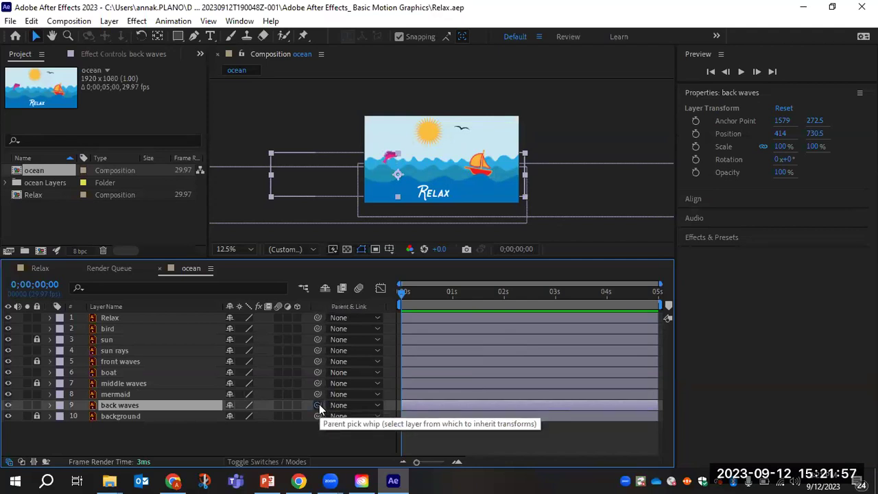
Parent back waves to front waves and lock it; shift front waves' end to 877.5, 985.5.
{"action": "left_click_drag", "start_coordinate": [318, 405], "coordinate": [159, 362]}
{"action": "left_click_drag", "start_coordinate": [403, 293], "coordinate": [326, 313]}
{"action": "left_click_drag", "start_coordinate": [425, 306], "coordinate": [735, 302]}
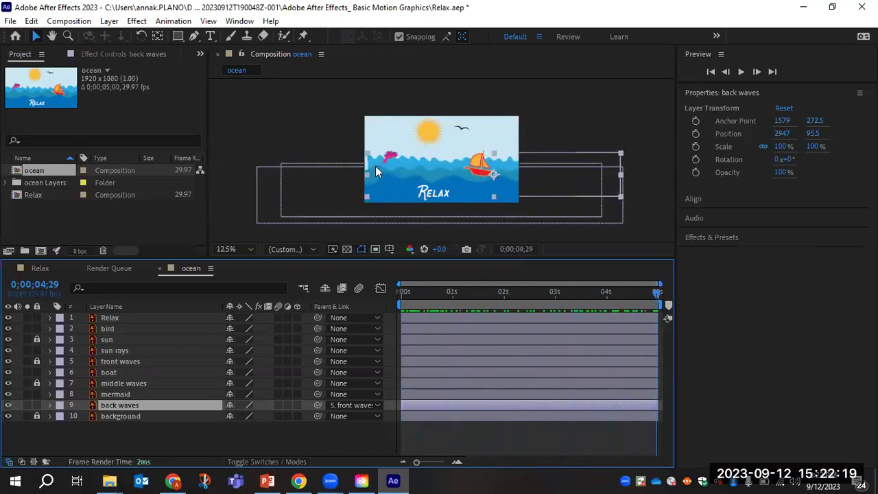
{"action": "left_click", "coordinate": [37, 405]}
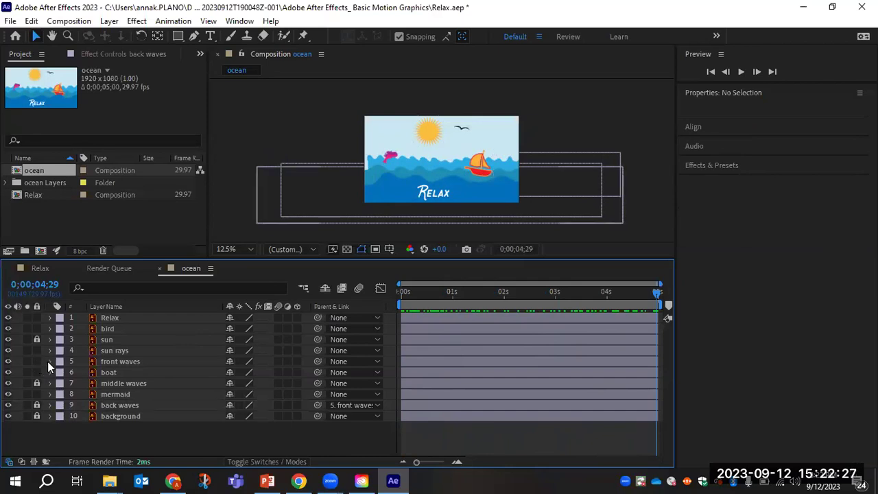
{"action": "left_click", "coordinate": [49, 361]}
{"action": "left_click_drag", "start_coordinate": [239, 393], "coordinate": [138, 396]}
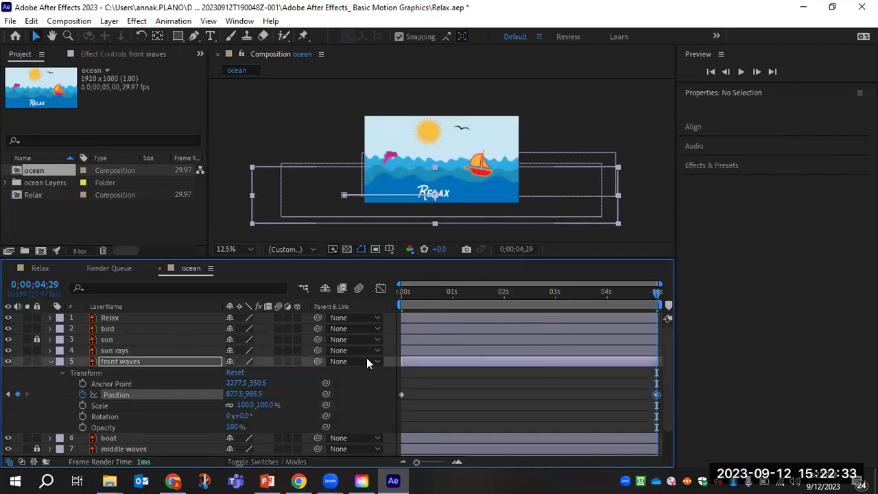
Collapse the front waves' Transform properties and lock the front waves layer.
{"action": "left_click", "coordinate": [49, 360]}
{"action": "left_click", "coordinate": [37, 360]}
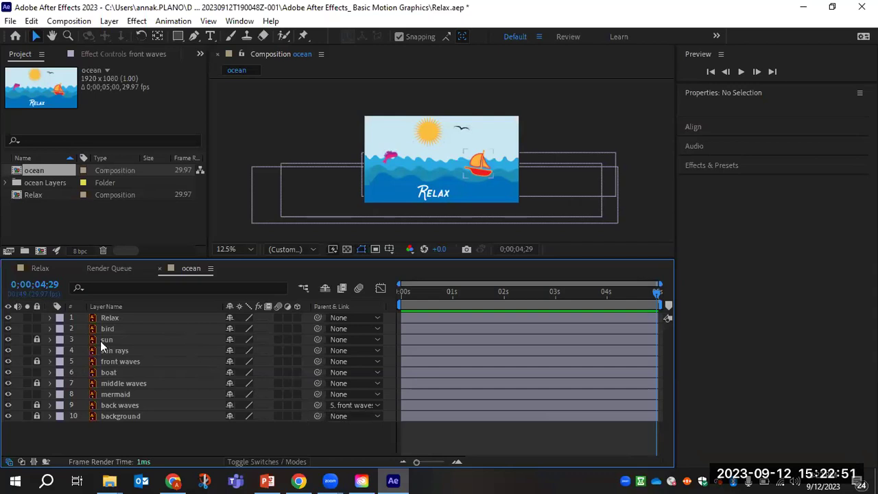
Twirl open the sun rays layer in the ocean timeline.
{"action": "left_click_drag", "start_coordinate": [168, 406], "coordinate": [166, 407]}
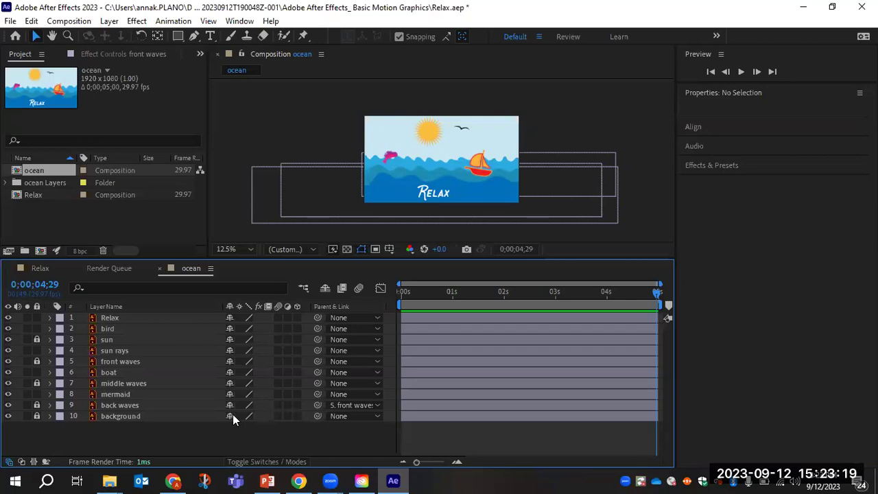
{"action": "left_click", "coordinate": [49, 350]}
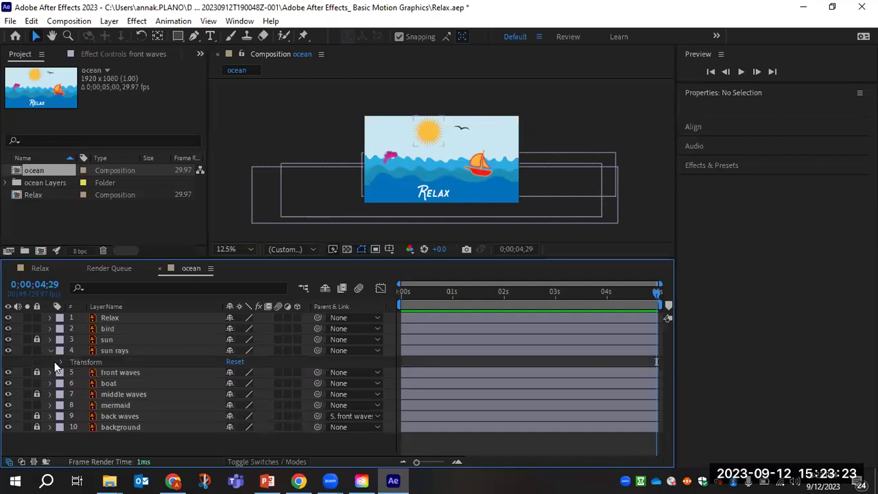
Set sun rays Scale and Rotation keyframes at 0;00;00;00, with Rotation at 0x+0.0°.
{"action": "left_click", "coordinate": [58, 362]}
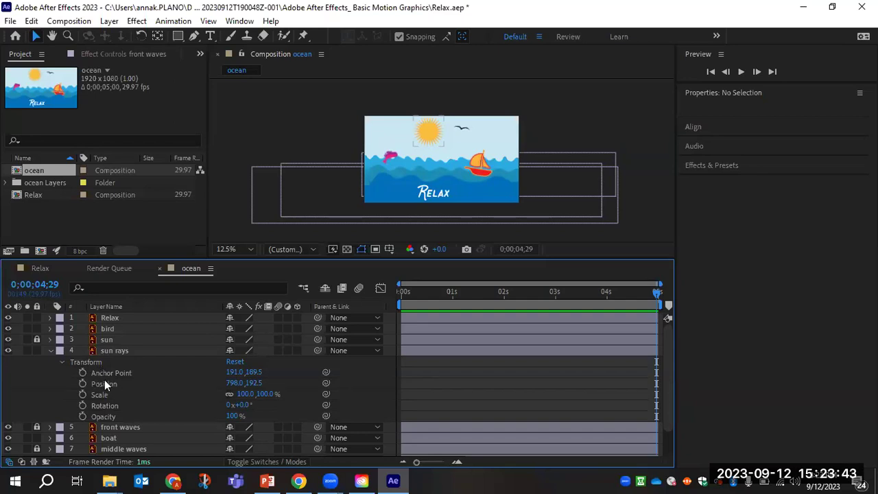
{"action": "key", "text": "space"}
{"action": "key", "text": "space"}
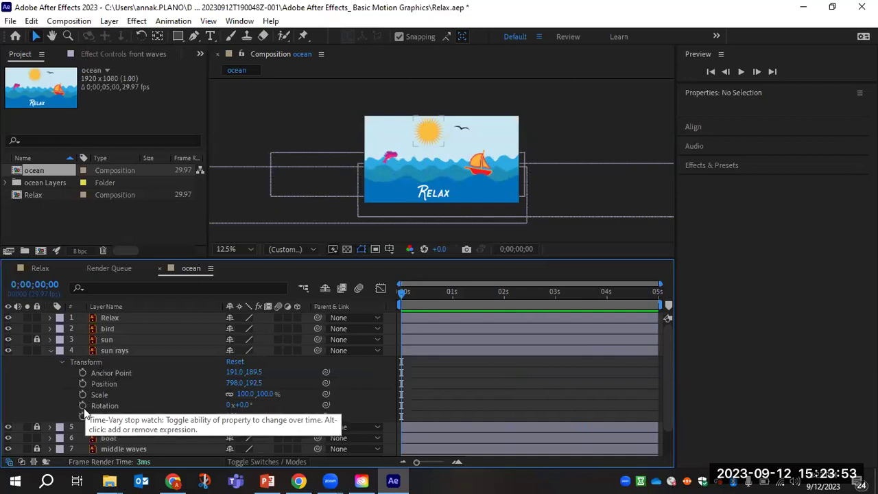
{"action": "left_click", "coordinate": [83, 406]}
{"action": "left_click", "coordinate": [83, 395]}
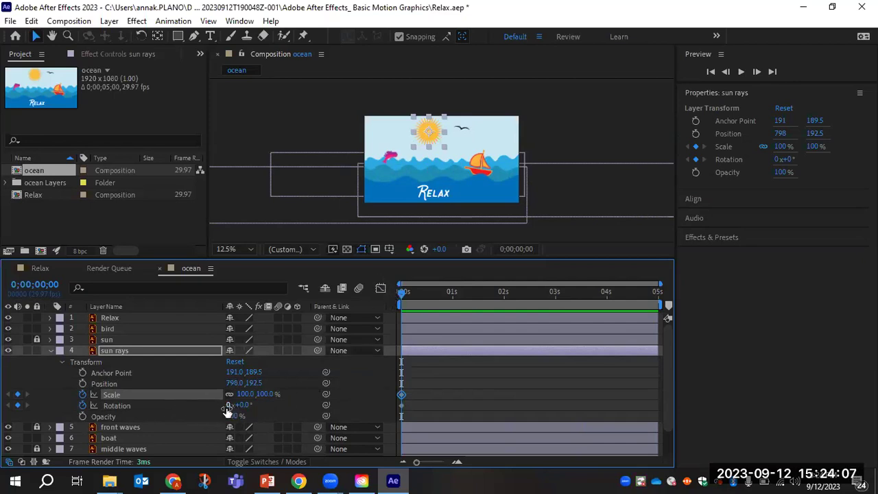
{"action": "left_click", "coordinate": [204, 404]}
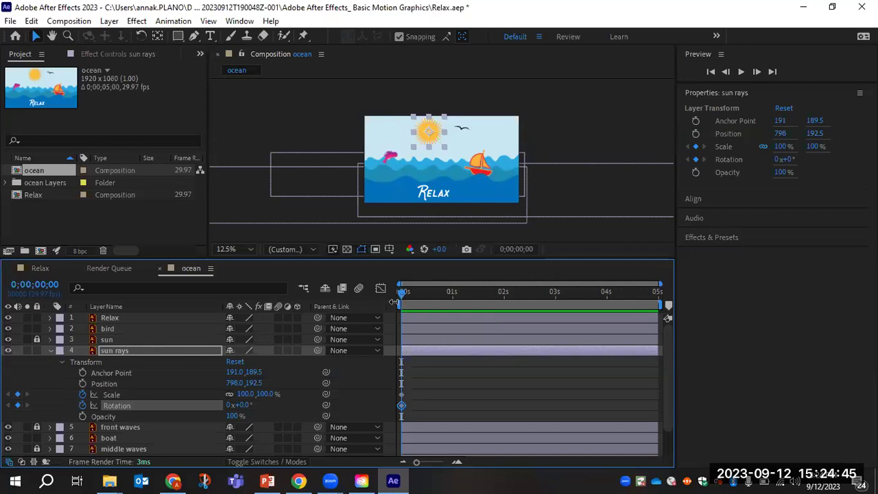
Rotate the sun rays to 0x+180° at the last frame, 0;00;04;29.
{"action": "left_click_drag", "start_coordinate": [403, 291], "coordinate": [674, 315]}
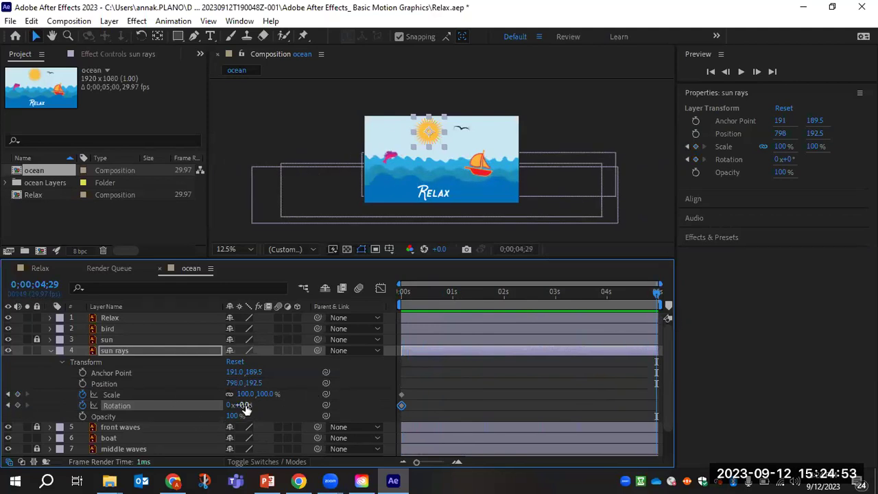
{"action": "left_click_drag", "start_coordinate": [245, 406], "coordinate": [360, 405]}
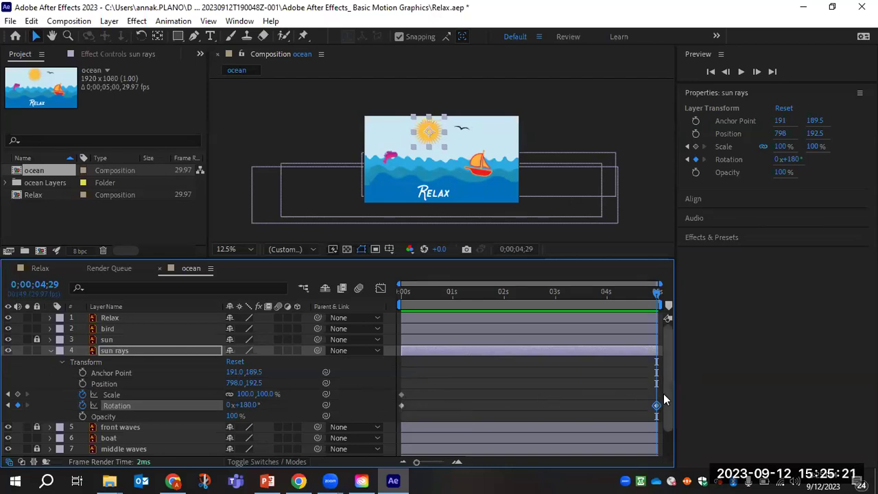
Key Scale at 0;00;04;29, scale sun rays to 136% at 0;00;02;15, then return to frame 0.
{"action": "left_click", "coordinate": [18, 396]}
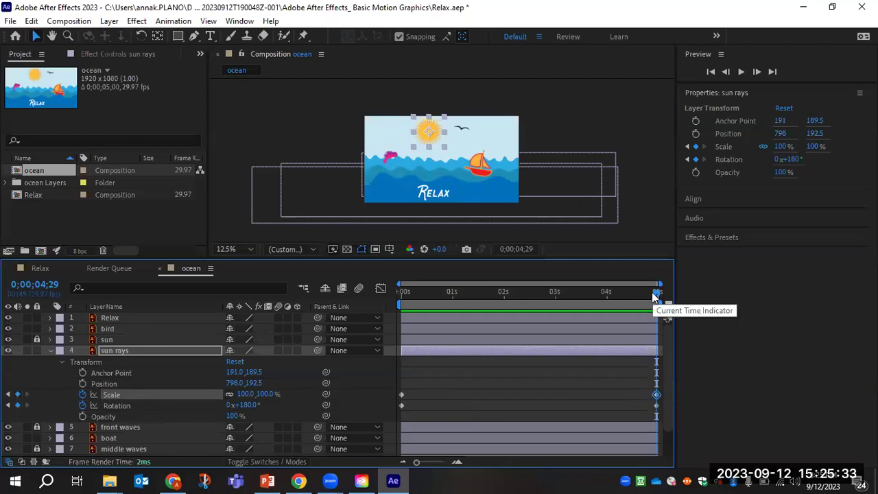
{"action": "left_click_drag", "start_coordinate": [657, 292], "coordinate": [530, 295]}
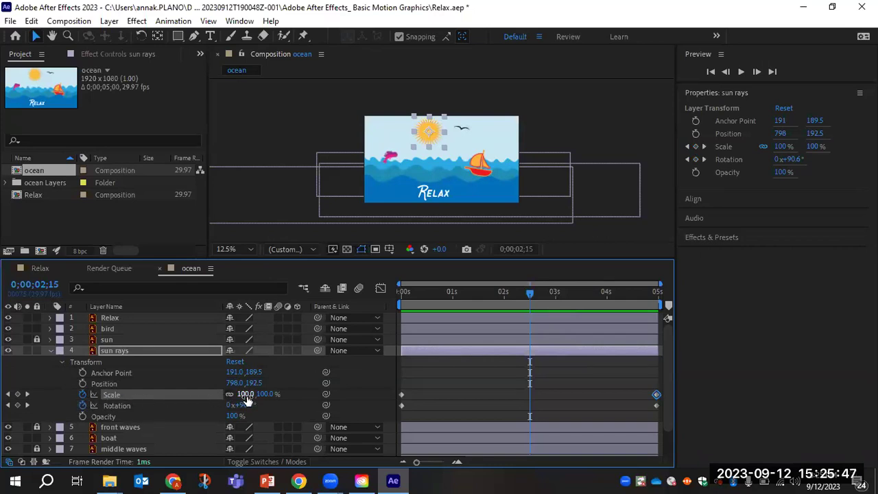
{"action": "left_click_drag", "start_coordinate": [264, 398], "coordinate": [272, 383]}
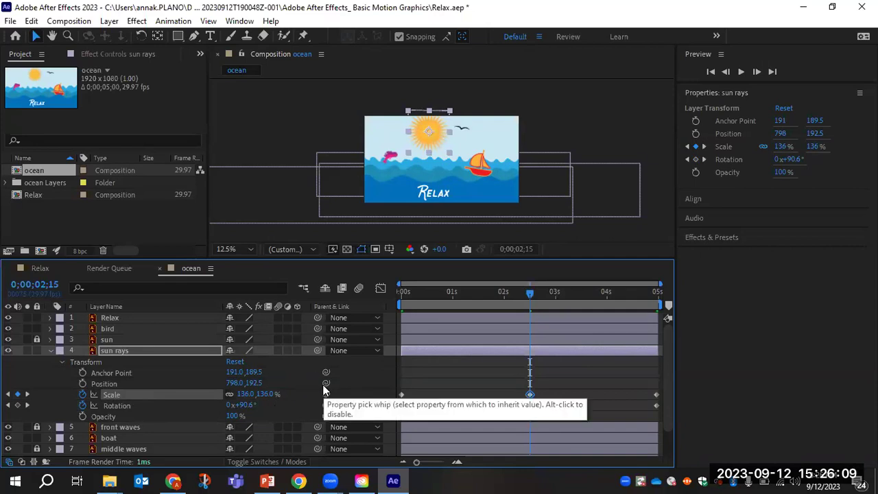
{"action": "left_click_drag", "start_coordinate": [531, 296], "coordinate": [378, 303]}
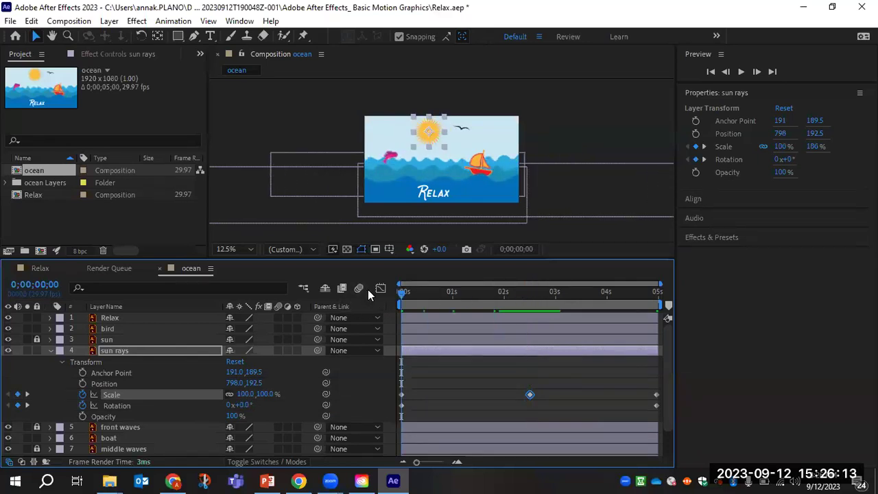
Preview the animation and adjust the sun rays' Rotation value at the next Rotation keyframe.
{"action": "key", "text": "space"}
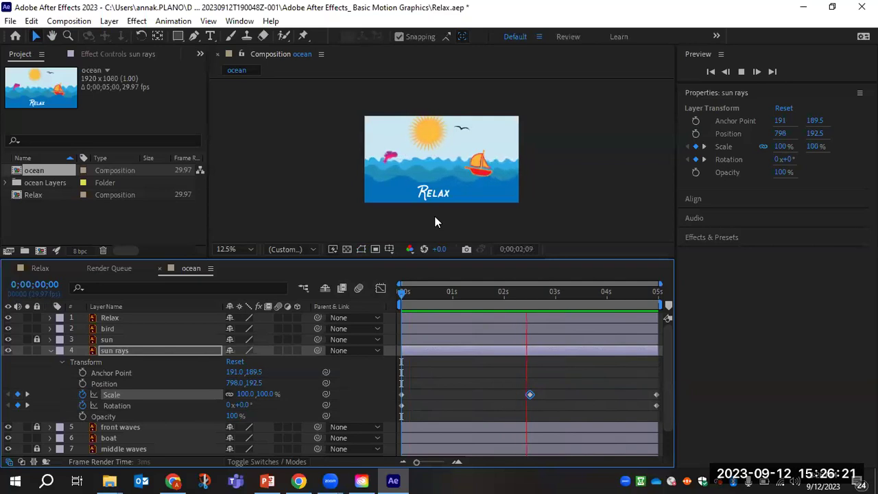
{"action": "key", "text": "space"}
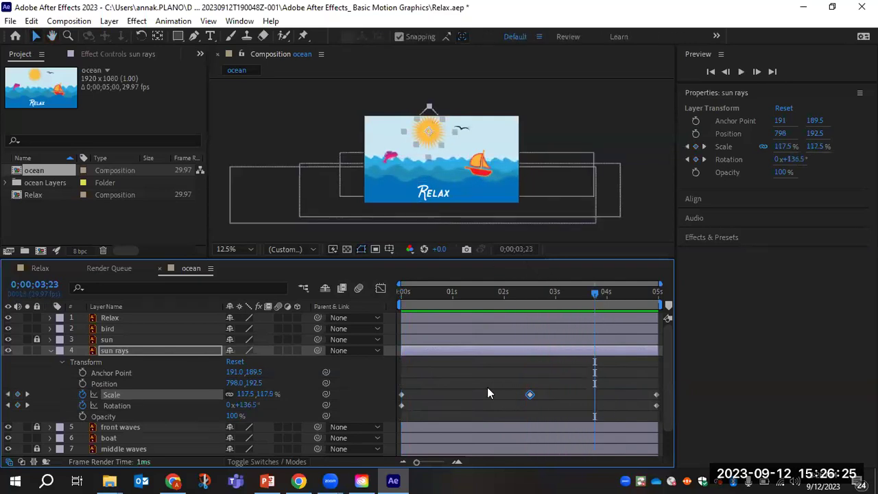
{"action": "left_click", "coordinate": [28, 408]}
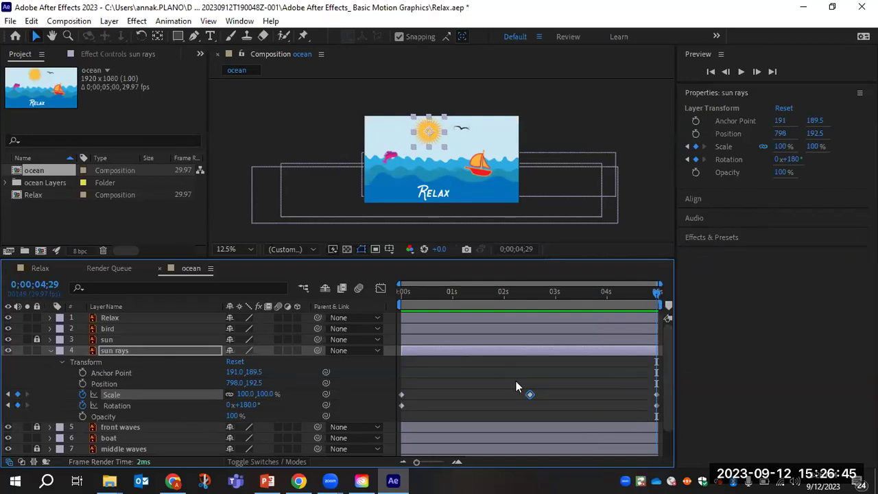
{"action": "left_click_drag", "start_coordinate": [248, 406], "coordinate": [211, 416]}
Replay the sun rays animation from the start and zoom the composition view to 25%.
{"action": "left_click_drag", "start_coordinate": [655, 290], "coordinate": [514, 292]}
{"action": "key", "text": "Home"}
{"action": "key", "text": "space"}
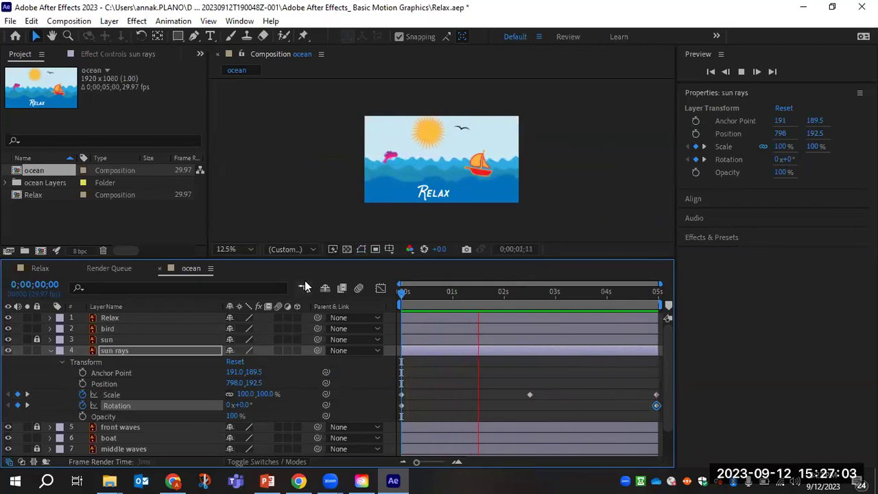
{"action": "key", "text": "space"}
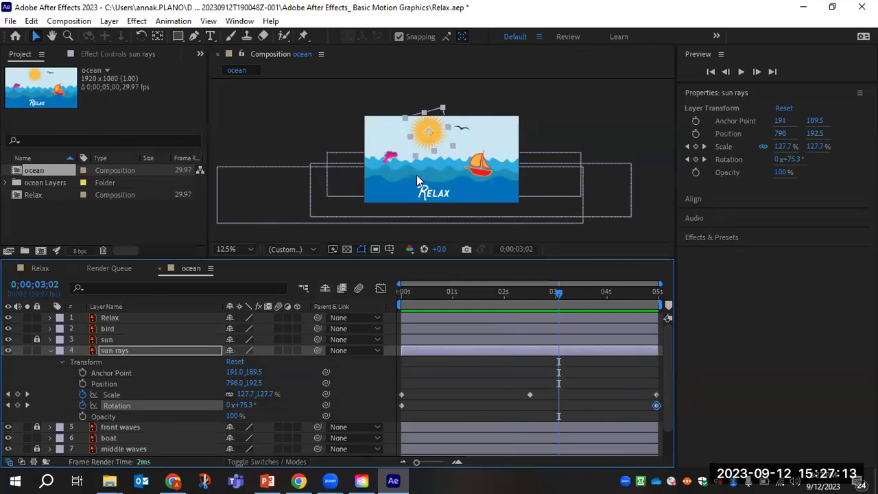
{"action": "key", "text": "period"}
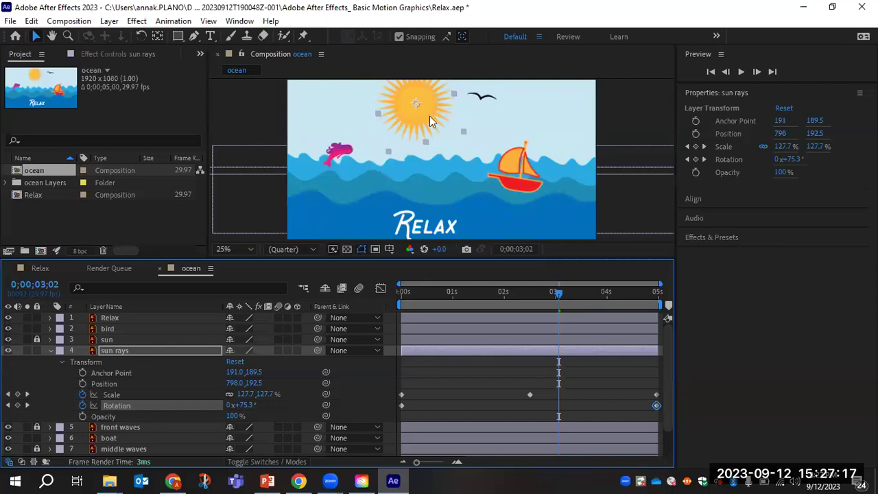
Zoom the Composition panel to 50% so the waves and boat fill the viewer.
{"action": "scroll", "coordinate": [450, 117], "scroll_direction": "up", "scroll_amount": 1}
{"action": "scroll", "coordinate": [449, 117], "scroll_direction": "down", "scroll_amount": 1}
{"action": "scroll", "coordinate": [442, 127], "scroll_direction": "up", "scroll_amount": 1}
{"action": "scroll", "coordinate": [442, 125], "scroll_direction": "down", "scroll_amount": 3}
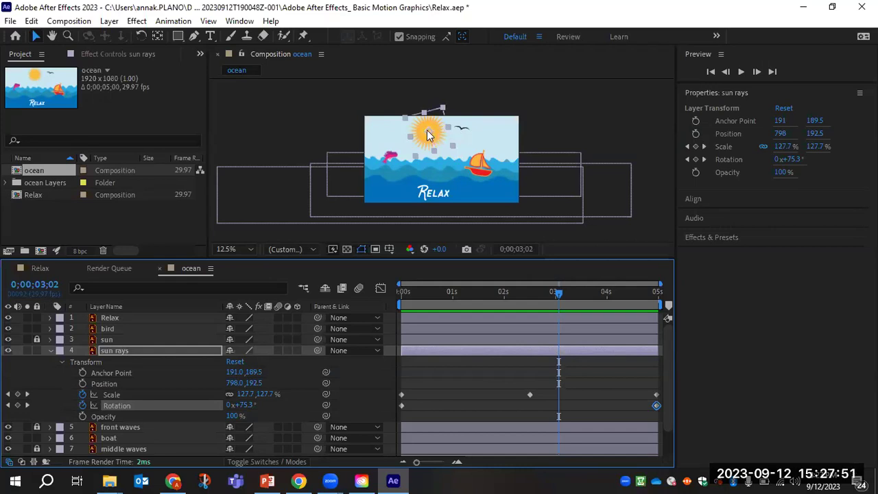
{"action": "scroll", "coordinate": [397, 165], "scroll_direction": "up", "scroll_amount": 4}
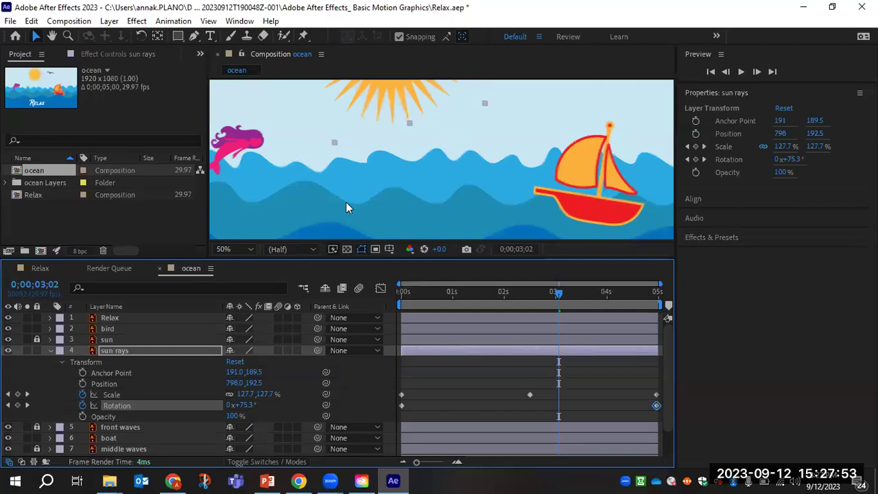
Deselect sun rays and pan the composition view to the right with the Hand tool.
{"action": "left_click", "coordinate": [286, 177]}
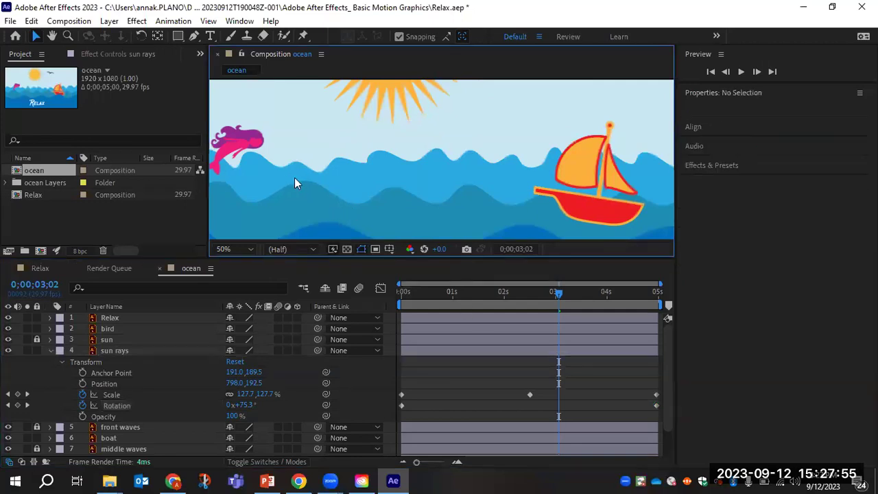
{"action": "left_click", "coordinate": [53, 37]}
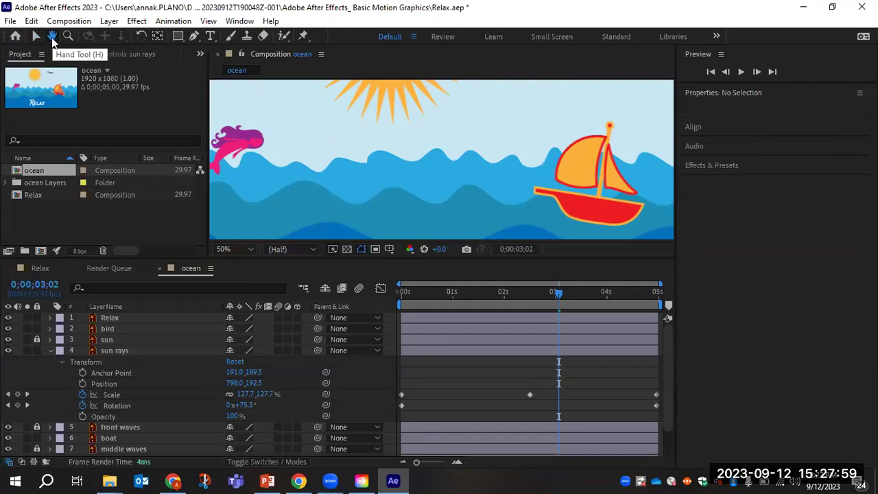
{"action": "left_click_drag", "start_coordinate": [270, 188], "coordinate": [389, 158]}
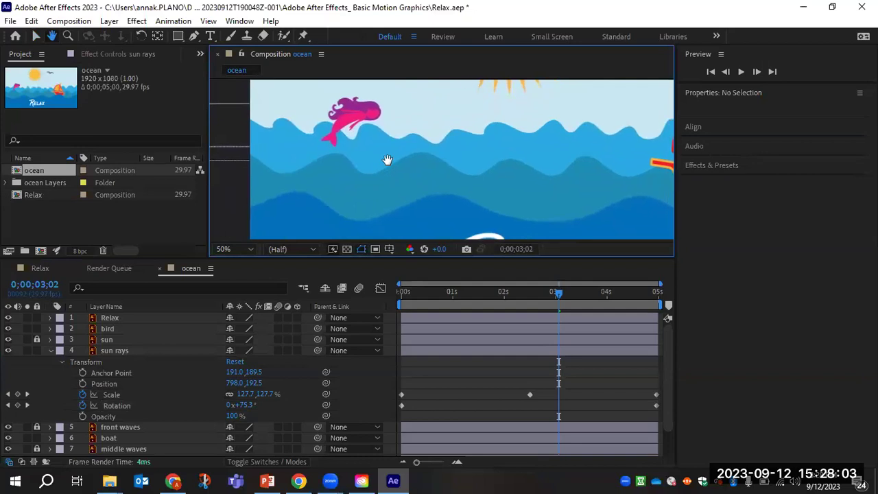
{"action": "left_click", "coordinate": [37, 38]}
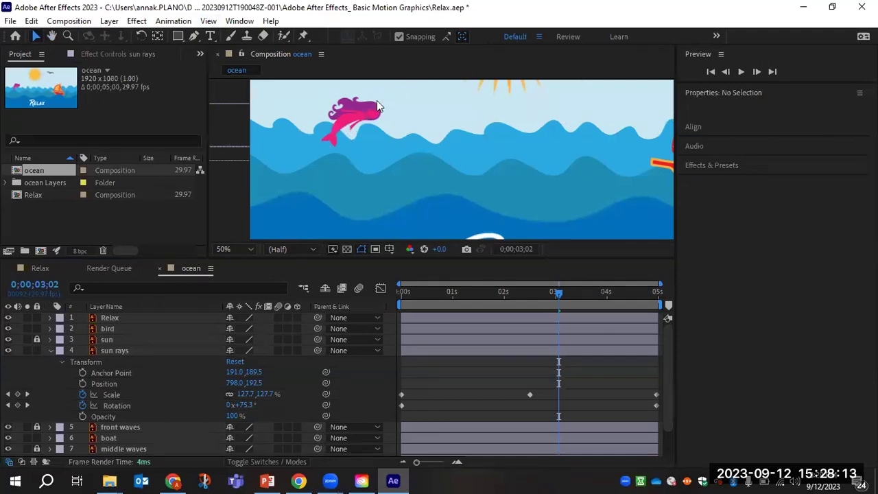
Lock and collapse the sun rays layer, then save Relax.aep.
{"action": "left_click", "coordinate": [38, 350]}
{"action": "left_click", "coordinate": [50, 351]}
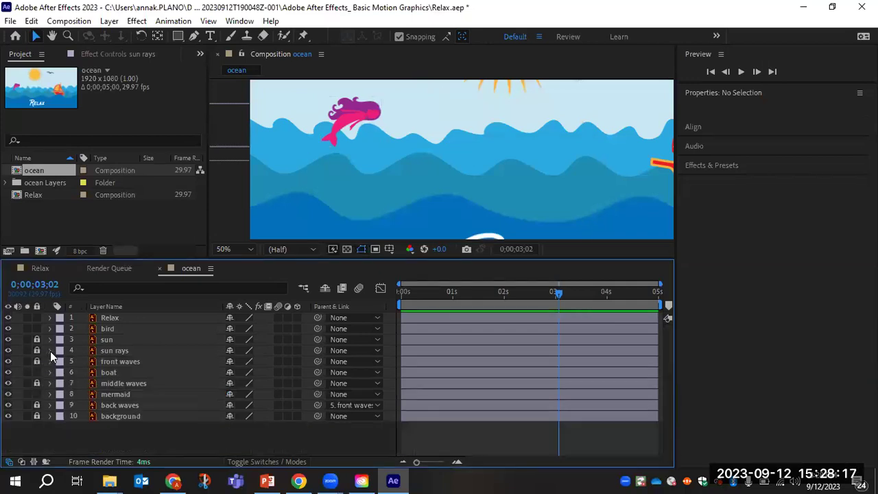
{"action": "left_click", "coordinate": [10, 21]}
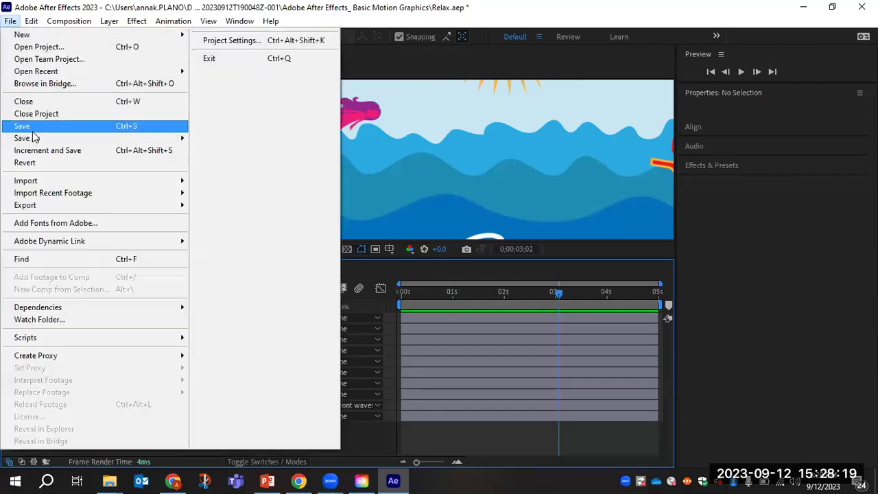
{"action": "left_click", "coordinate": [31, 129]}
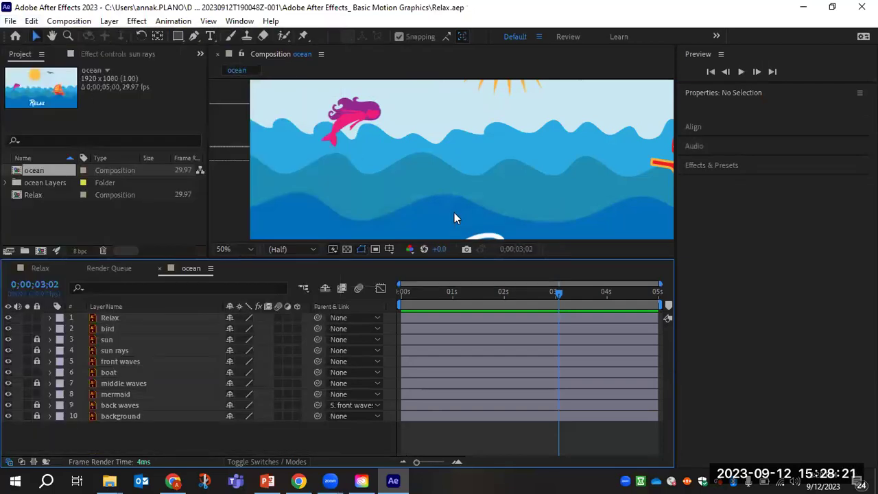
{"action": "left_click", "coordinate": [362, 124]}
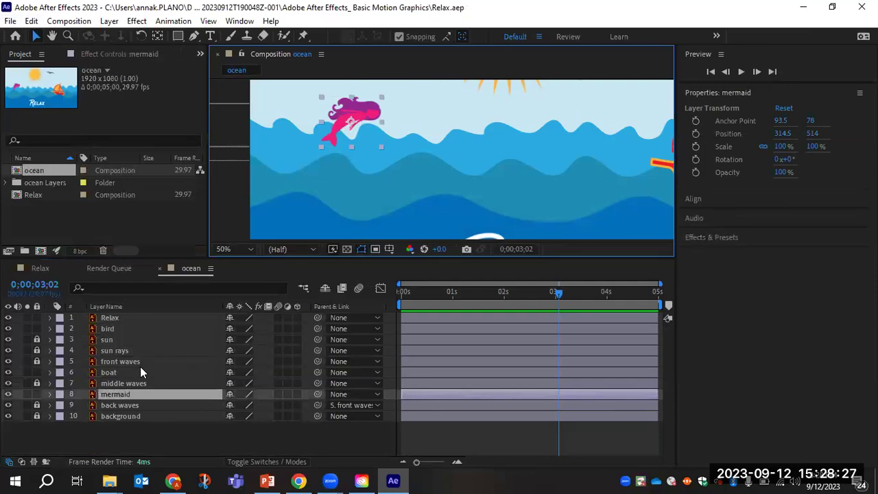
Reveal the mermaid layer's Transform properties and choose the Pan Behind (Anchor Point) tool.
{"action": "left_click", "coordinate": [48, 395]}
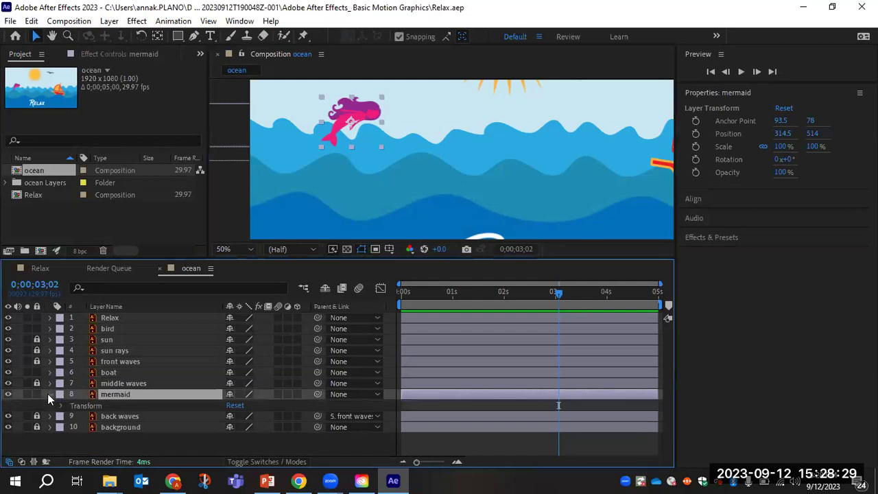
{"action": "left_click", "coordinate": [60, 405]}
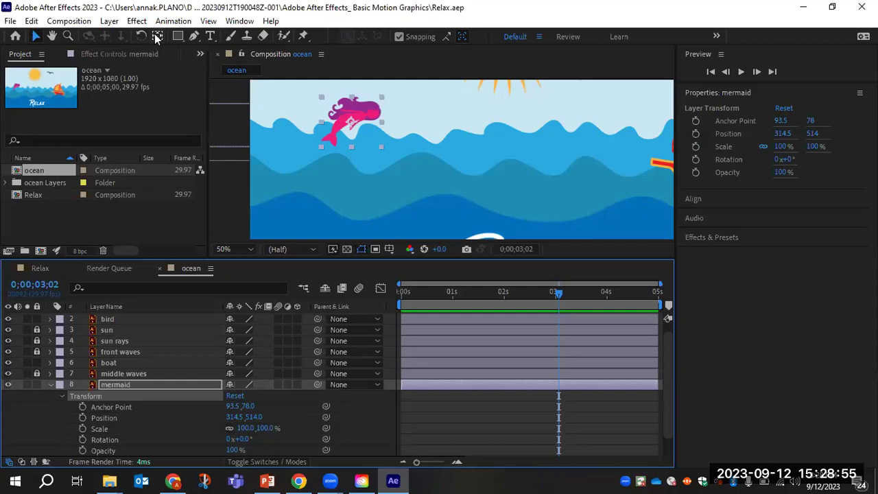
{"action": "left_click", "coordinate": [155, 34]}
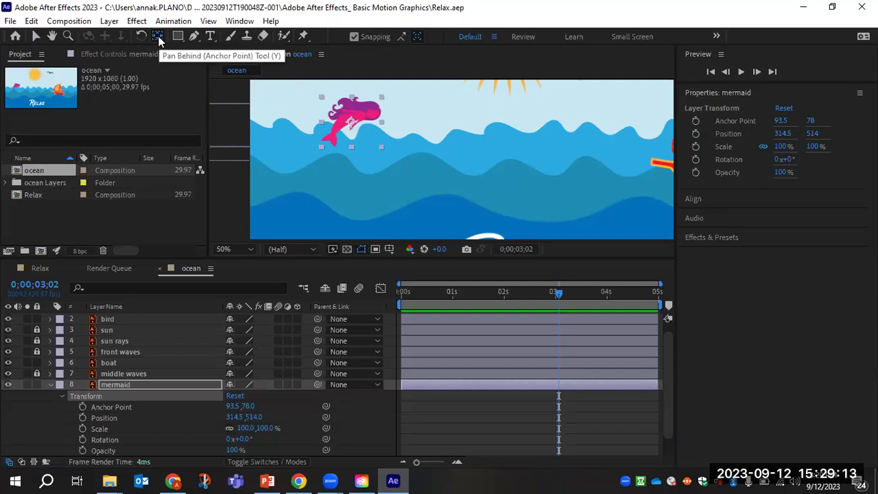
Drag the mermaid's anchor point down into the waves to 223.1, 324 (position 444.1, 760).
{"action": "left_click", "coordinate": [353, 124]}
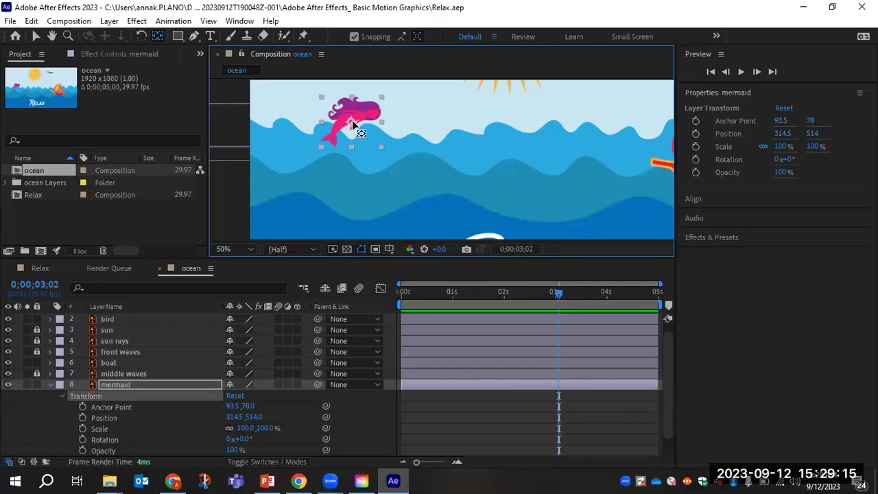
{"action": "left_click", "coordinate": [351, 123]}
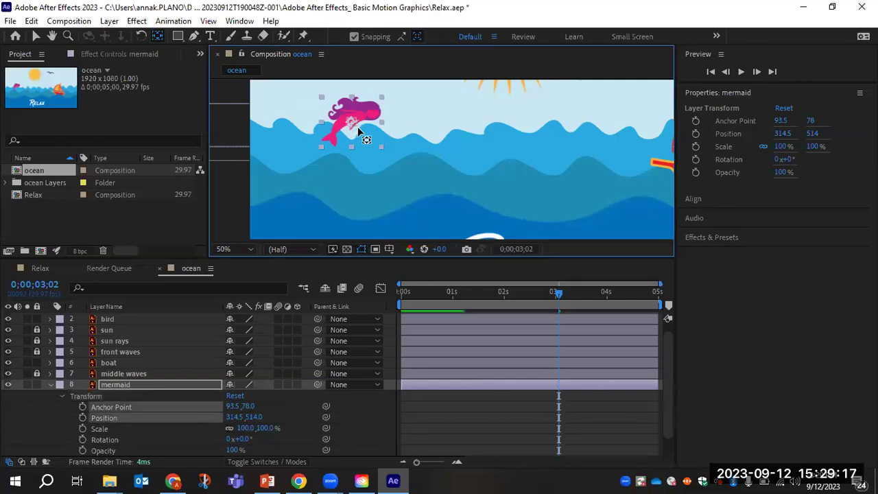
{"action": "left_click_drag", "start_coordinate": [351, 123], "coordinate": [397, 199]}
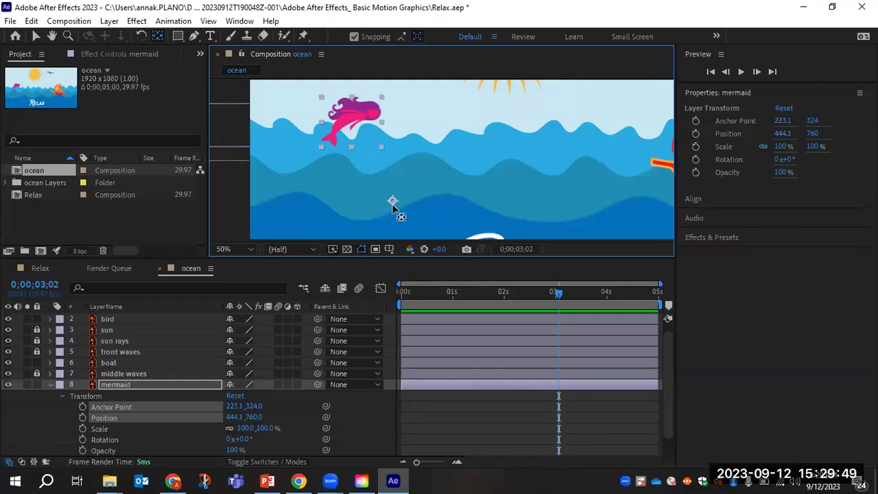
{"action": "left_click", "coordinate": [35, 36]}
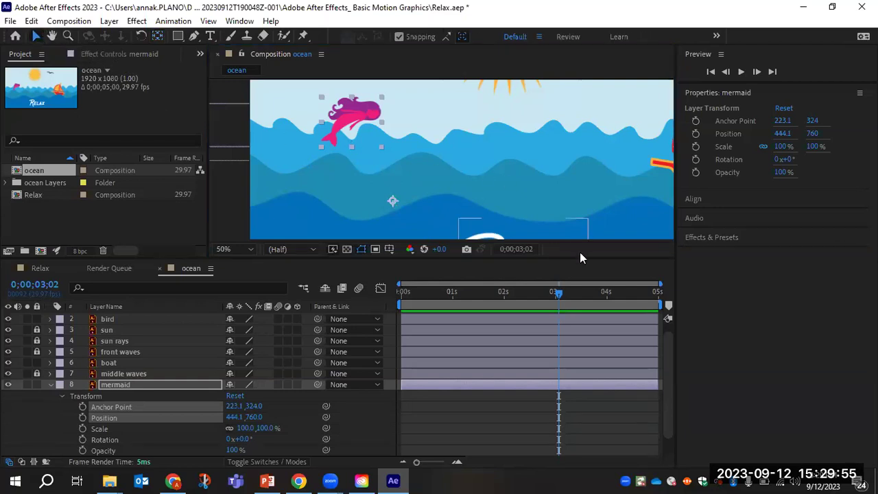
{"action": "left_click_drag", "start_coordinate": [557, 293], "coordinate": [450, 300]}
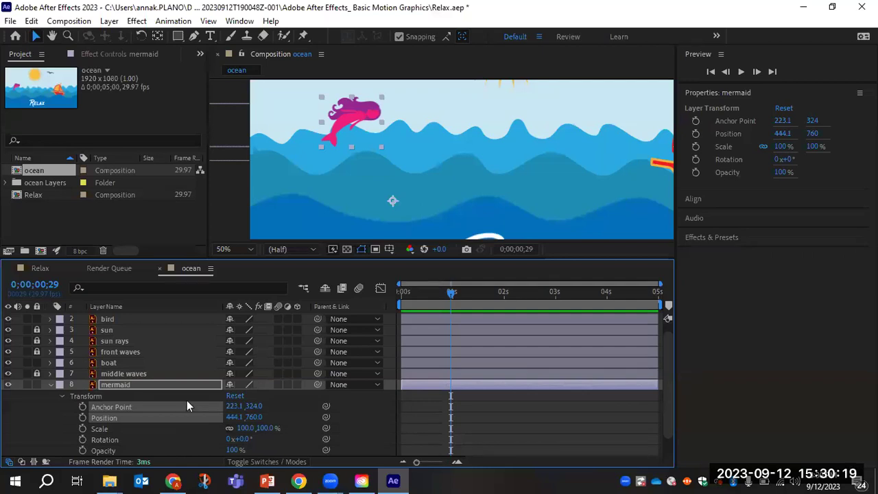
{"action": "scroll", "coordinate": [187, 399], "scroll_direction": "down", "scroll_amount": 1}
Tilt the mermaid to -76° and set a Rotation keyframe at 0;00;00;29.
{"action": "left_click_drag", "start_coordinate": [242, 417], "coordinate": [229, 416]}
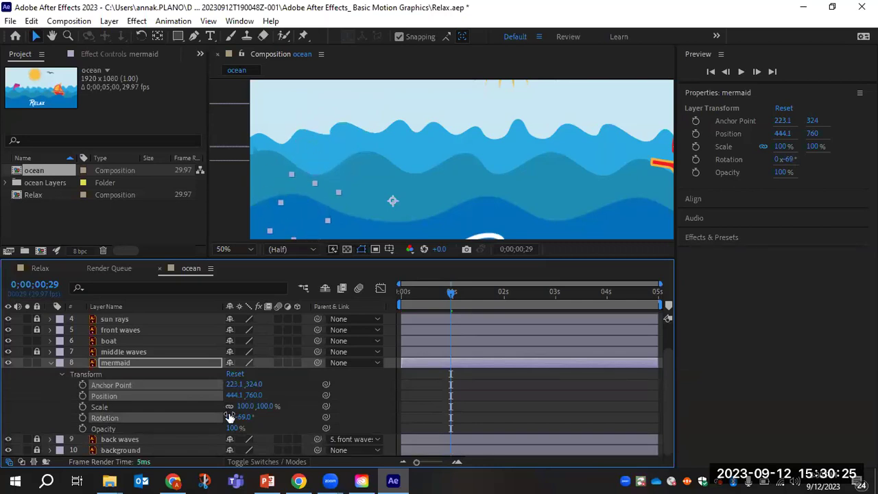
{"action": "left_click", "coordinate": [229, 416]}
{"action": "left_click_drag", "start_coordinate": [229, 416], "coordinate": [230, 415]}
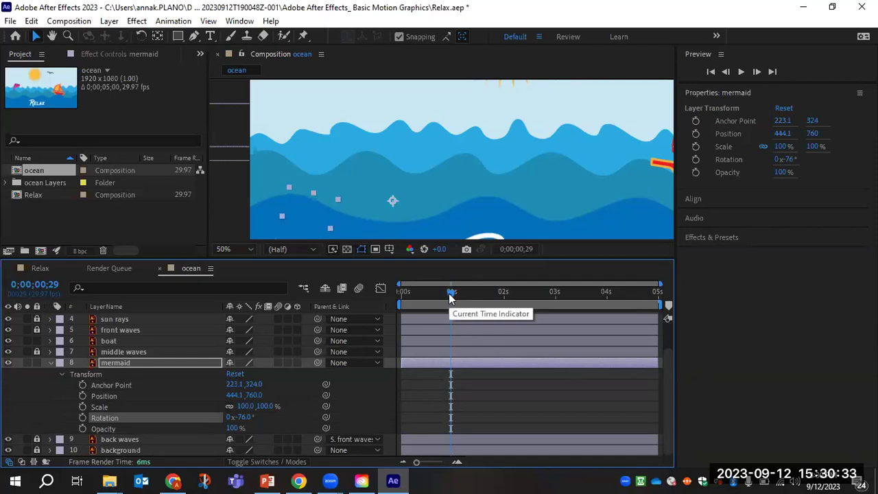
{"action": "left_click_drag", "start_coordinate": [453, 296], "coordinate": [505, 300]}
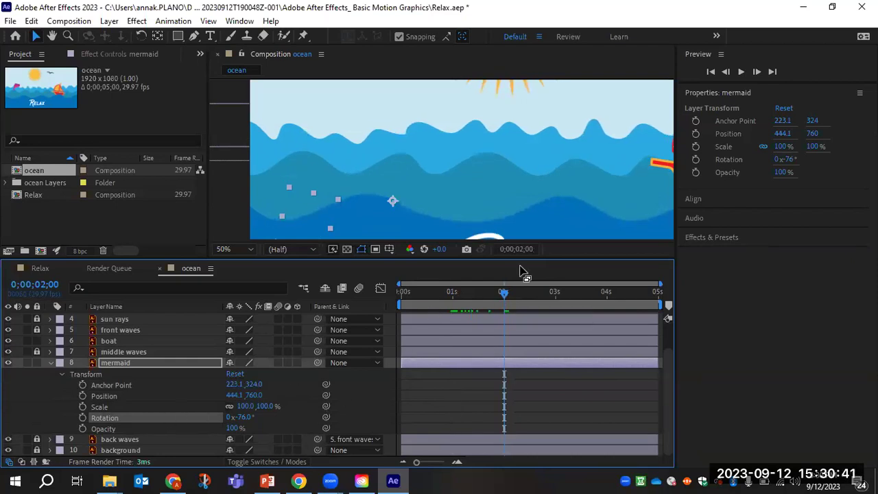
{"action": "left_click_drag", "start_coordinate": [505, 295], "coordinate": [450, 299]}
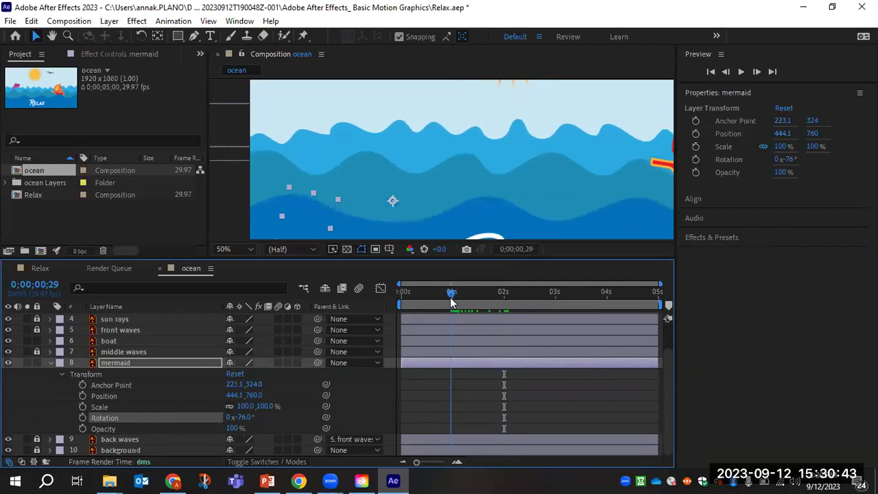
{"action": "left_click", "coordinate": [83, 418]}
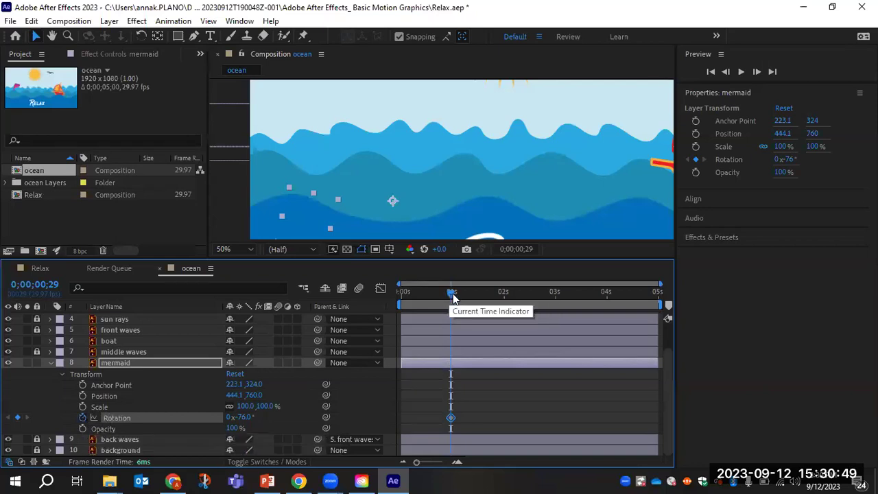
Key the mermaid's Rotation at +129° at 2 seconds, then scrub back to review the arc.
{"action": "left_click_drag", "start_coordinate": [450, 292], "coordinate": [506, 300]}
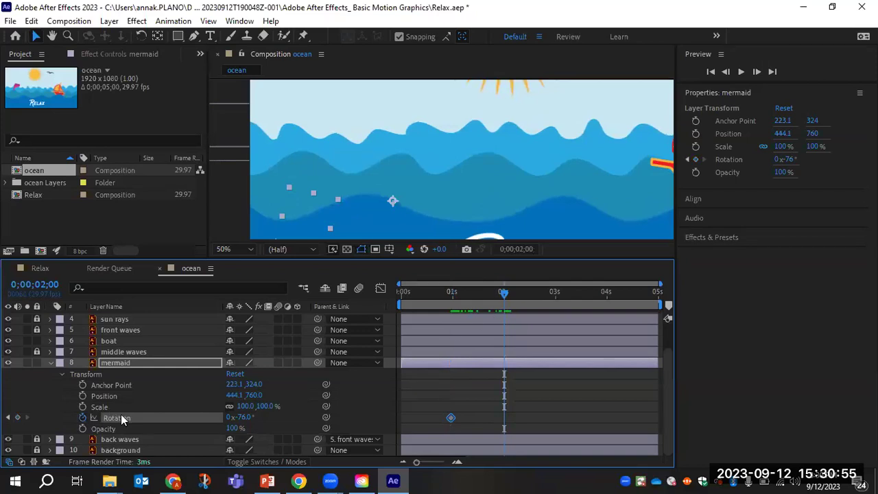
{"action": "left_click_drag", "start_coordinate": [240, 417], "coordinate": [379, 417]}
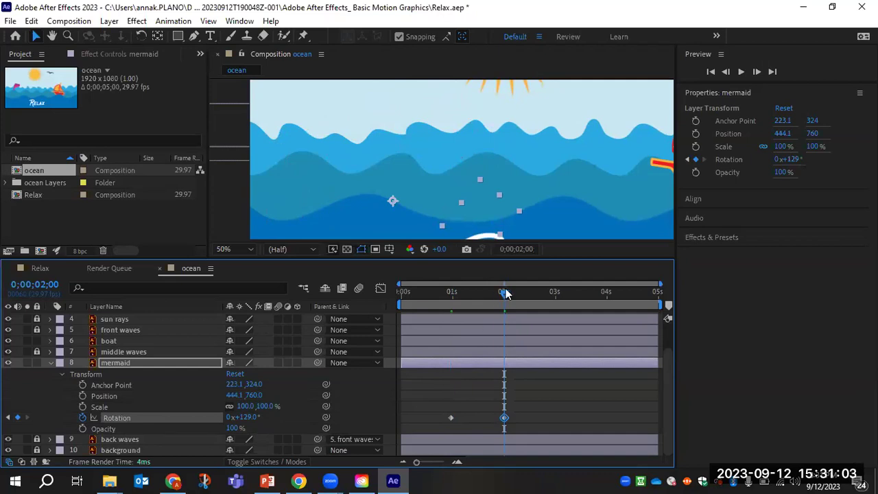
{"action": "left_click_drag", "start_coordinate": [505, 294], "coordinate": [508, 306]}
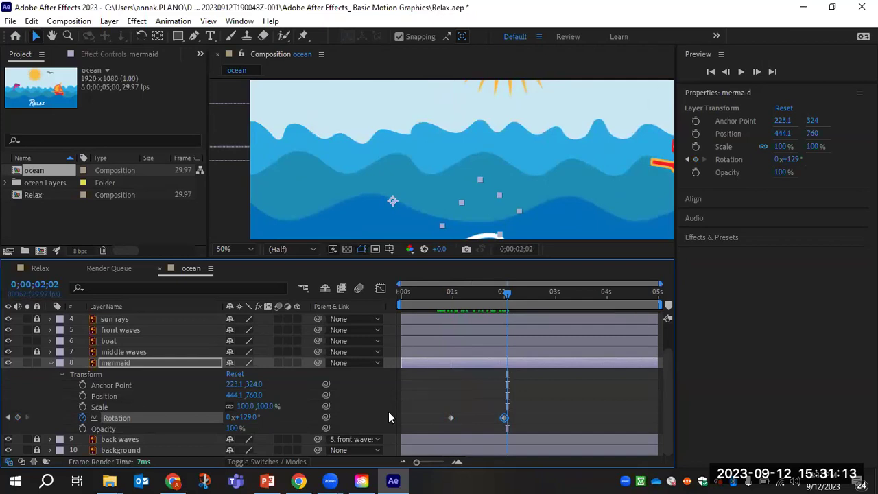
{"action": "left_click_drag", "start_coordinate": [509, 295], "coordinate": [387, 298]}
Zoom the viewer out, deselect the mermaid and preview her leap.
{"action": "scroll", "coordinate": [474, 167], "scroll_direction": "down", "scroll_amount": 2}
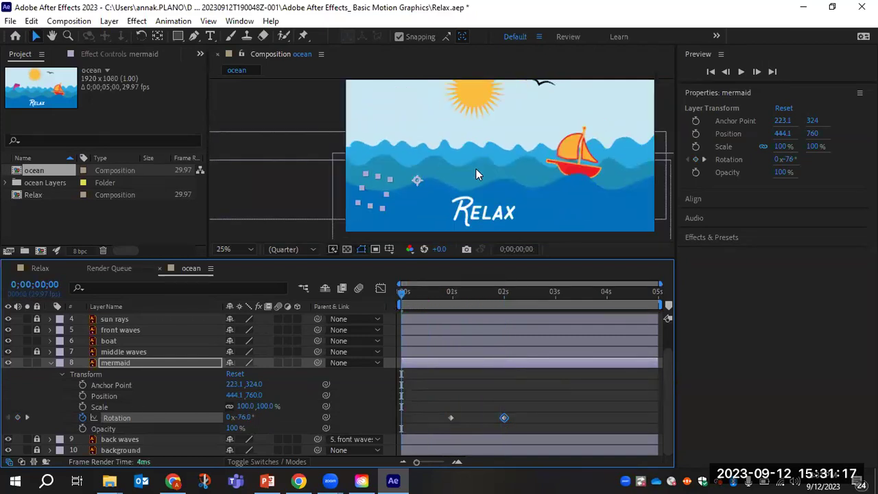
{"action": "scroll", "coordinate": [476, 170], "scroll_direction": "down", "scroll_amount": 1}
{"action": "left_click", "coordinate": [525, 227]}
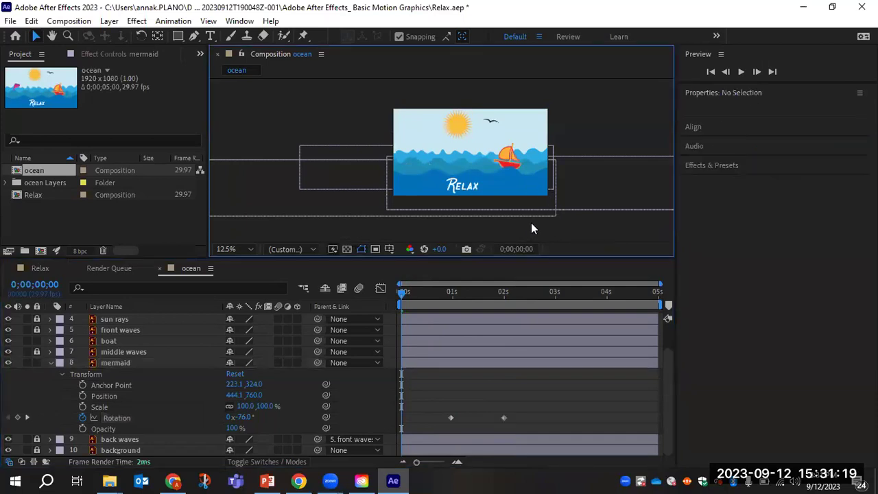
{"action": "key", "text": "space"}
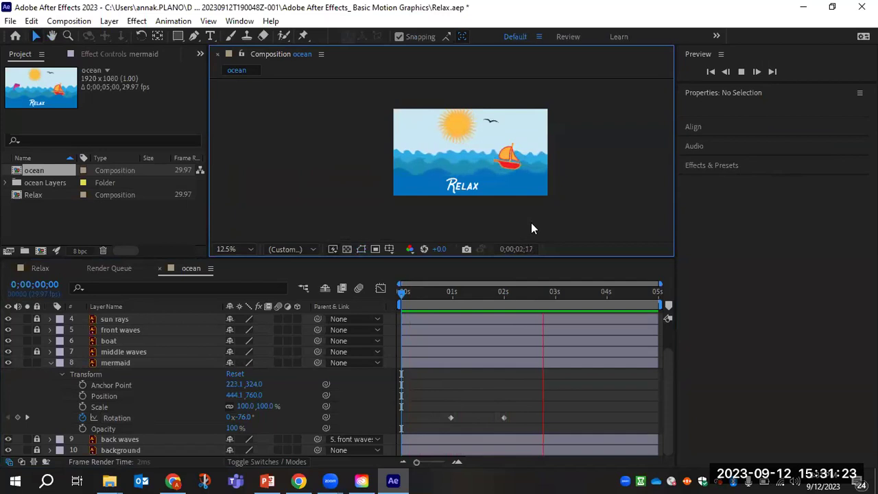
{"action": "key", "text": "space"}
Collapse the mermaid layer's properties at just under one second and expand the Relax layer.
{"action": "left_click", "coordinate": [542, 293]}
{"action": "left_click", "coordinate": [444, 293]}
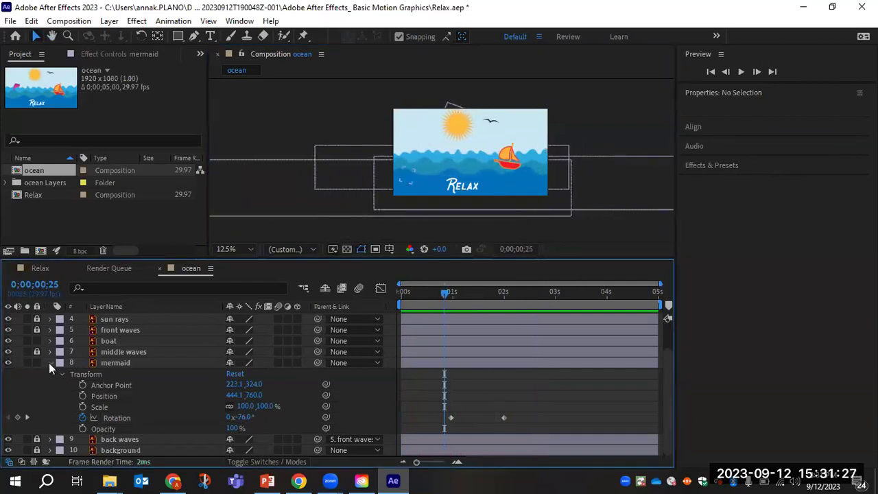
{"action": "left_click", "coordinate": [48, 363]}
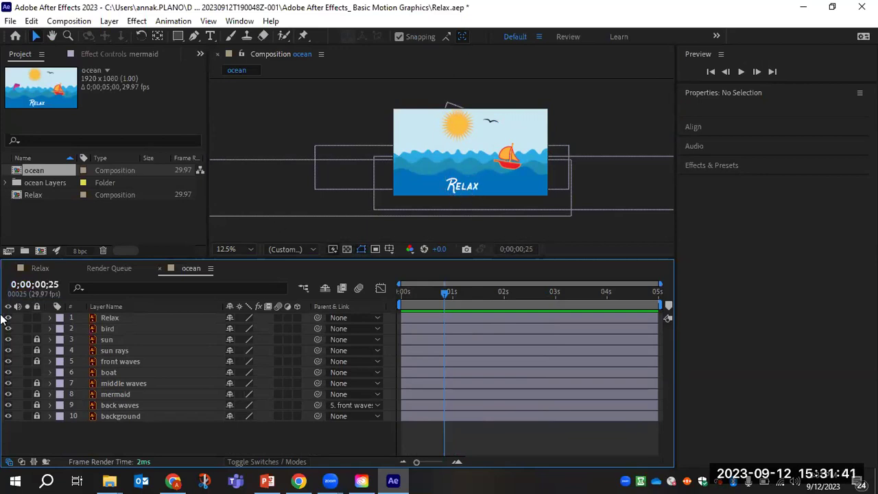
{"action": "left_click", "coordinate": [48, 318]}
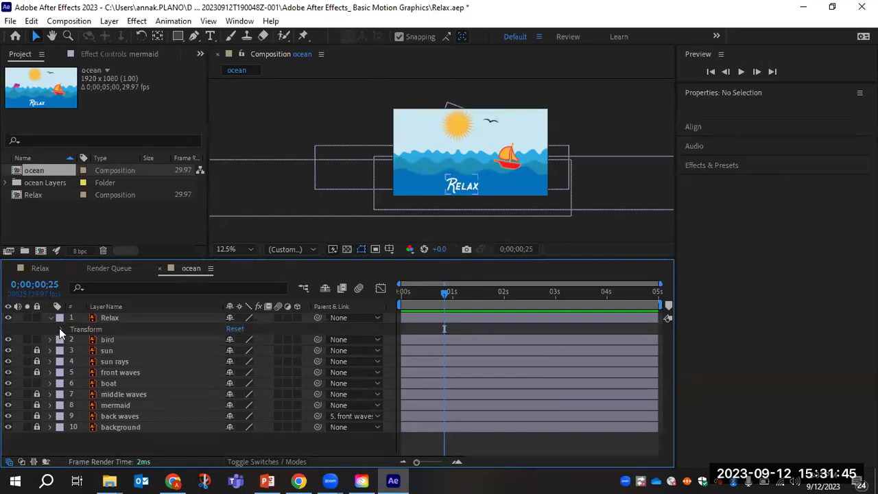
Key the Relax title's Opacity at 0% from the start and add a keyframe at the last frame.
{"action": "left_click", "coordinate": [60, 328]}
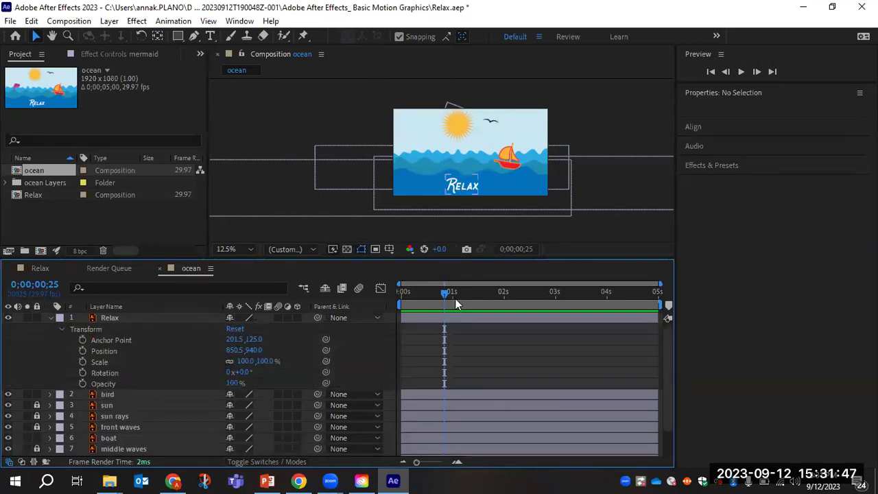
{"action": "left_click_drag", "start_coordinate": [447, 293], "coordinate": [386, 293]}
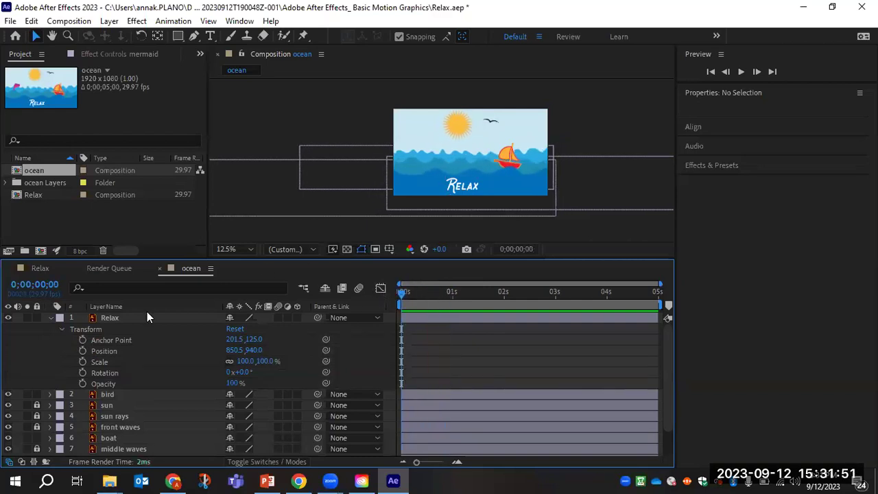
{"action": "left_click", "coordinate": [82, 384]}
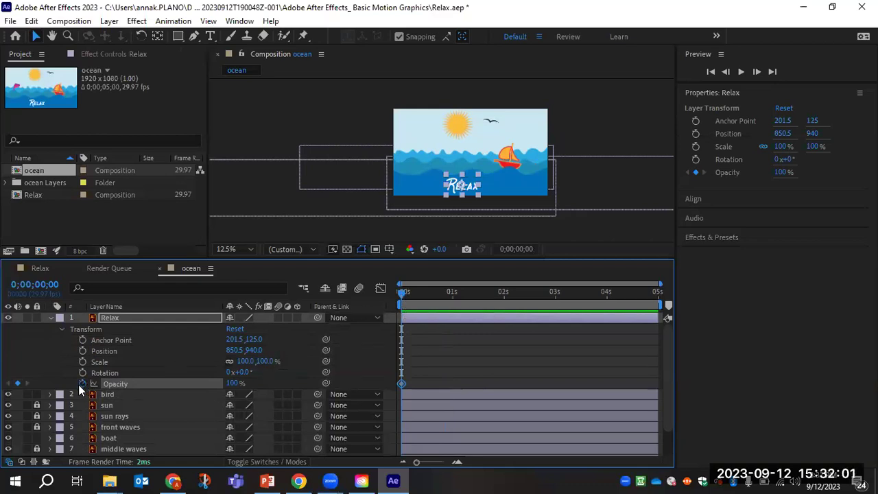
{"action": "left_click_drag", "start_coordinate": [233, 382], "coordinate": [30, 391]}
{"action": "left_click_drag", "start_coordinate": [405, 294], "coordinate": [607, 305]}
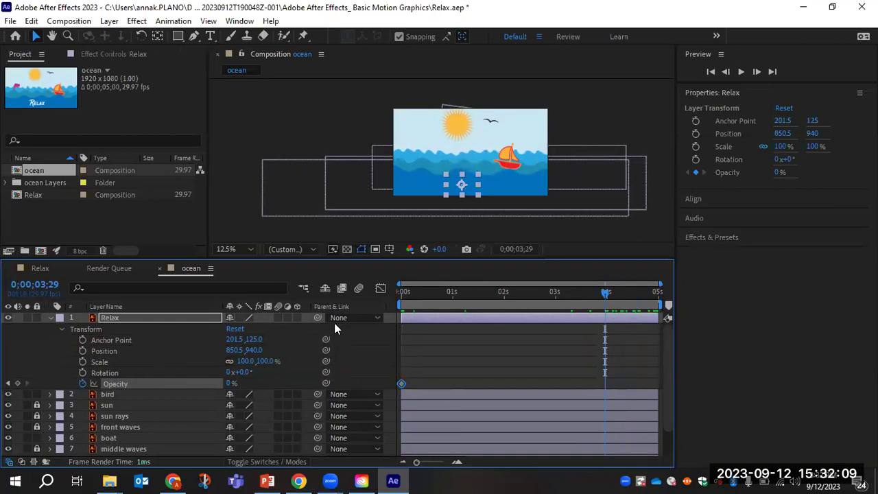
{"action": "left_click", "coordinate": [17, 384]}
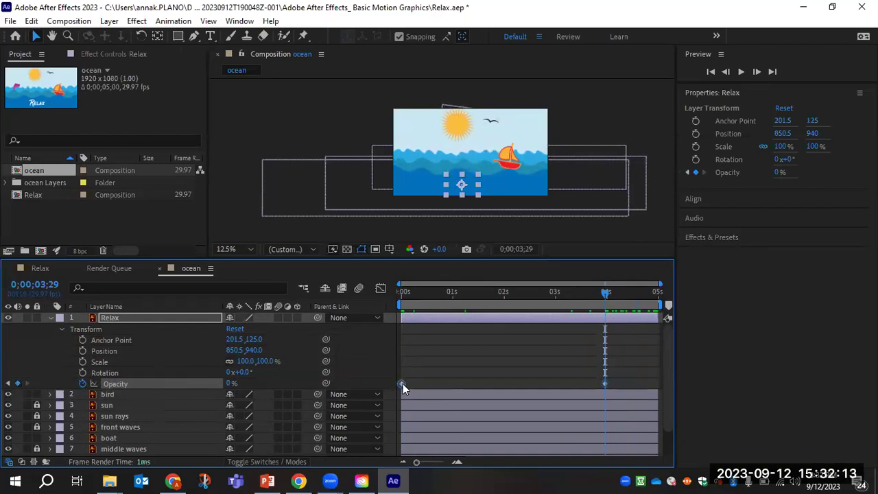
Move the 0% Opacity keyframe to the 1-second mark.
{"action": "left_click_drag", "start_coordinate": [436, 384], "coordinate": [451, 386]}
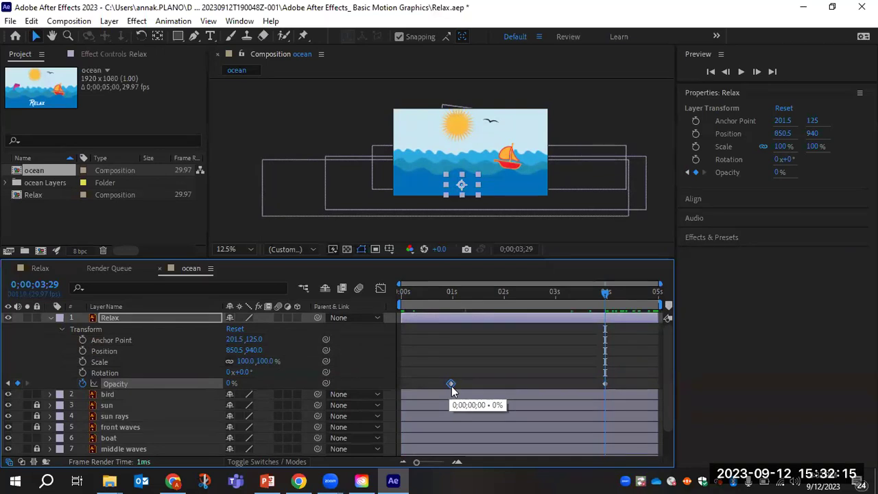
{"action": "left_click_drag", "start_coordinate": [605, 292], "coordinate": [528, 305]}
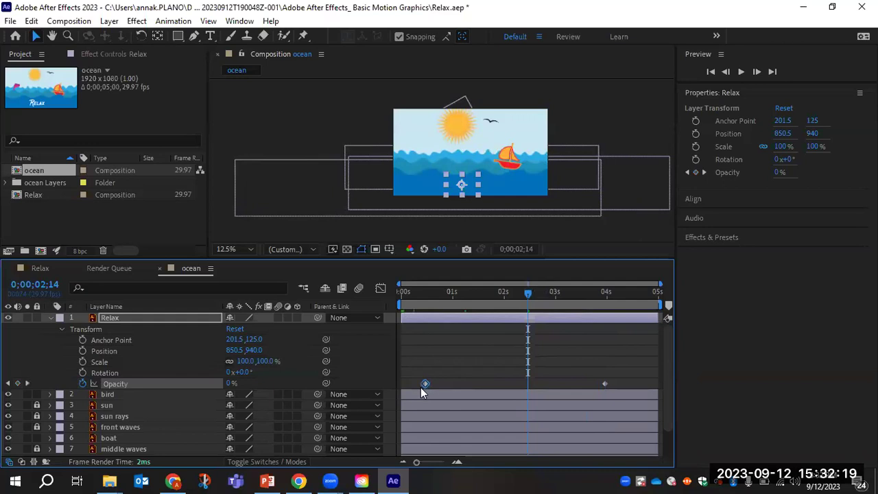
{"action": "left_click_drag", "start_coordinate": [471, 384], "coordinate": [452, 390]}
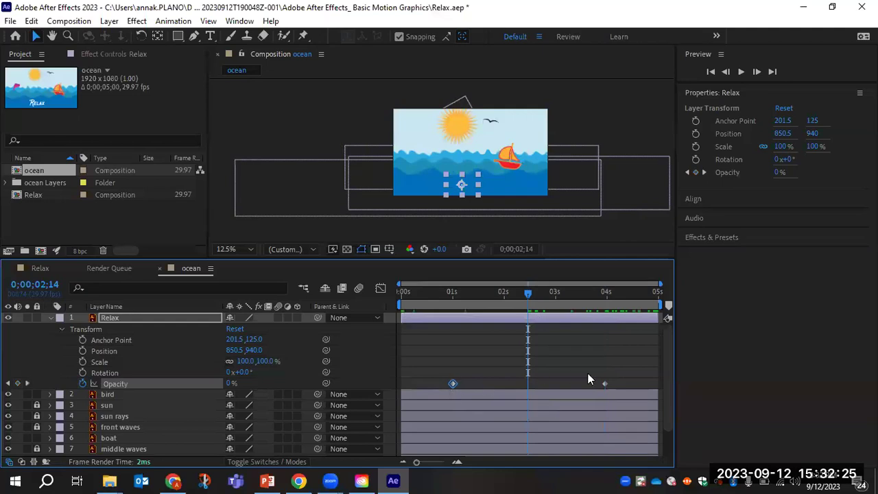
{"action": "left_click", "coordinate": [604, 383]}
Add a 100% Opacity keyframe just before 2 seconds and scrub to check the fade.
{"action": "left_click_drag", "start_coordinate": [527, 291], "coordinate": [504, 296]}
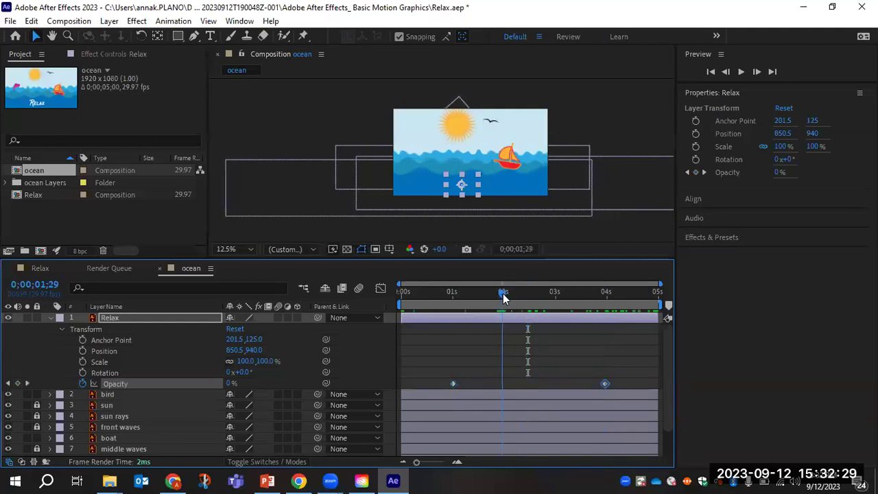
{"action": "left_click", "coordinate": [18, 383]}
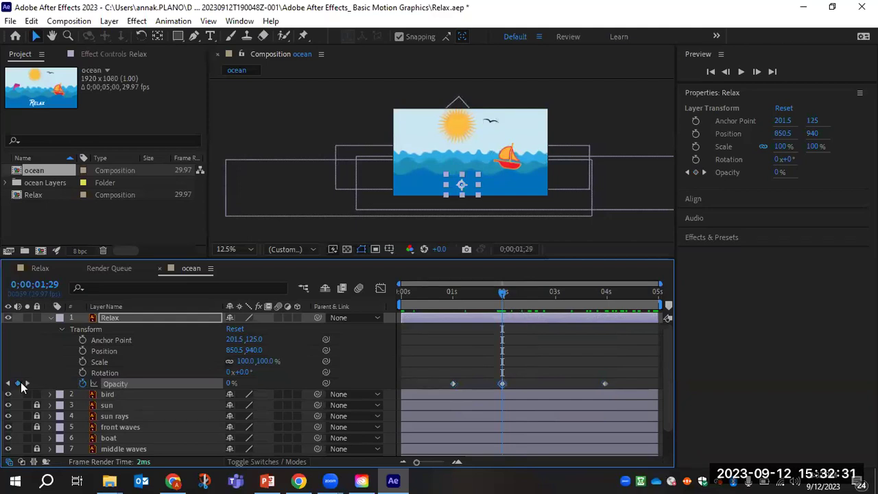
{"action": "left_click_drag", "start_coordinate": [231, 384], "coordinate": [416, 391]}
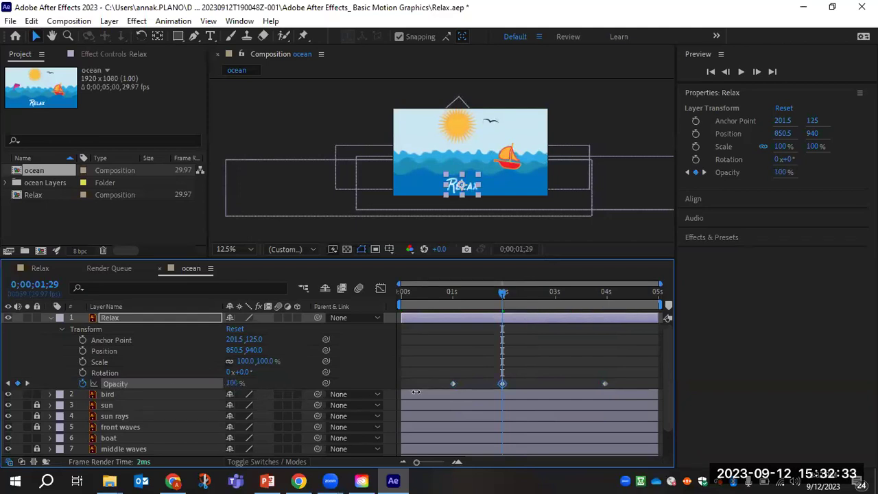
{"action": "left_click", "coordinate": [502, 293]}
{"action": "left_click_drag", "start_coordinate": [466, 293], "coordinate": [556, 310]}
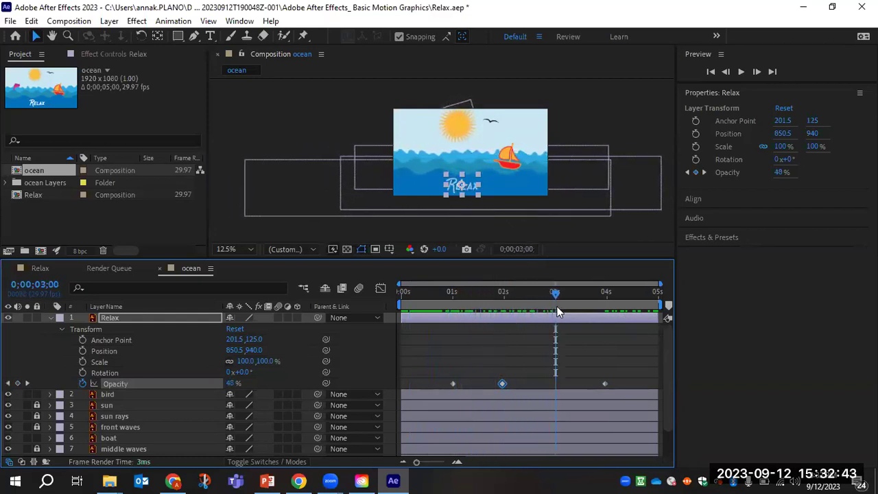
Add a 100% Opacity keyframe at 3 seconds and preview around 1.6s.
{"action": "left_click", "coordinate": [18, 383]}
{"action": "left_click", "coordinate": [233, 383]}
{"action": "type", "text": "100"}
{"action": "key", "text": "Return"}
{"action": "left_click_drag", "start_coordinate": [555, 294], "coordinate": [662, 304]}
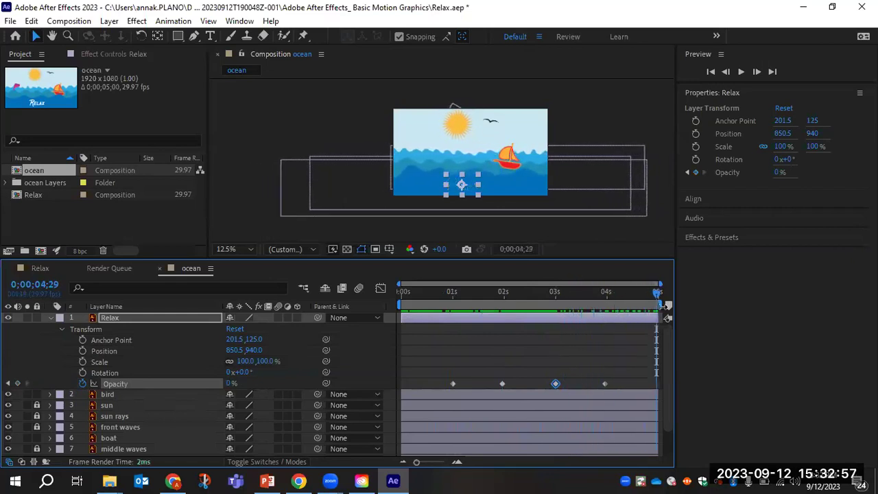
Shift the fade-in keyframes earlier and the fade-out ones later, then return to 0s.
{"action": "left_click_drag", "start_coordinate": [452, 385], "coordinate": [436, 384]}
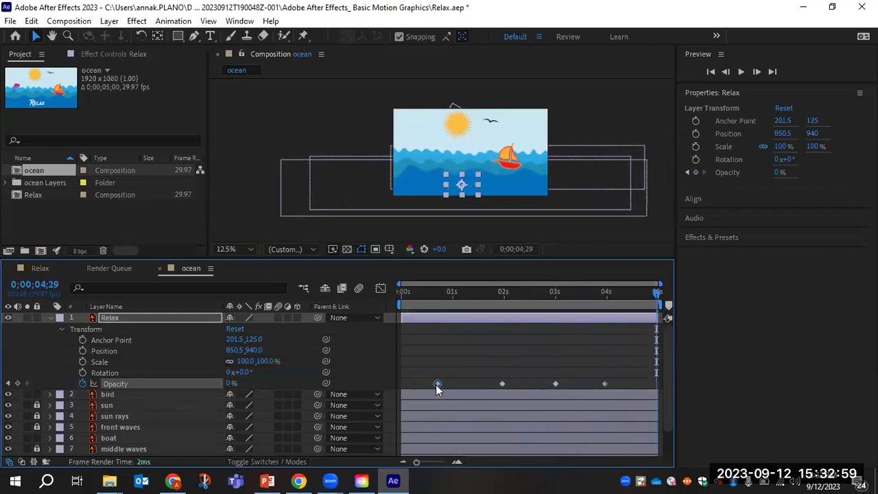
{"action": "left_click_drag", "start_coordinate": [501, 383], "coordinate": [470, 383]}
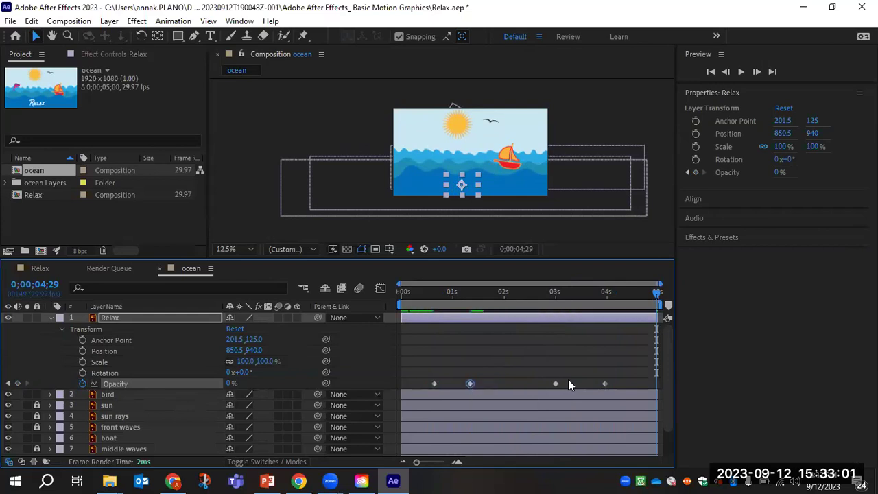
{"action": "left_click_drag", "start_coordinate": [604, 383], "coordinate": [635, 384]}
{"action": "left_click_drag", "start_coordinate": [556, 385], "coordinate": [593, 387]}
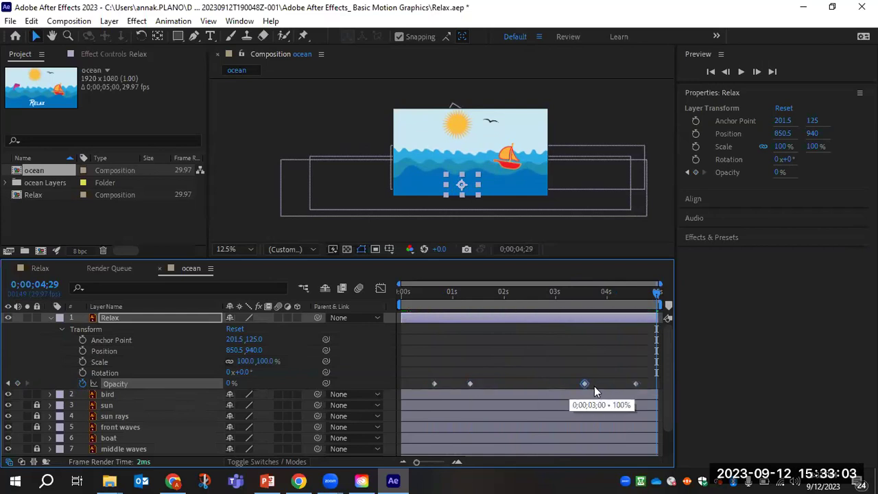
{"action": "left_click_drag", "start_coordinate": [661, 292], "coordinate": [382, 304]}
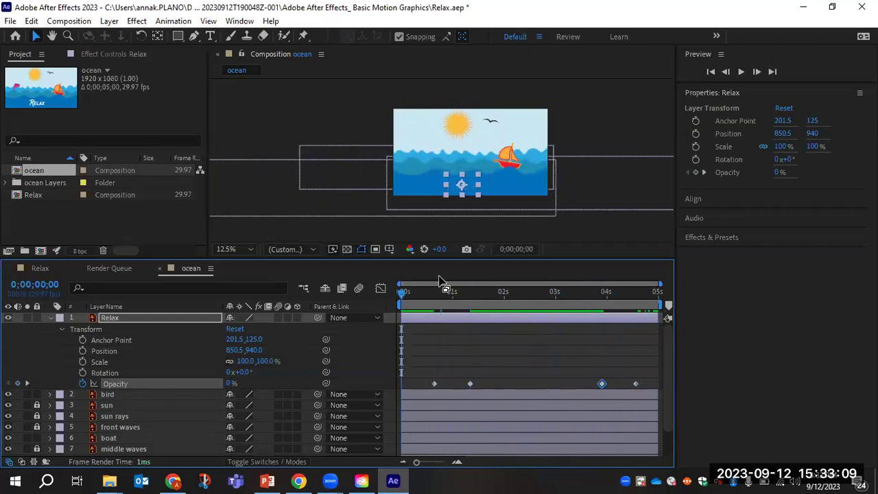
Save the Relax project and select the boat layer in the Composition panel.
{"action": "key", "text": "ctrl+s"}
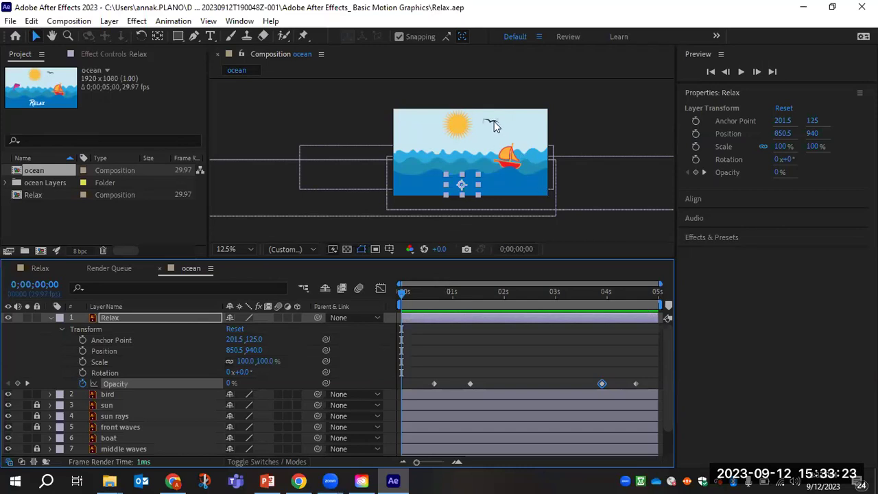
{"action": "left_click", "coordinate": [514, 165]}
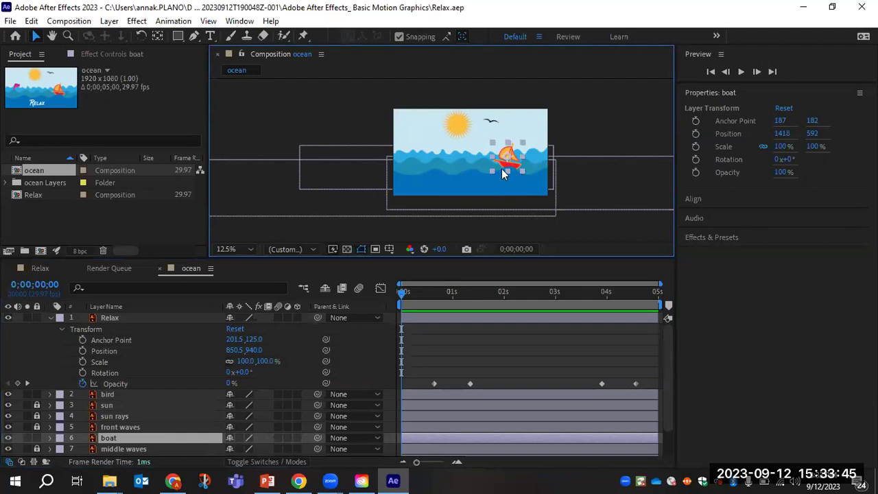
Lock the Relax layer and start the boat's Position and Rotation keyframes at 0s.
{"action": "left_click", "coordinate": [37, 317]}
{"action": "left_click", "coordinate": [48, 318]}
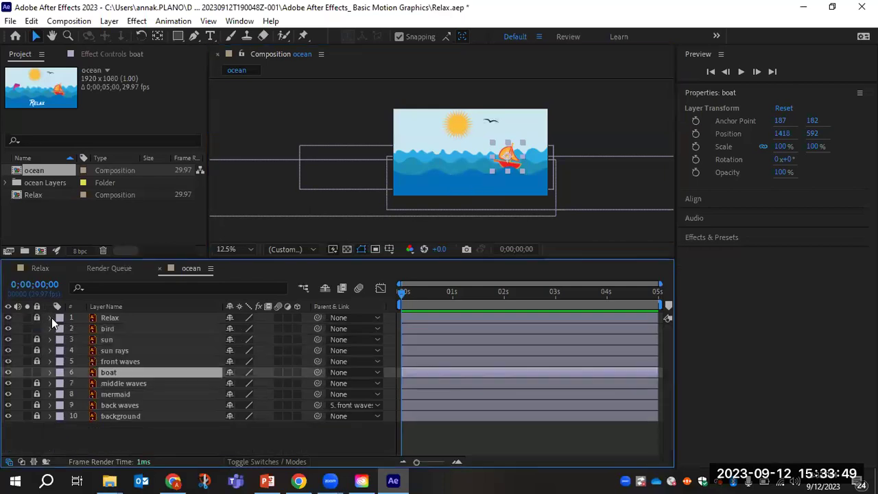
{"action": "left_click", "coordinate": [49, 372]}
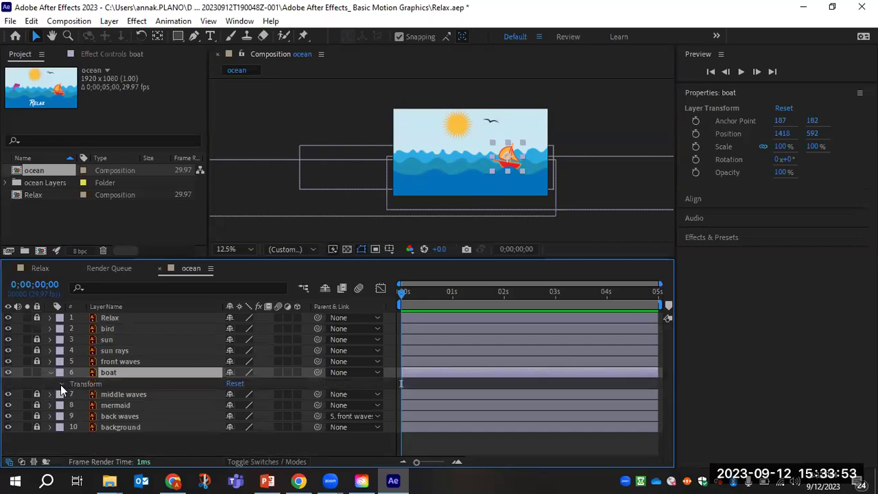
{"action": "left_click", "coordinate": [61, 384]}
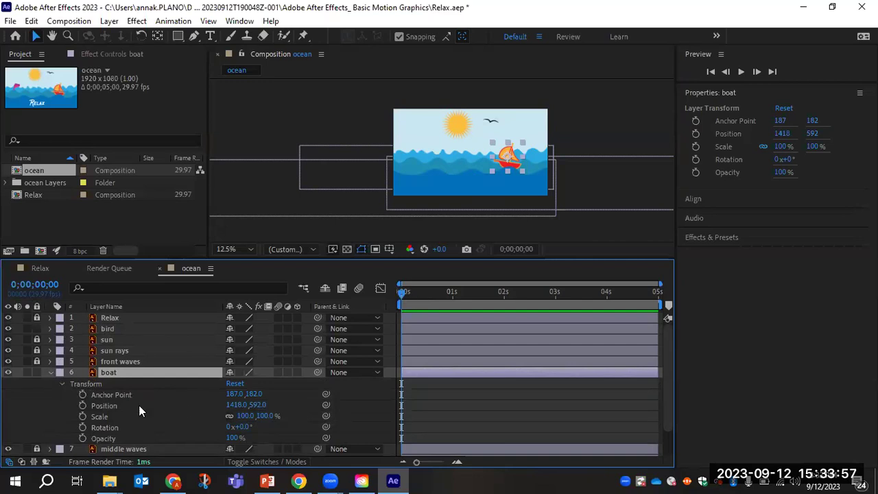
{"action": "scroll", "coordinate": [109, 396], "scroll_direction": "down", "scroll_amount": 1}
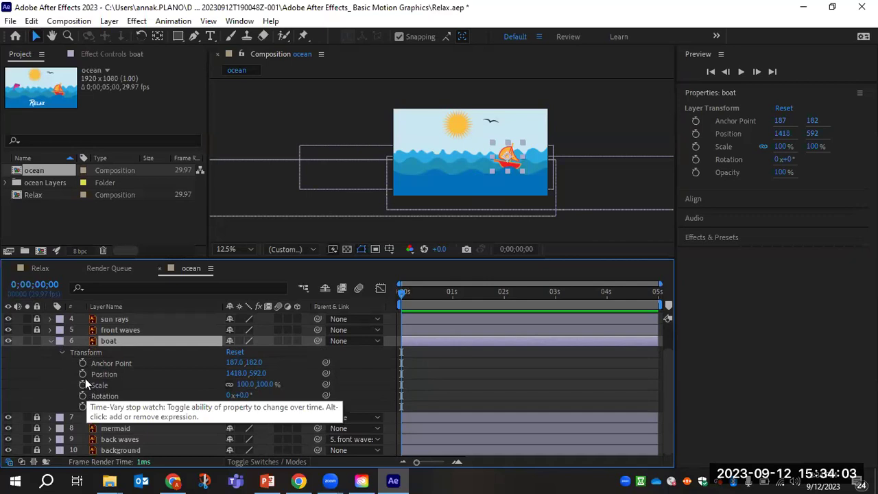
{"action": "left_click", "coordinate": [83, 375]}
{"action": "left_click", "coordinate": [83, 395]}
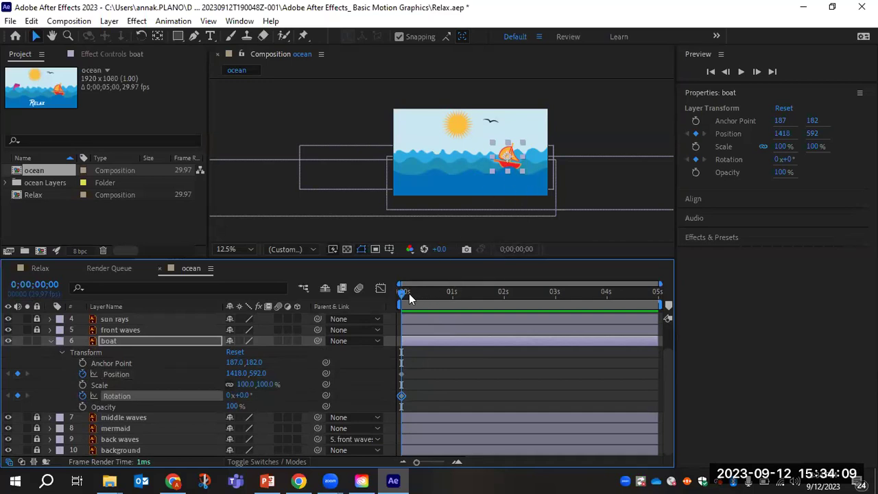
Move to 1 second and zoom and pan the view close to the boat.
{"action": "left_click_drag", "start_coordinate": [401, 293], "coordinate": [452, 294]}
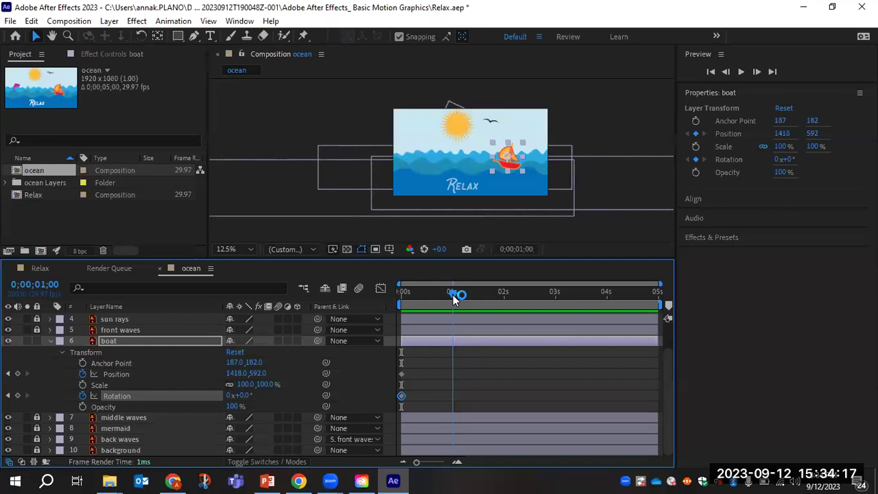
{"action": "scroll", "coordinate": [519, 147], "scroll_direction": "up", "scroll_amount": 1}
{"action": "scroll", "coordinate": [530, 155], "scroll_direction": "up", "scroll_amount": 1}
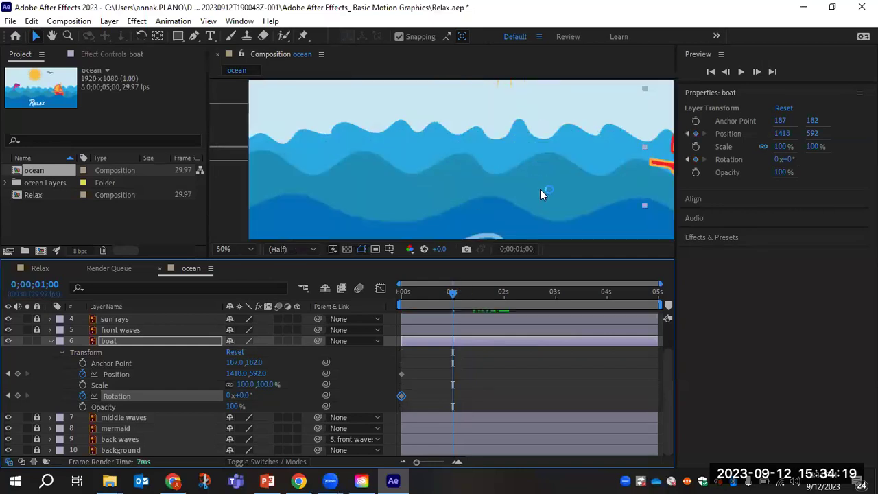
{"action": "left_click", "coordinate": [52, 36]}
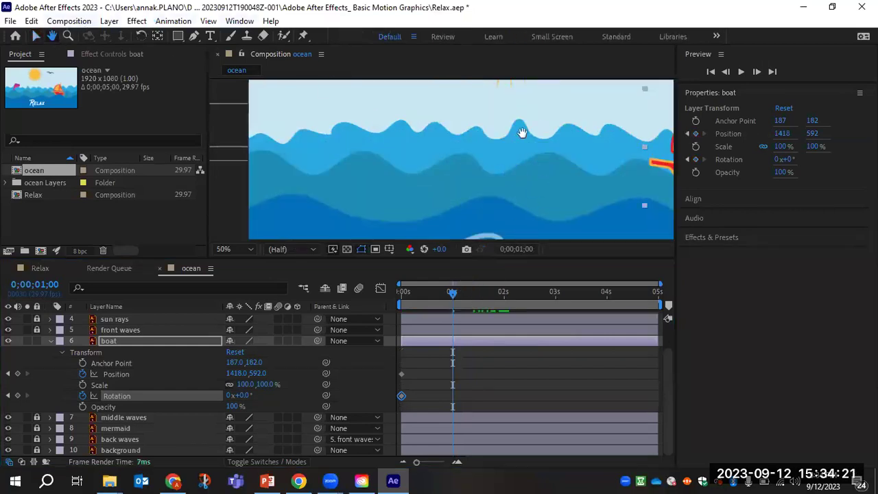
{"action": "left_click_drag", "start_coordinate": [529, 161], "coordinate": [367, 167]}
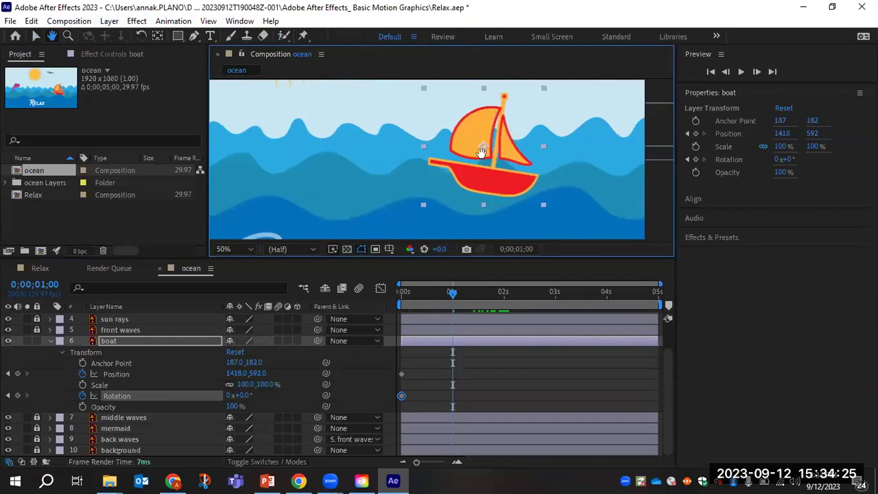
{"action": "left_click", "coordinate": [40, 36]}
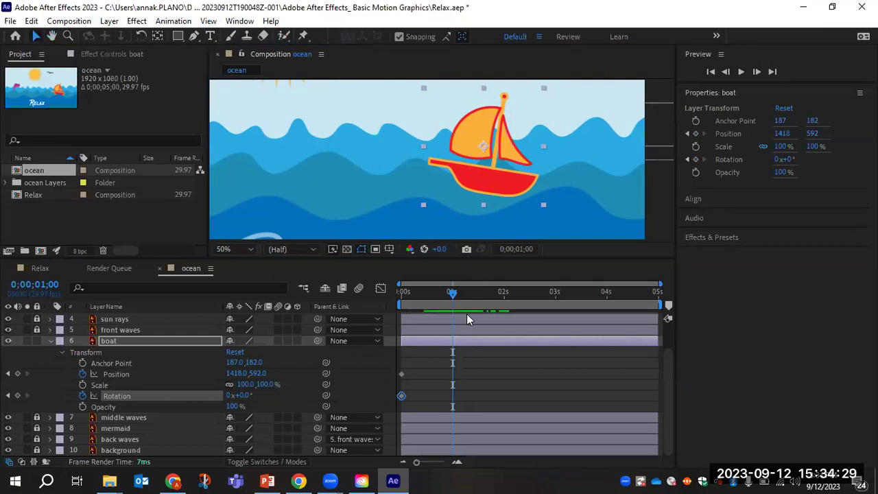
{"action": "left_click", "coordinate": [497, 189]}
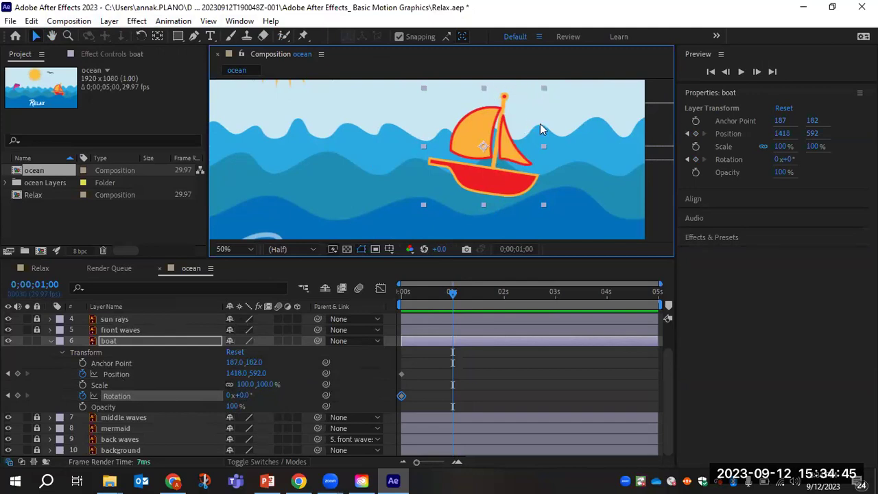
Rock and lower the boat at 1 second, then raise it to Y 634 near 2 seconds.
{"action": "left_click", "coordinate": [141, 37]}
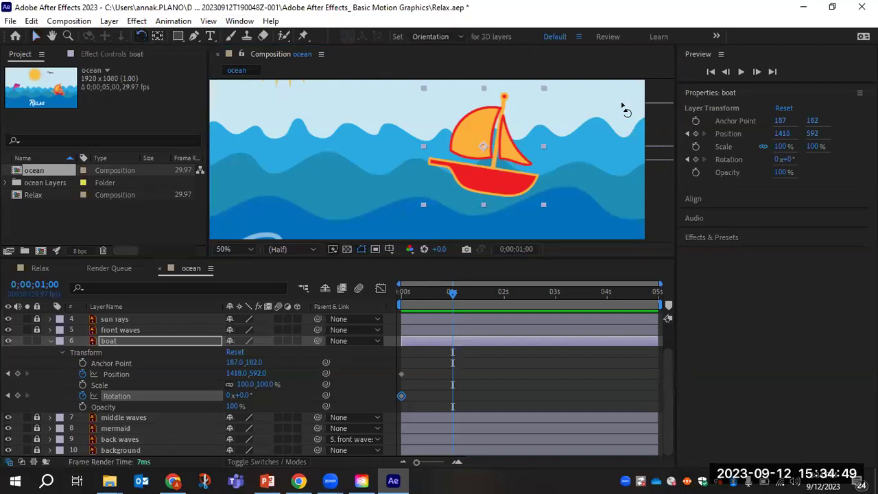
{"action": "left_click_drag", "start_coordinate": [542, 92], "coordinate": [505, 74]}
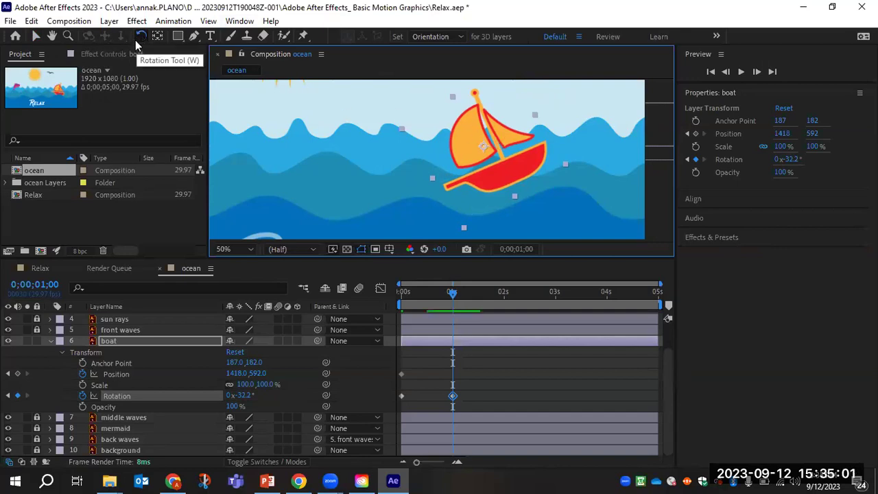
{"action": "left_click", "coordinate": [36, 35]}
{"action": "left_click_drag", "start_coordinate": [504, 164], "coordinate": [502, 185]}
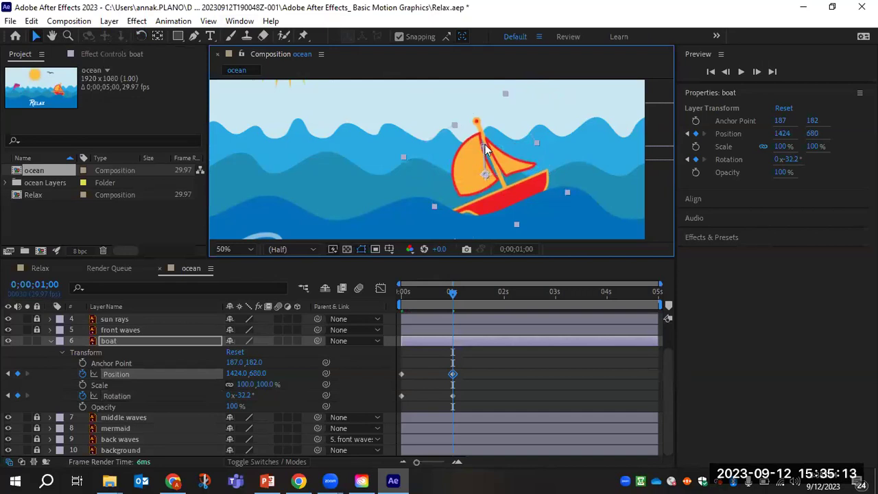
{"action": "left_click_drag", "start_coordinate": [454, 292], "coordinate": [508, 297]}
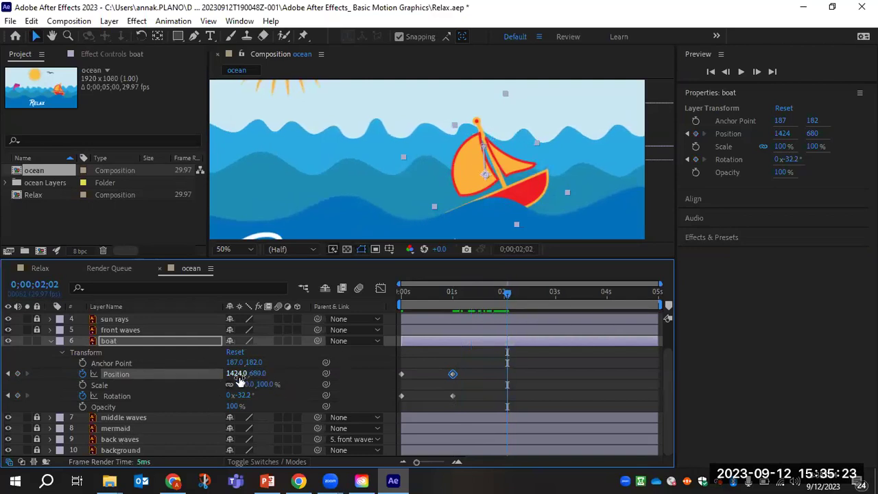
{"action": "left_click_drag", "start_coordinate": [255, 373], "coordinate": [267, 397]}
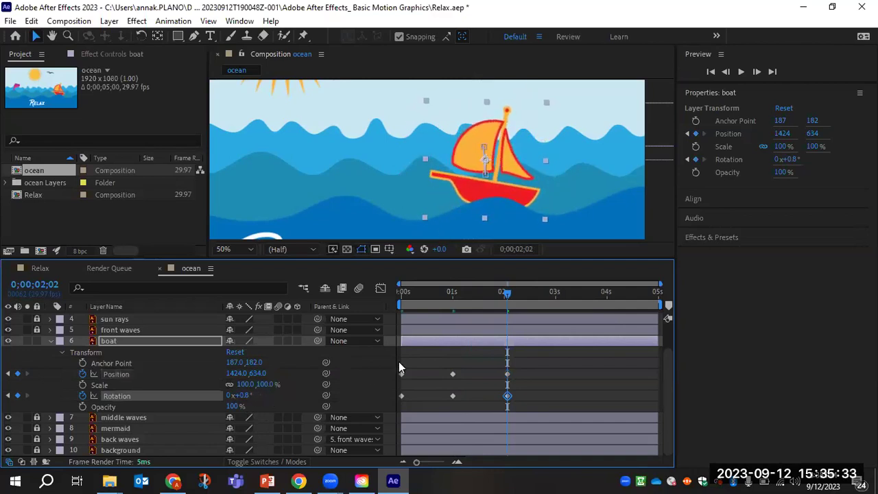
At 0;00;03;03 tilt the boat to -29.2° and drop it to Y 713.
{"action": "left_click_drag", "start_coordinate": [508, 295], "coordinate": [560, 295]}
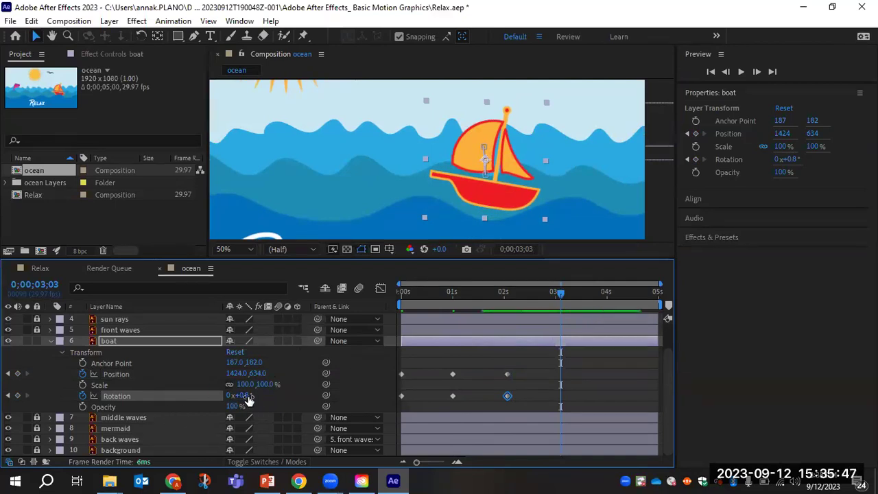
{"action": "left_click_drag", "start_coordinate": [244, 401], "coordinate": [228, 401]}
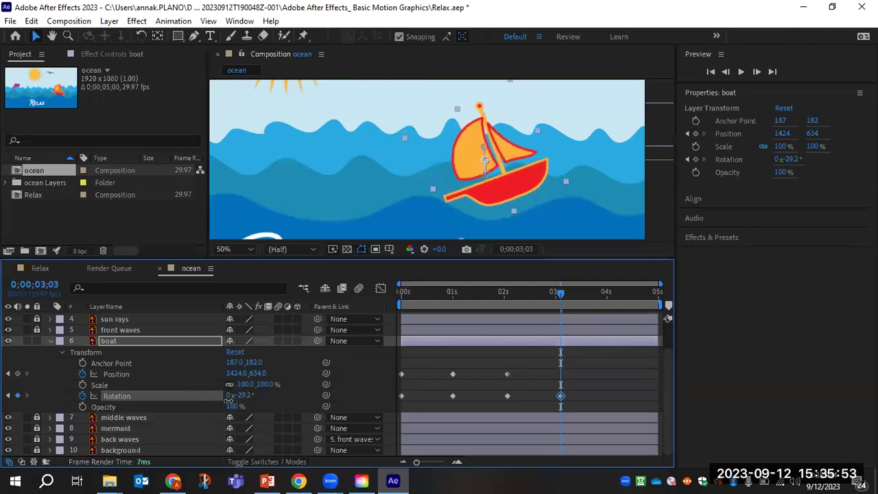
{"action": "left_click", "coordinate": [255, 374]}
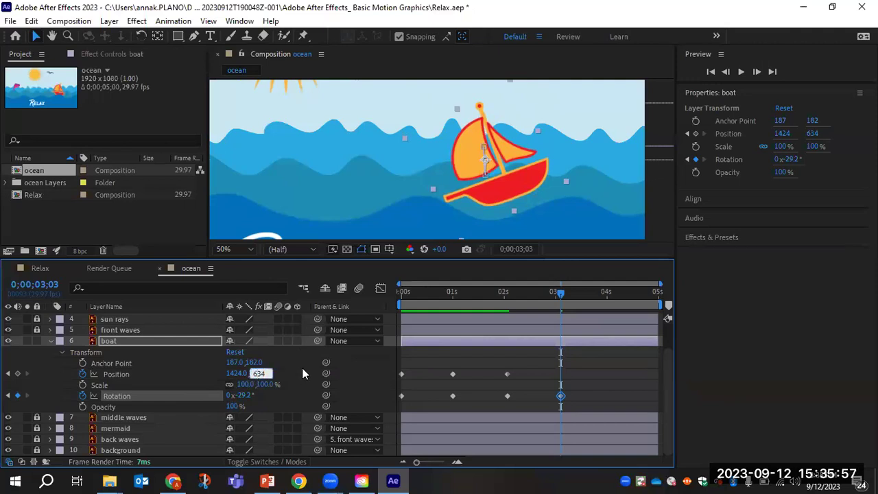
{"action": "type", "text": "658"}
{"action": "key", "text": "Return"}
{"action": "left_click_drag", "start_coordinate": [286, 375], "coordinate": [312, 372]}
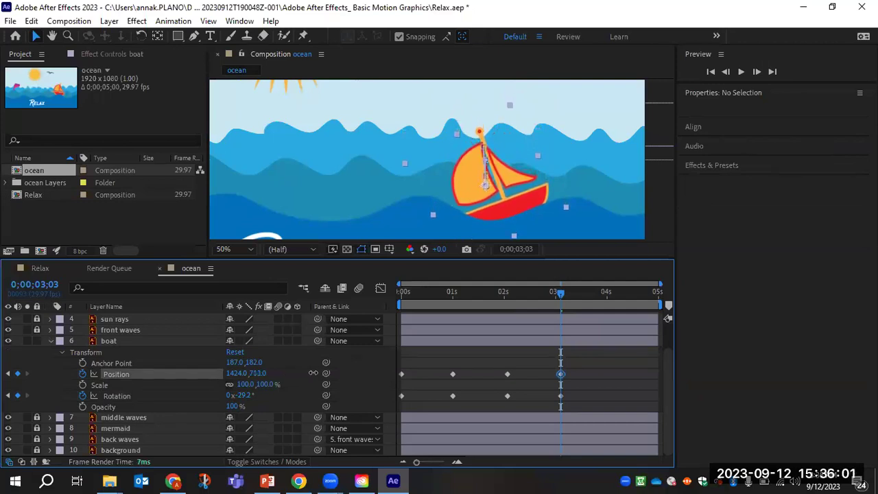
{"action": "left_click", "coordinate": [108, 340]}
Key the boat at 1424, 620 near 4s and at 1424, 699, -31.2° on the last frame, then preview.
{"action": "left_click_drag", "start_coordinate": [560, 293], "coordinate": [614, 296]}
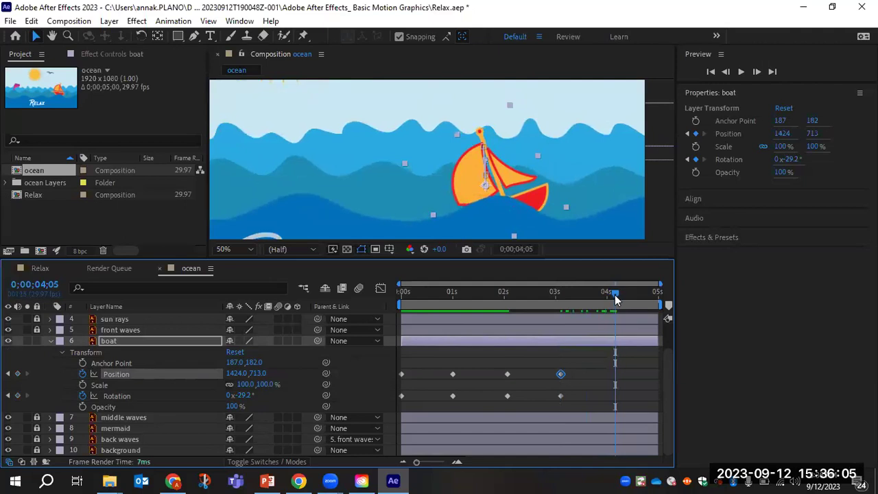
{"action": "left_click_drag", "start_coordinate": [255, 374], "coordinate": [245, 377]}
{"action": "left_click_drag", "start_coordinate": [619, 300], "coordinate": [677, 305]}
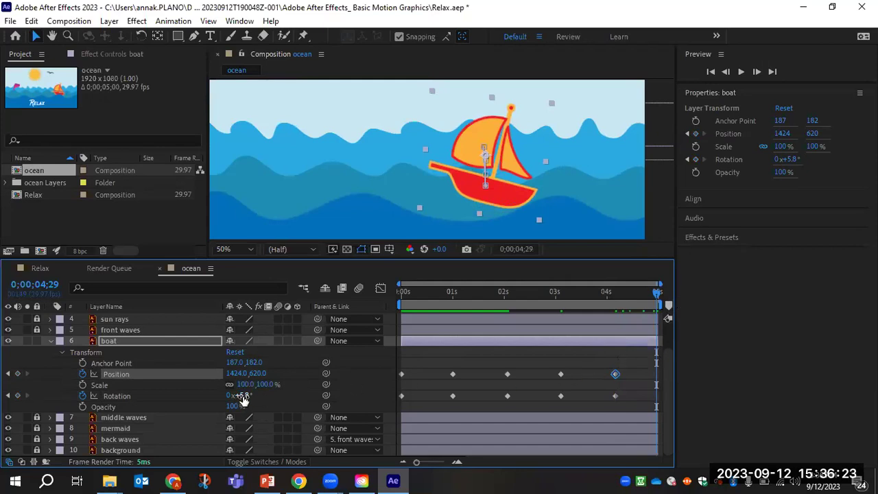
{"action": "left_click_drag", "start_coordinate": [243, 400], "coordinate": [220, 399]}
{"action": "left_click_drag", "start_coordinate": [257, 376], "coordinate": [307, 375]}
{"action": "key", "text": "space"}
Stop the preview, save the project, then replay the boat's animation from 0s.
{"action": "key", "text": "space"}
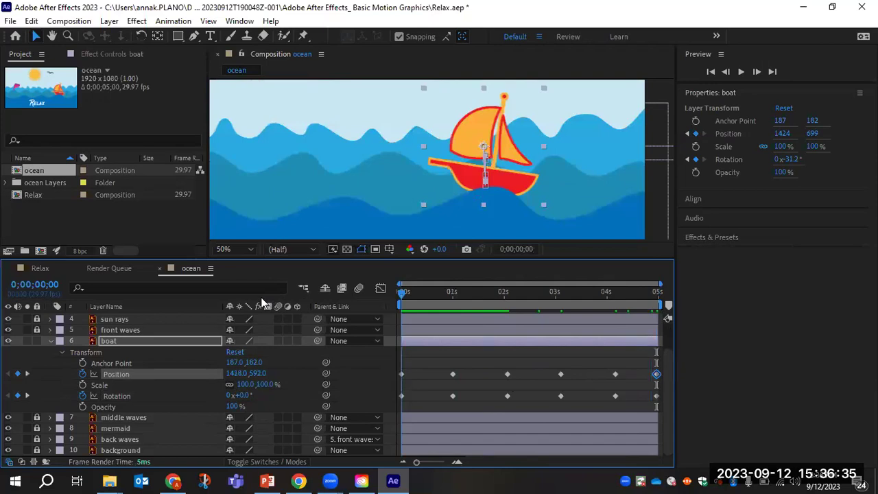
{"action": "key", "text": "space"}
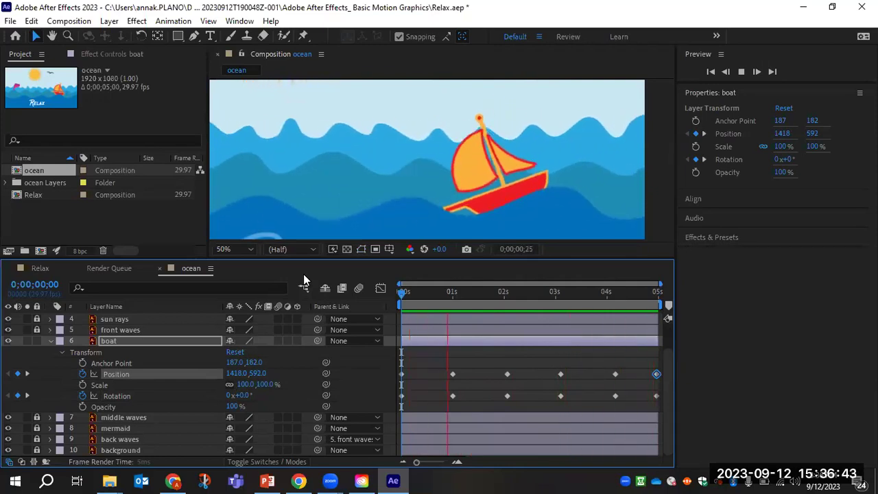
{"action": "key", "text": "space"}
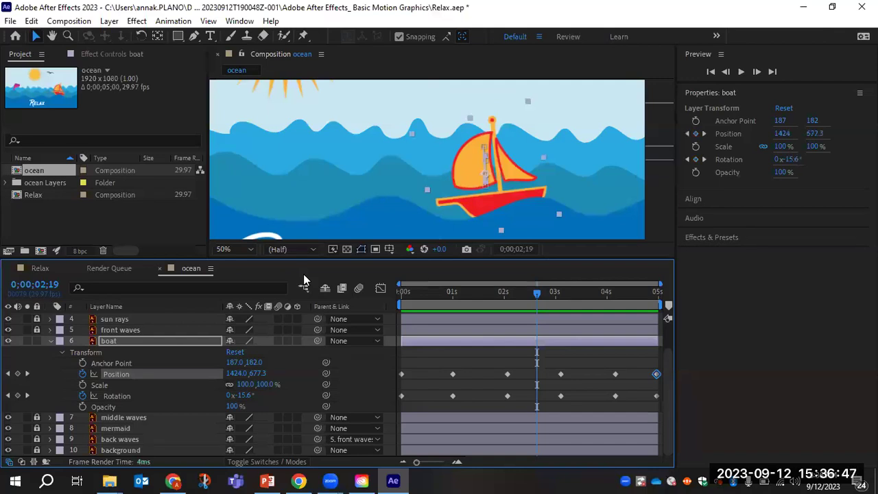
{"action": "key", "text": "ctrl+s"}
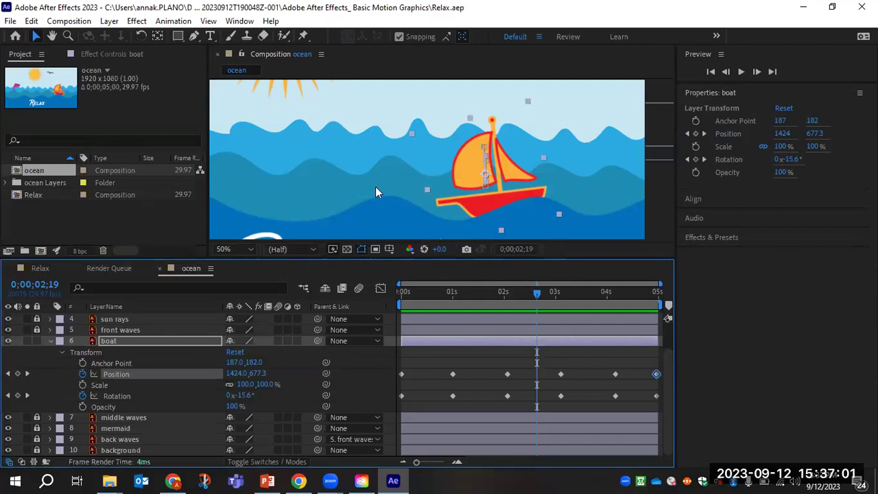
{"action": "left_click_drag", "start_coordinate": [537, 295], "coordinate": [345, 294]}
{"action": "key", "text": "space"}
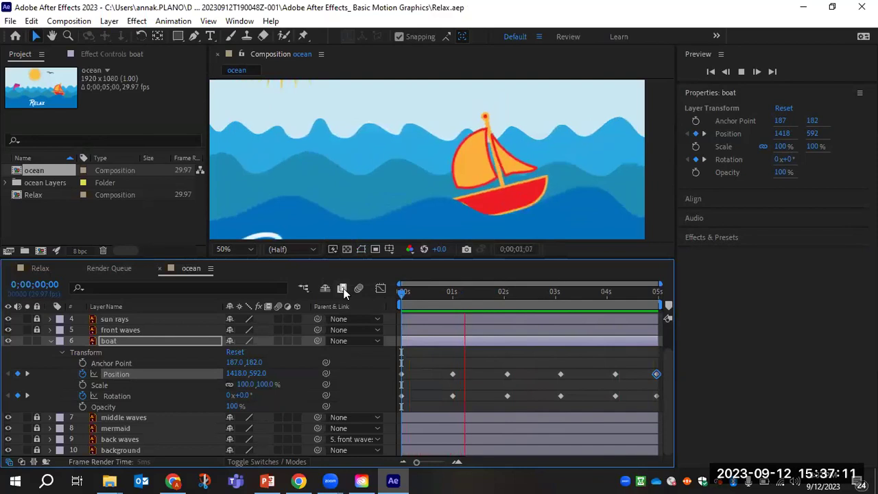
{"action": "key", "text": "h"}
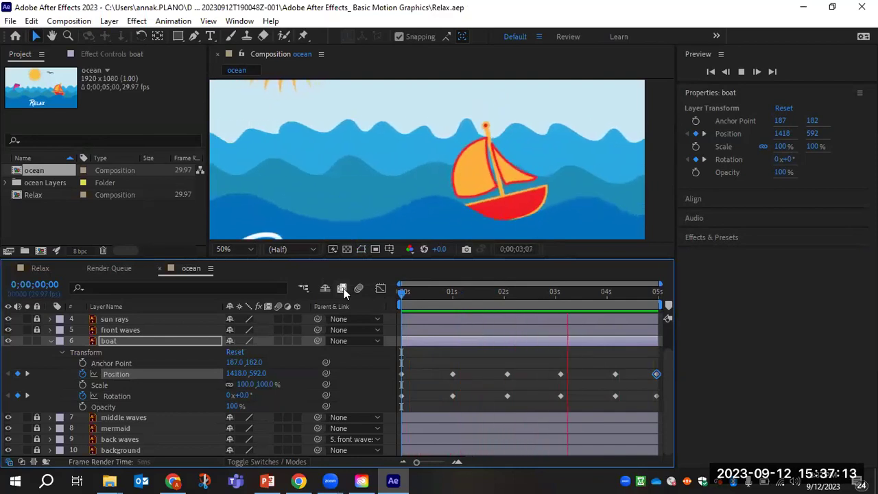
{"action": "key", "text": "space"}
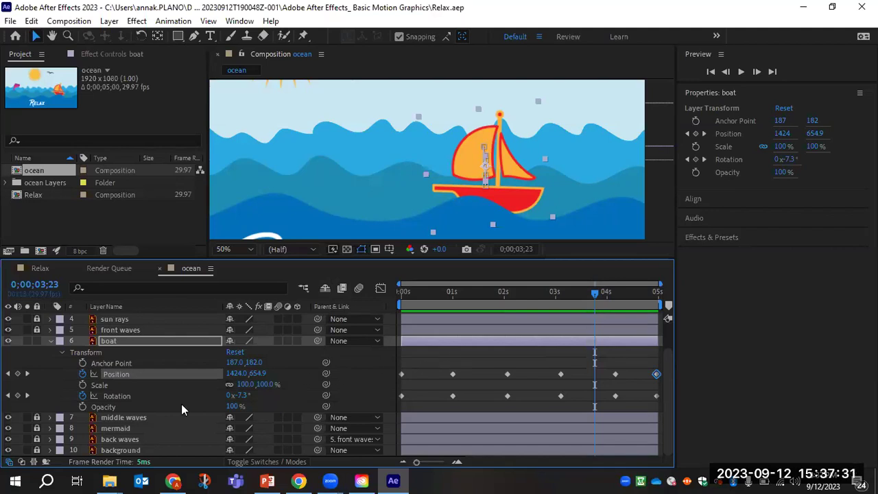
Select all the boat's Position keyframes and apply Animation > Keyframe Assistant > Easy Ease.
{"action": "right_click", "coordinate": [133, 373]}
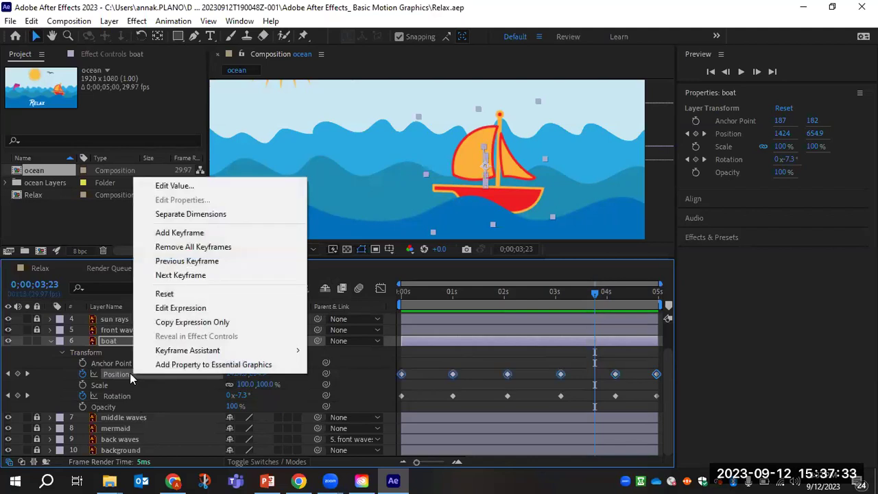
{"action": "left_click", "coordinate": [125, 373]}
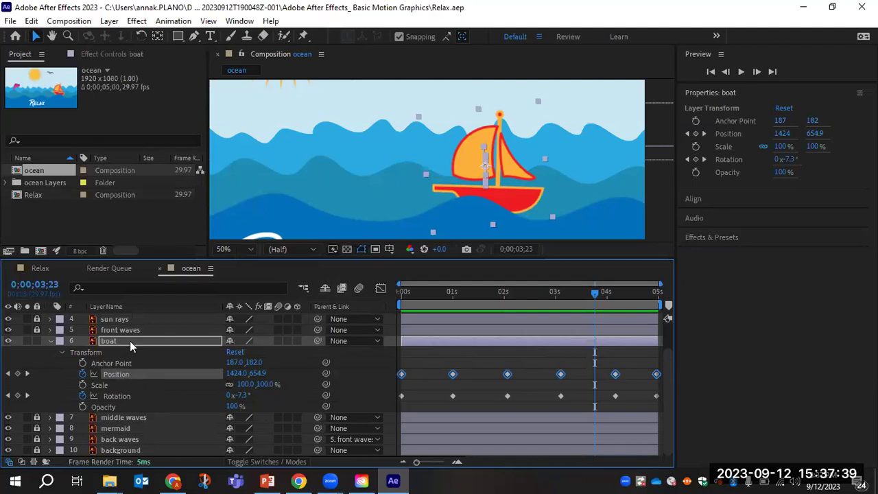
{"action": "left_click", "coordinate": [168, 22]}
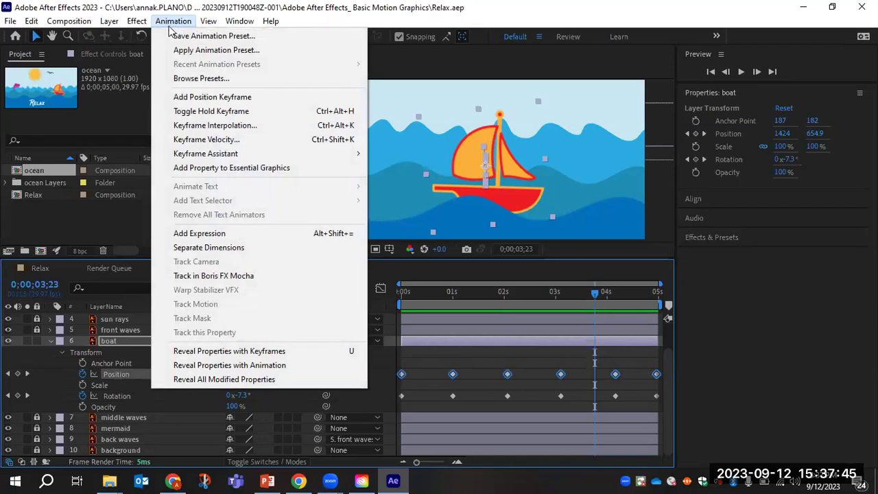
{"action": "mouse_move", "coordinate": [200, 161]}
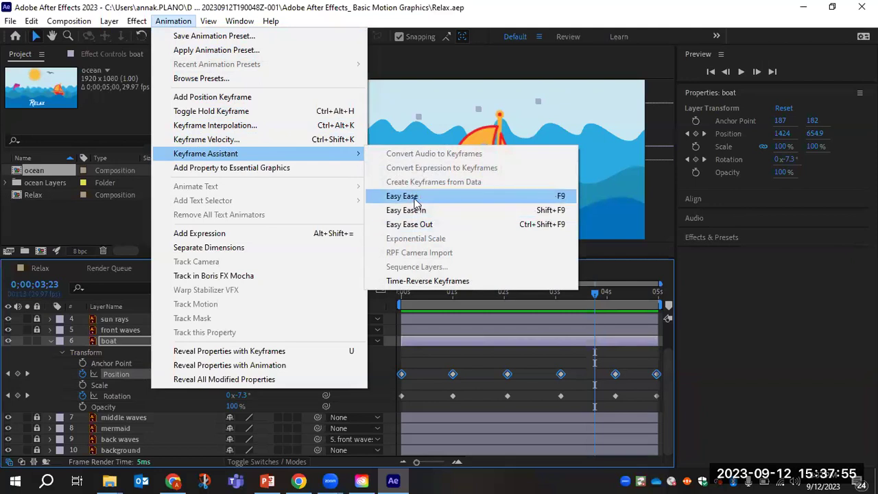
{"action": "left_click", "coordinate": [416, 199]}
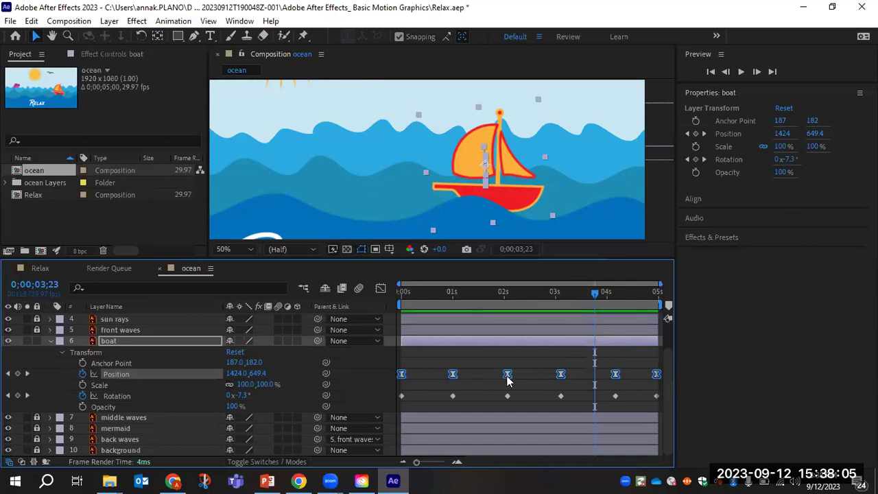
{"action": "mouse_move", "coordinate": [506, 381]}
{"action": "key", "text": "Page_Down"}
{"action": "key", "text": "Page_Down"}
{"action": "key", "text": "Page_Down"}
{"action": "key", "text": "Page_Down"}
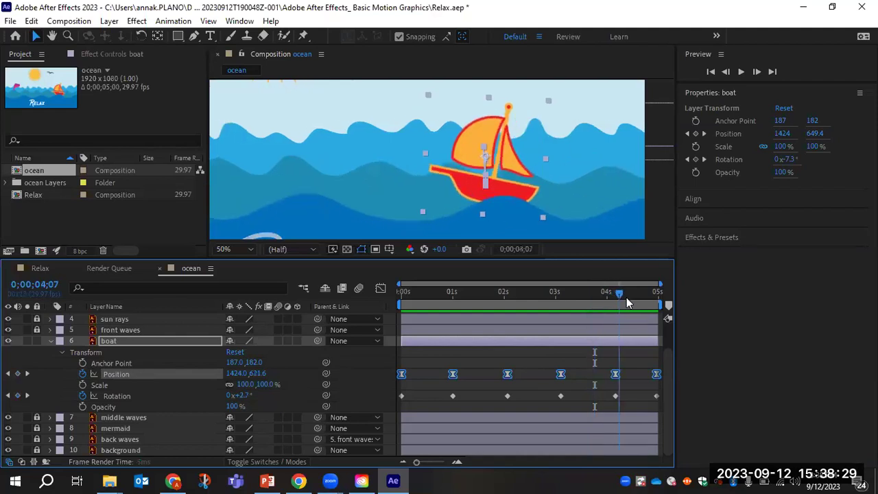
{"action": "key", "text": "Home"}
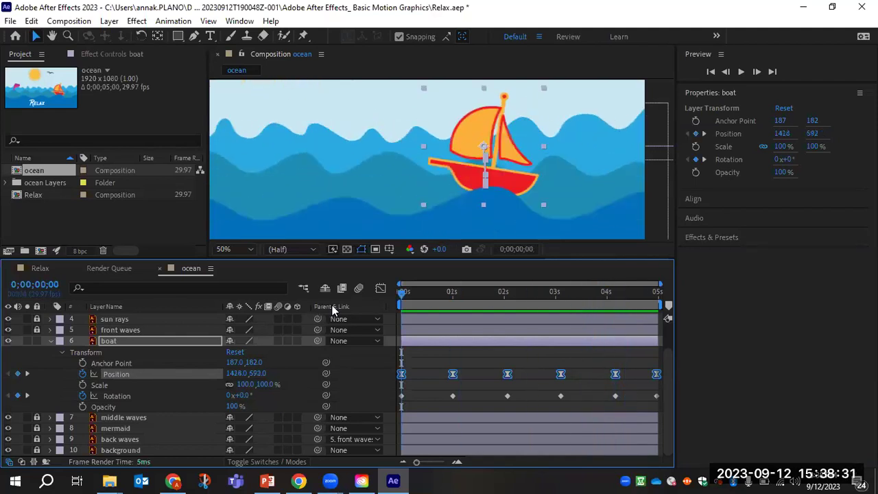
{"action": "key", "text": "space"}
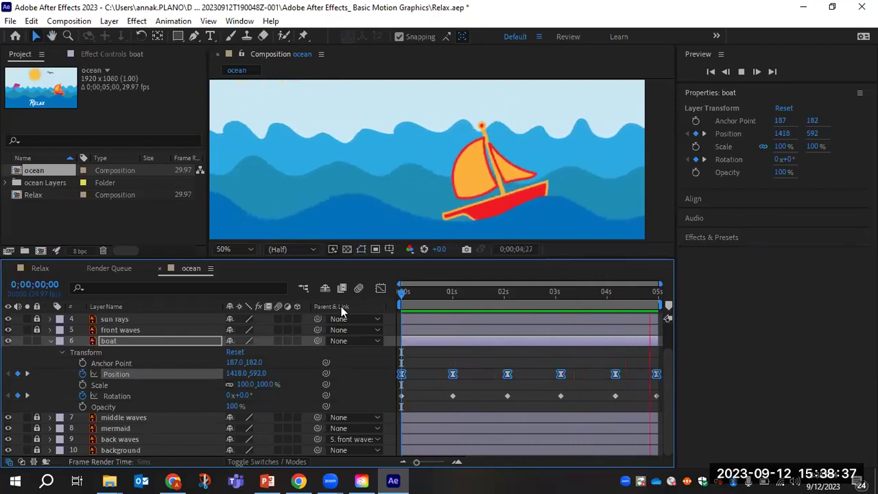
{"action": "key", "text": "space"}
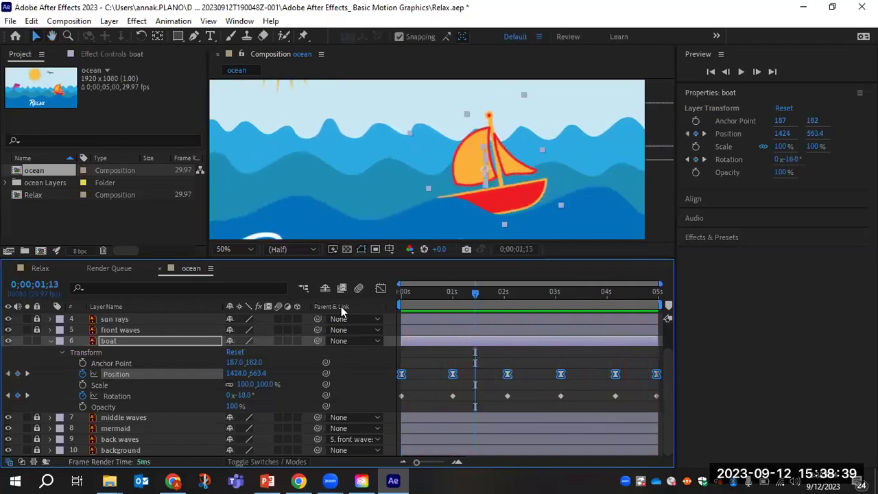
{"action": "left_click", "coordinate": [414, 375]}
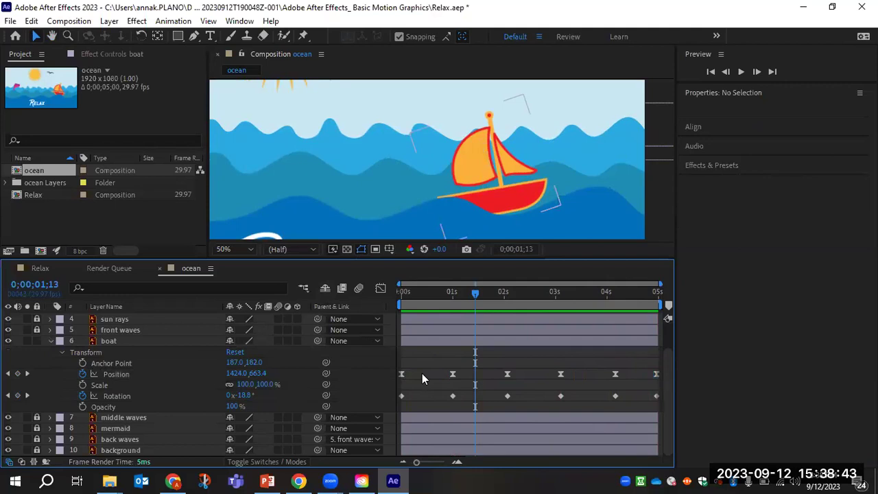
{"action": "left_click_drag", "start_coordinate": [477, 293], "coordinate": [398, 303]}
{"action": "left_click", "coordinate": [401, 375]}
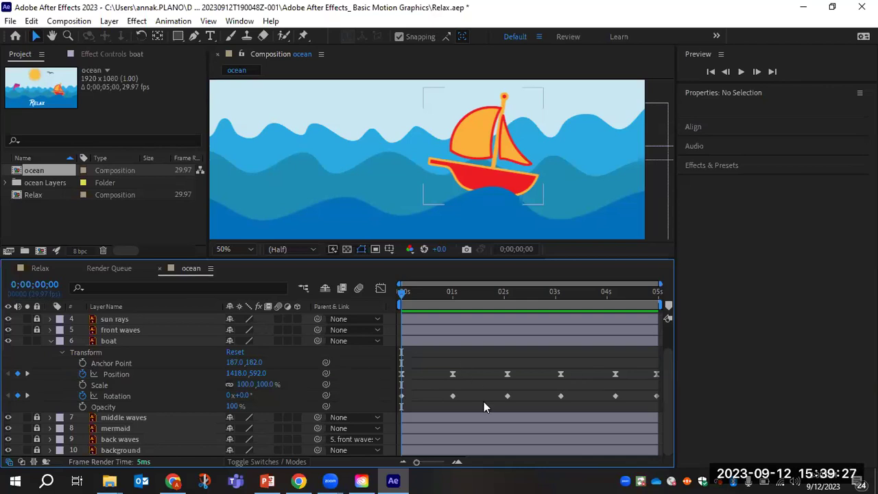
Zoom the viewer out to 25%, recentre the frame, and collapse the boat layer's Transform group.
{"action": "key", "text": "period"}
{"action": "key", "text": "period"}
{"action": "key", "text": "comma"}
{"action": "key", "text": "comma"}
{"action": "key", "text": "comma"}
{"action": "key", "text": "comma"}
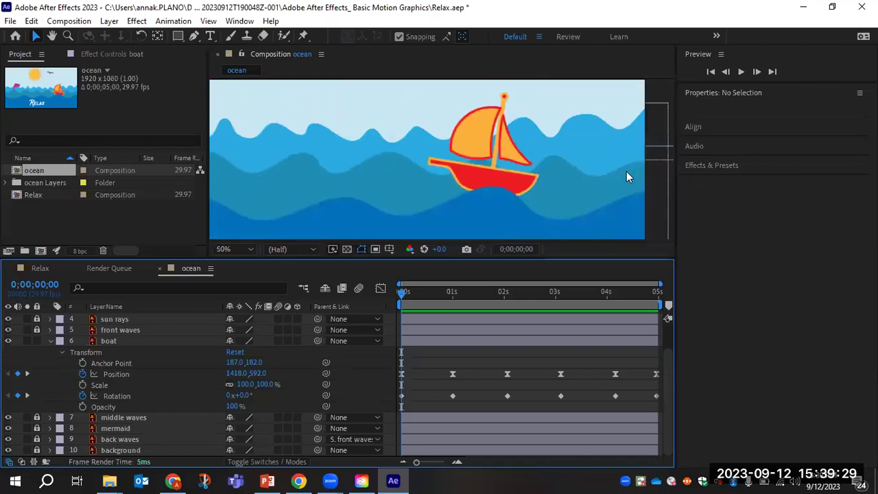
{"action": "key", "text": "comma"}
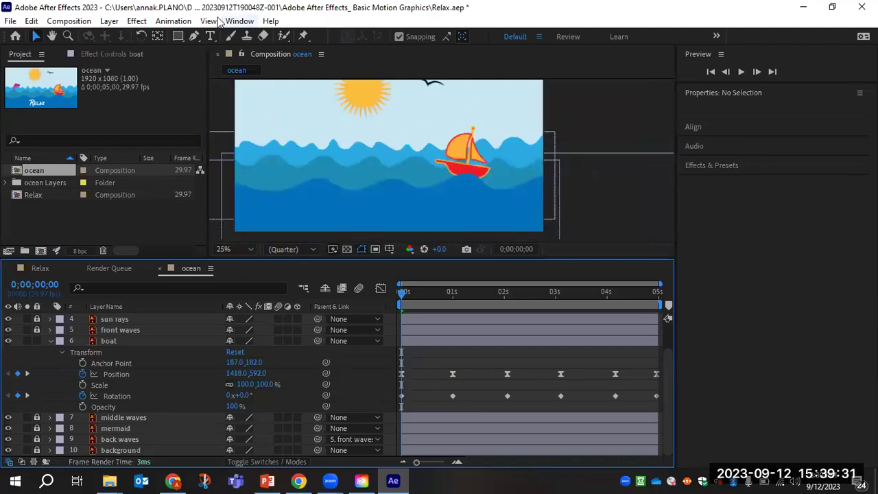
{"action": "left_click", "coordinate": [52, 36]}
{"action": "left_click_drag", "start_coordinate": [354, 155], "coordinate": [367, 177]}
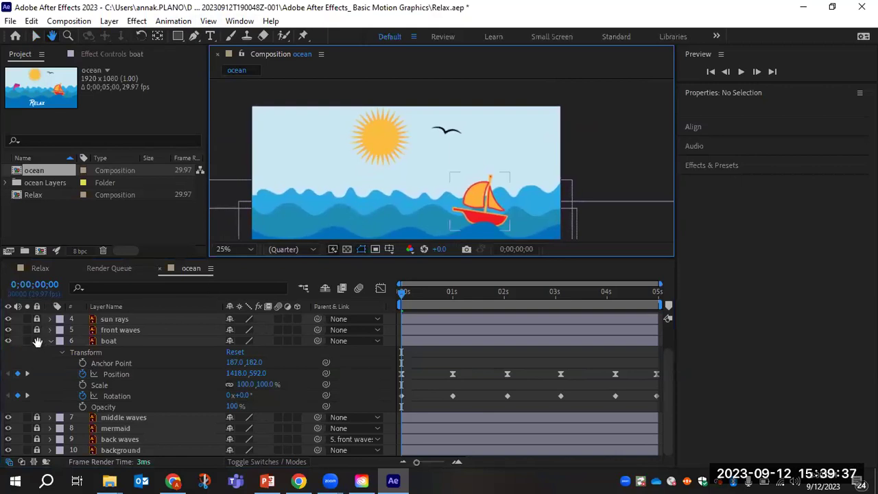
{"action": "left_click", "coordinate": [34, 34]}
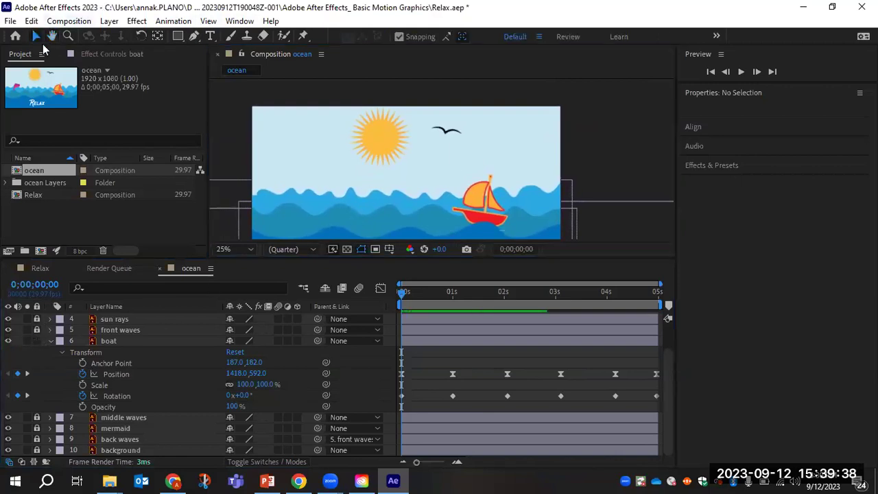
{"action": "left_click", "coordinate": [47, 341]}
{"action": "left_click", "coordinate": [50, 341]}
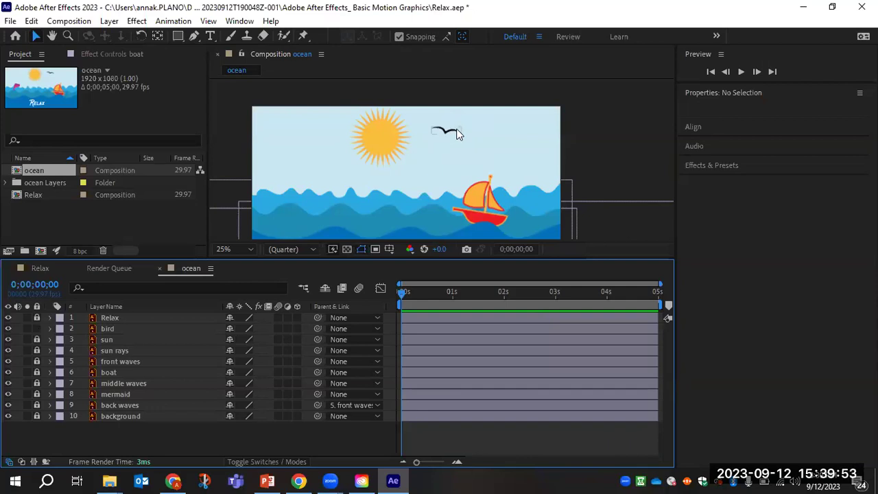
Move the bird above the frame to 1146, -121 and set its first Position keyframe at 0s.
{"action": "left_click", "coordinate": [49, 326]}
{"action": "left_click", "coordinate": [60, 339]}
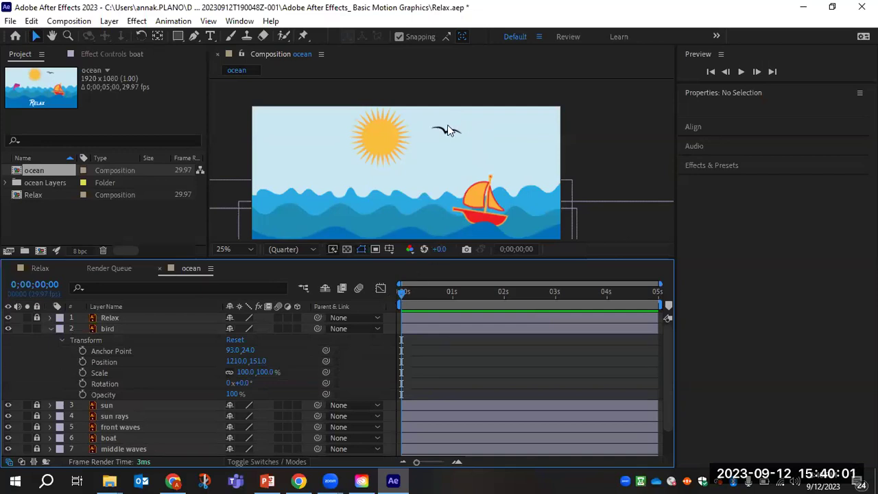
{"action": "left_click_drag", "start_coordinate": [447, 134], "coordinate": [444, 89]}
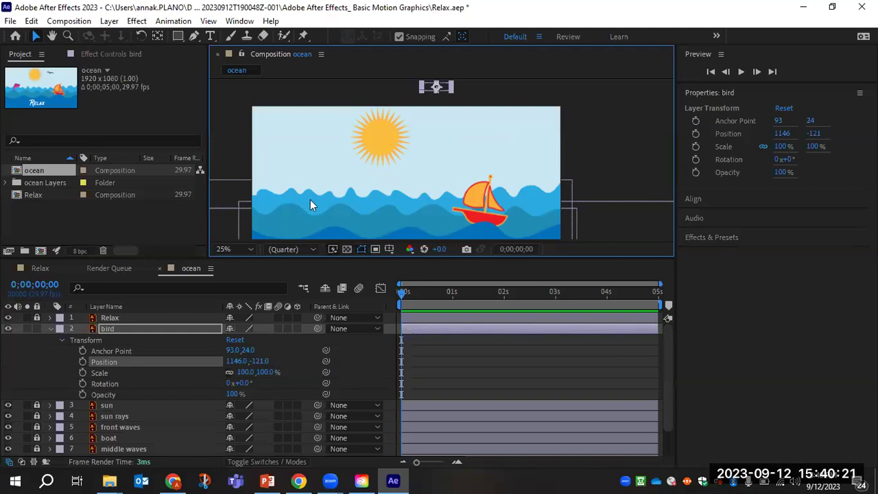
{"action": "left_click", "coordinate": [82, 361]}
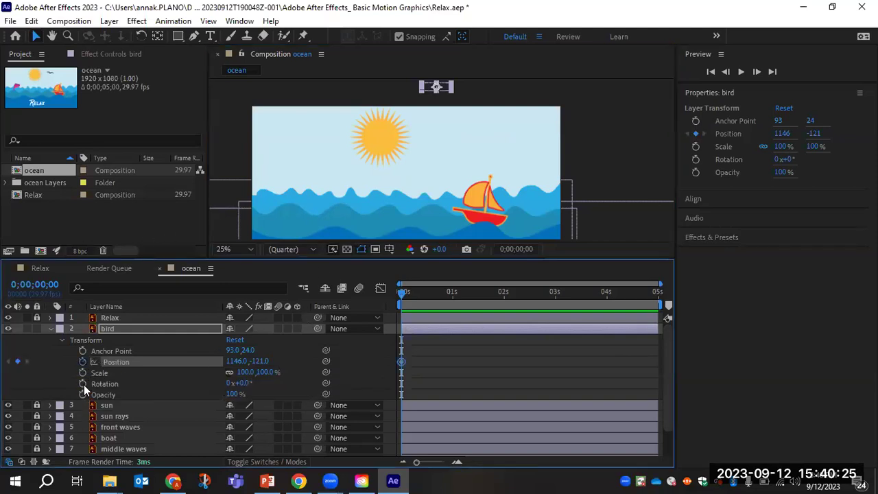
Add a 0° Rotation keyframe for the bird and move the time to 0;00;01;14.
{"action": "left_click", "coordinate": [82, 384]}
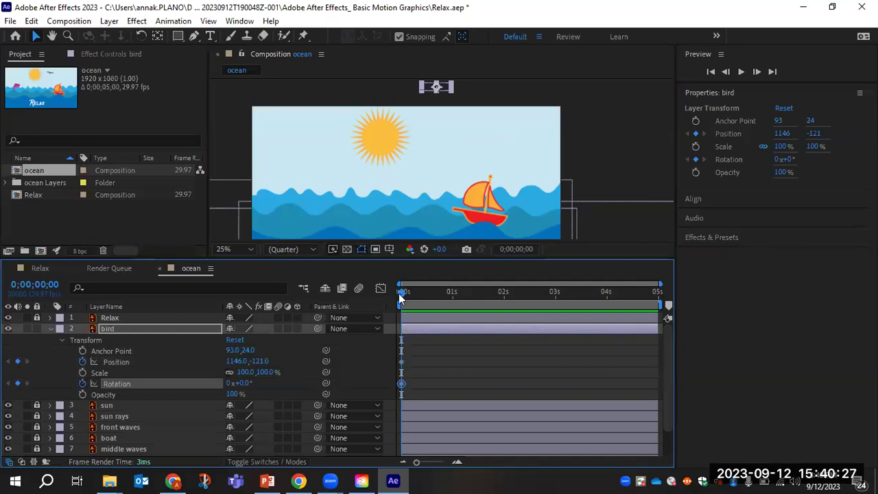
{"action": "left_click_drag", "start_coordinate": [402, 295], "coordinate": [474, 297]}
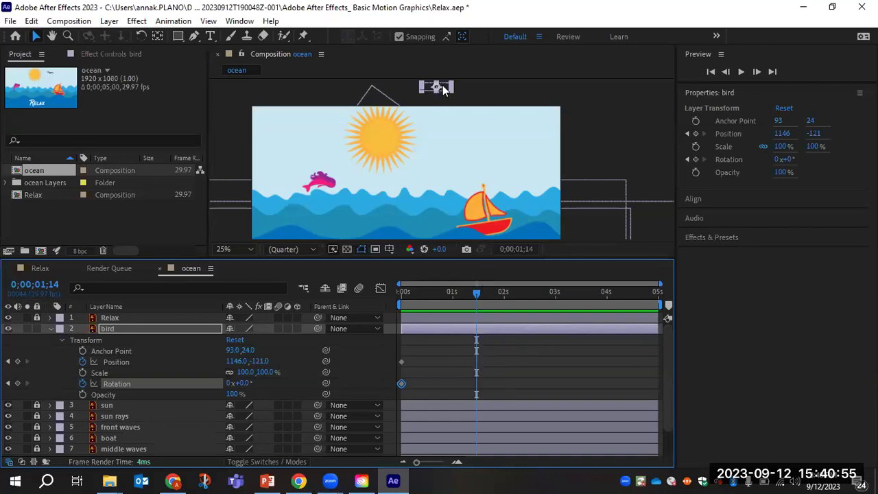
At 0;00;01;14, bring the bird down into the sky for its second Position keyframe.
{"action": "left_click_drag", "start_coordinate": [443, 85], "coordinate": [470, 152]}
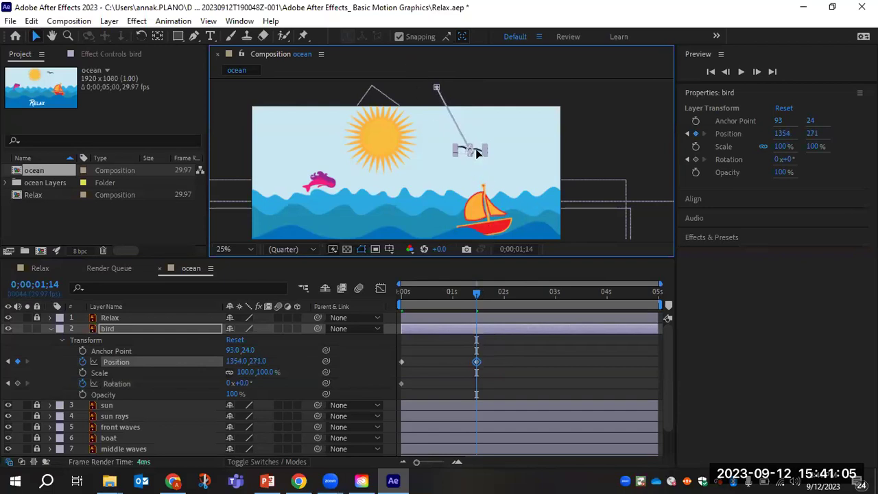
{"action": "left_click_drag", "start_coordinate": [477, 154], "coordinate": [477, 157]}
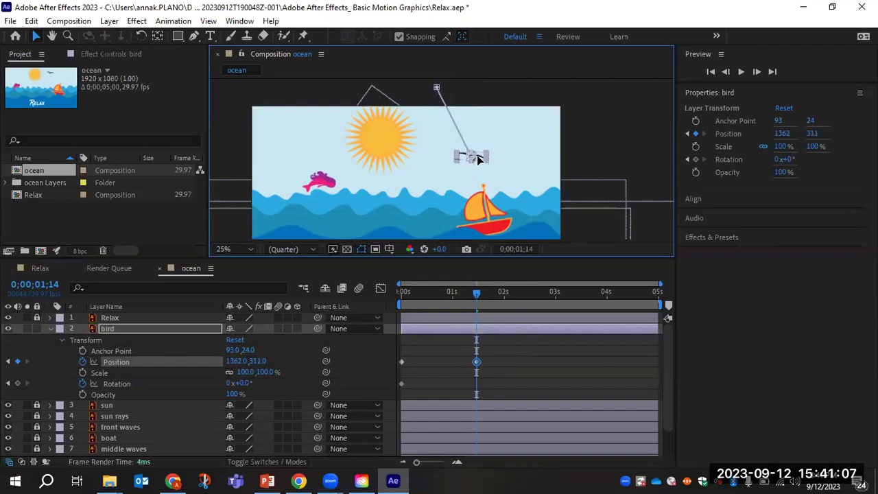
{"action": "left_click_drag", "start_coordinate": [478, 156], "coordinate": [482, 150]}
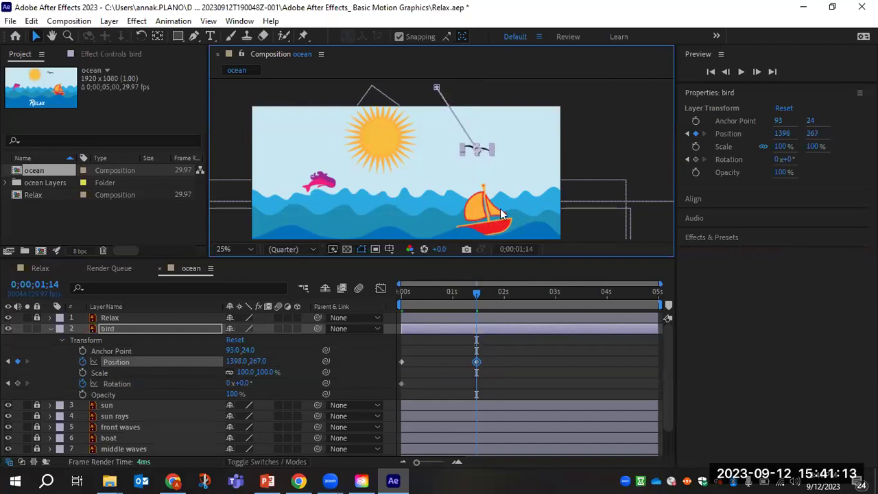
At 0;00;02;14, turn off snapping and move the bird left and down toward the waves.
{"action": "left_click", "coordinate": [477, 293]}
{"action": "left_click_drag", "start_coordinate": [494, 296], "coordinate": [526, 296]}
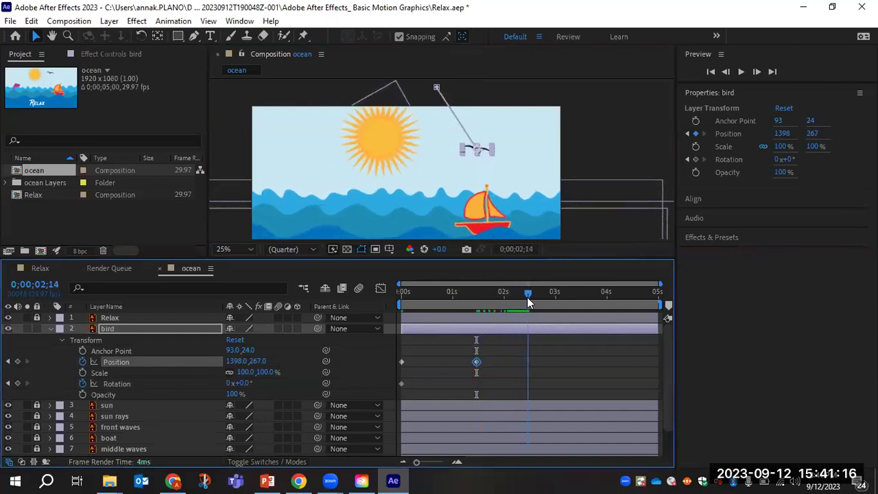
{"action": "left_click", "coordinate": [470, 149]}
{"action": "left_click_drag", "start_coordinate": [471, 149], "coordinate": [439, 162]}
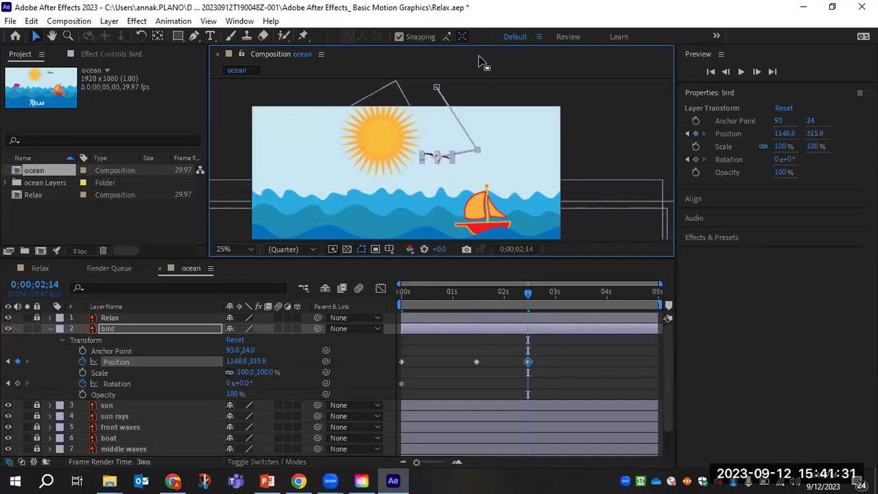
{"action": "left_click", "coordinate": [399, 36]}
{"action": "left_click_drag", "start_coordinate": [441, 159], "coordinate": [436, 169]}
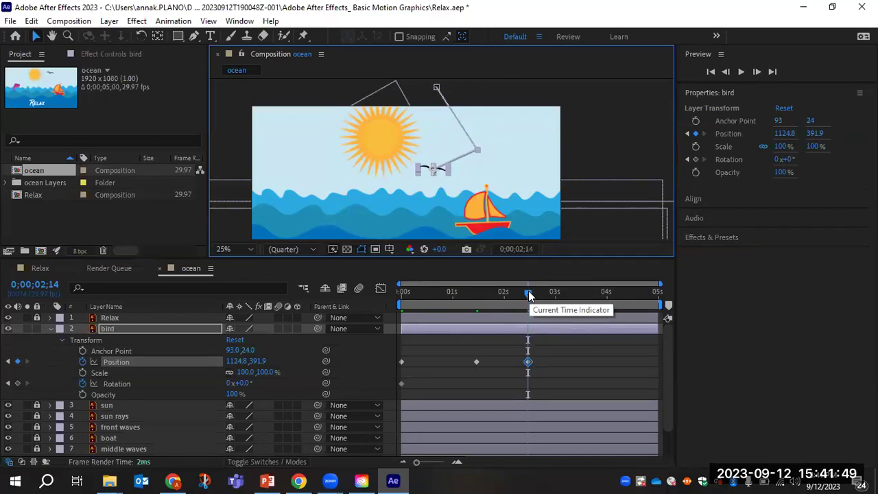
At 0;00;04;13, send the bird off-frame right to 2108.8, 59.9 and adjust its path points.
{"action": "left_click_drag", "start_coordinate": [529, 295], "coordinate": [629, 297]}
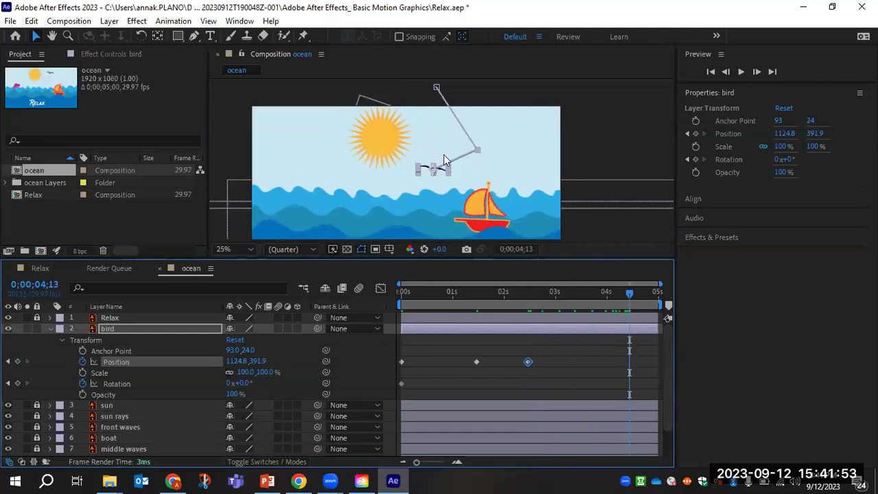
{"action": "left_click_drag", "start_coordinate": [442, 175], "coordinate": [600, 122]}
{"action": "left_click", "coordinate": [479, 148]}
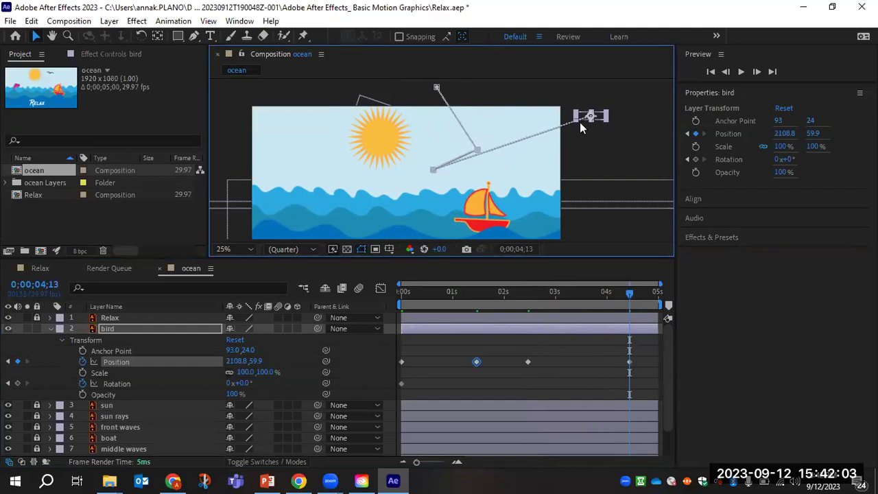
{"action": "left_click_drag", "start_coordinate": [479, 151], "coordinate": [425, 148]}
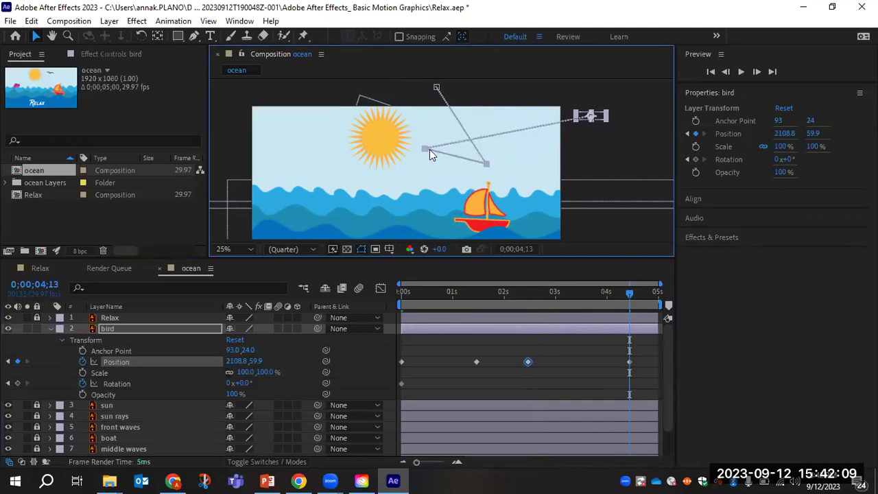
Play the bird's flight from 0;00;00;00 and stop the preview.
{"action": "left_click", "coordinate": [630, 295]}
{"action": "key", "text": "Home"}
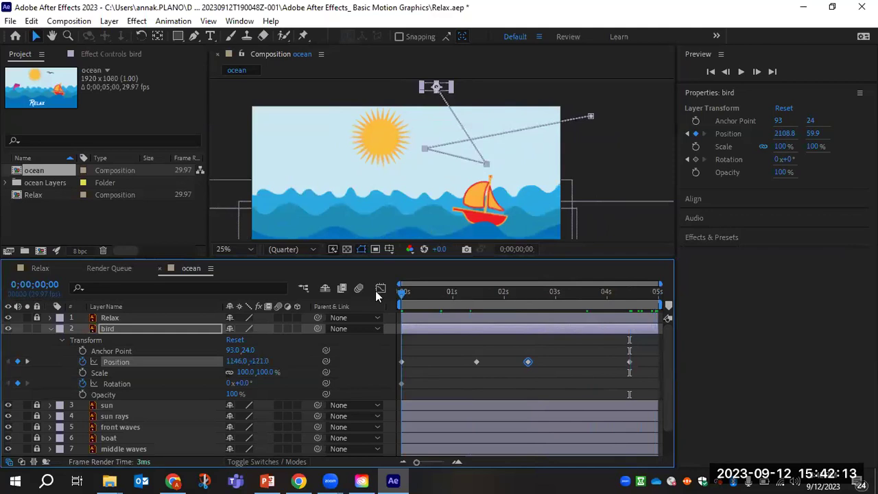
{"action": "key", "text": "space"}
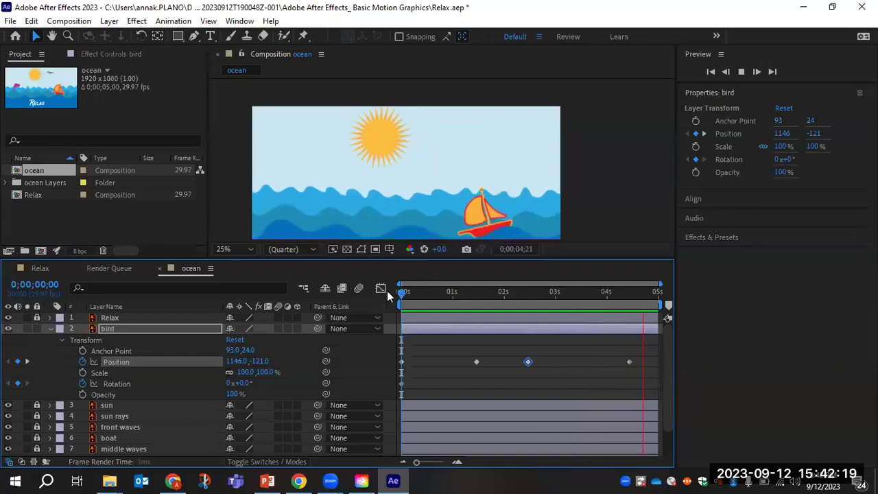
{"action": "key", "text": "space"}
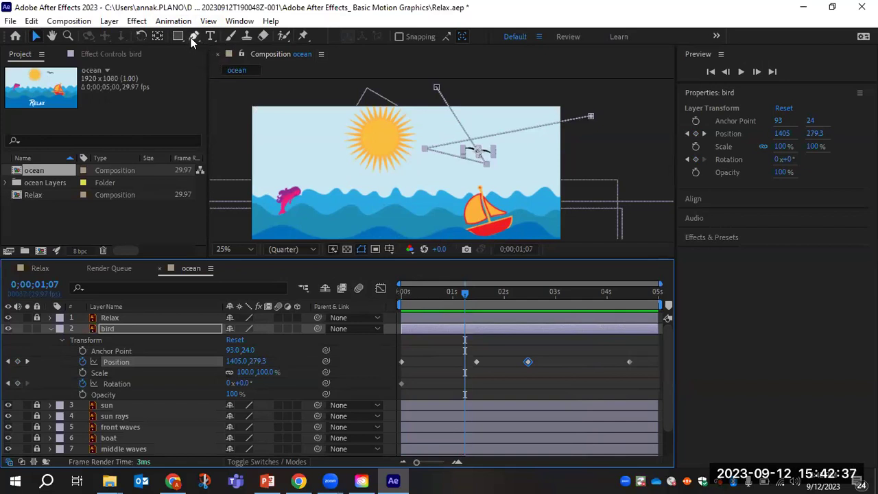
With the Pen tool, curve the bird's path to loop mid-frame and bend up into its end point.
{"action": "left_click", "coordinate": [194, 37]}
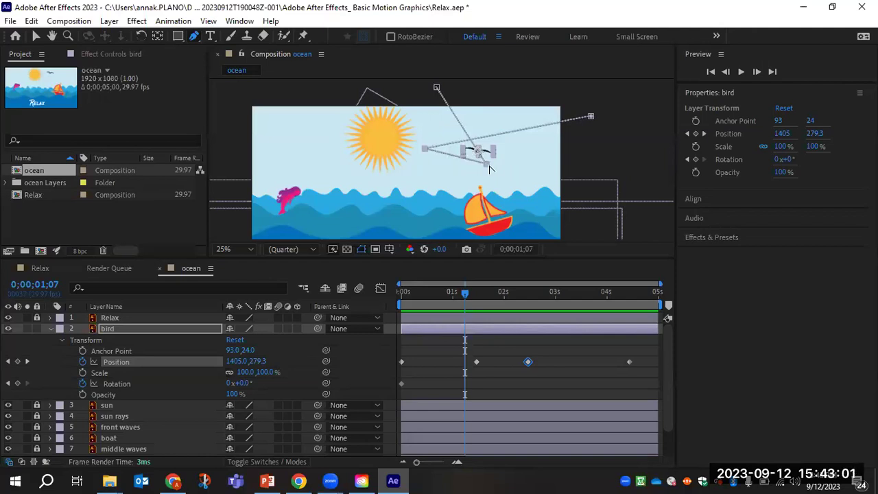
{"action": "left_click_drag", "start_coordinate": [487, 167], "coordinate": [458, 192]}
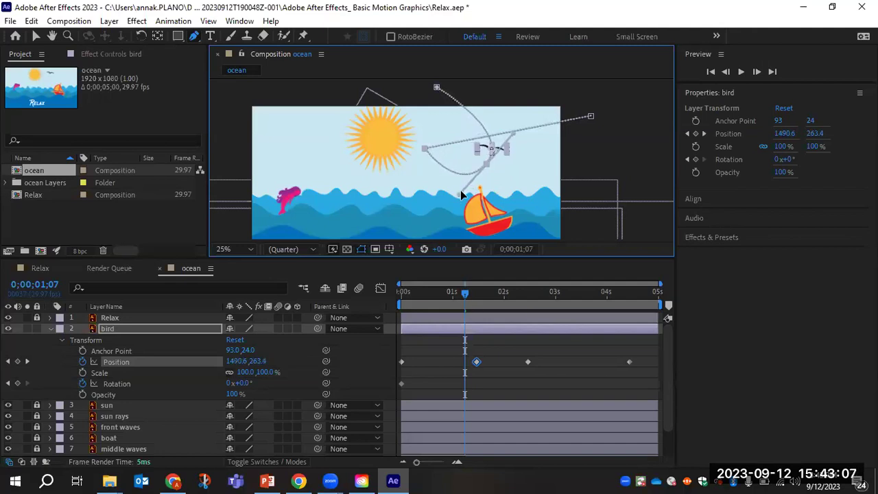
{"action": "left_click_drag", "start_coordinate": [440, 168], "coordinate": [446, 182]}
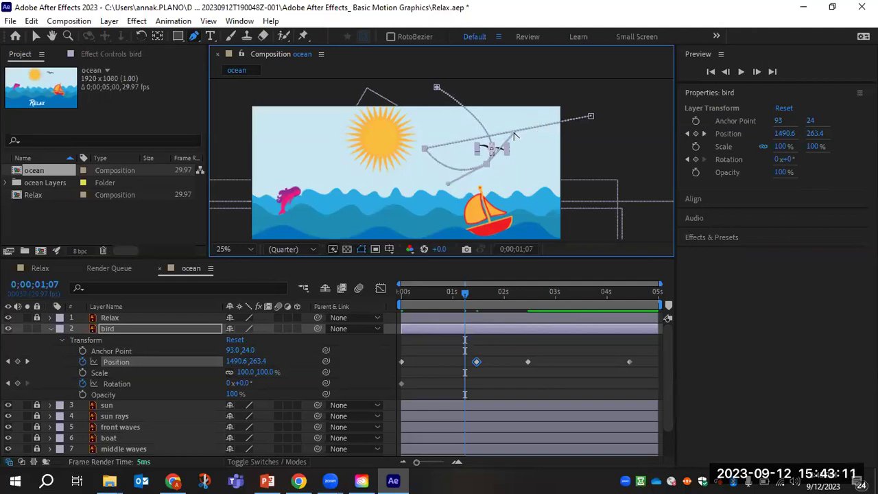
{"action": "left_click_drag", "start_coordinate": [514, 136], "coordinate": [508, 144]}
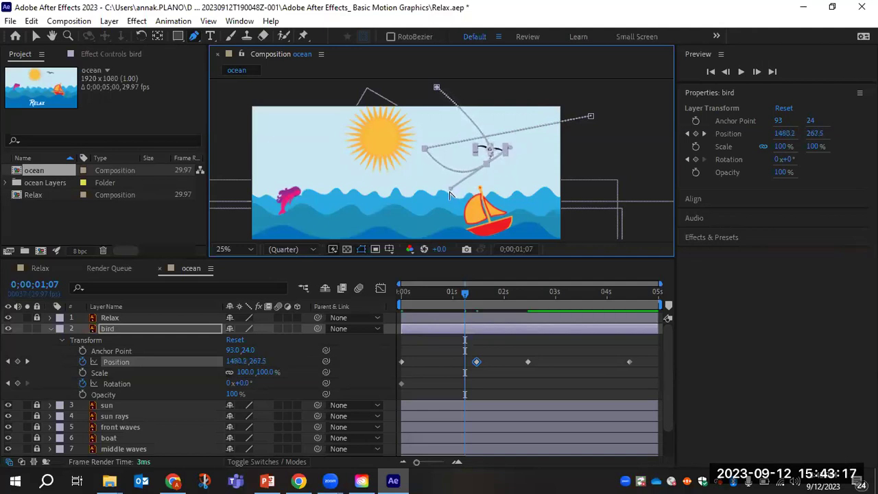
{"action": "left_click_drag", "start_coordinate": [452, 187], "coordinate": [427, 188]}
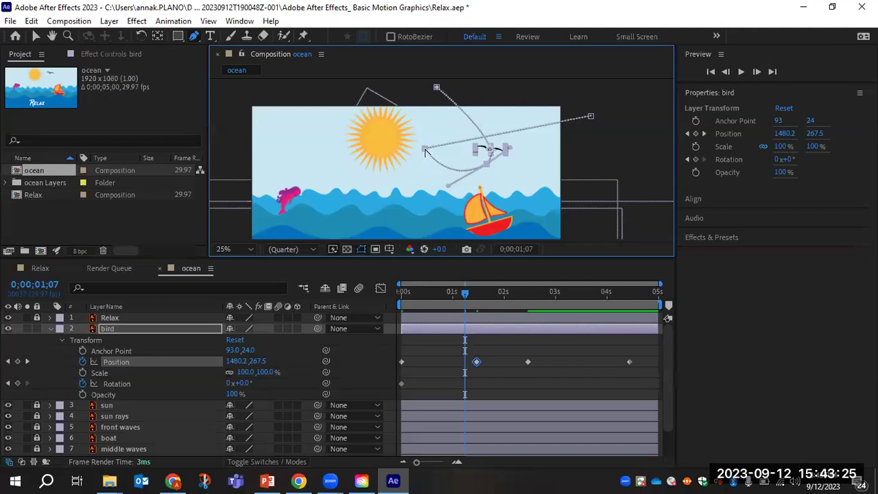
{"action": "left_click_drag", "start_coordinate": [423, 151], "coordinate": [425, 110]}
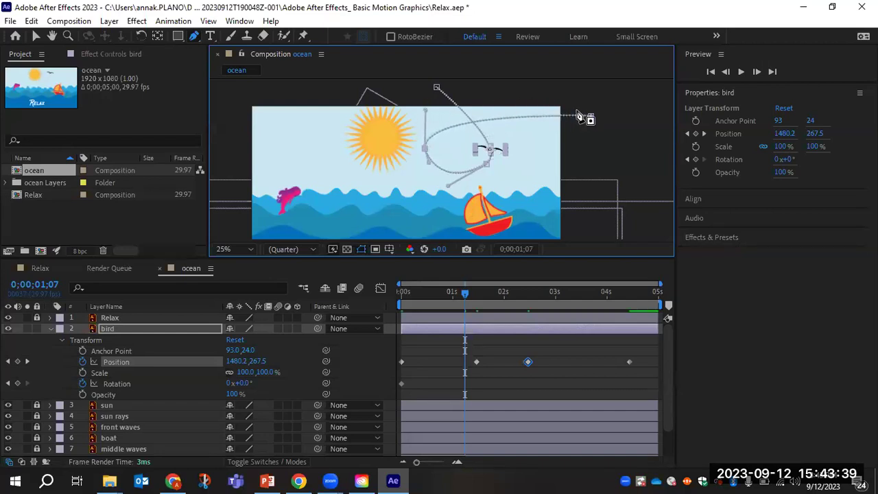
{"action": "left_click_drag", "start_coordinate": [593, 118], "coordinate": [583, 89]}
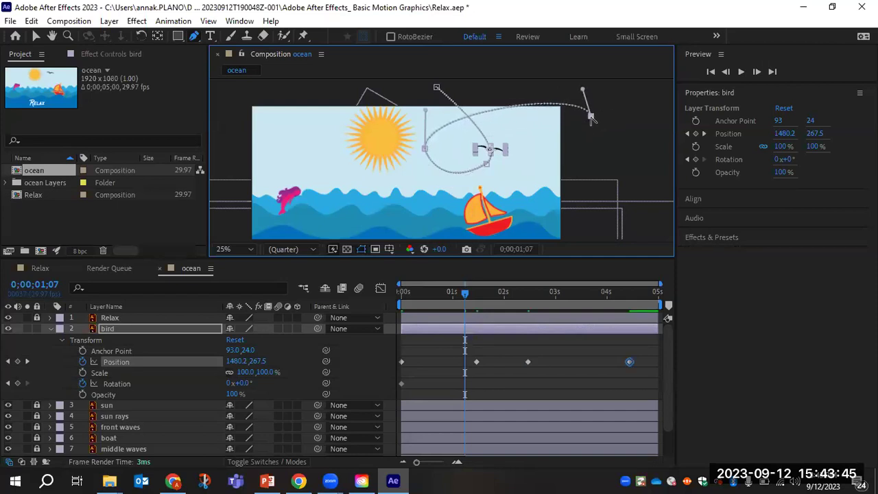
{"action": "left_click_drag", "start_coordinate": [592, 124], "coordinate": [596, 123]}
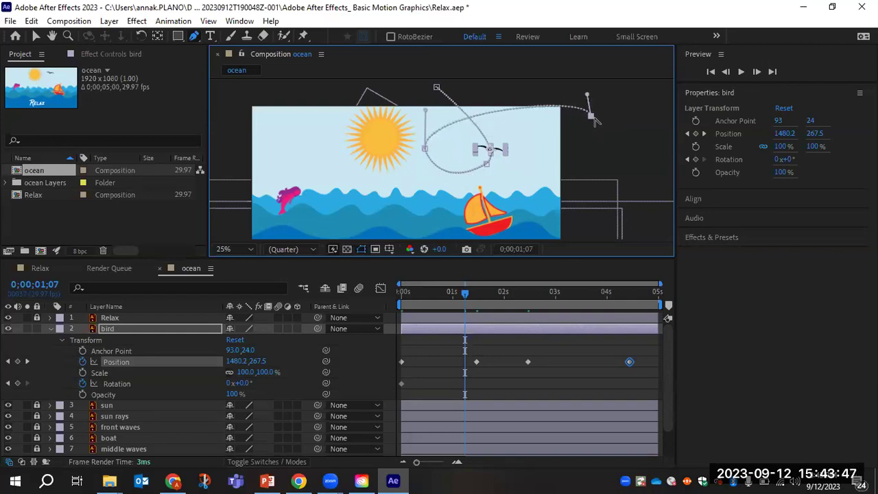
Pull the path's end vertex lower so it runs flatter, then preview from 0;00;00;00.
{"action": "left_click", "coordinate": [37, 35]}
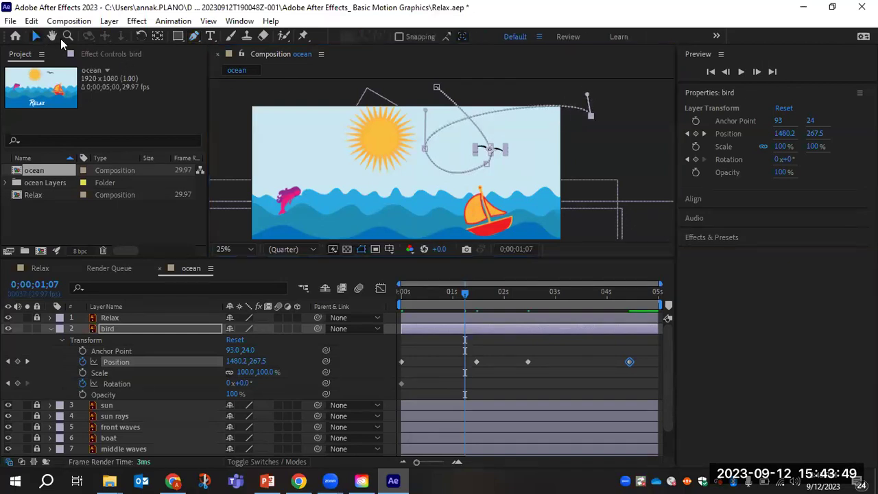
{"action": "left_click_drag", "start_coordinate": [591, 116], "coordinate": [592, 151]}
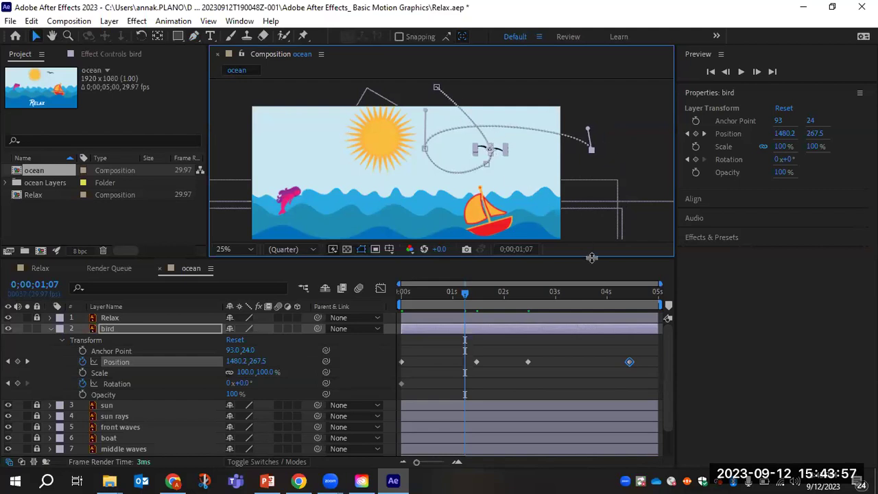
{"action": "left_click_drag", "start_coordinate": [447, 291], "coordinate": [344, 292]}
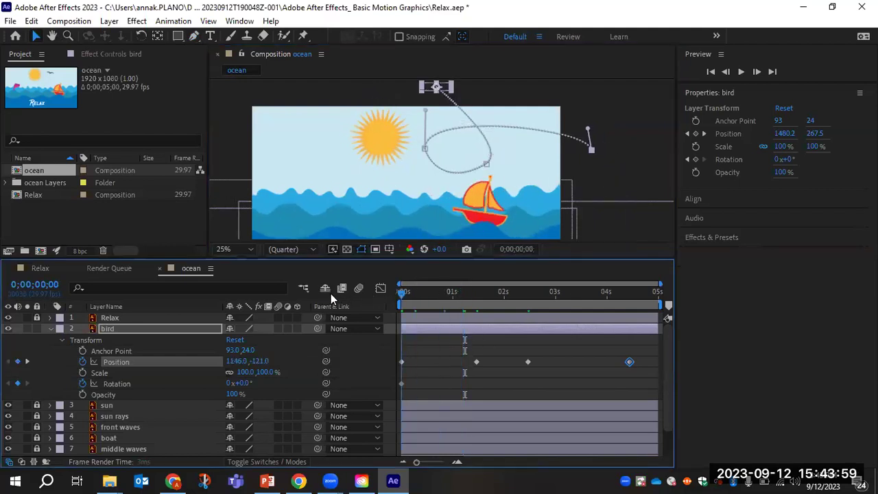
{"action": "key", "text": "space"}
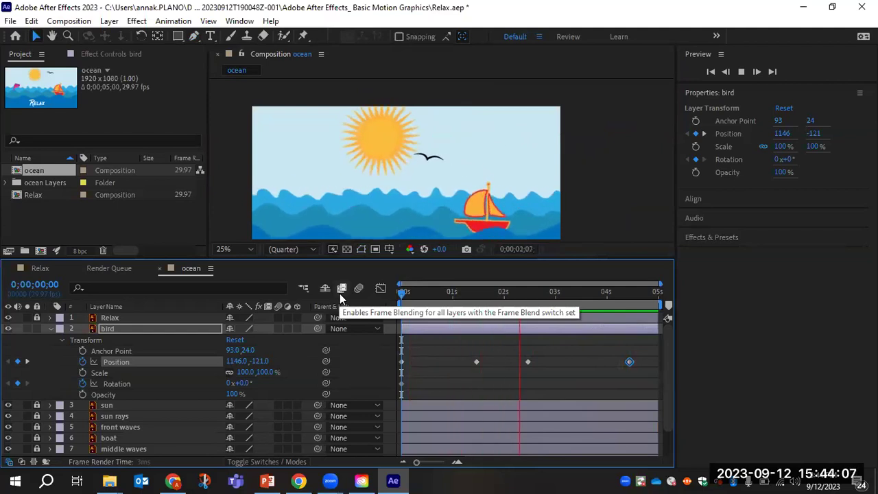
Move the bird's middle Position keyframe earlier to about 0;00;01;14 and preview the new timing.
{"action": "key", "text": "space"}
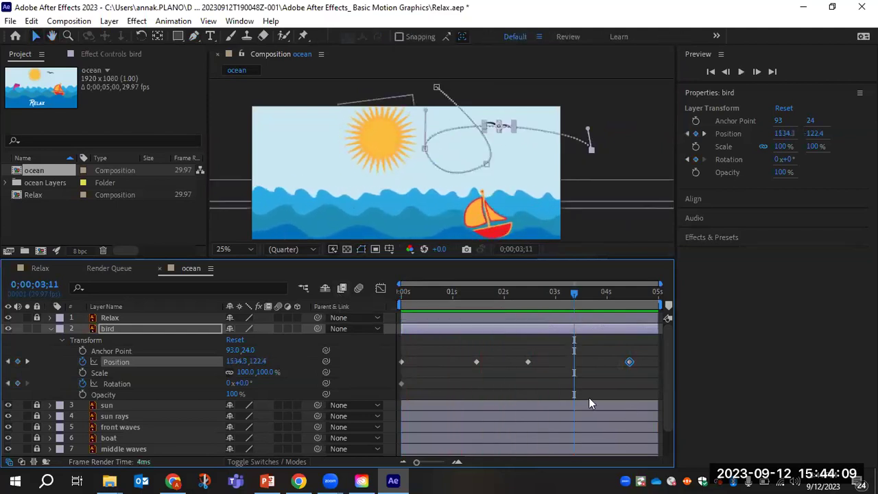
{"action": "left_click_drag", "start_coordinate": [526, 362], "coordinate": [466, 362]}
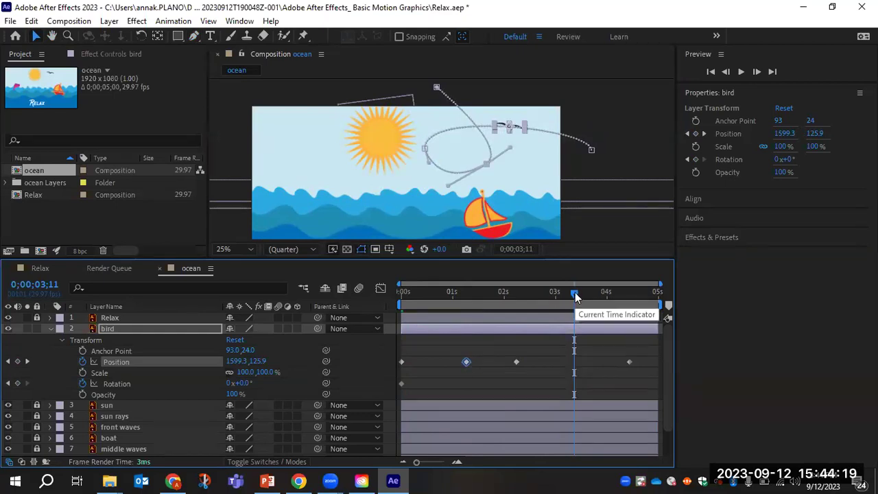
{"action": "left_click_drag", "start_coordinate": [561, 293], "coordinate": [342, 322]}
{"action": "key", "text": "space"}
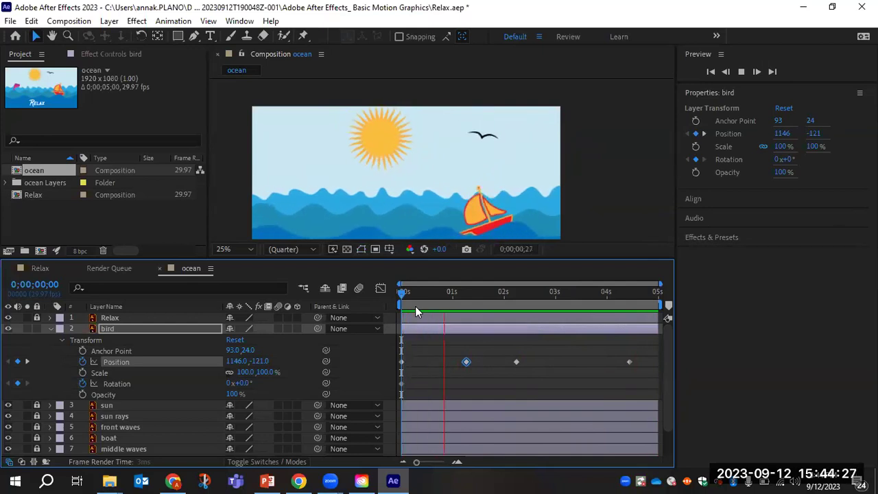
{"action": "key", "text": "space"}
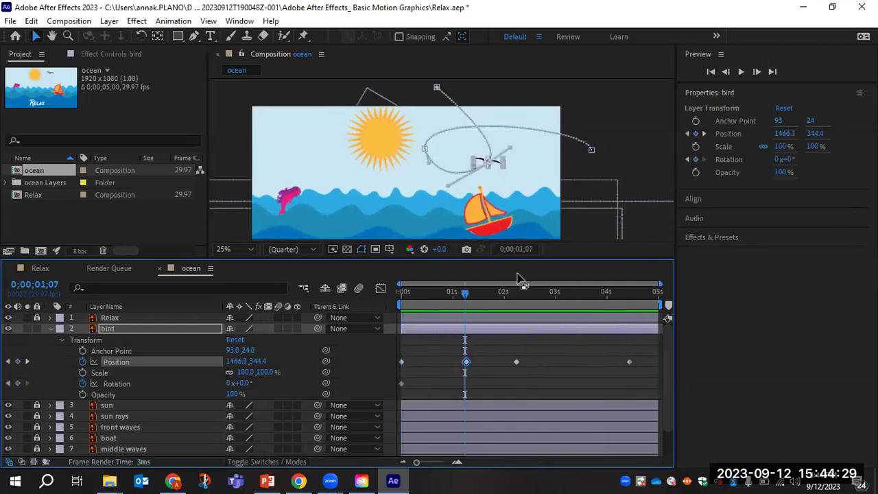
Add bird Rotation keyframes of -37° at 0;00;01;19 and +9° at 0;00;02;19.
{"action": "left_click_drag", "start_coordinate": [465, 293], "coordinate": [482, 294]}
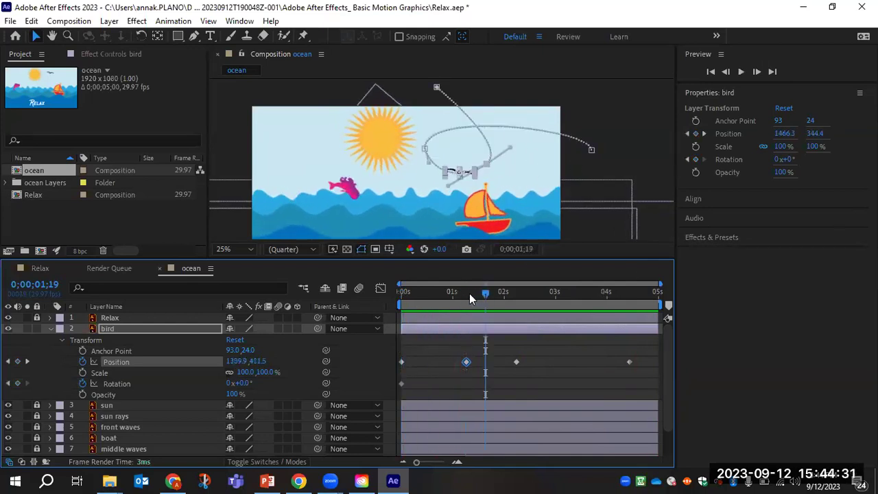
{"action": "left_click_drag", "start_coordinate": [241, 383], "coordinate": [279, 387]}
{"action": "left_click_drag", "start_coordinate": [487, 292], "coordinate": [541, 307]}
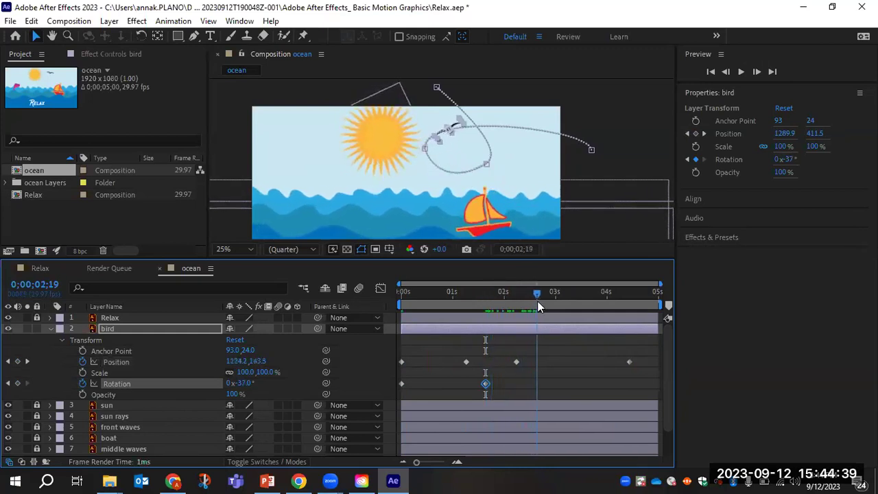
{"action": "left_click_drag", "start_coordinate": [239, 388], "coordinate": [277, 390]}
{"action": "left_click_drag", "start_coordinate": [539, 292], "coordinate": [383, 304]}
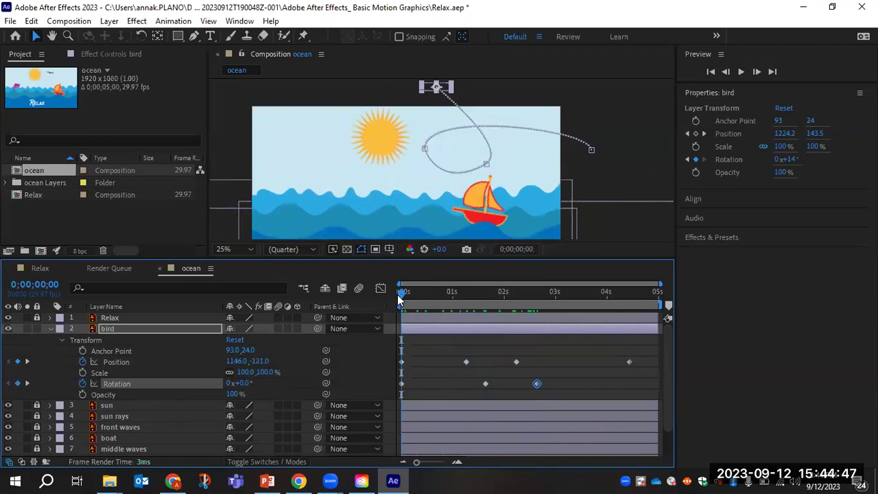
Preview the finished flight, then lock the bird layer and collapse its Transform properties.
{"action": "key", "text": "space"}
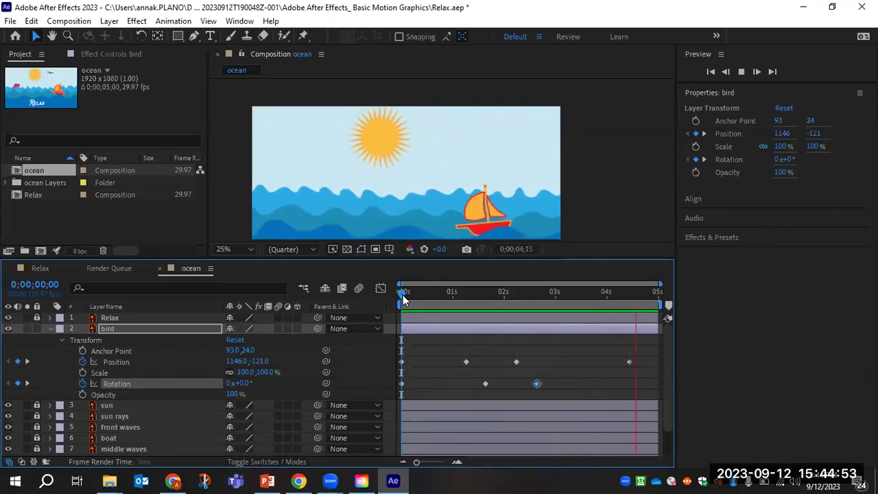
{"action": "key", "text": "space"}
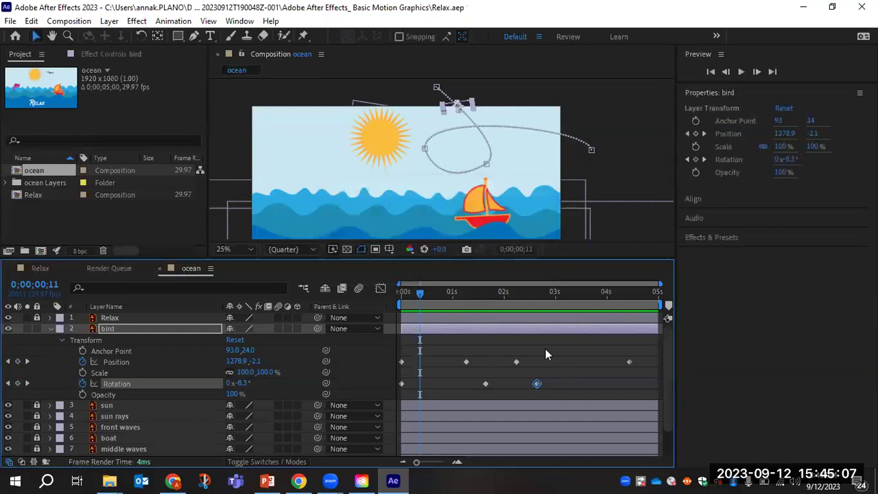
{"action": "left_click", "coordinate": [37, 328]}
{"action": "left_click", "coordinate": [50, 327]}
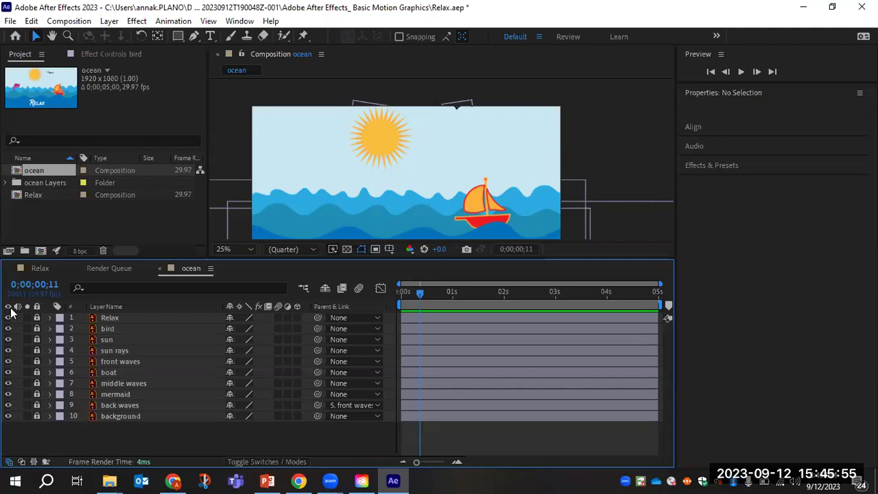
Send the ocean composition to Adobe Media Encoder via File > Export > Add to Adobe Media Encoder Queue.
{"action": "left_click", "coordinate": [11, 21]}
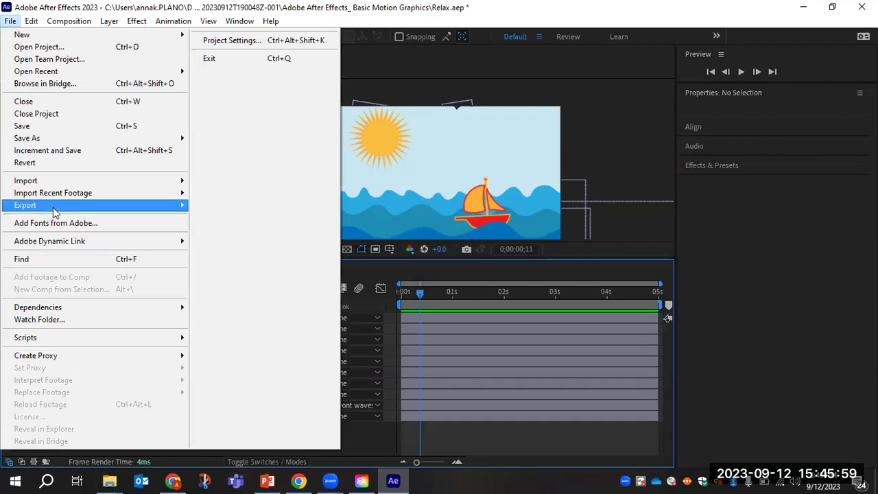
{"action": "mouse_move", "coordinate": [55, 205]}
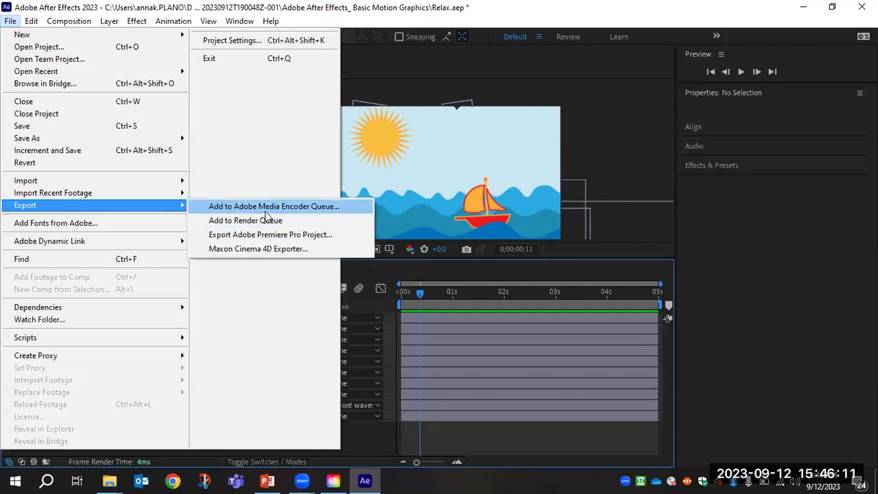
{"action": "left_click", "coordinate": [286, 209]}
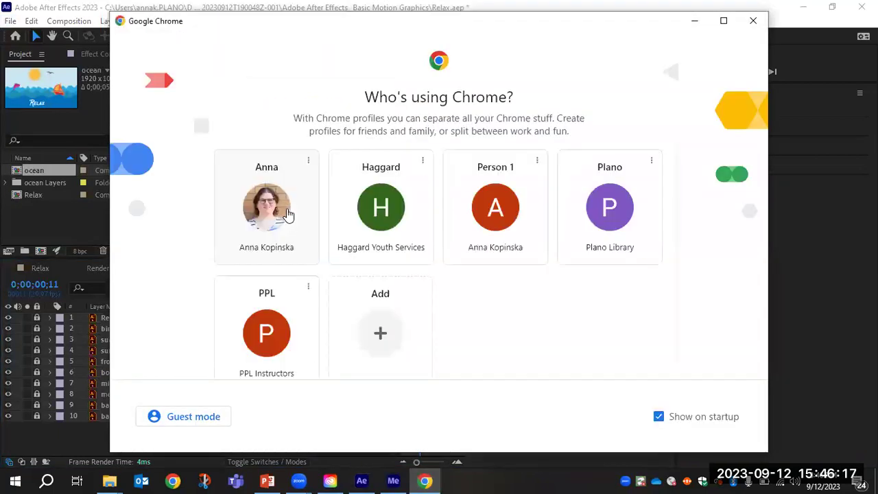
Minimize the Chrome profile picker window so the Media Encoder queue shows.
{"action": "left_click", "coordinate": [704, 24]}
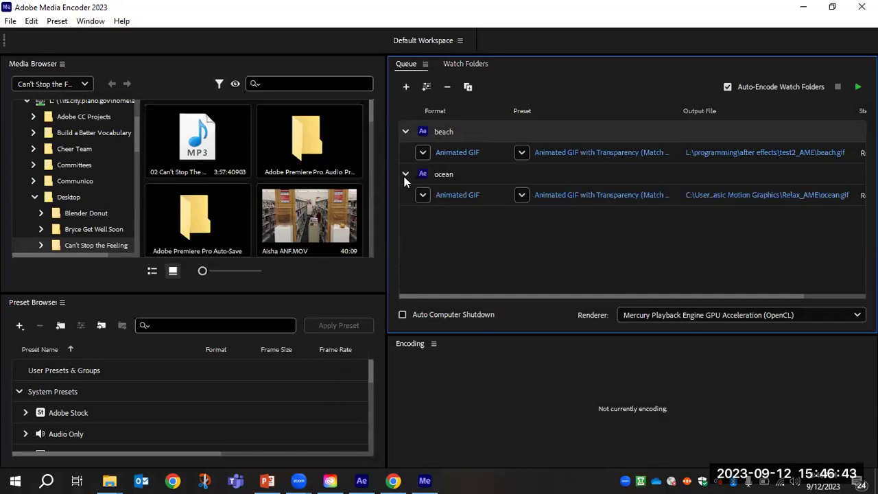
Remove the beach job from the queue and confirm, leaving only the ocean Animated GIF job.
{"action": "left_click", "coordinate": [449, 175]}
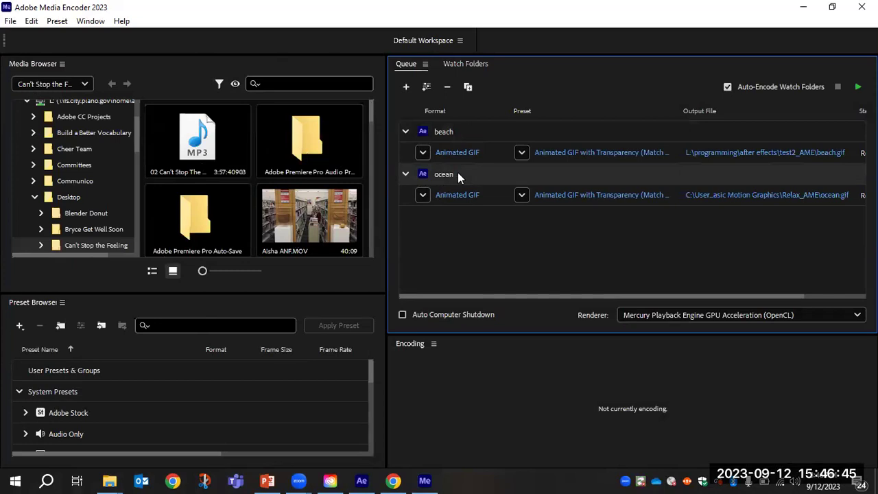
{"action": "right_click", "coordinate": [446, 175]}
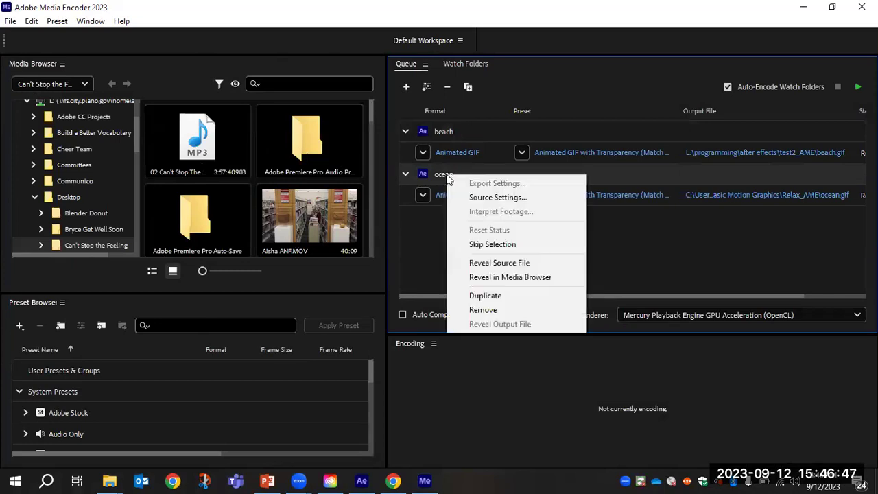
{"action": "left_click", "coordinate": [432, 246]}
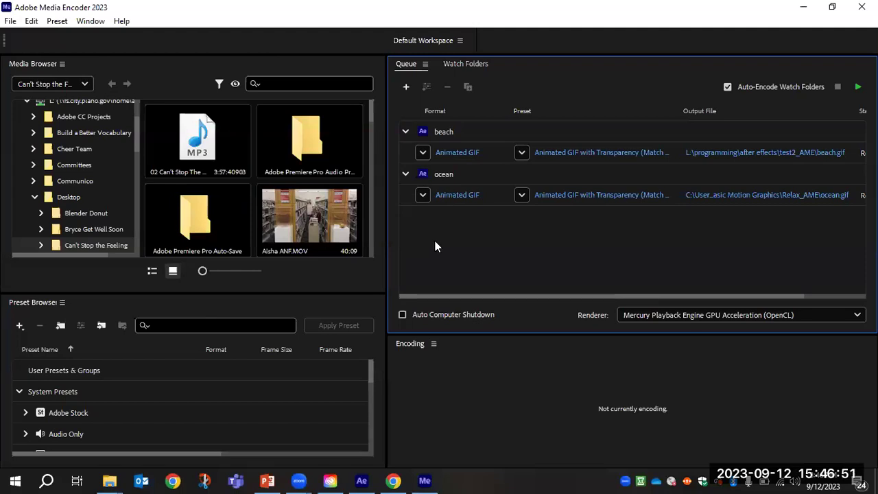
{"action": "left_click", "coordinate": [450, 134]}
{"action": "right_click", "coordinate": [448, 132]}
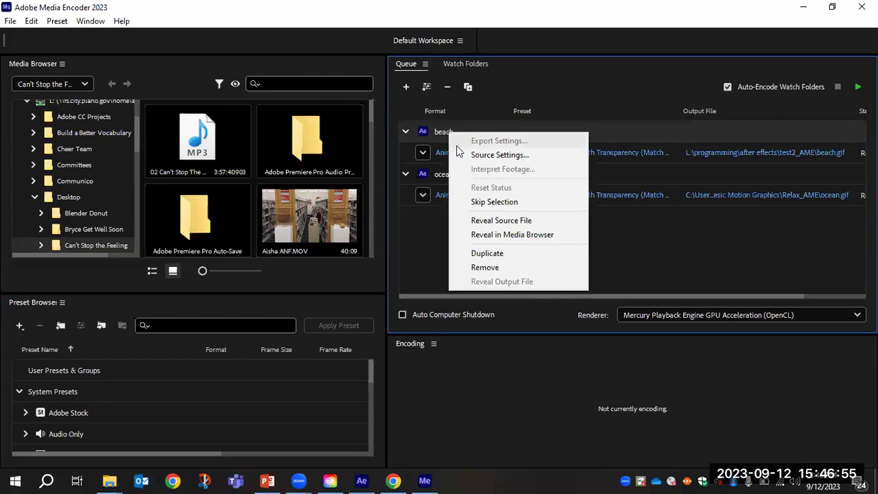
{"action": "left_click", "coordinate": [489, 266]}
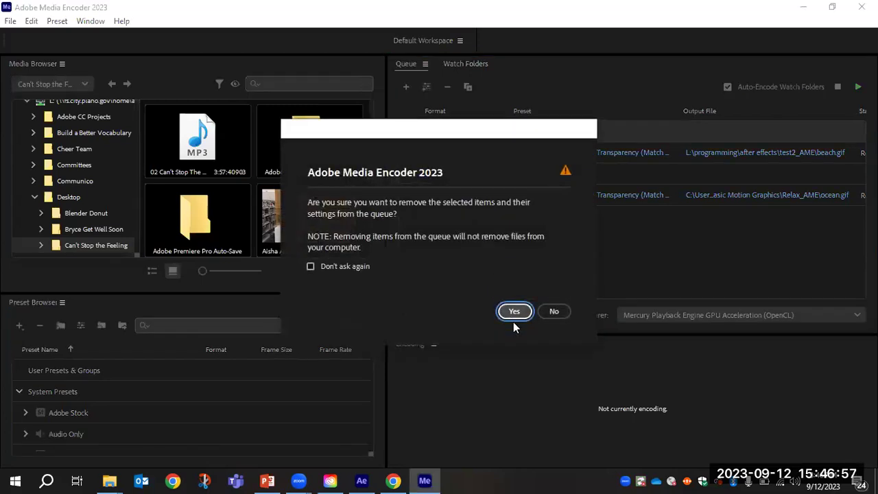
{"action": "left_click", "coordinate": [513, 311]}
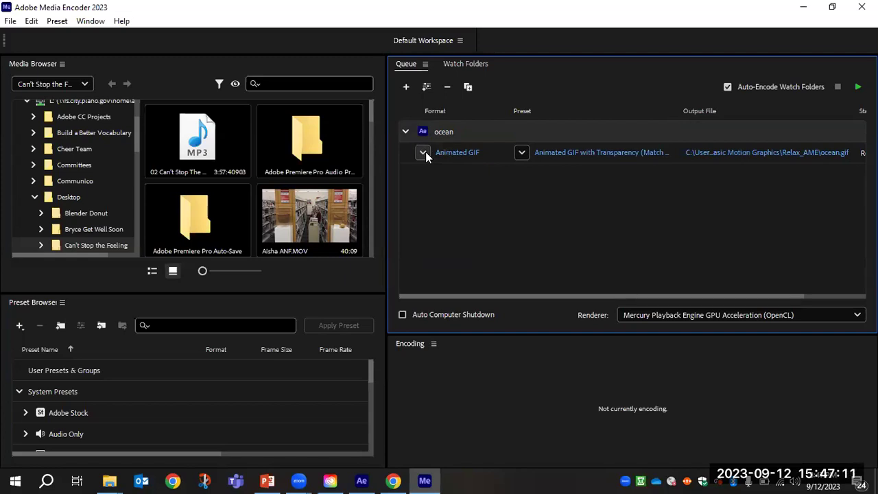
{"action": "left_click", "coordinate": [423, 153]}
Keep Animated GIF as the ocean job's format and open its export settings.
{"action": "left_click_drag", "start_coordinate": [525, 233], "coordinate": [509, 157]}
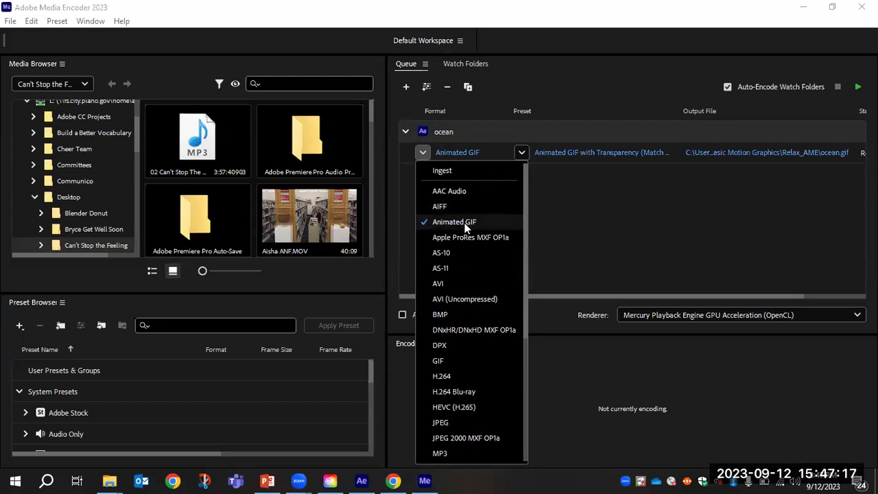
{"action": "left_click_drag", "start_coordinate": [526, 205], "coordinate": [526, 247]}
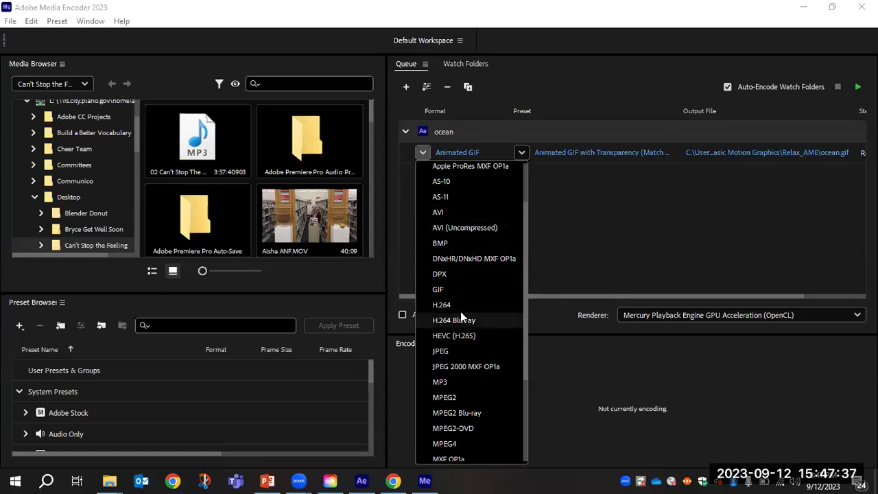
{"action": "left_click", "coordinate": [554, 186]}
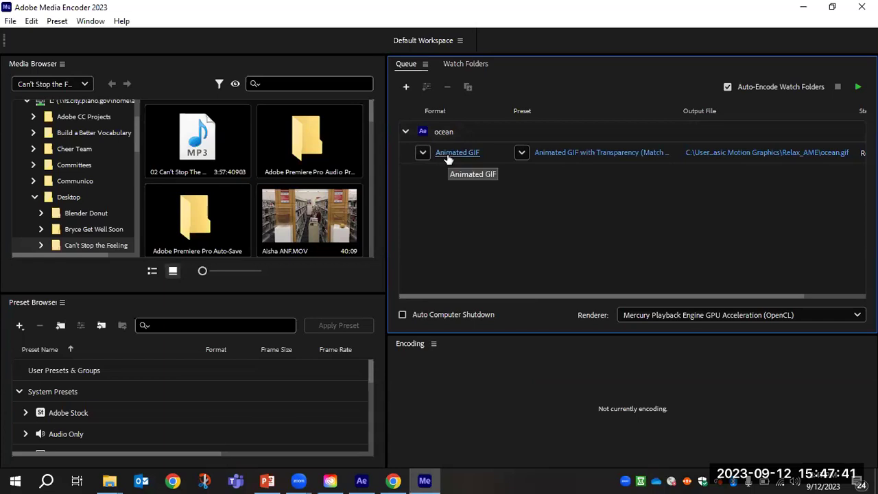
{"action": "left_click", "coordinate": [606, 153]}
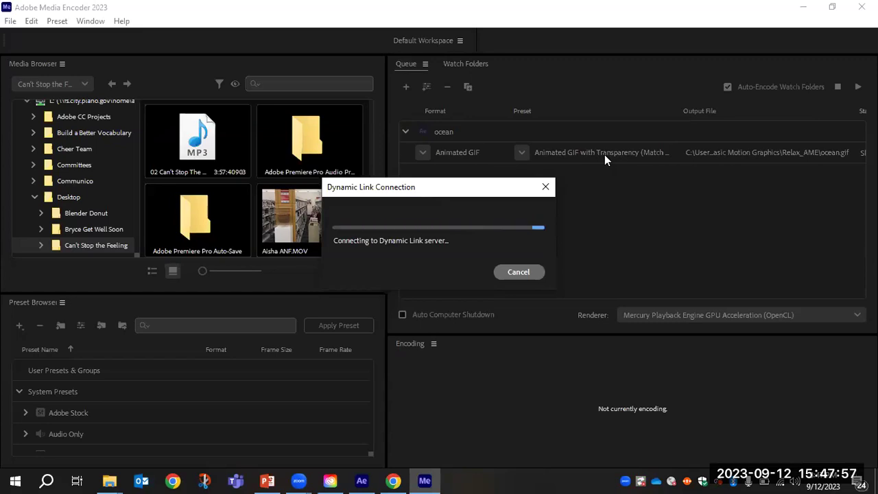
In the ocean export settings, turn off Match Source so width and height become editable.
{"action": "left_click", "coordinate": [604, 152]}
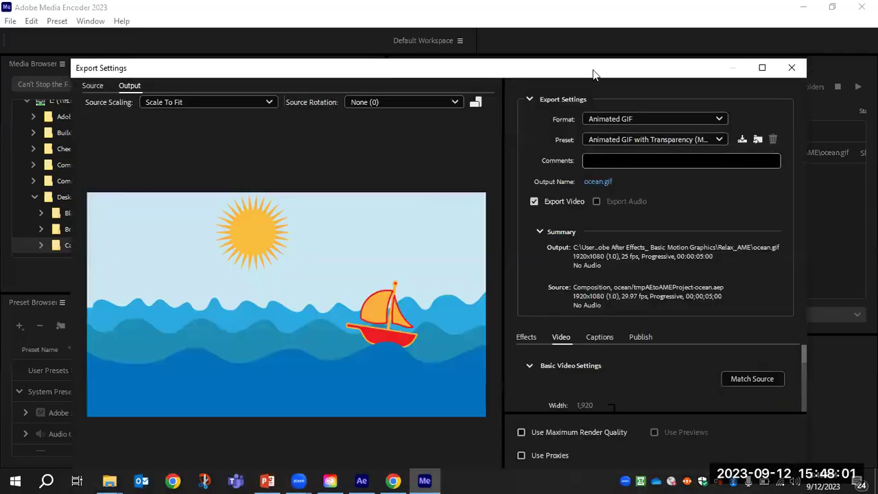
{"action": "left_click_drag", "start_coordinate": [592, 65], "coordinate": [588, 26]}
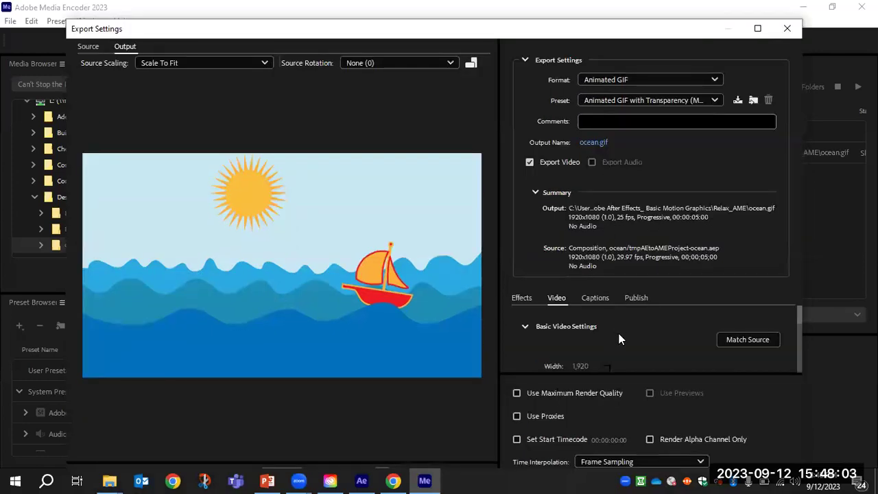
{"action": "scroll", "coordinate": [624, 334], "scroll_direction": "down", "scroll_amount": 1}
{"action": "scroll", "coordinate": [635, 338], "scroll_direction": "down", "scroll_amount": 1}
{"action": "scroll", "coordinate": [648, 339], "scroll_direction": "down", "scroll_amount": 2}
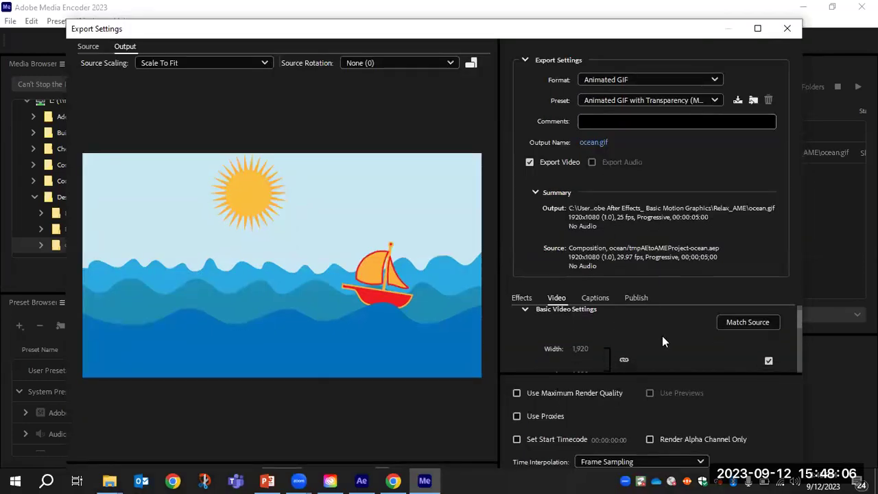
{"action": "left_click", "coordinate": [736, 319]}
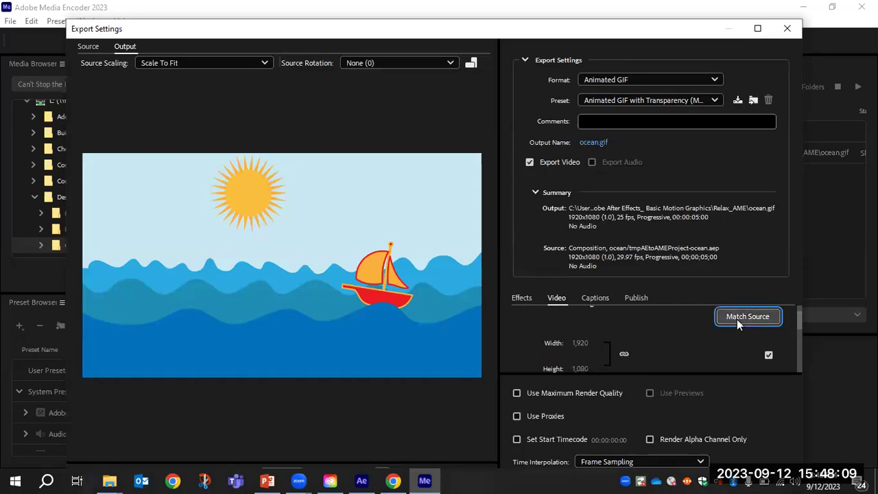
{"action": "scroll", "coordinate": [626, 346], "scroll_direction": "down", "scroll_amount": 2}
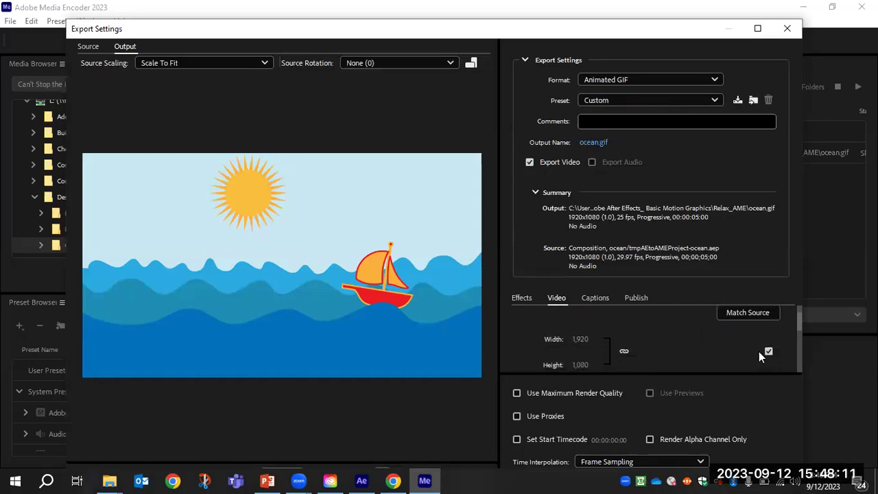
{"action": "left_click", "coordinate": [768, 353]}
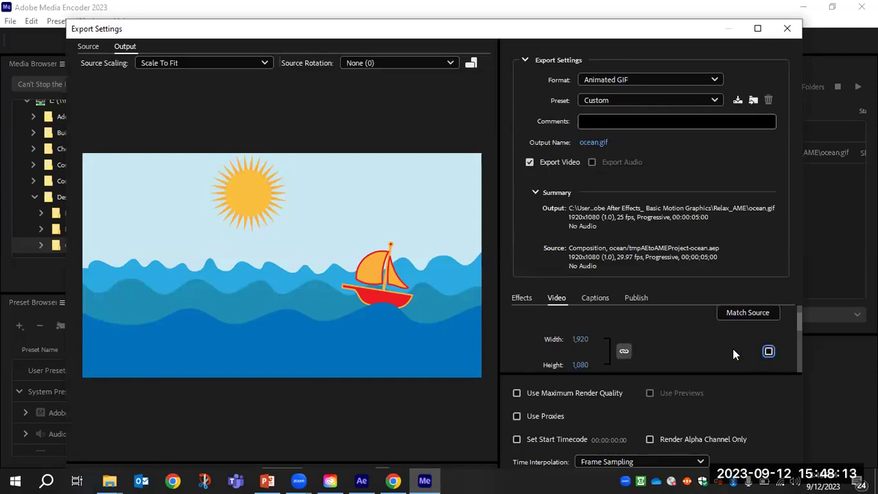
{"action": "scroll", "coordinate": [745, 332], "scroll_direction": "down", "scroll_amount": 1}
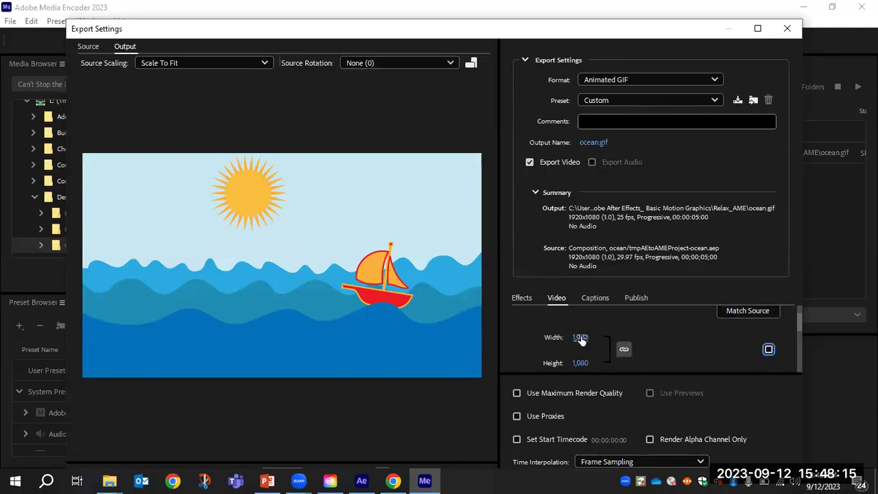
Scale the linked output size down to 603×339 and apply the settings.
{"action": "left_click_drag", "start_coordinate": [583, 338], "coordinate": [425, 343]}
{"action": "left_click_drag", "start_coordinate": [579, 337], "coordinate": [263, 349]}
{"action": "left_click_drag", "start_coordinate": [576, 337], "coordinate": [219, 342]}
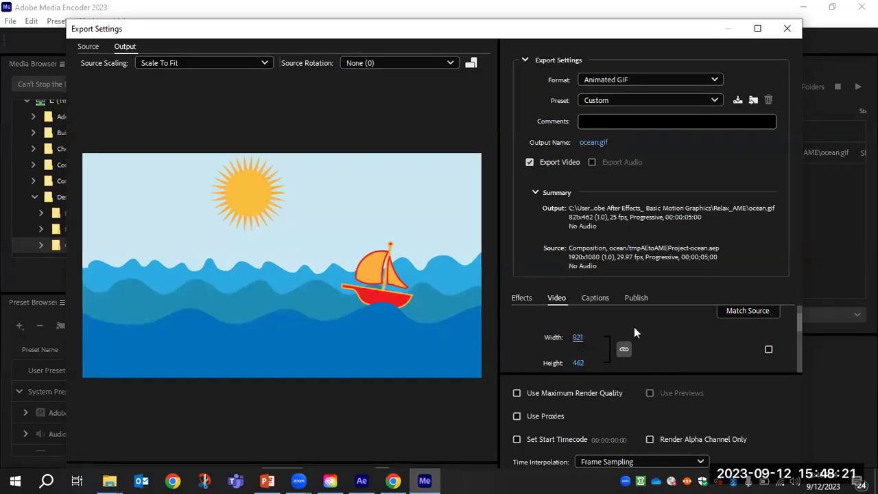
{"action": "left_click_drag", "start_coordinate": [576, 341], "coordinate": [442, 346]}
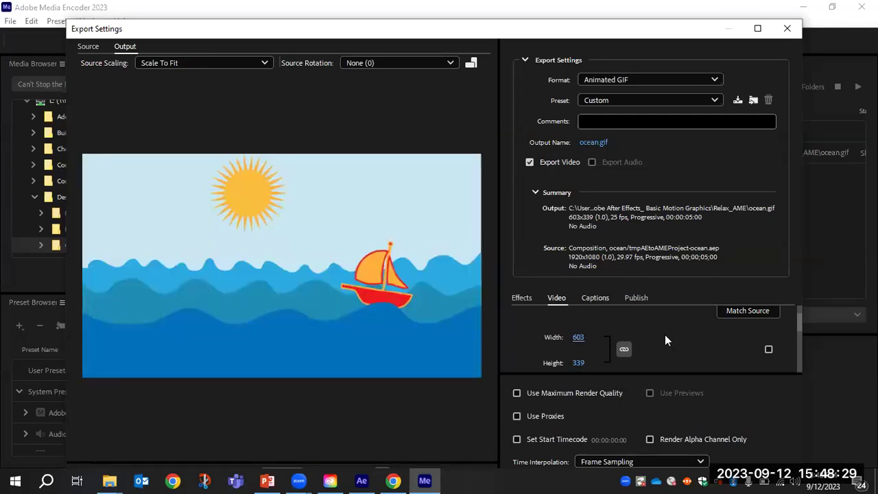
{"action": "scroll", "coordinate": [667, 335], "scroll_direction": "down", "scroll_amount": 1}
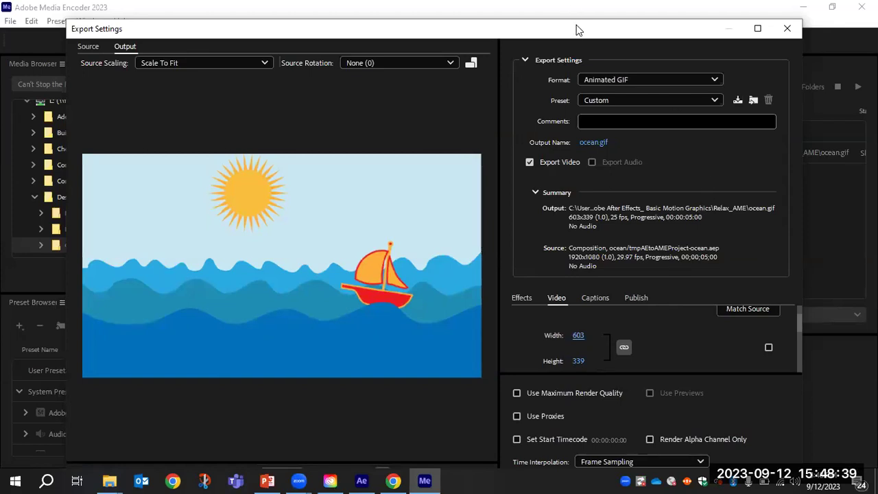
{"action": "left_click_drag", "start_coordinate": [576, 29], "coordinate": [579, 11]}
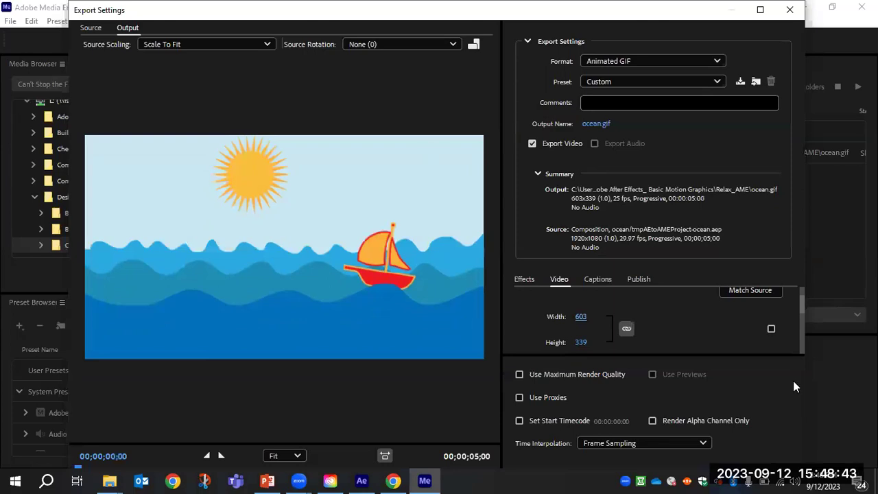
{"action": "left_click", "coordinate": [759, 11]}
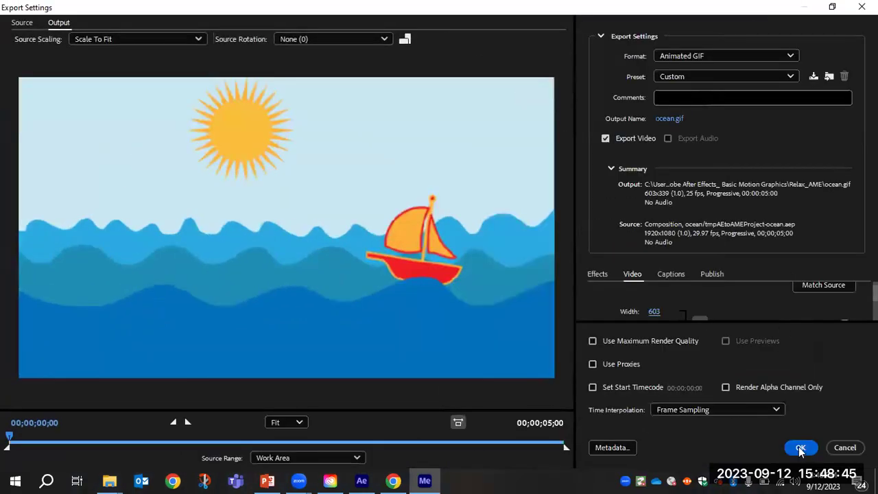
{"action": "left_click", "coordinate": [800, 449]}
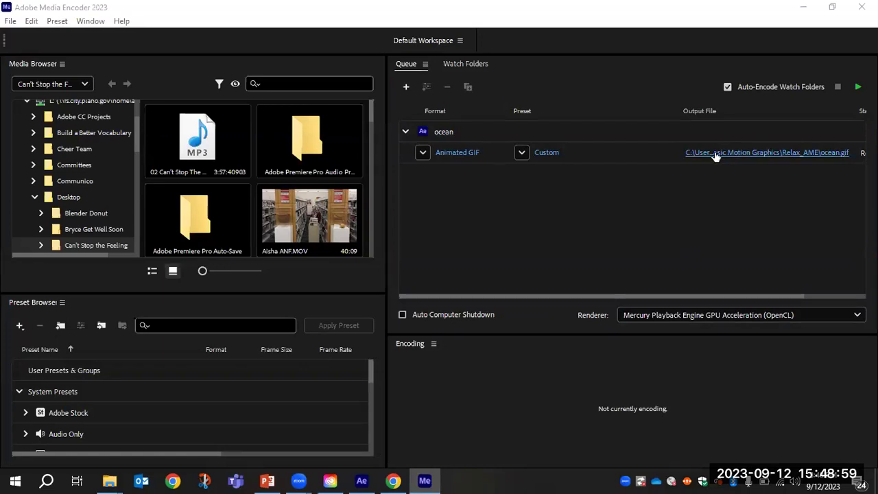
Save ocean.gif to Downloads > Adobe After Effects_ Basic Motion Graphics > Adobe After Effects_ Basic Motion Graphics.
{"action": "left_click", "coordinate": [739, 153]}
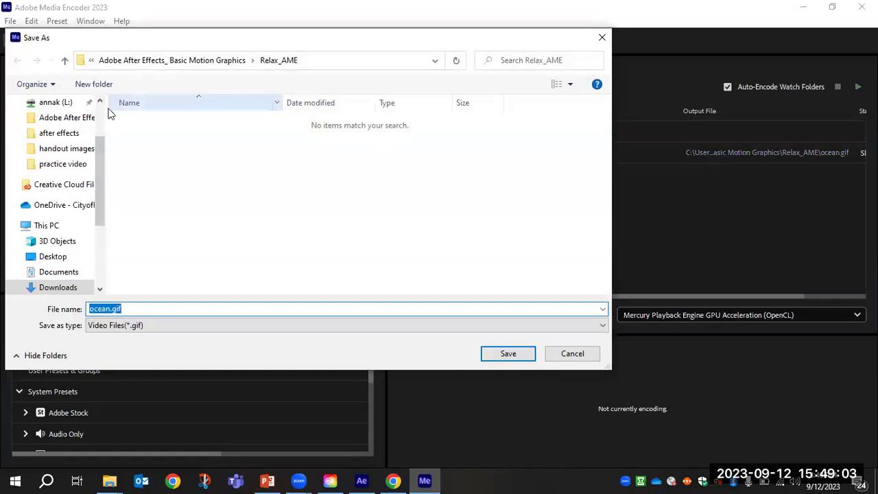
{"action": "scroll", "coordinate": [102, 129], "scroll_direction": "up", "scroll_amount": 2}
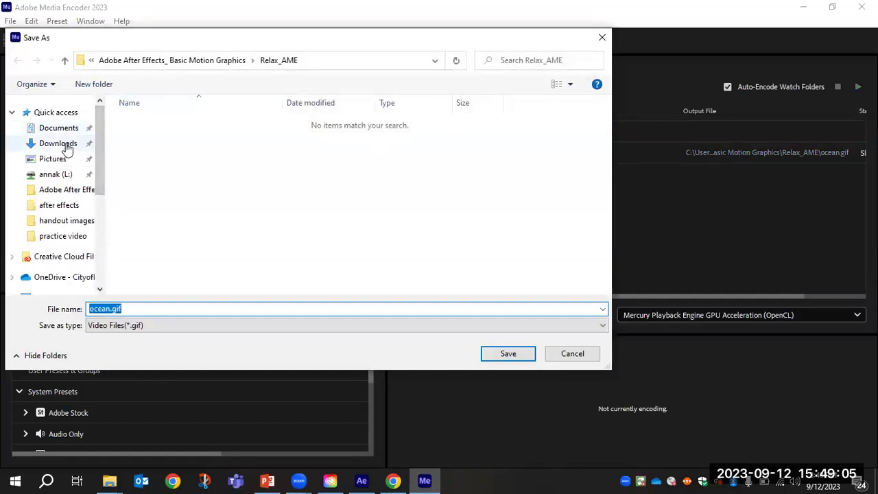
{"action": "left_click", "coordinate": [69, 144]}
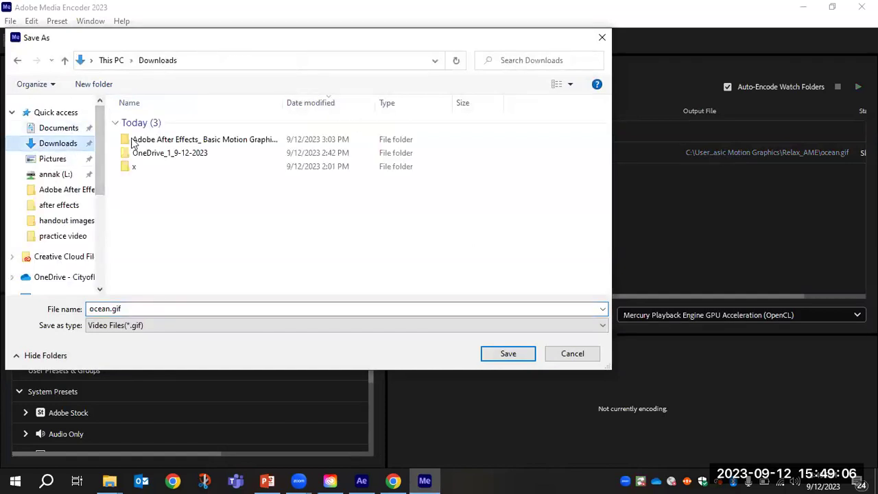
{"action": "double_click", "coordinate": [169, 143]}
{"action": "left_click", "coordinate": [174, 125]}
{"action": "double_click", "coordinate": [174, 125]}
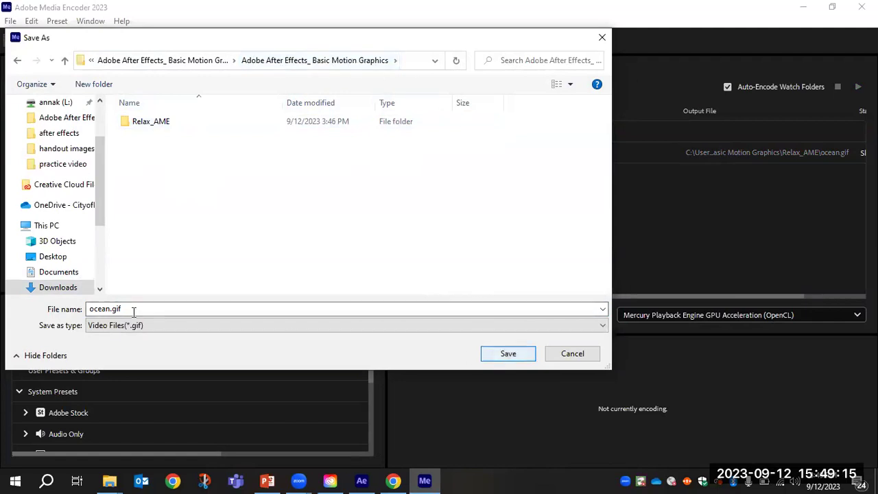
{"action": "left_click", "coordinate": [519, 355]}
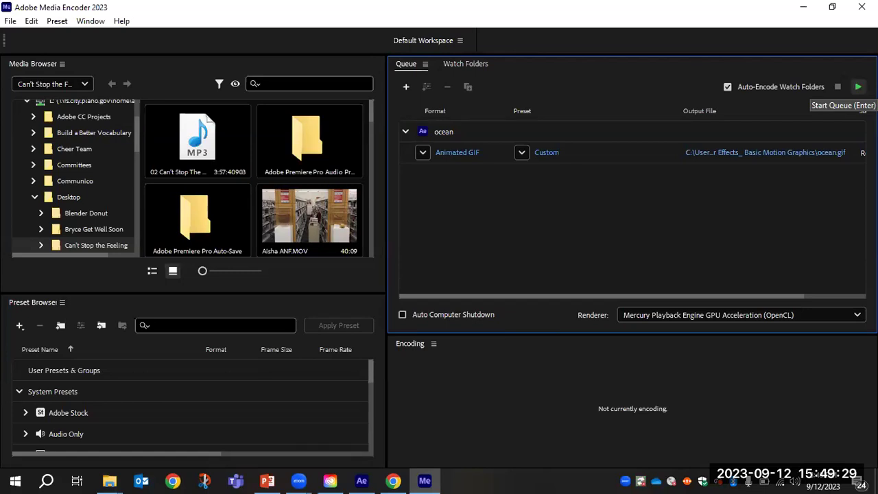
{"action": "left_click", "coordinate": [858, 86]}
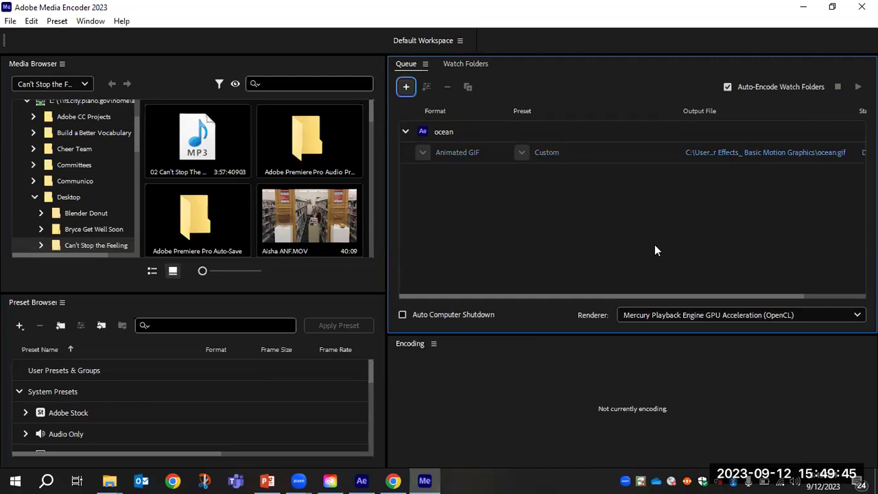
Minimize Media Encoder once ocean.gif has finished encoding.
{"action": "left_click", "coordinate": [803, 8]}
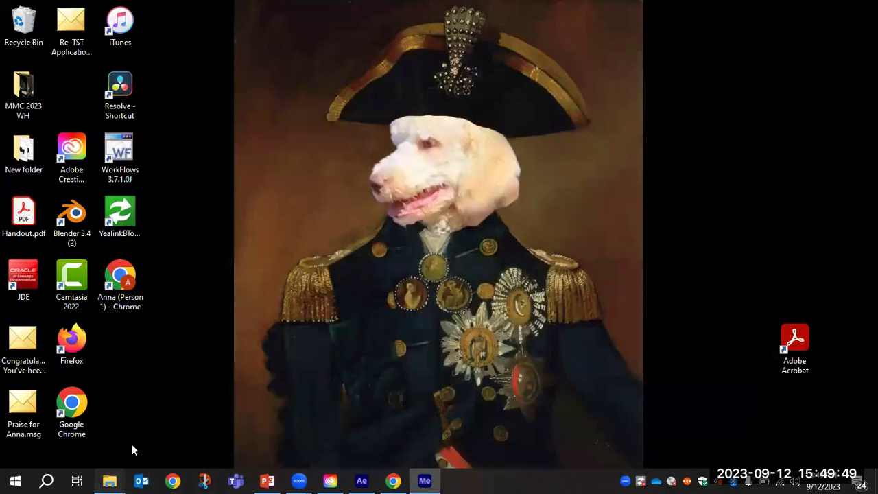
Close both OneDrive folder windows from the taskbar's File Explorer previews.
{"action": "mouse_move", "coordinate": [110, 479]}
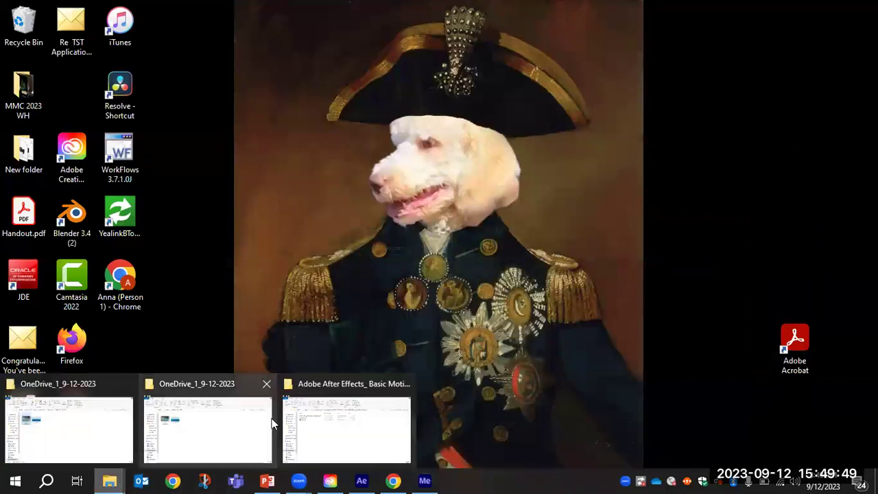
{"action": "left_click", "coordinate": [128, 384]}
{"action": "left_click", "coordinate": [129, 385]}
Preview ocean.gif in the Basic Motion Graphics folder, close it, and minimize Explorer.
{"action": "left_click", "coordinate": [124, 413]}
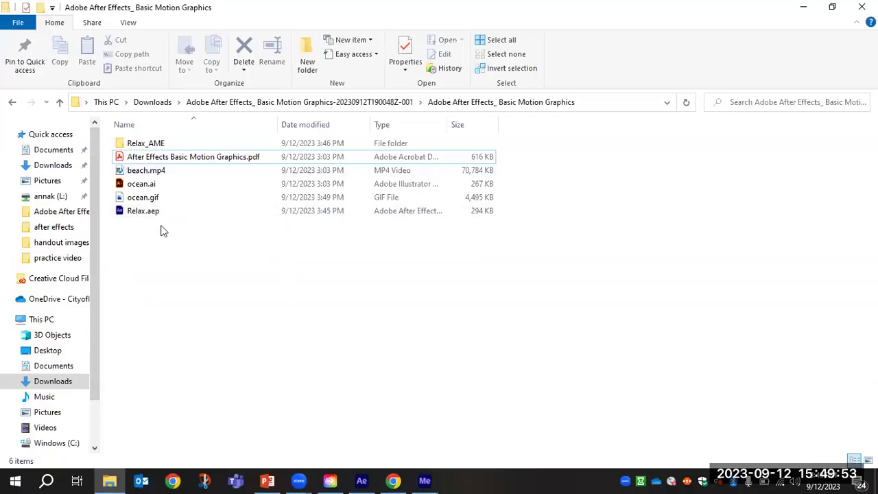
{"action": "double_click", "coordinate": [155, 199]}
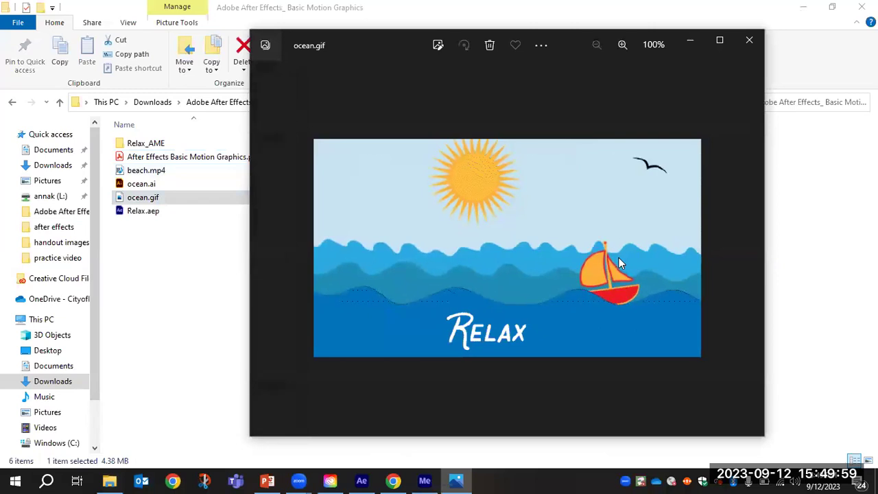
{"action": "left_click", "coordinate": [749, 39]}
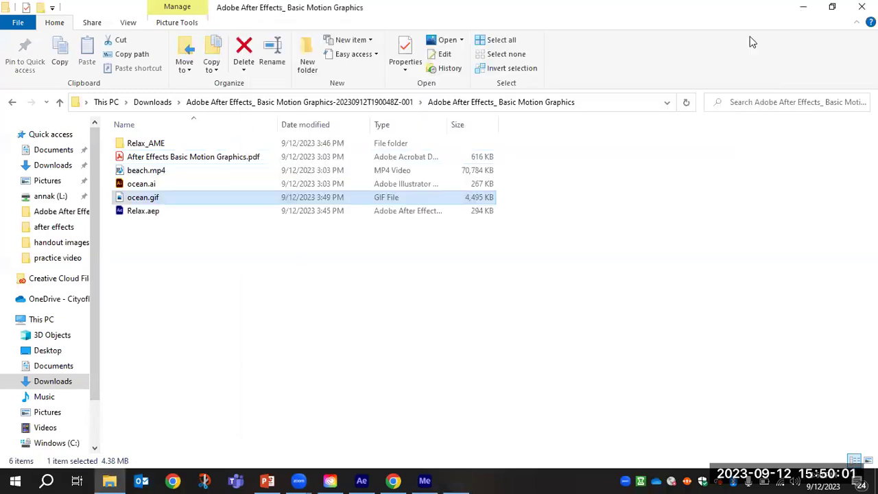
{"action": "left_click", "coordinate": [804, 7]}
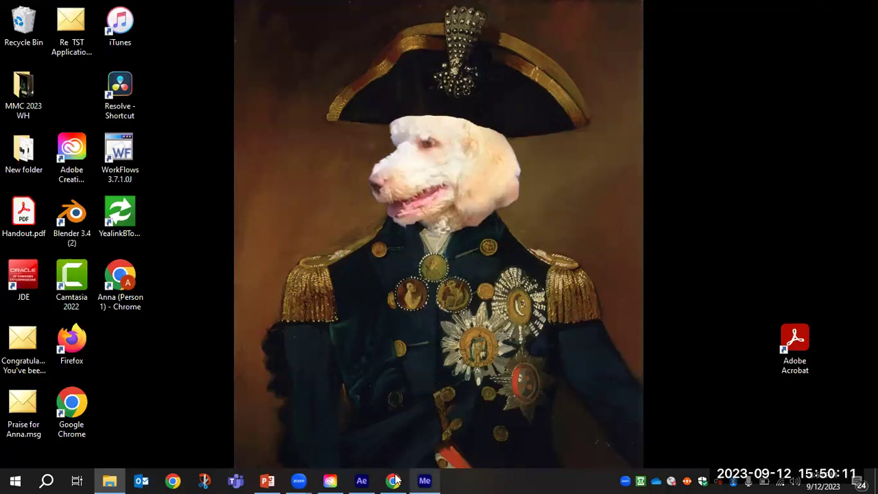
Return to After Effects and save the Relax project.
{"action": "left_click", "coordinate": [367, 480]}
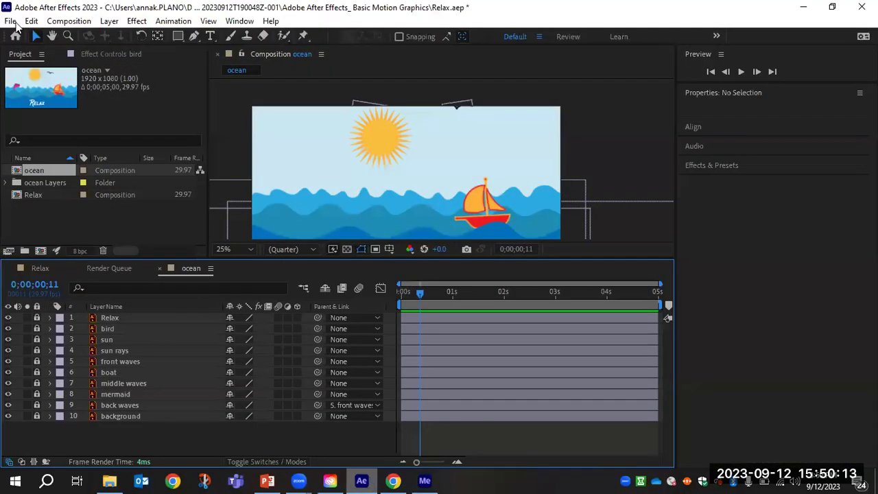
{"action": "left_click", "coordinate": [11, 22]}
{"action": "left_click", "coordinate": [36, 127]}
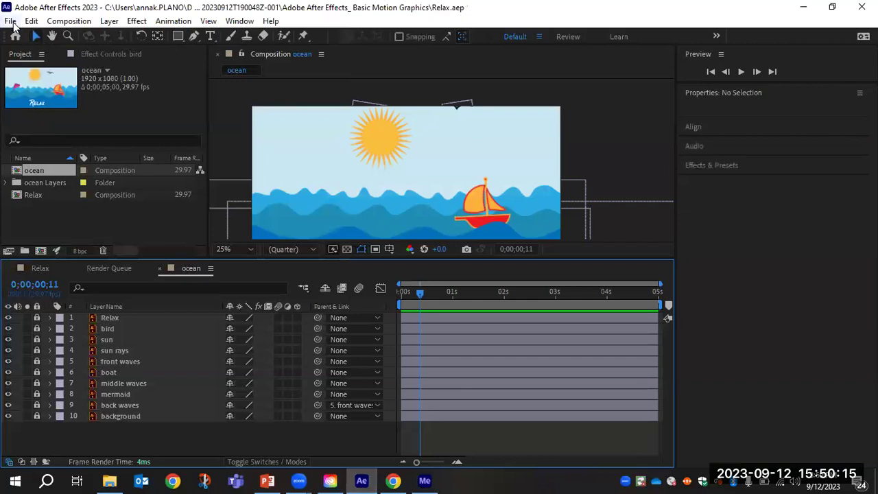
Start a new, empty untitled After Effects project.
{"action": "left_click", "coordinate": [11, 21]}
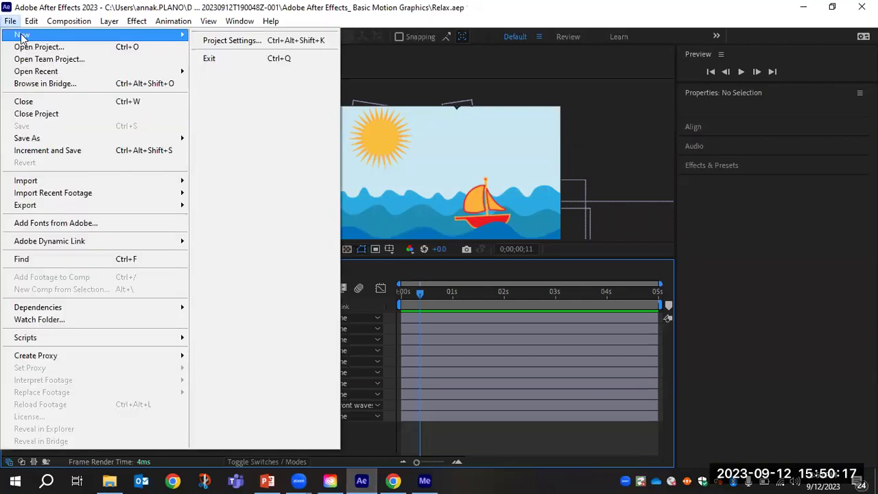
{"action": "mouse_move", "coordinate": [27, 35]}
{"action": "left_click", "coordinate": [229, 38]}
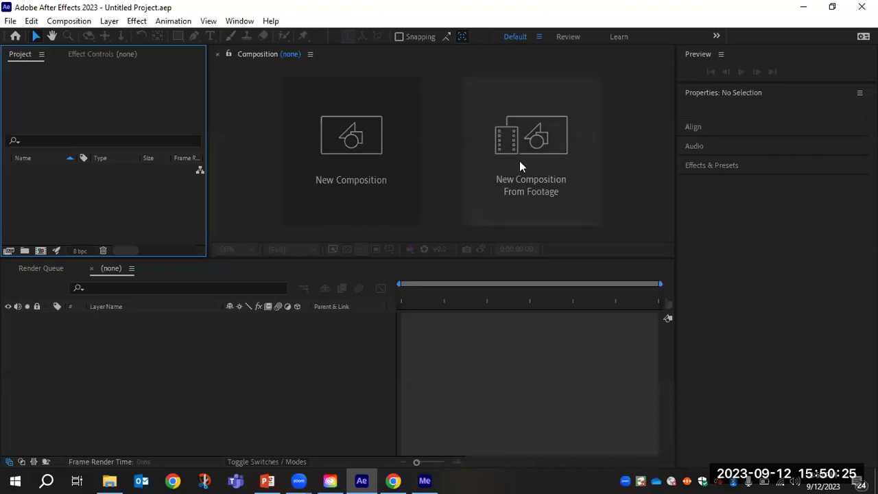
{"action": "left_click", "coordinate": [556, 157]}
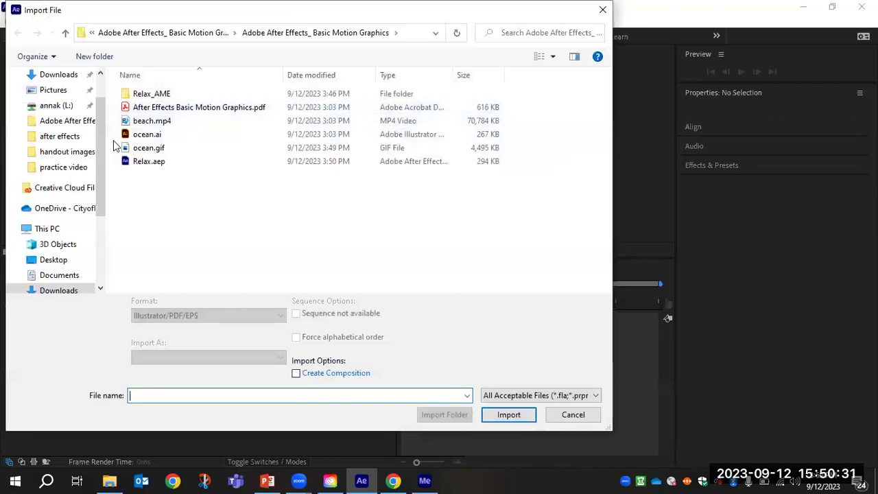
Import beach.mp4 into a new 1280x720, 25 fps beach composition.
{"action": "left_click", "coordinate": [152, 124]}
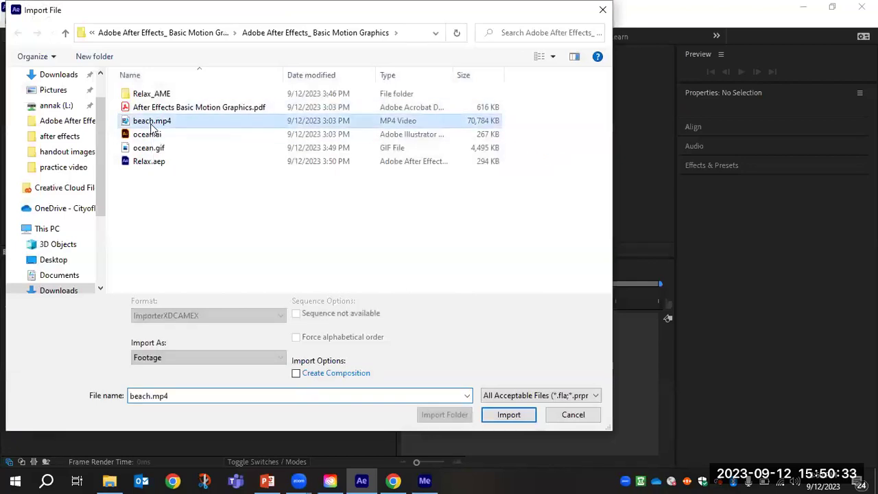
{"action": "left_click", "coordinate": [508, 415]}
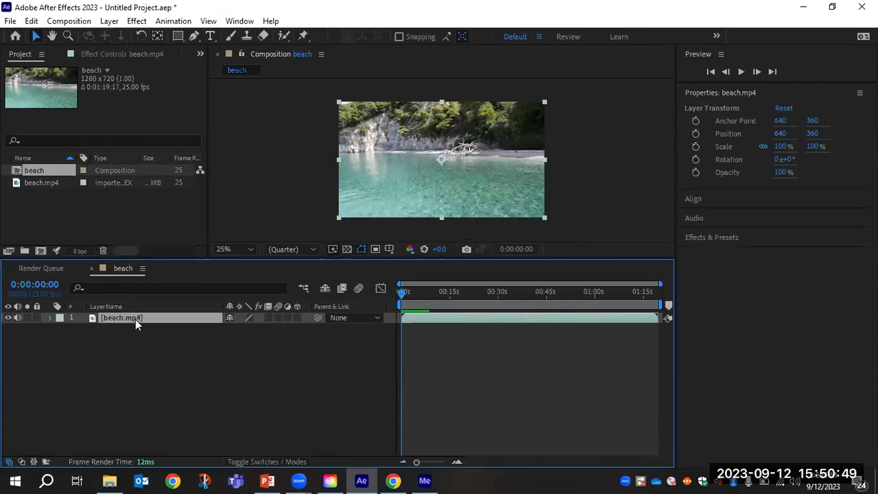
Scrub the beach footage and drag its out point left to keep roughly the first 38 seconds.
{"action": "left_click_drag", "start_coordinate": [395, 256], "coordinate": [391, 312]}
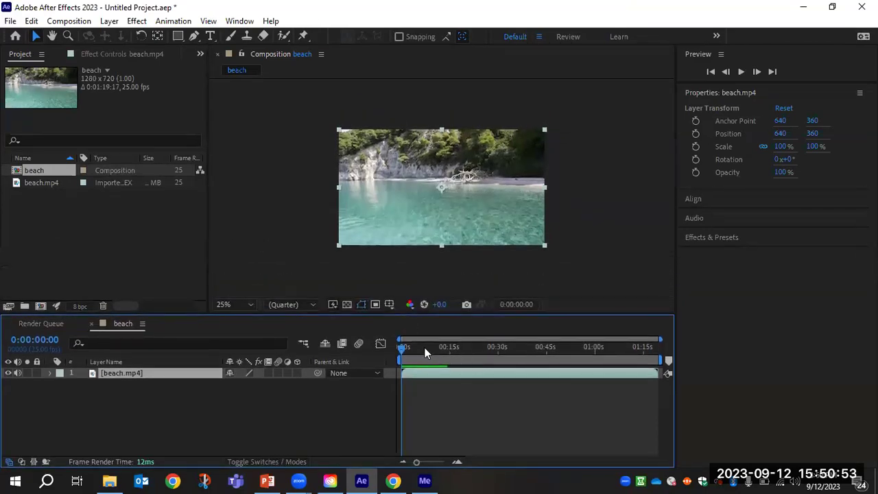
{"action": "left_click", "coordinate": [404, 346]}
{"action": "left_click_drag", "start_coordinate": [407, 347], "coordinate": [531, 363]}
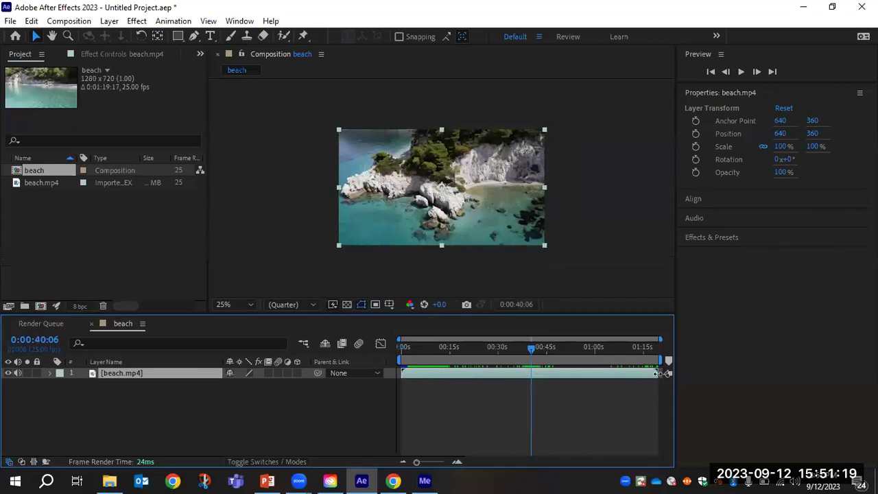
{"action": "left_click_drag", "start_coordinate": [657, 373], "coordinate": [521, 371]}
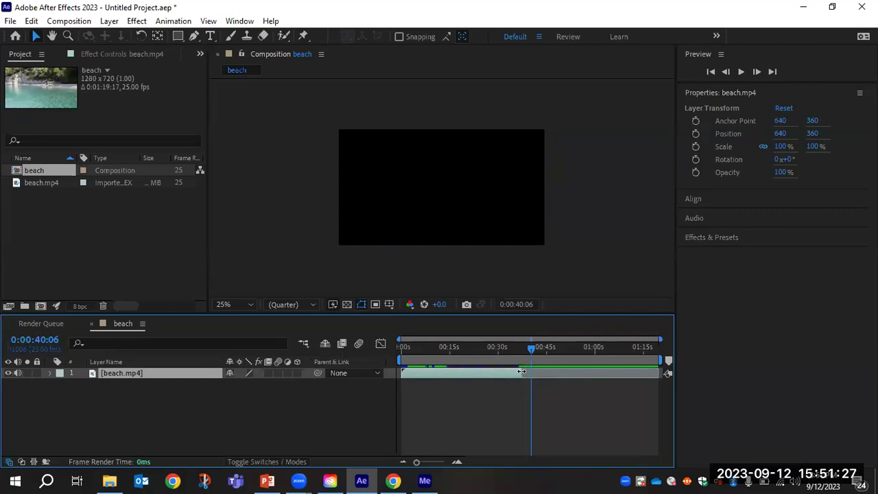
{"action": "left_click_drag", "start_coordinate": [529, 347], "coordinate": [505, 353]}
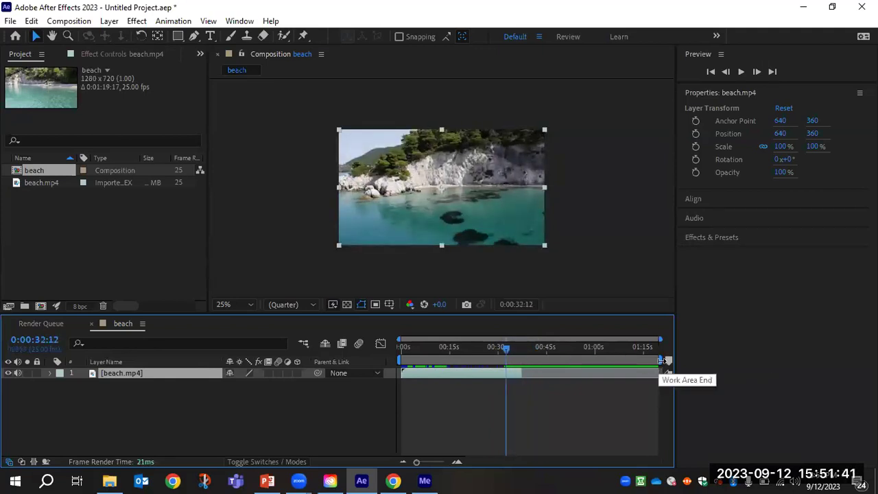
Adjust the work area and preview the trimmed beach clip.
{"action": "mouse_move", "coordinate": [660, 360]}
{"action": "left_mouse_down"}
{"action": "mouse_move", "coordinate": [522, 360]}
{"action": "mouse_move", "coordinate": [522, 351]}
{"action": "mouse_move", "coordinate": [495, 348]}
{"action": "mouse_move", "coordinate": [513, 348]}
{"action": "left_mouse_up"}
{"action": "key", "text": "space"}
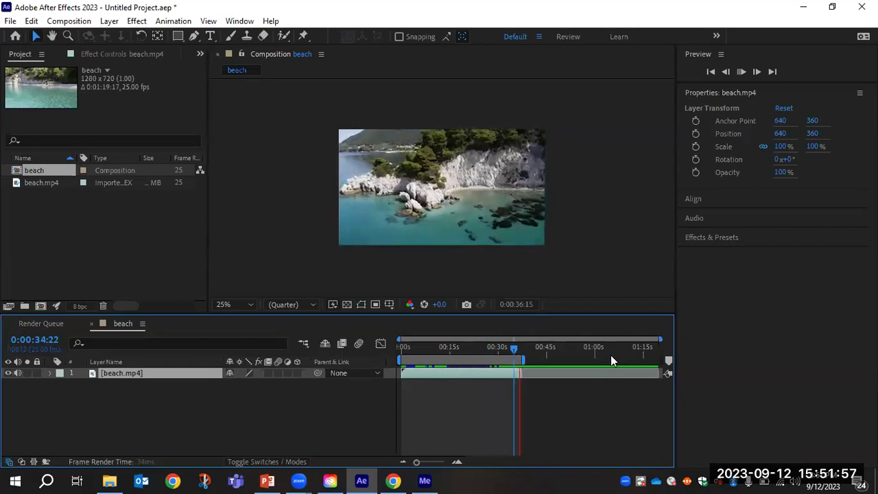
{"action": "key", "text": "space"}
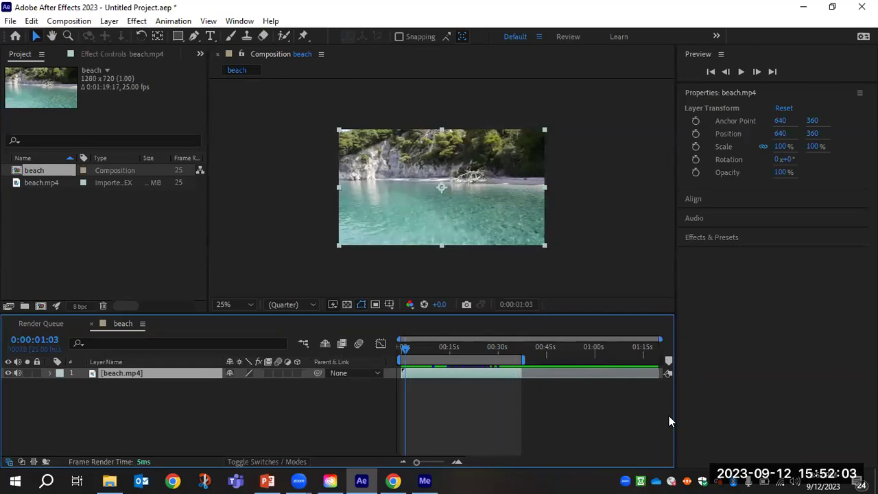
Zoom the timeline in on the trimmed clip and bring up the Animation menu's Track Camera command.
{"action": "left_click_drag", "start_coordinate": [416, 461], "coordinate": [430, 466]}
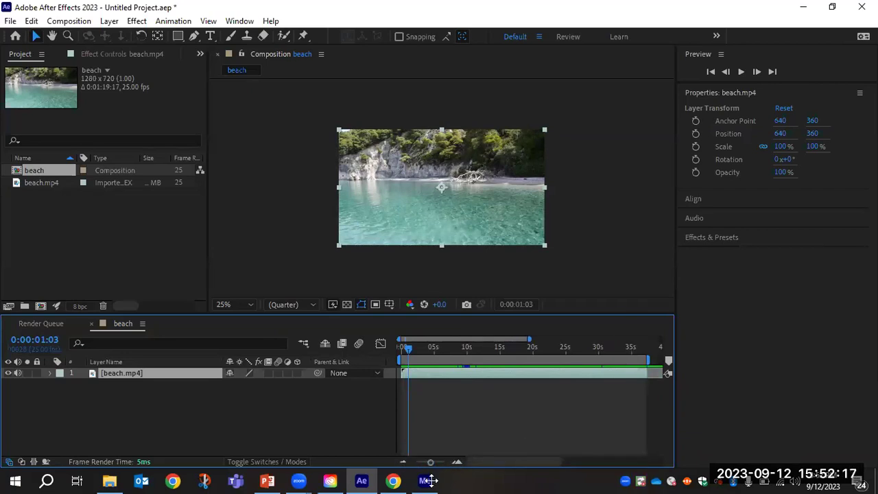
{"action": "left_click", "coordinate": [427, 480]}
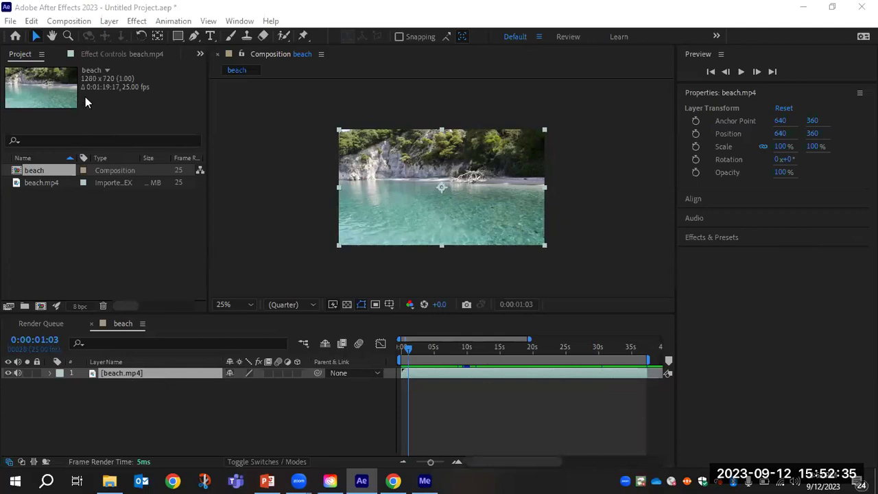
{"action": "left_click", "coordinate": [173, 20]}
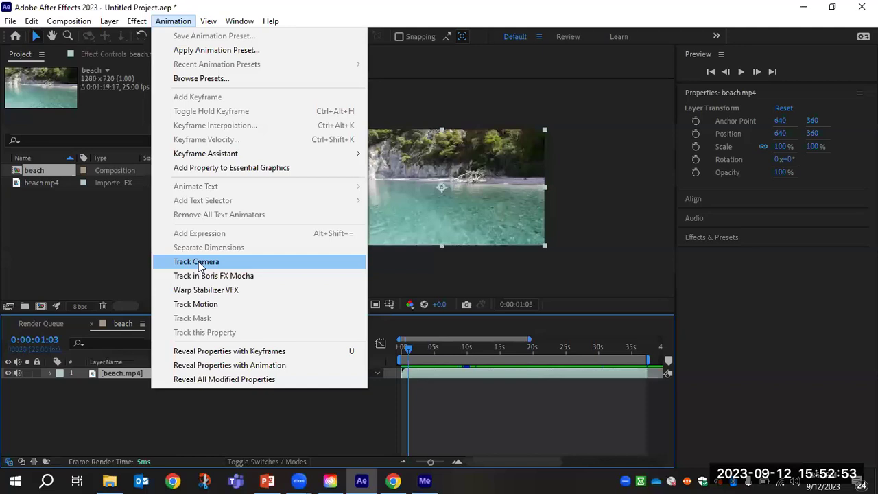
Apply the 3D Camera Tracker to beach.mp4 and let it analyze the footage in the background.
{"action": "left_click", "coordinate": [198, 262]}
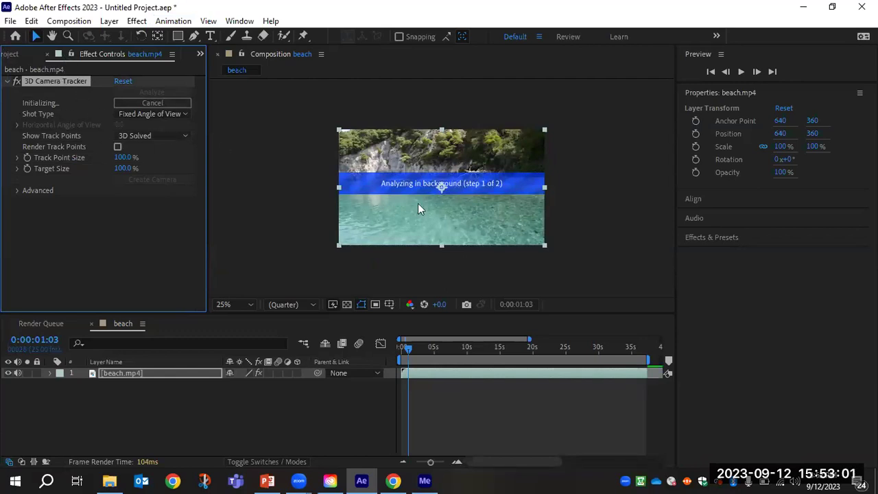
{"action": "scroll", "coordinate": [445, 194], "scroll_direction": "up", "scroll_amount": 1}
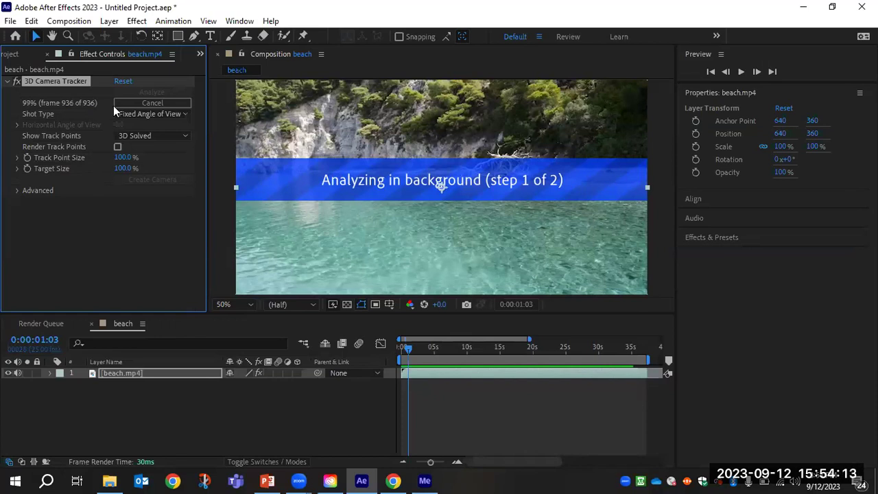
Wait for Solving Camera to finish, checking the Animation menu, and zoom the viewer out to 25%.
{"action": "left_click", "coordinate": [173, 21]}
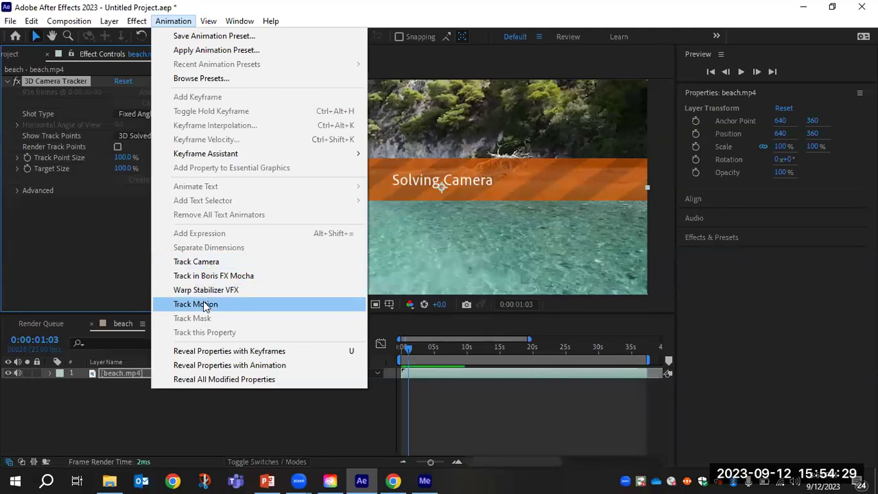
{"action": "left_click", "coordinate": [97, 266]}
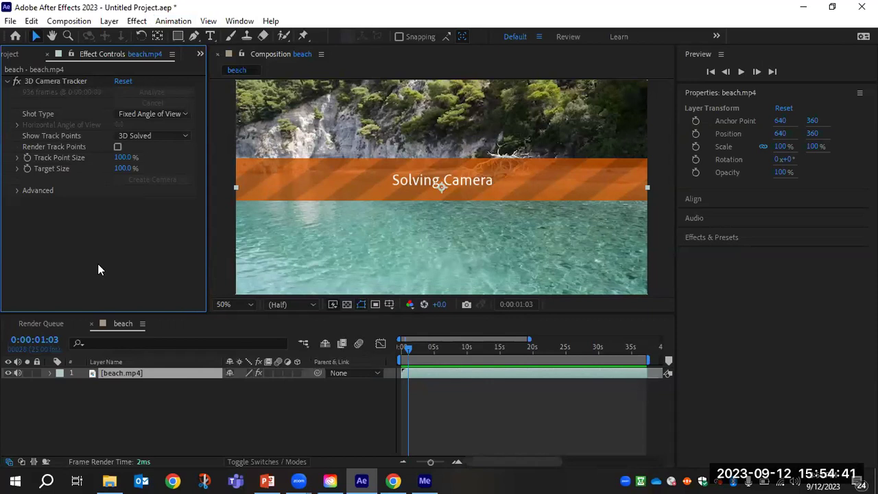
{"action": "key", "text": "comma"}
{"action": "key", "text": "comma"}
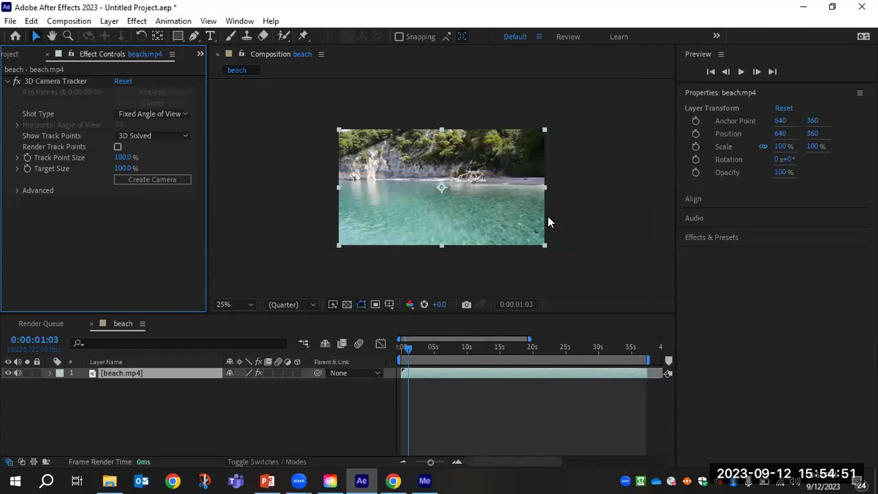
Set the 3D Camera Tracker's Track Point Size to 122% and Target Size to 32% at 50% zoom.
{"action": "key", "text": "period"}
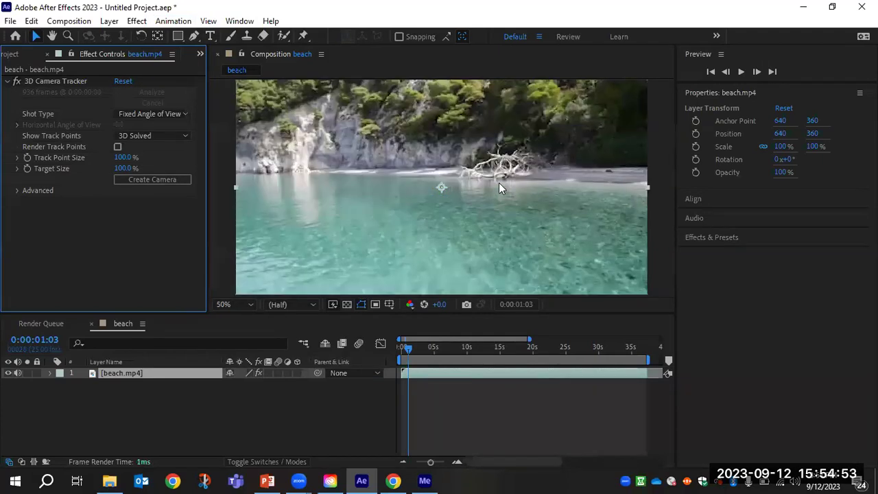
{"action": "key", "text": "period"}
{"action": "key", "text": "comma"}
{"action": "key", "text": "comma"}
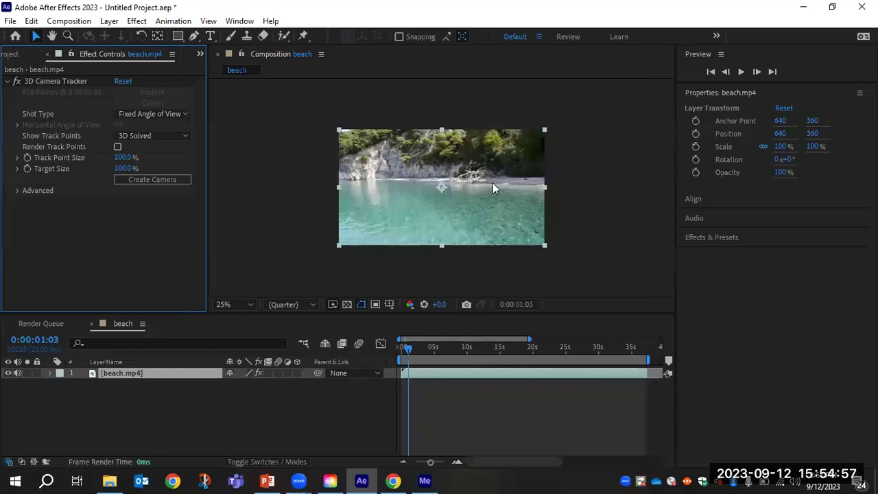
{"action": "key", "text": "period"}
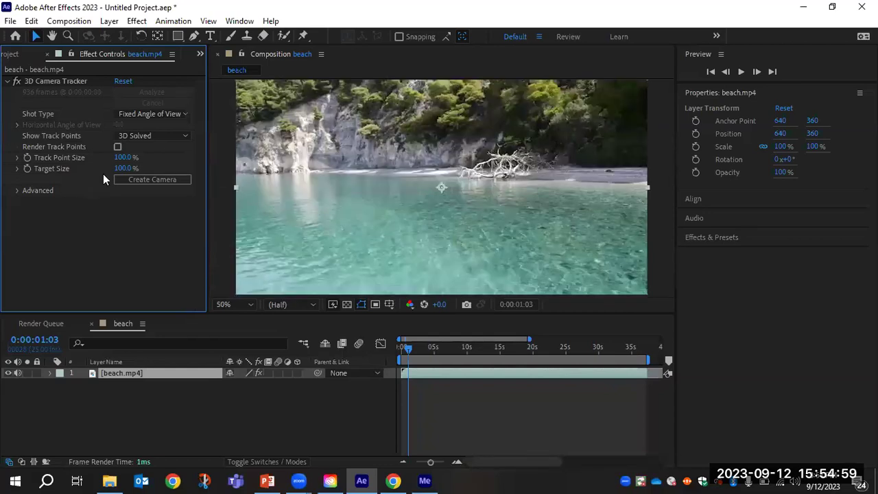
{"action": "left_click_drag", "start_coordinate": [123, 168], "coordinate": [130, 177]}
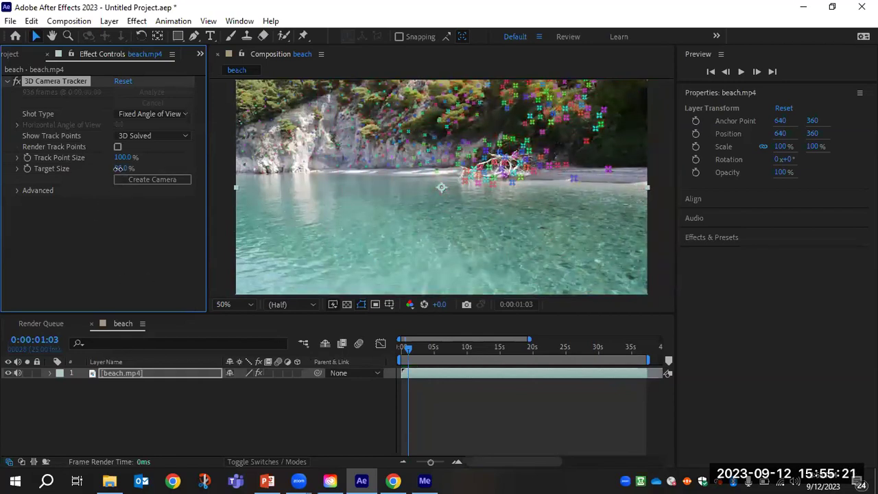
{"action": "left_click_drag", "start_coordinate": [118, 168], "coordinate": [140, 162]}
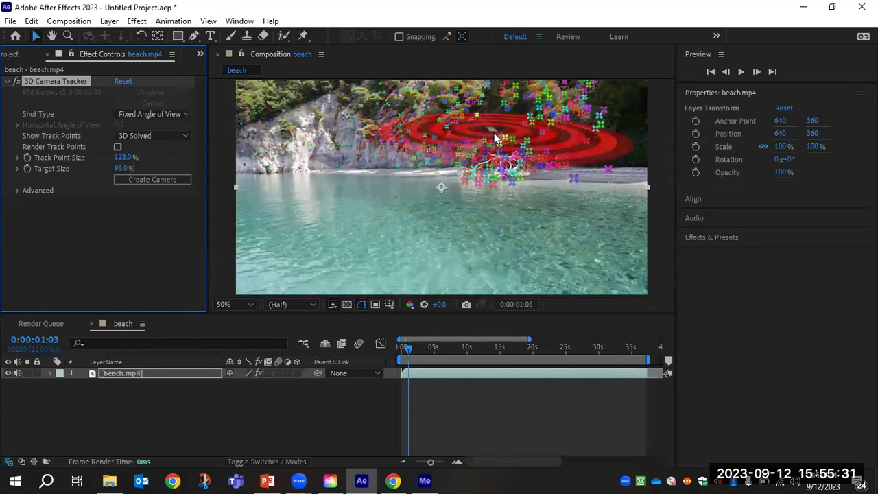
{"action": "left_click_drag", "start_coordinate": [115, 168], "coordinate": [103, 169]}
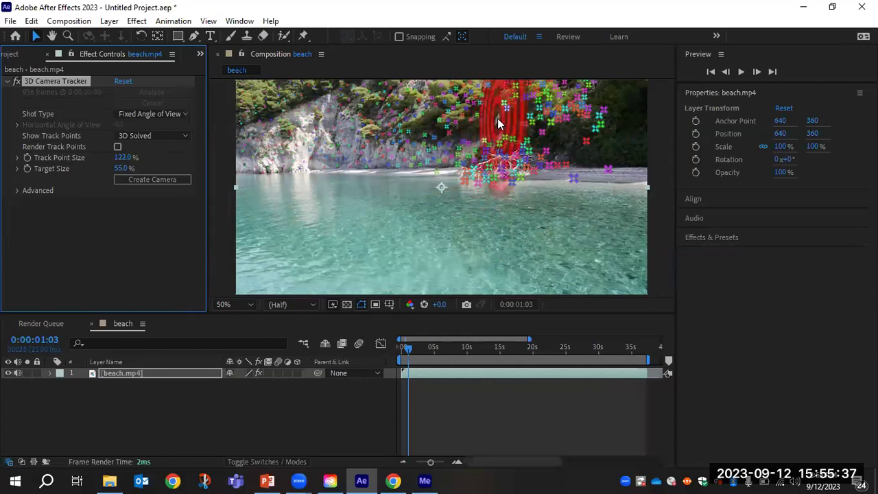
{"action": "left_click_drag", "start_coordinate": [120, 168], "coordinate": [103, 169]}
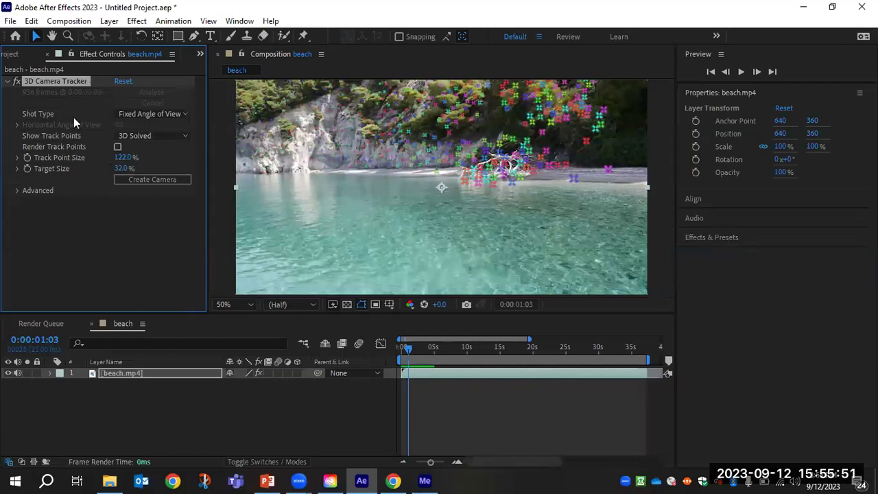
Glance at the Project panel, return to the tracker settings, and move the playhead to about 9 seconds.
{"action": "left_click", "coordinate": [20, 59]}
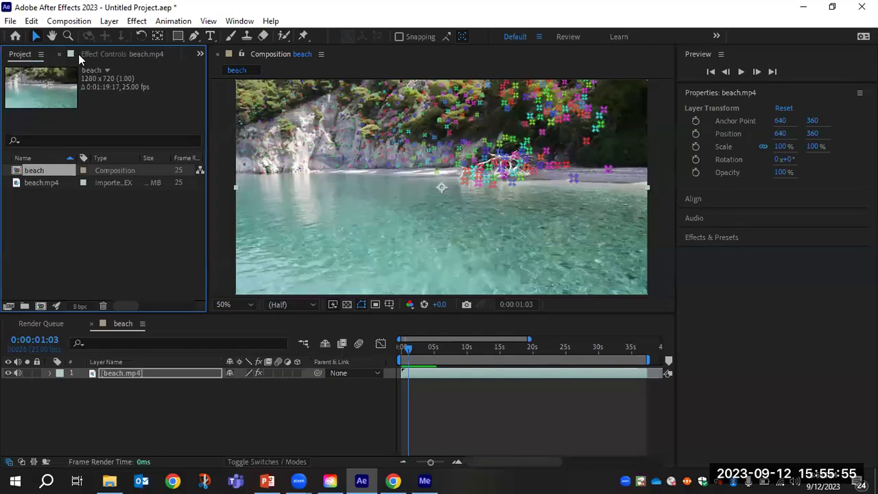
{"action": "left_click", "coordinate": [94, 57]}
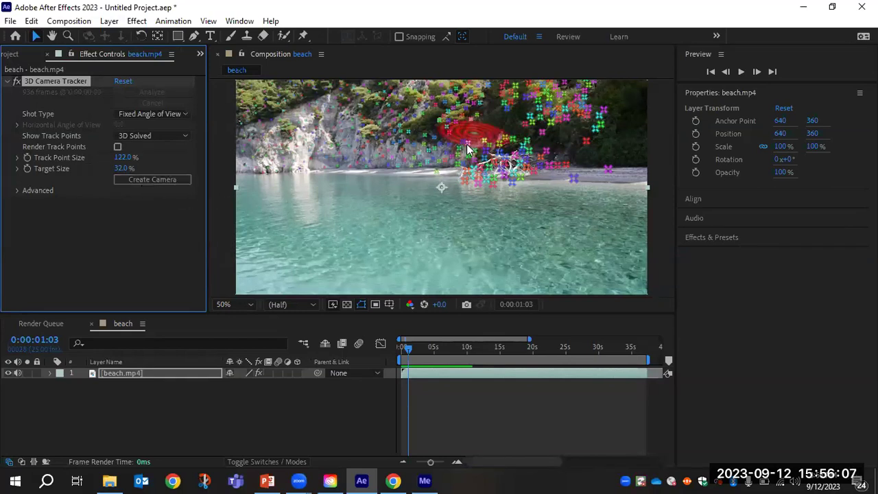
{"action": "left_click_drag", "start_coordinate": [410, 350], "coordinate": [446, 356]}
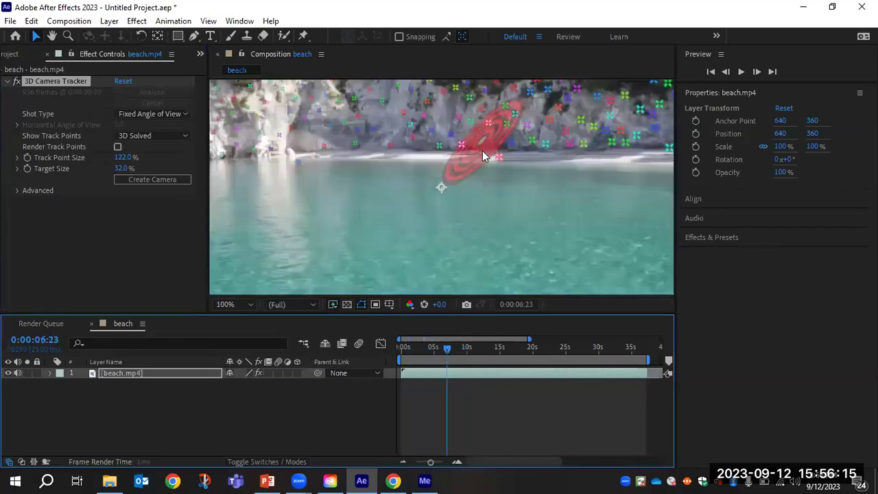
Magnify the viewer to 200% and pan to show more of the cliff.
{"action": "key", "text": "period"}
{"action": "key", "text": "period"}
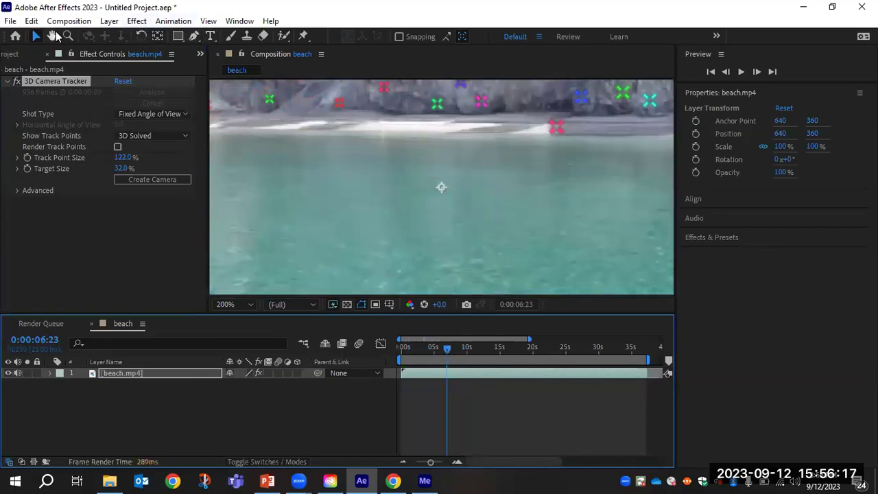
{"action": "left_click", "coordinate": [51, 36]}
{"action": "left_click_drag", "start_coordinate": [607, 225], "coordinate": [448, 302]}
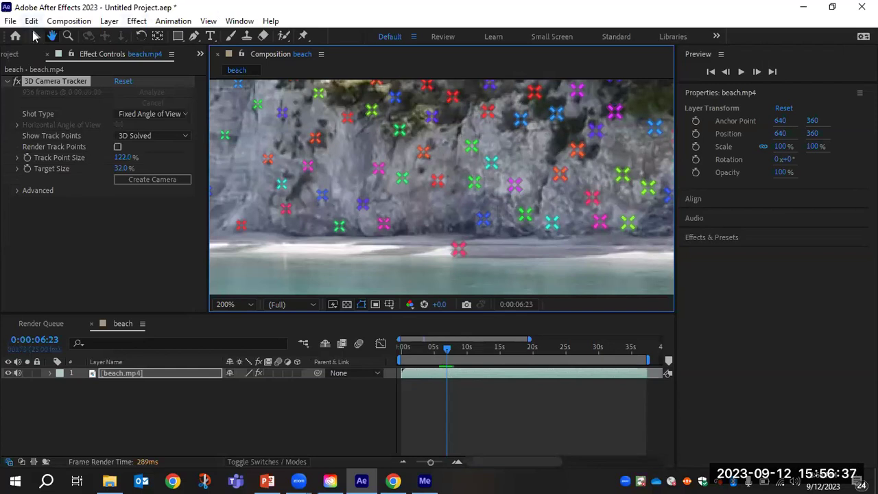
{"action": "left_click", "coordinate": [34, 36]}
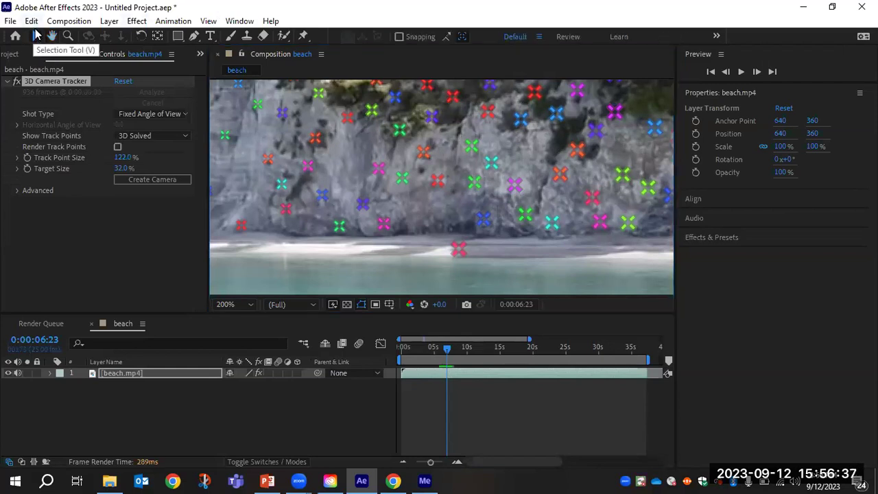
Shift-select solved track points spanning the cliff's left, central and far-right areas.
{"action": "left_click", "coordinate": [399, 131]}
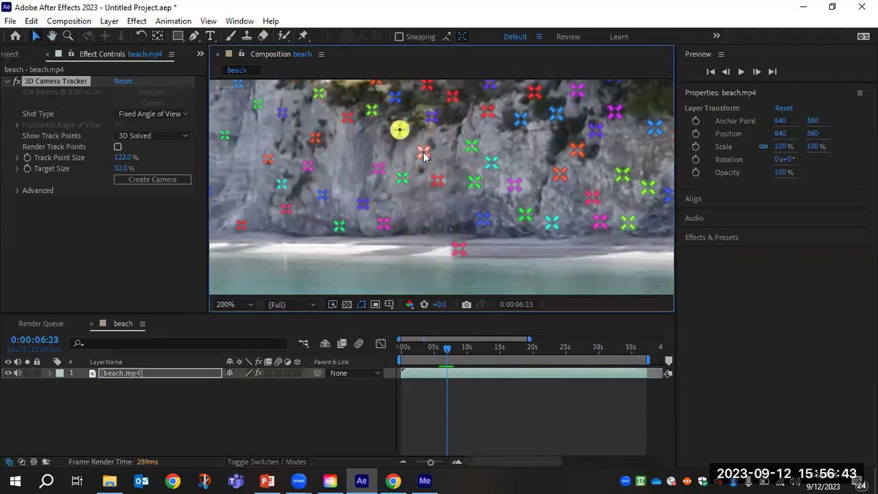
{"action": "left_click", "coordinate": [380, 223], "text": "shift"}
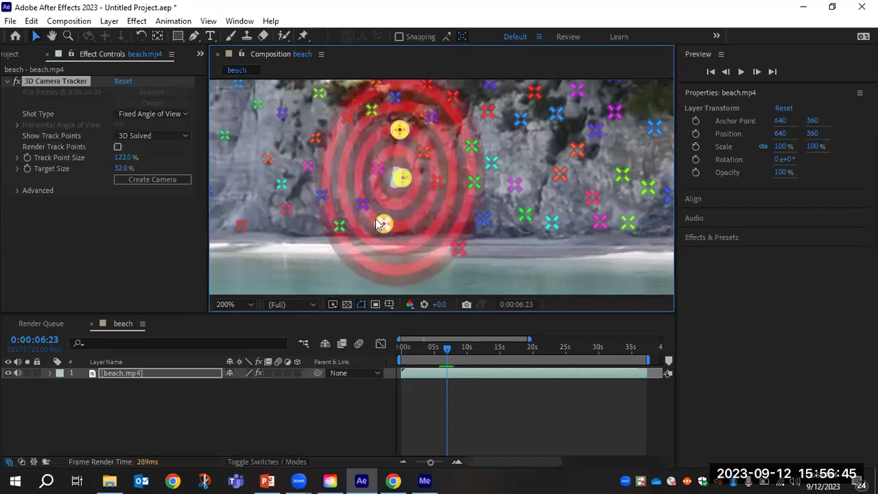
{"action": "left_click", "coordinate": [363, 205], "text": "shift"}
{"action": "left_click", "coordinate": [377, 170], "text": "shift"}
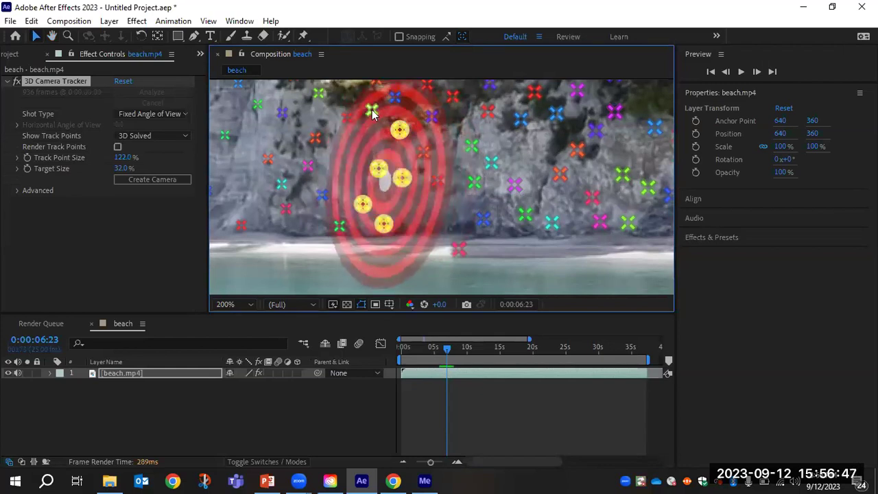
{"action": "left_click", "coordinate": [372, 110], "text": "shift"}
{"action": "left_click", "coordinate": [346, 119], "text": "shift"}
{"action": "left_click", "coordinate": [313, 139], "text": "shift"}
{"action": "left_click", "coordinate": [307, 167], "text": "shift"}
{"action": "left_click", "coordinate": [321, 195], "text": "shift"}
{"action": "left_click", "coordinate": [338, 224], "text": "shift"}
{"action": "left_click", "coordinate": [423, 153], "text": "shift"}
{"action": "left_click", "coordinate": [431, 116], "text": "shift"}
{"action": "left_click", "coordinate": [437, 181], "text": "shift"}
{"action": "left_click", "coordinate": [483, 218], "text": "shift"}
{"action": "left_click", "coordinate": [474, 182], "text": "shift"}
{"action": "left_click", "coordinate": [472, 146], "text": "shift"}
{"action": "left_click", "coordinate": [487, 111], "text": "shift"}
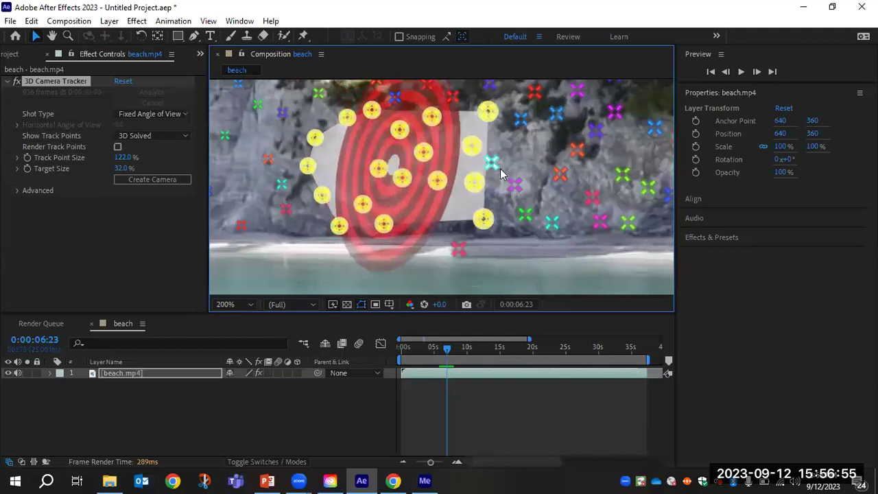
{"action": "left_click", "coordinate": [491, 163], "text": "shift"}
{"action": "left_click", "coordinate": [515, 184], "text": "shift"}
{"action": "left_click", "coordinate": [521, 118], "text": "shift"}
{"action": "left_click", "coordinate": [555, 113], "text": "shift"}
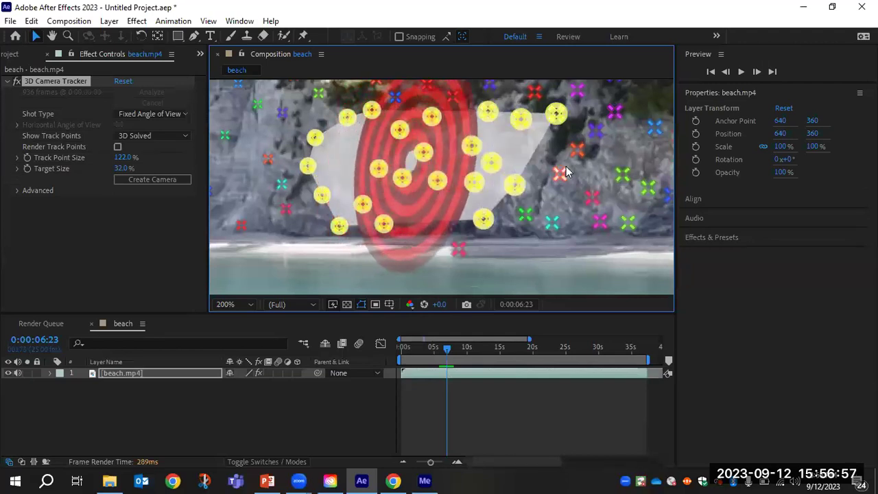
{"action": "left_click", "coordinate": [525, 216], "text": "shift"}
{"action": "left_click", "coordinate": [552, 221], "text": "shift"}
{"action": "left_click", "coordinate": [577, 150], "text": "shift"}
{"action": "left_click", "coordinate": [560, 173], "text": "shift"}
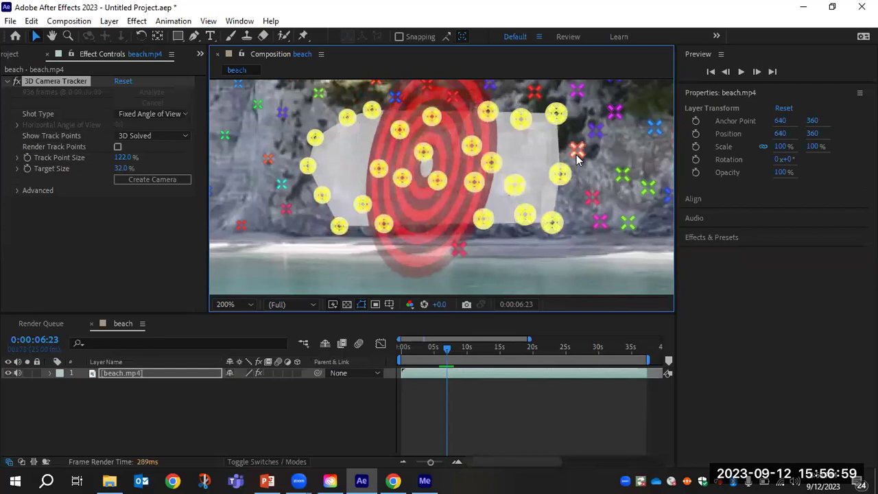
{"action": "left_click", "coordinate": [592, 197], "text": "shift"}
{"action": "left_click", "coordinate": [600, 221], "text": "shift"}
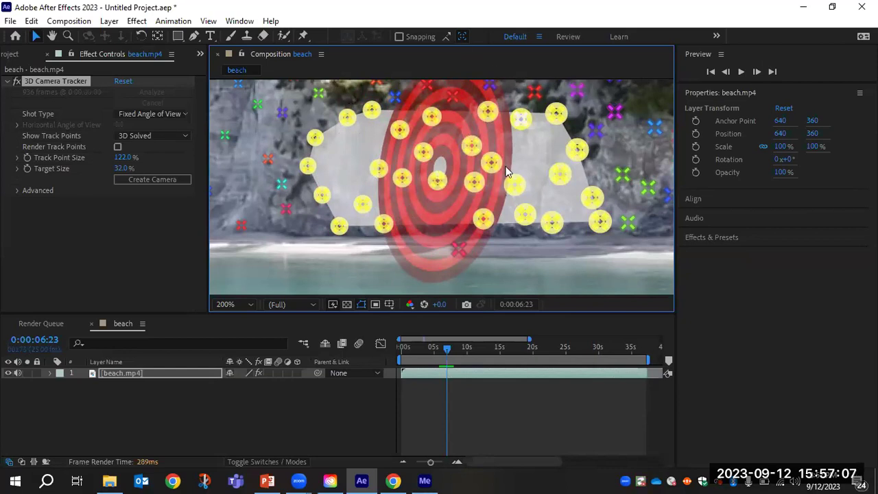
Create a Text layer and 3D Tracker Camera from the selected cliff track points.
{"action": "right_click", "coordinate": [446, 146]}
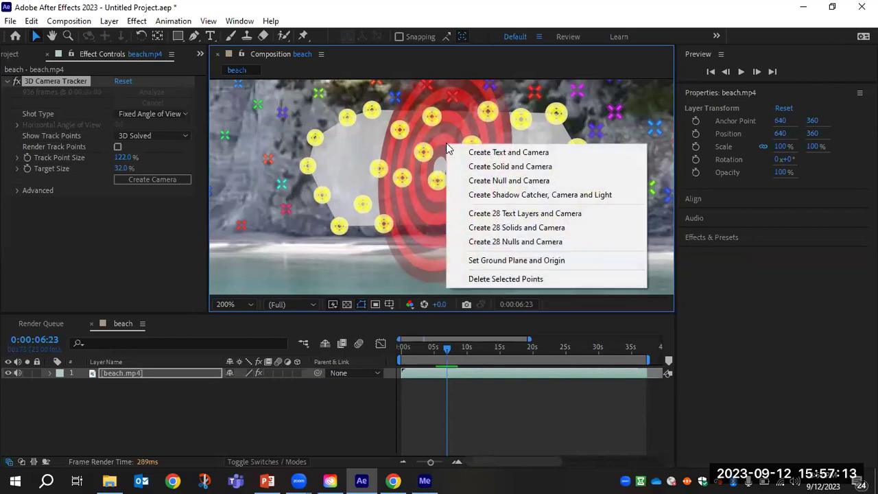
{"action": "left_click", "coordinate": [484, 153]}
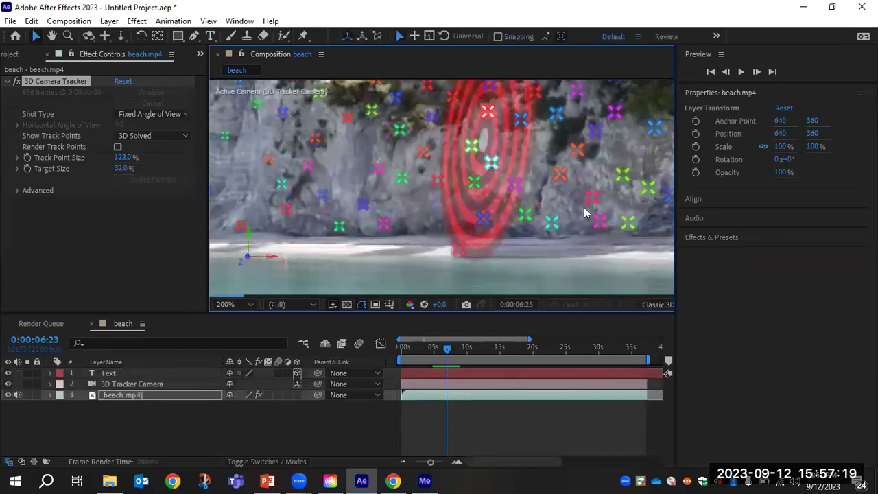
{"action": "left_click", "coordinate": [600, 222]}
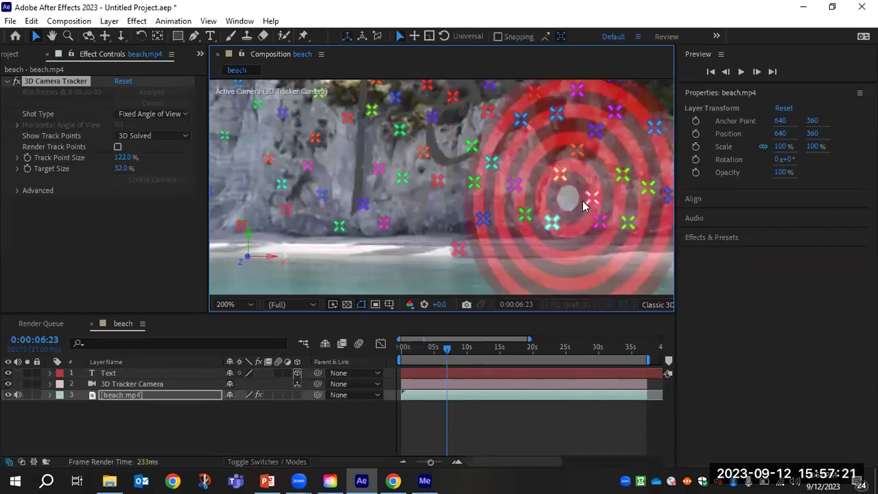
{"action": "left_click", "coordinate": [562, 202]}
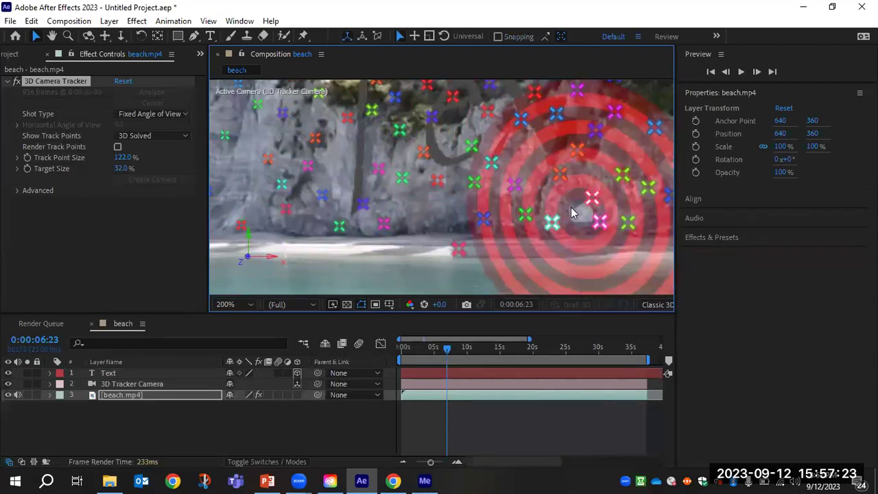
{"action": "scroll", "coordinate": [558, 198], "scroll_direction": "down", "scroll_amount": 2}
Click around the track points in the viewer, then select the new Text layer.
{"action": "left_click", "coordinate": [611, 115]}
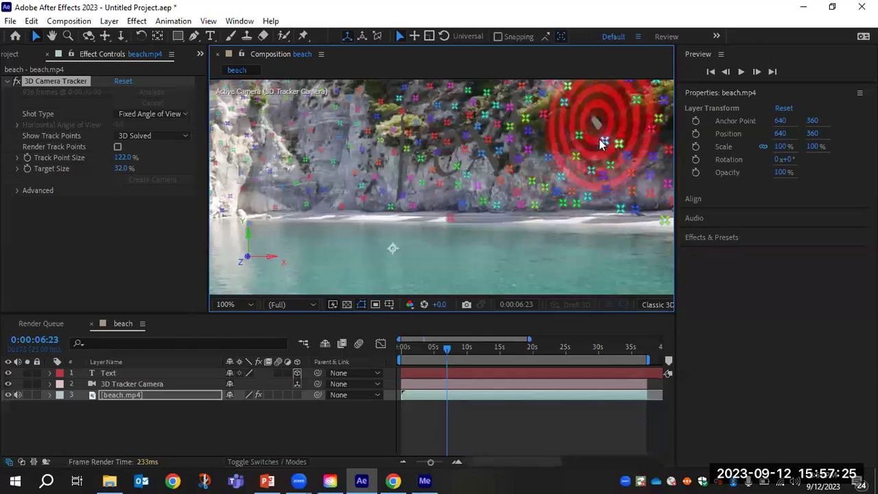
{"action": "left_click", "coordinate": [374, 138]}
{"action": "left_click", "coordinate": [406, 175]}
{"action": "left_click", "coordinate": [491, 166]}
{"action": "left_click", "coordinate": [589, 133]}
{"action": "left_click", "coordinate": [601, 205]}
{"action": "left_click", "coordinate": [510, 166]}
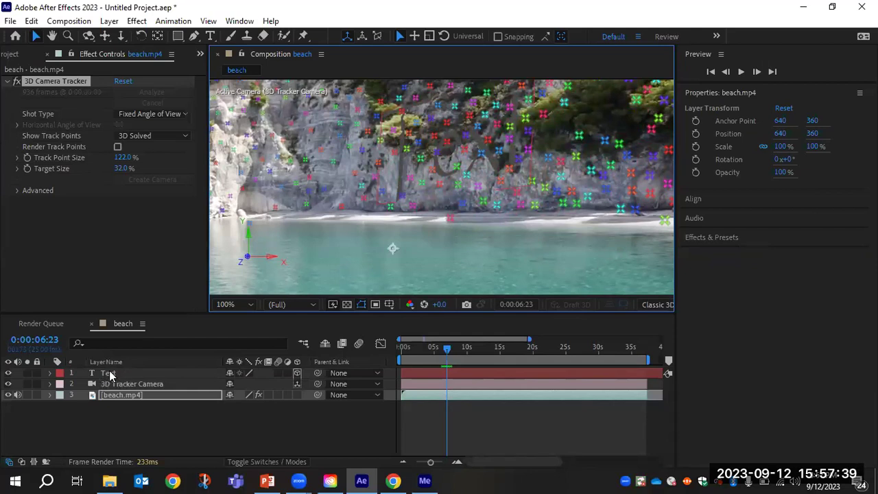
{"action": "left_click", "coordinate": [109, 373]}
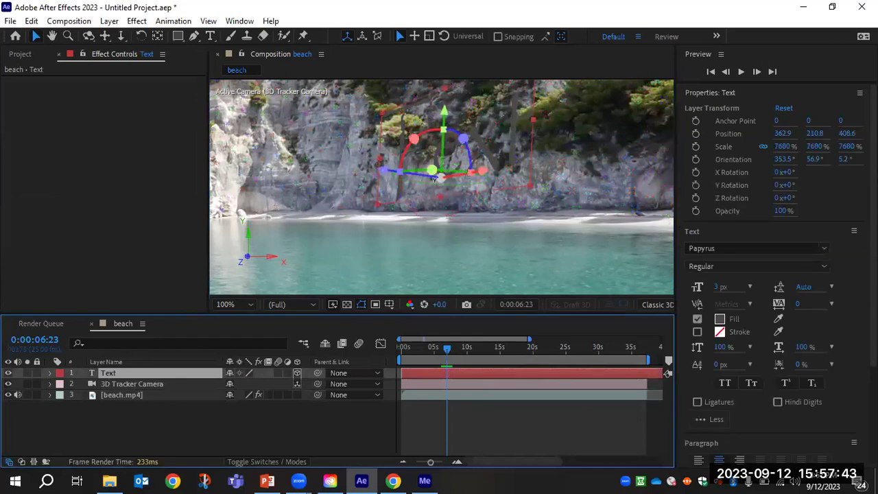
Rotate the Text layer flat along the cliff to Orientation about 2.7°, 29.2°, 1.3°.
{"action": "scroll", "coordinate": [450, 155], "scroll_direction": "up", "scroll_amount": 1}
{"action": "scroll", "coordinate": [456, 163], "scroll_direction": "down", "scroll_amount": 1}
{"action": "left_click_drag", "start_coordinate": [437, 172], "coordinate": [441, 178]}
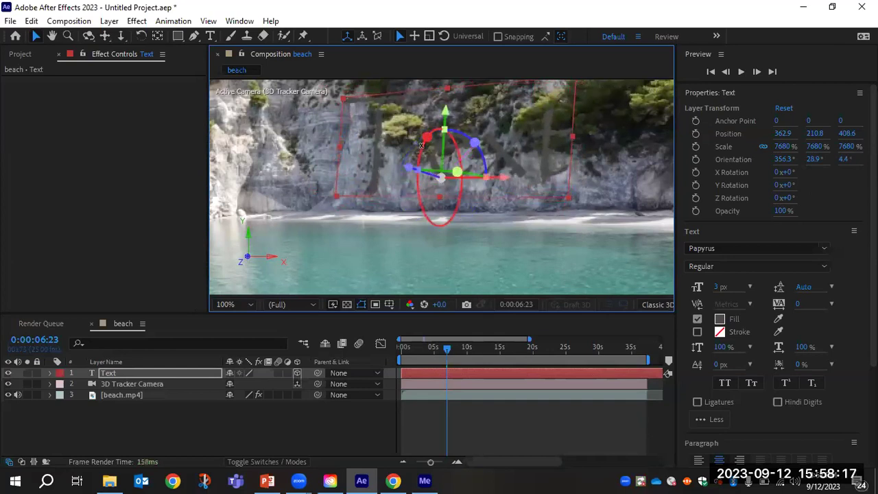
{"action": "left_click_drag", "start_coordinate": [421, 147], "coordinate": [441, 178]}
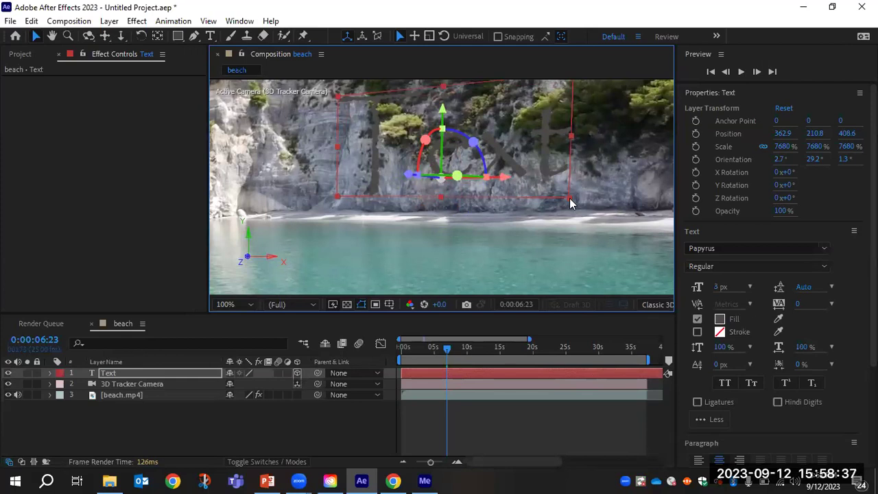
Replace the placeholder text with S.O.S.
{"action": "double_click", "coordinate": [532, 161]}
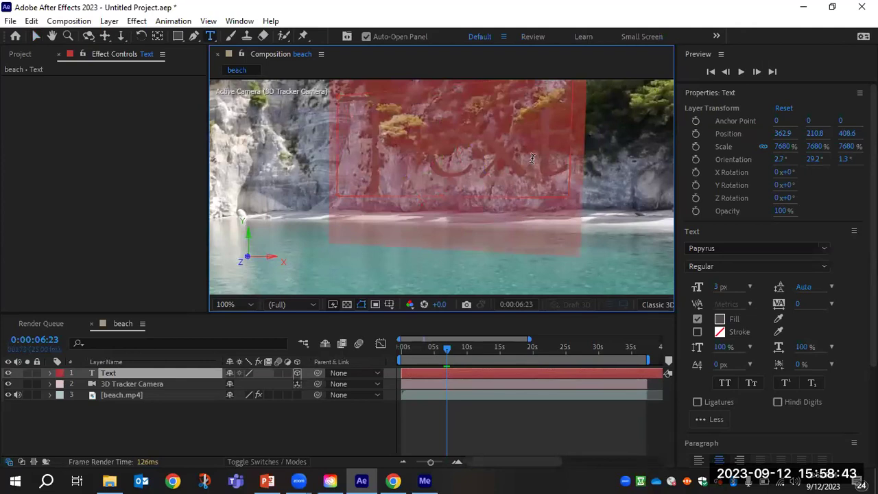
{"action": "type", "text": "S"}
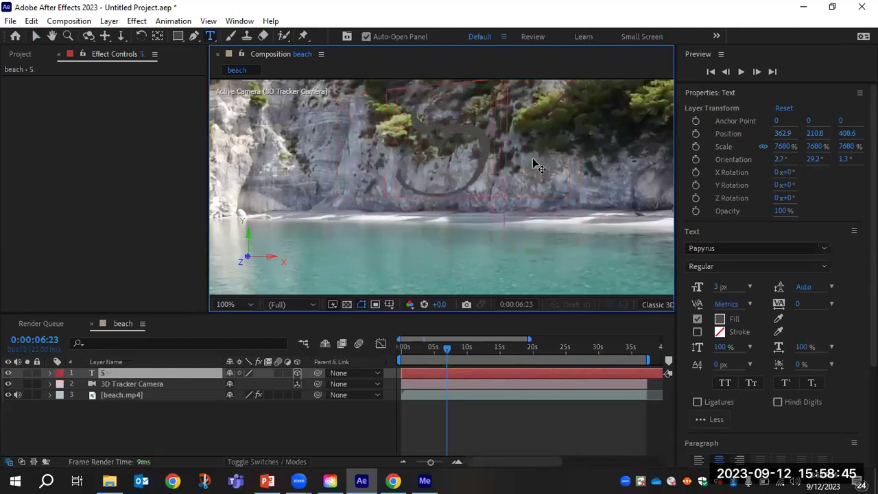
{"action": "type", "text": ".O.S"}
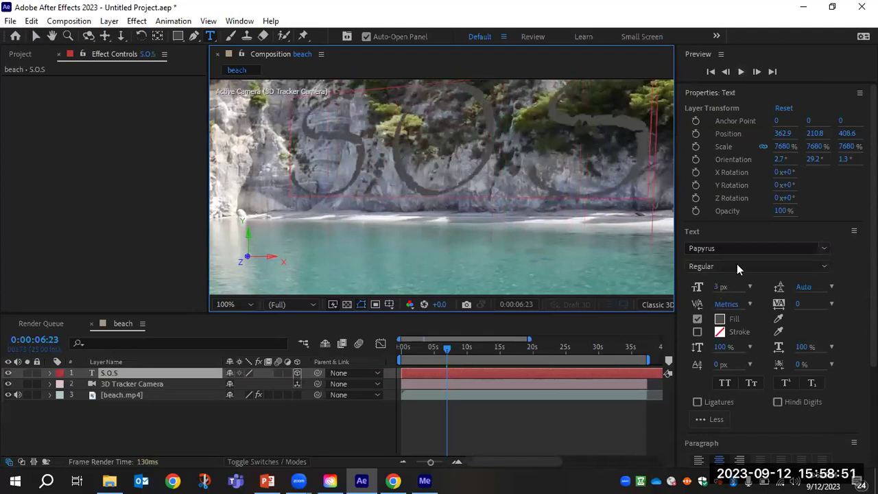
{"action": "scroll", "coordinate": [774, 274], "scroll_direction": "down", "scroll_amount": 3}
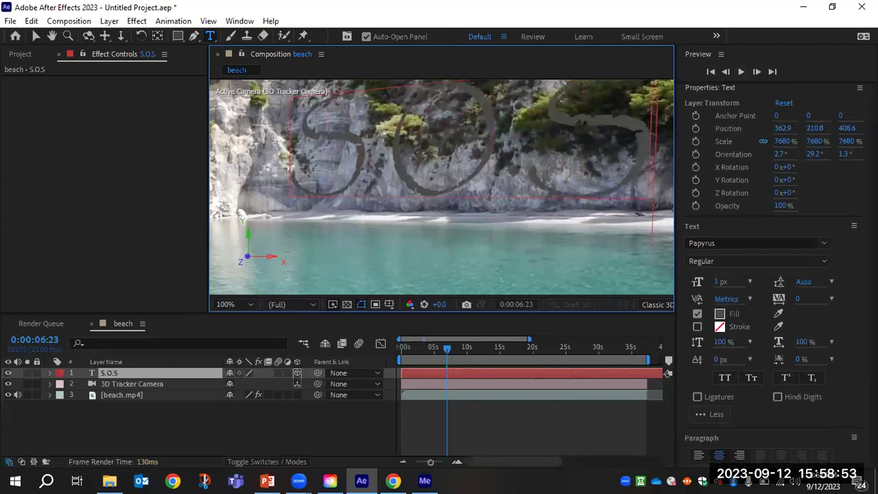
{"action": "scroll", "coordinate": [780, 275], "scroll_direction": "up", "scroll_amount": 2}
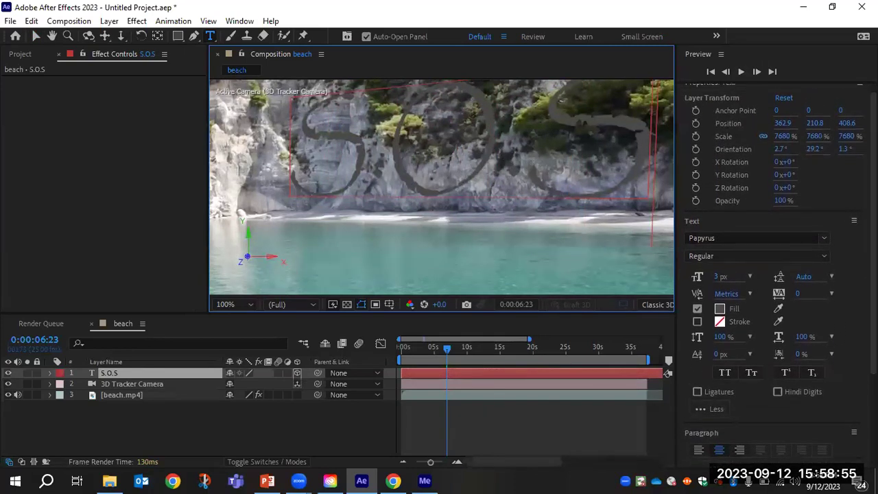
Select all the S.O.S text and scrub its font size down to 0.1 px.
{"action": "left_click_drag", "start_coordinate": [721, 276], "coordinate": [706, 277]}
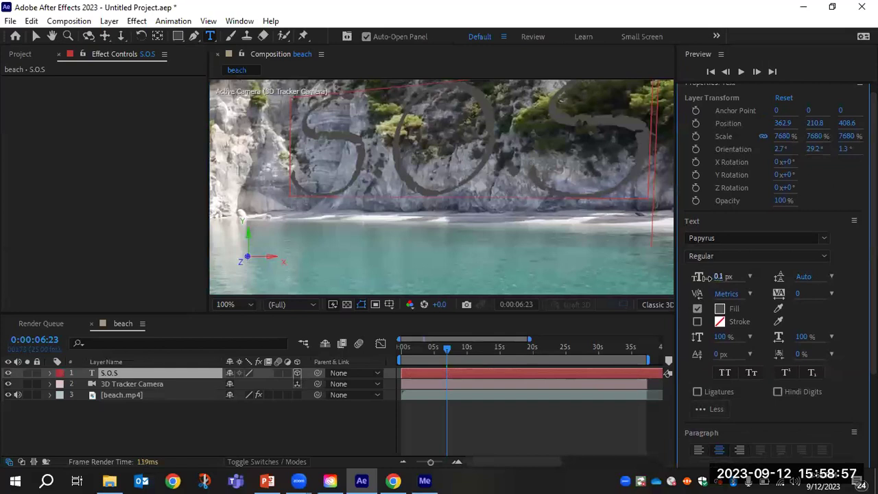
{"action": "left_click", "coordinate": [445, 170]}
{"action": "double_click", "coordinate": [446, 170]}
{"action": "left_click_drag", "start_coordinate": [717, 277], "coordinate": [706, 277]}
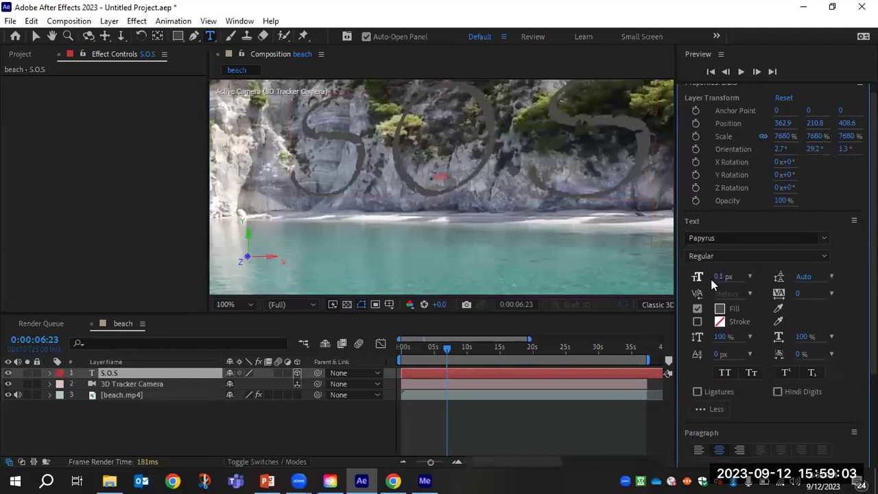
{"action": "left_click_drag", "start_coordinate": [718, 279], "coordinate": [718, 279]}
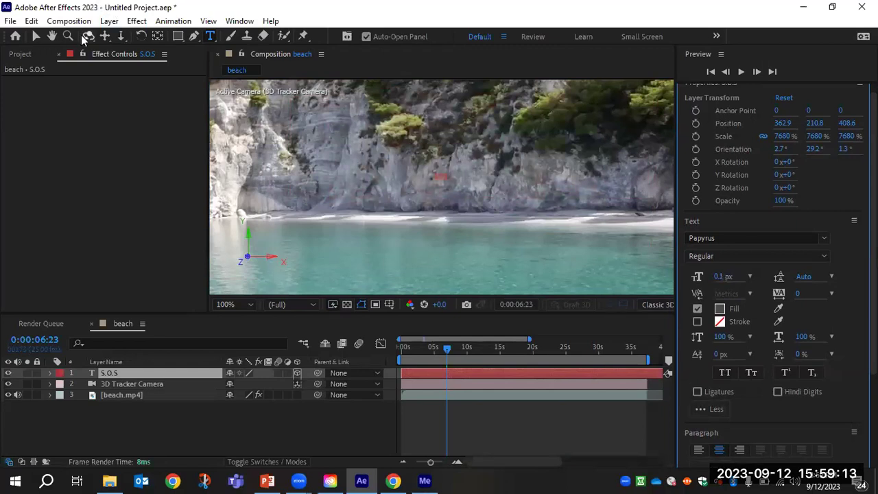
Scale the S.O.S text up to 80234.1, 88225.4 so it shows on the cliff.
{"action": "left_click", "coordinate": [37, 36]}
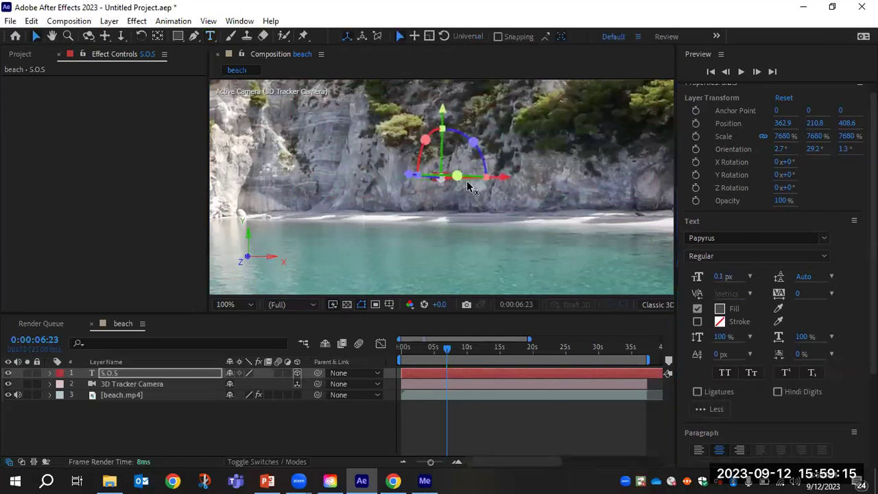
{"action": "scroll", "coordinate": [466, 180], "scroll_direction": "up", "scroll_amount": 2}
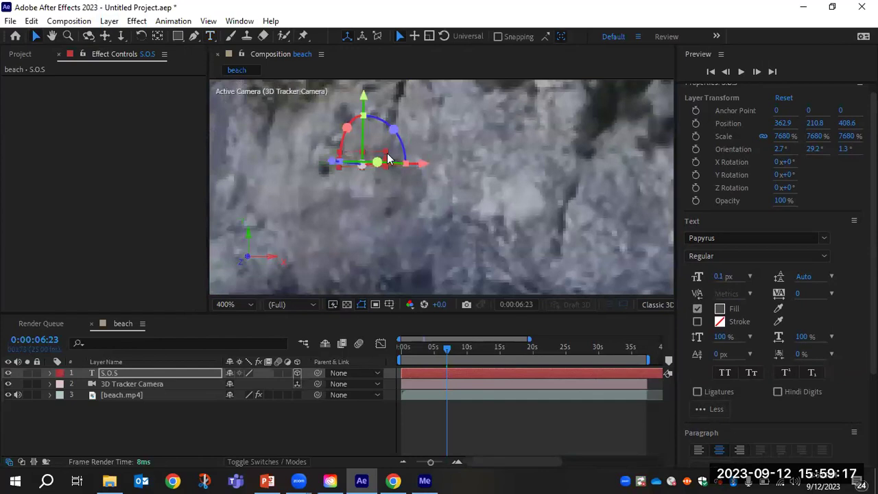
{"action": "left_click_drag", "start_coordinate": [385, 155], "coordinate": [617, 194]}
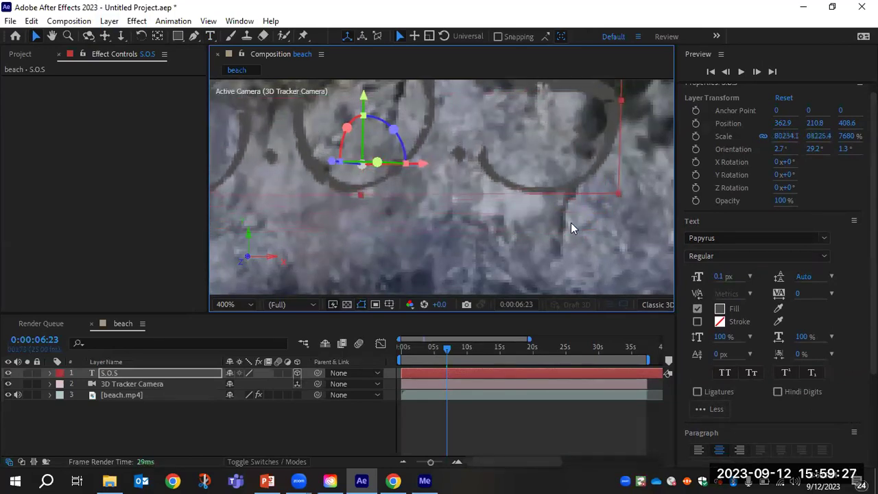
Move S.O.S to 412.8, 252.1, 410.5 on the cliff and open its Papyrus font list.
{"action": "key", "text": "comma"}
{"action": "key", "text": "comma"}
{"action": "key", "text": "comma"}
{"action": "key", "text": "comma"}
{"action": "left_click_drag", "start_coordinate": [483, 166], "coordinate": [507, 184]}
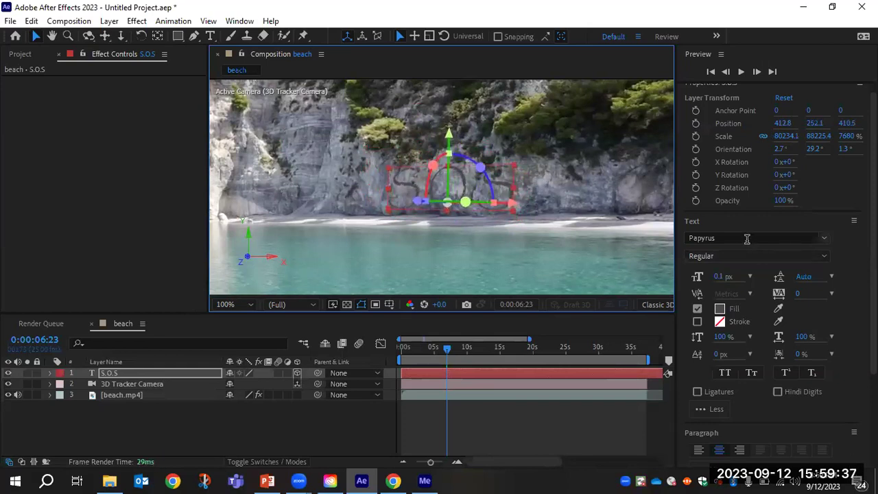
{"action": "left_click", "coordinate": [712, 238]}
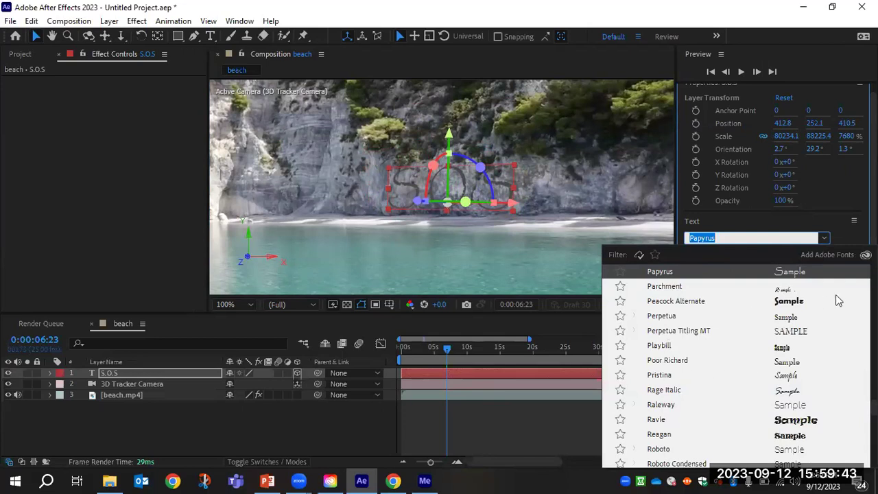
Set the S.O.S font to Aunt Mildred MVB and reselect the S.O.S text layer.
{"action": "scroll", "coordinate": [837, 298], "scroll_direction": "up", "scroll_amount": 1}
{"action": "scroll", "coordinate": [736, 365], "scroll_direction": "up", "scroll_amount": 20}
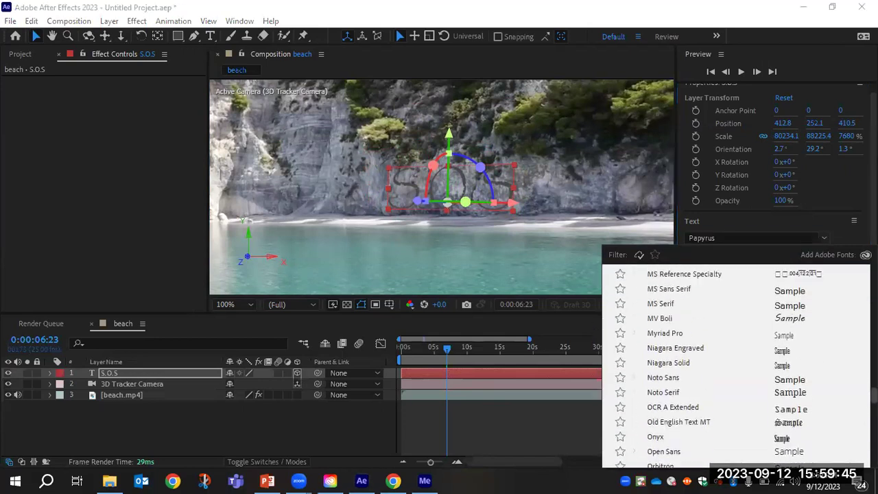
{"action": "scroll", "coordinate": [685, 316], "scroll_direction": "up", "scroll_amount": 2}
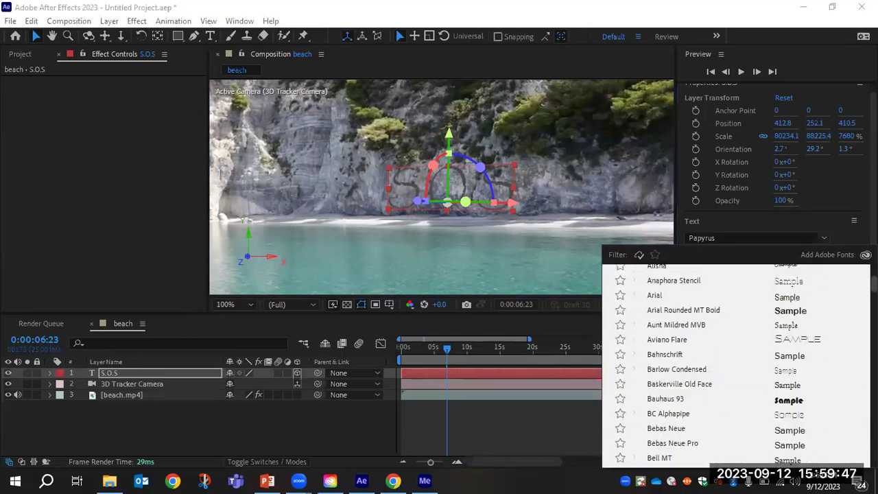
{"action": "left_click", "coordinate": [683, 324]}
{"action": "left_click", "coordinate": [525, 198]}
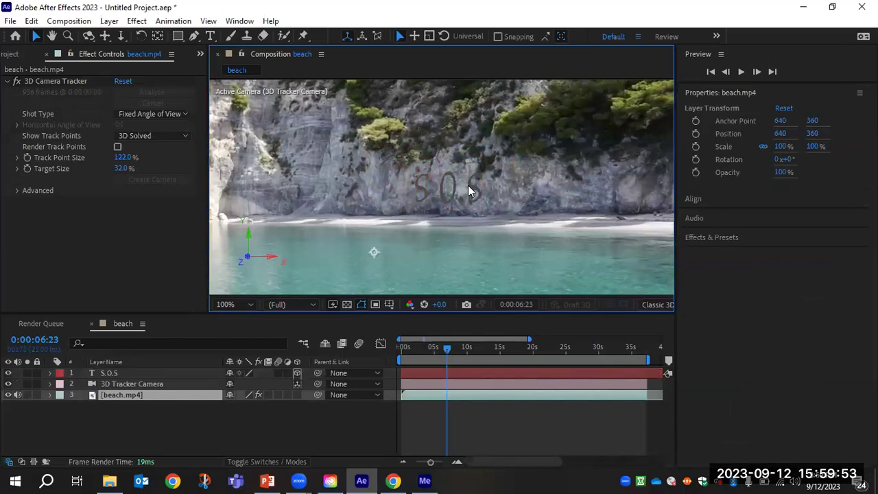
{"action": "left_click", "coordinate": [122, 371]}
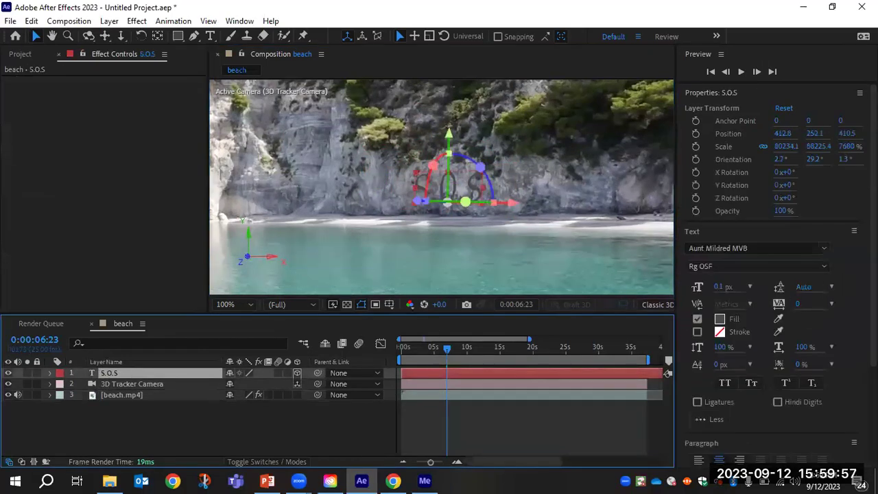
Sample the cliff rock colour for the S.O.S fill, then darken it to 54565B.
{"action": "left_click", "coordinate": [719, 319]}
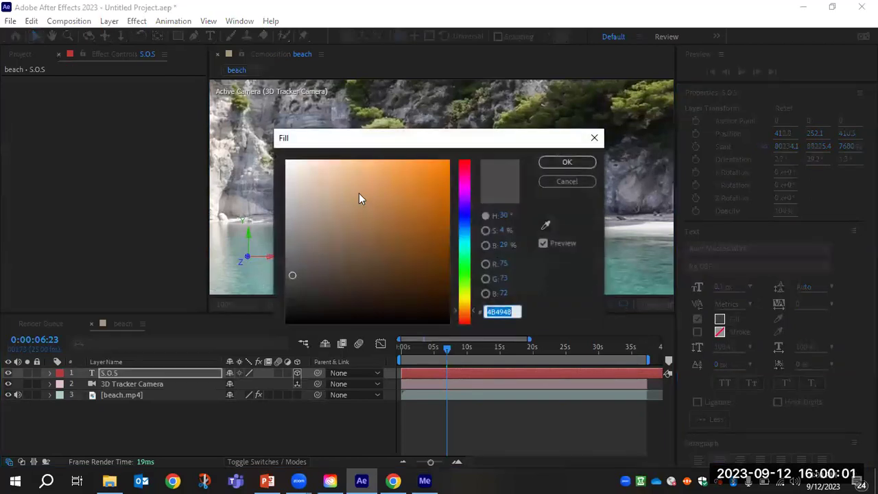
{"action": "left_click_drag", "start_coordinate": [293, 272], "coordinate": [294, 251]}
{"action": "left_click_drag", "start_coordinate": [517, 138], "coordinate": [343, 172]}
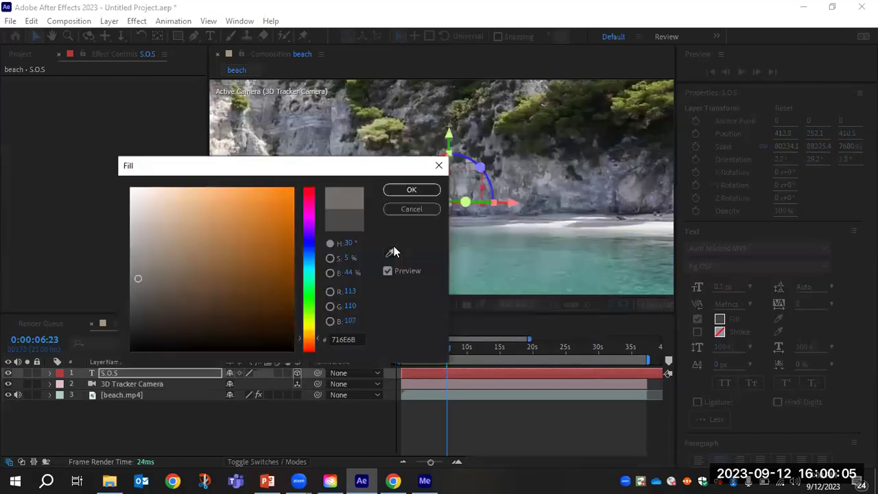
{"action": "left_click", "coordinate": [388, 255]}
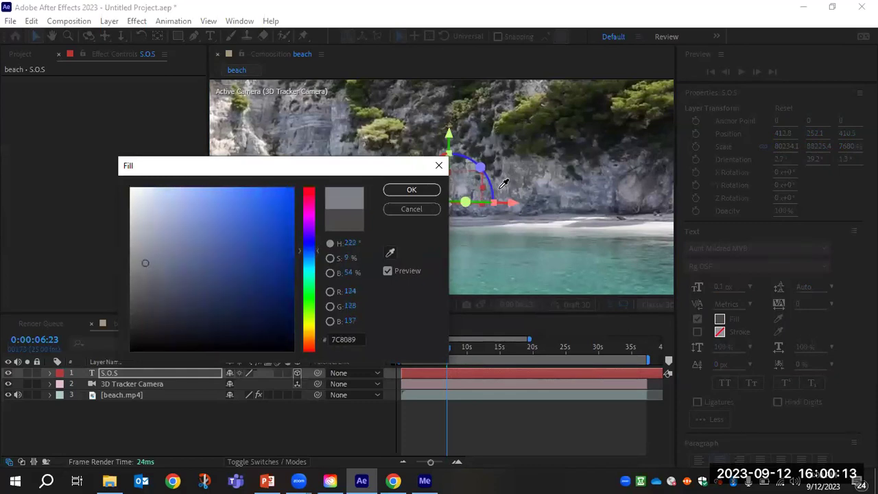
{"action": "left_click", "coordinate": [428, 195]}
{"action": "key", "text": "Return"}
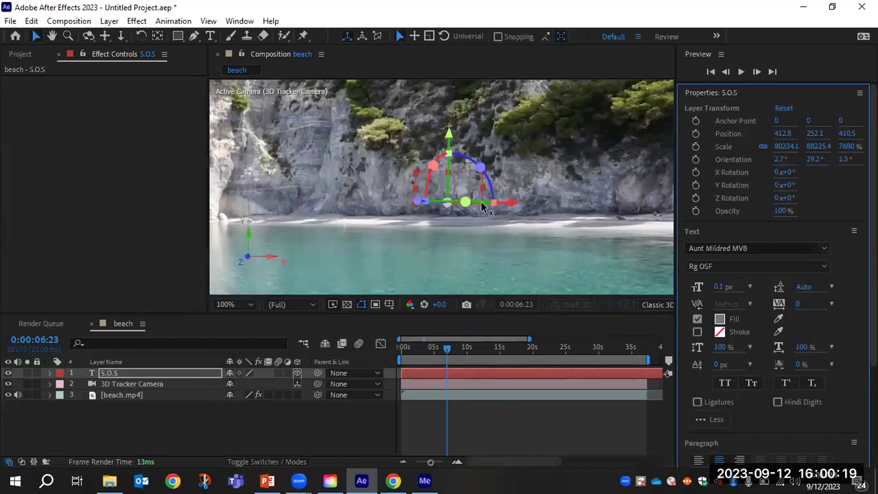
{"action": "left_click", "coordinate": [719, 319]}
{"action": "left_click_drag", "start_coordinate": [145, 270], "coordinate": [142, 292]}
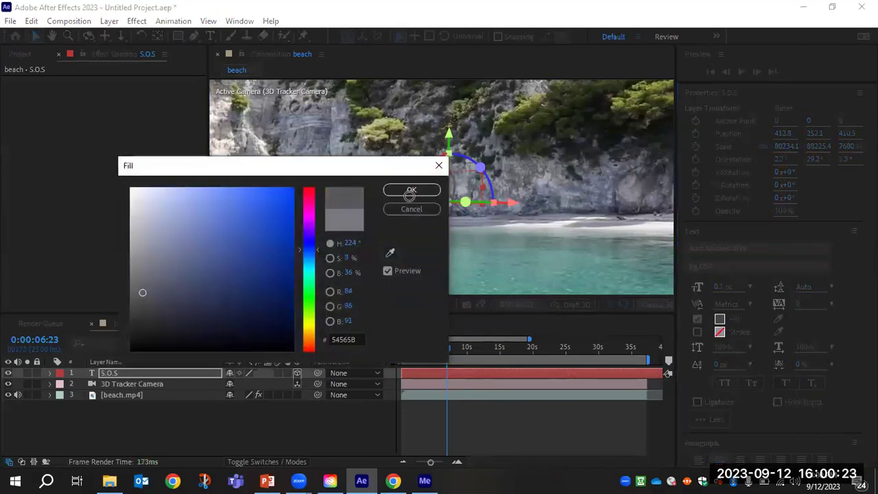
{"action": "left_click", "coordinate": [411, 190]}
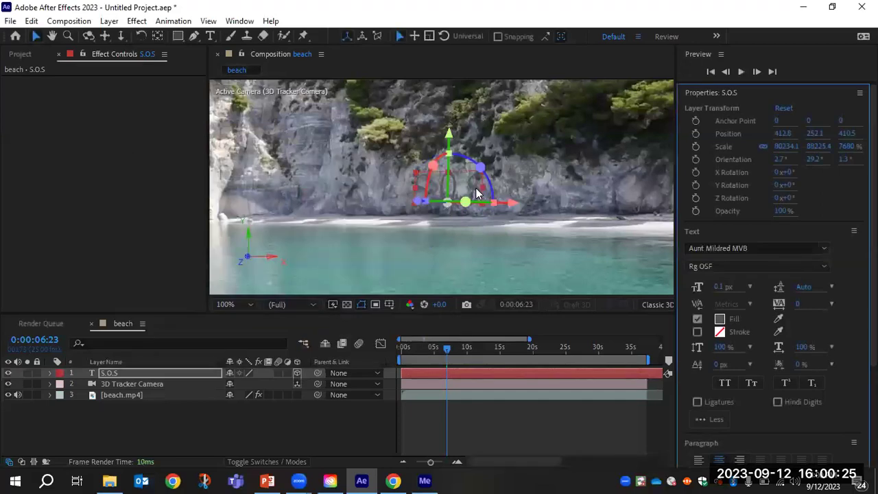
Nudge S.O.S right and down, enlarge it on the cliff, and scrub to 0:00:11:01.
{"action": "left_click_drag", "start_coordinate": [473, 192], "coordinate": [479, 195]}
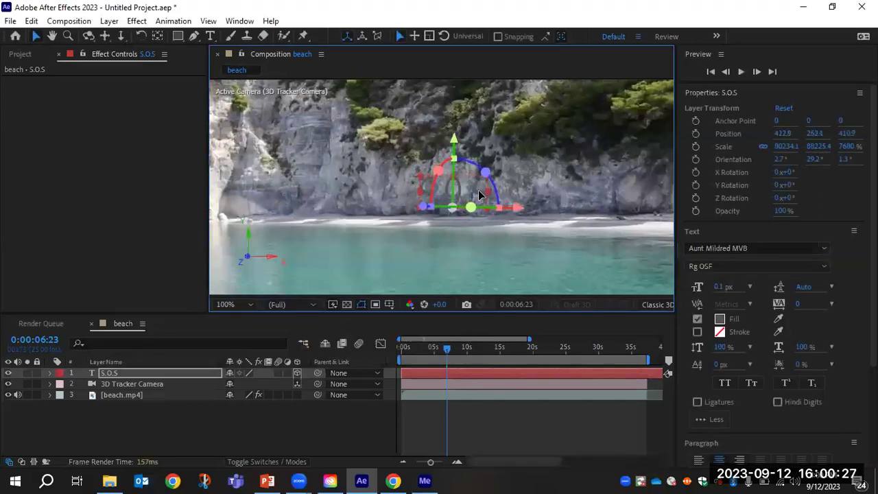
{"action": "left_click_drag", "start_coordinate": [419, 181], "coordinate": [409, 171]}
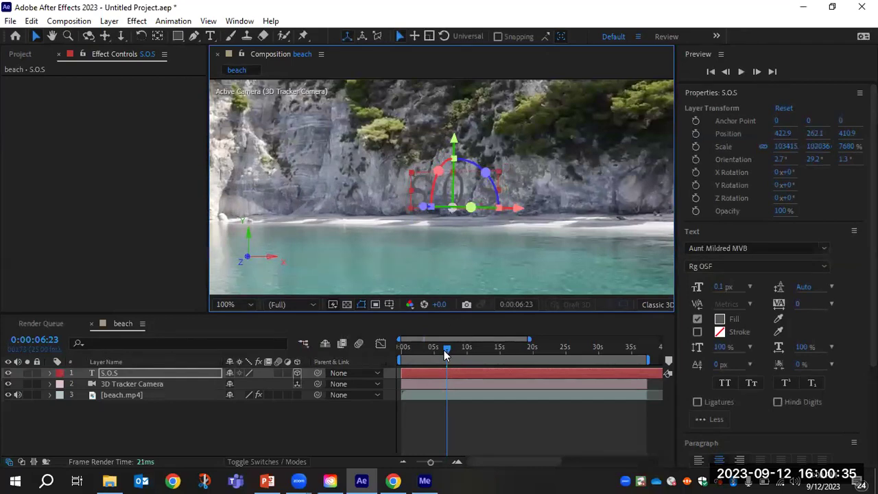
{"action": "left_click_drag", "start_coordinate": [445, 353], "coordinate": [475, 361]}
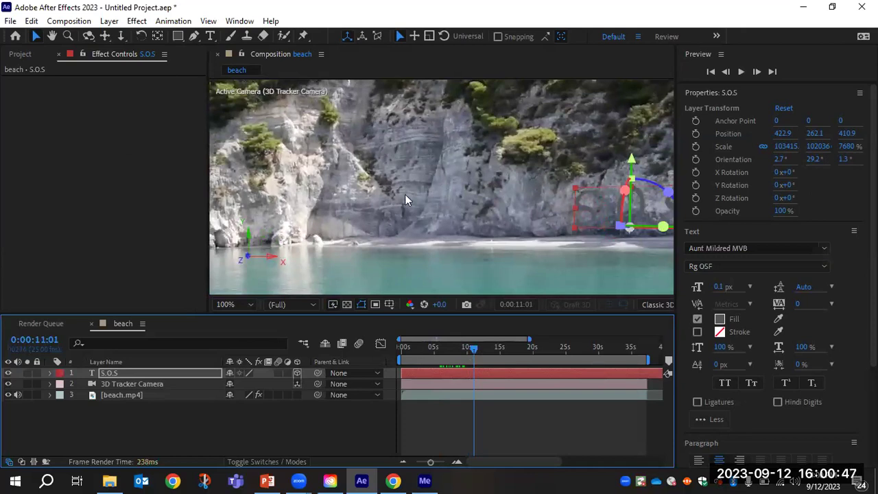
Show beach.mp4's 3D Camera Tracker points and zoom and pan onto the upper rock face.
{"action": "left_click", "coordinate": [134, 383]}
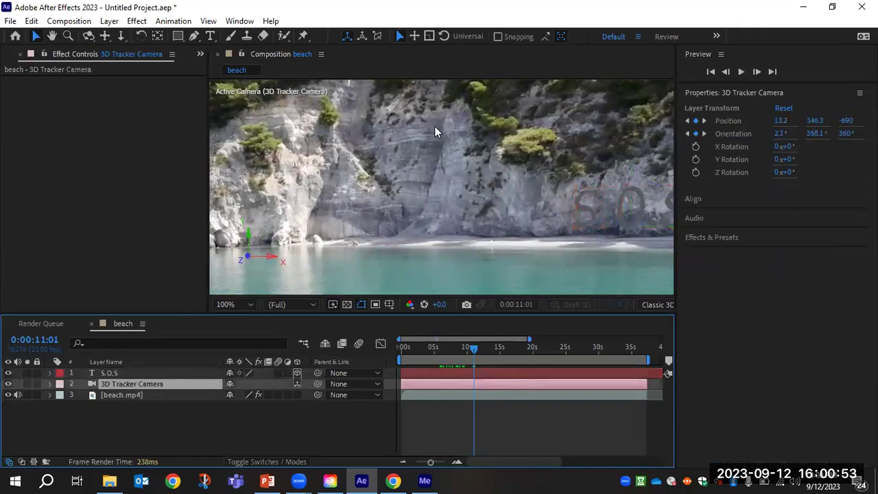
{"action": "left_click", "coordinate": [137, 395]}
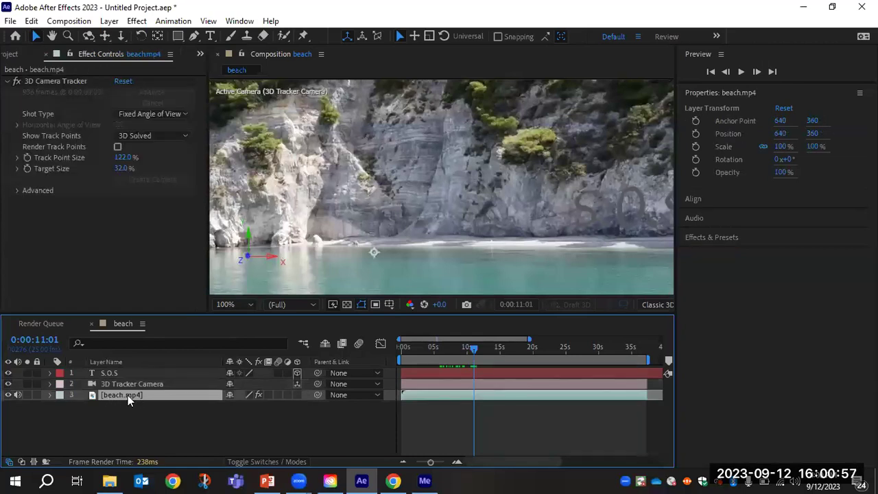
{"action": "left_click", "coordinate": [72, 80]}
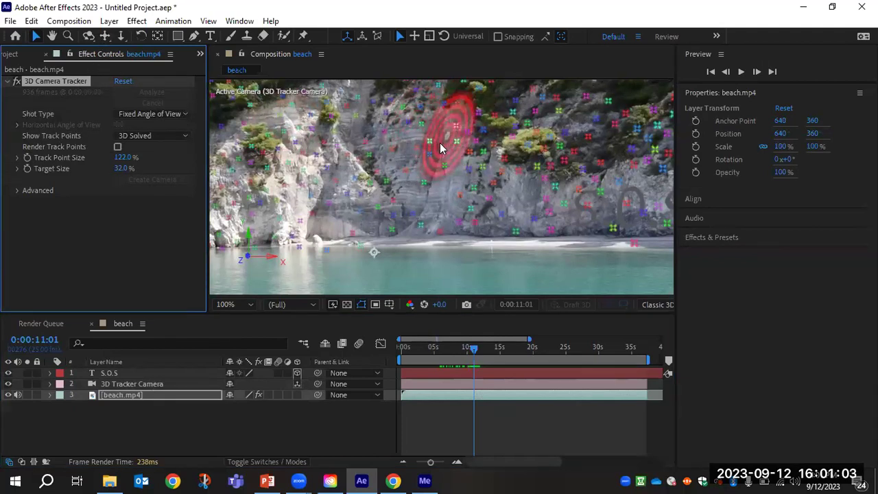
{"action": "scroll", "coordinate": [425, 129], "scroll_direction": "up", "scroll_amount": 2}
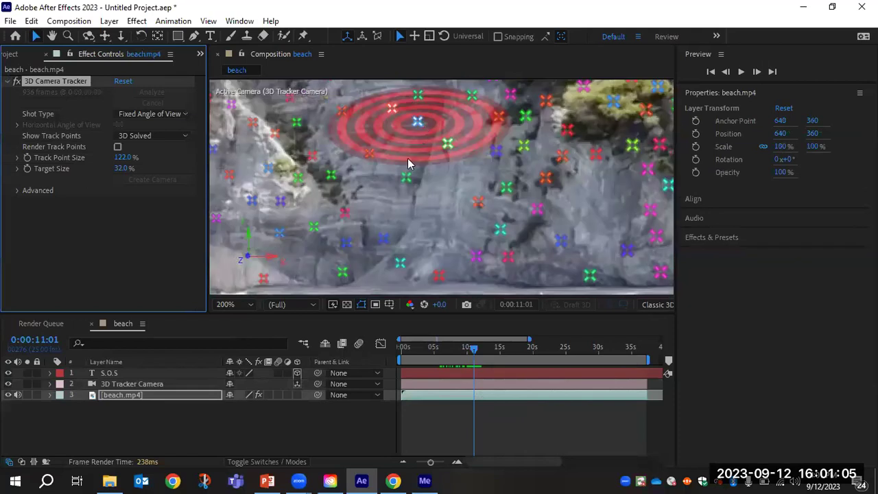
{"action": "key", "text": "h"}
{"action": "left_click_drag", "start_coordinate": [397, 157], "coordinate": [415, 221]}
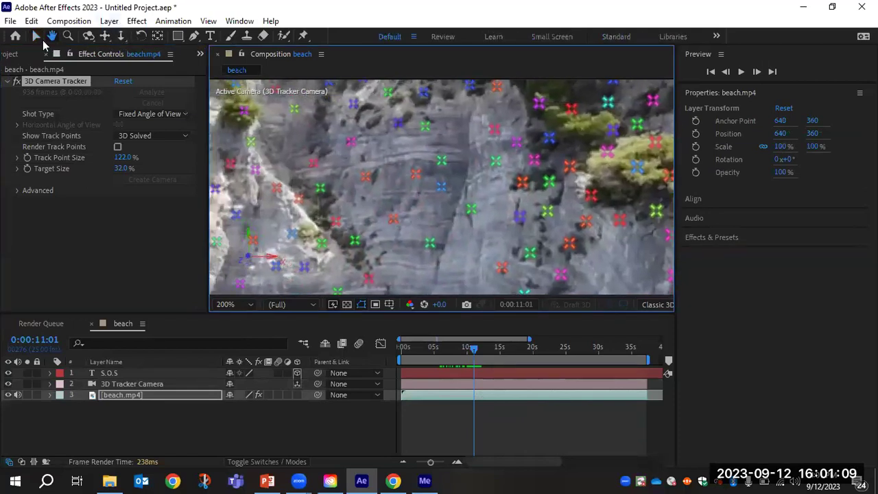
{"action": "left_click", "coordinate": [36, 36]}
Select 13 solved track points spread across the upper rock face.
{"action": "left_click", "coordinate": [424, 126]}
{"action": "left_click", "coordinate": [398, 123], "text": "shift"}
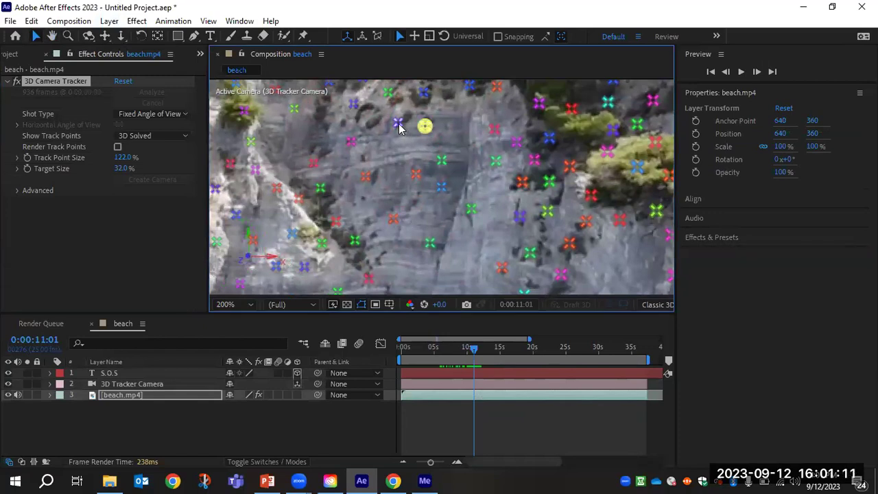
{"action": "left_click", "coordinate": [351, 142], "text": "shift"}
{"action": "left_click", "coordinate": [312, 163], "text": "shift"}
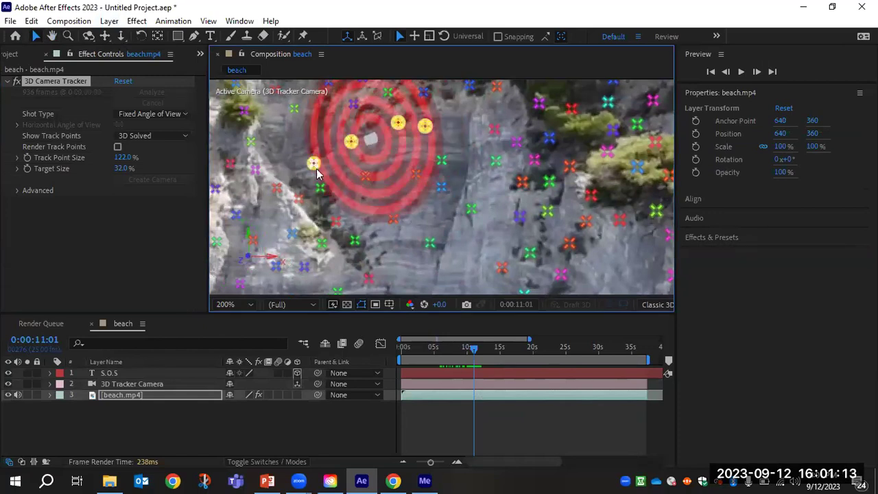
{"action": "left_click", "coordinate": [320, 189], "text": "shift"}
{"action": "left_click", "coordinate": [366, 177], "text": "shift"}
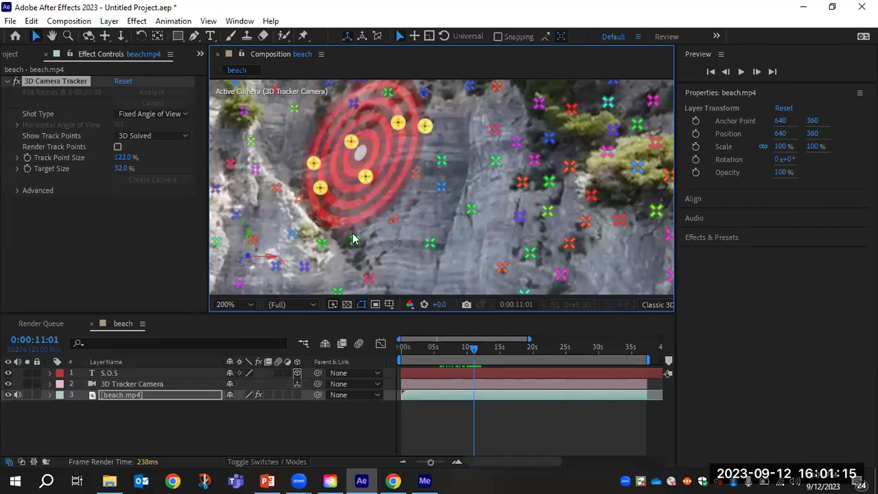
{"action": "left_click", "coordinate": [335, 220], "text": "shift"}
{"action": "left_click", "coordinate": [355, 239], "text": "shift"}
{"action": "left_click", "coordinate": [393, 219], "text": "shift"}
{"action": "left_click", "coordinate": [416, 174], "text": "shift"}
{"action": "left_click", "coordinate": [442, 160], "text": "shift"}
{"action": "left_click", "coordinate": [441, 187], "text": "shift"}
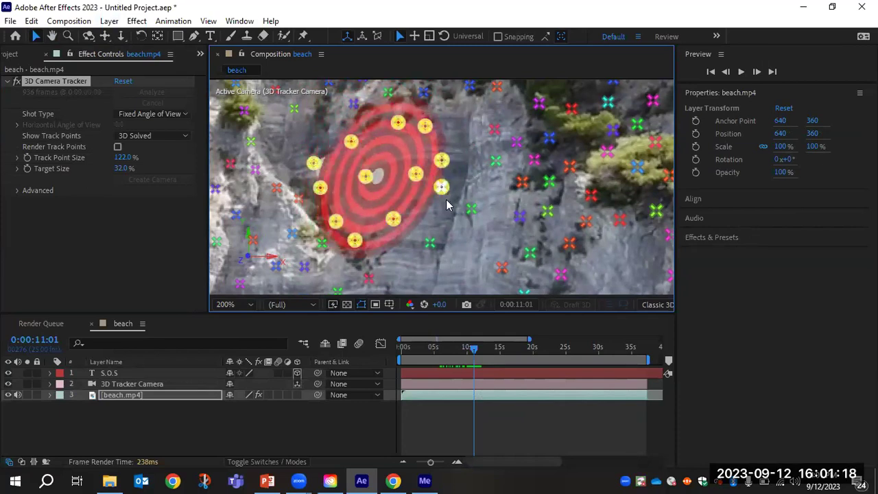
{"action": "left_click", "coordinate": [430, 243], "text": "shift"}
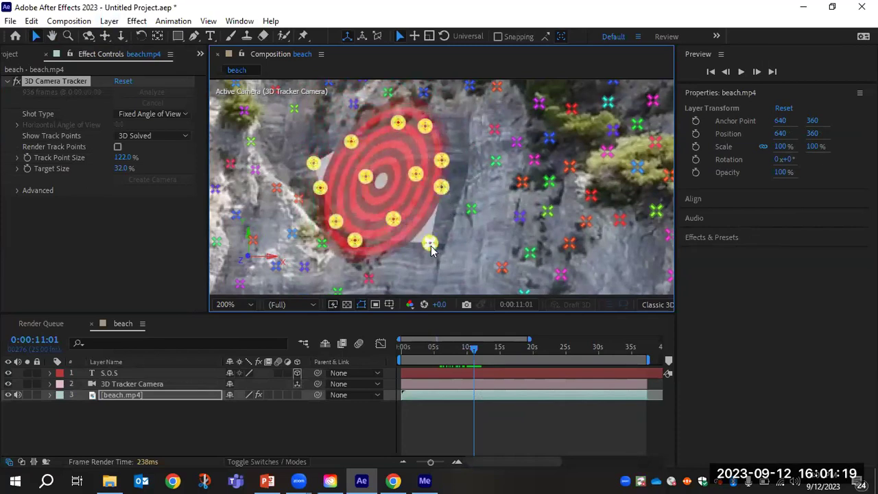
Create a text layer on the selected track points and change its text to HELP.
{"action": "right_click", "coordinate": [394, 170]}
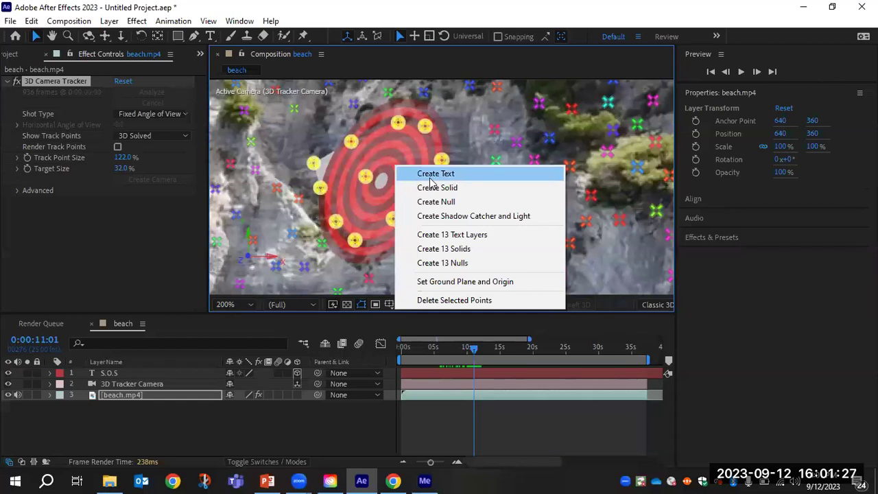
{"action": "left_click", "coordinate": [430, 178]}
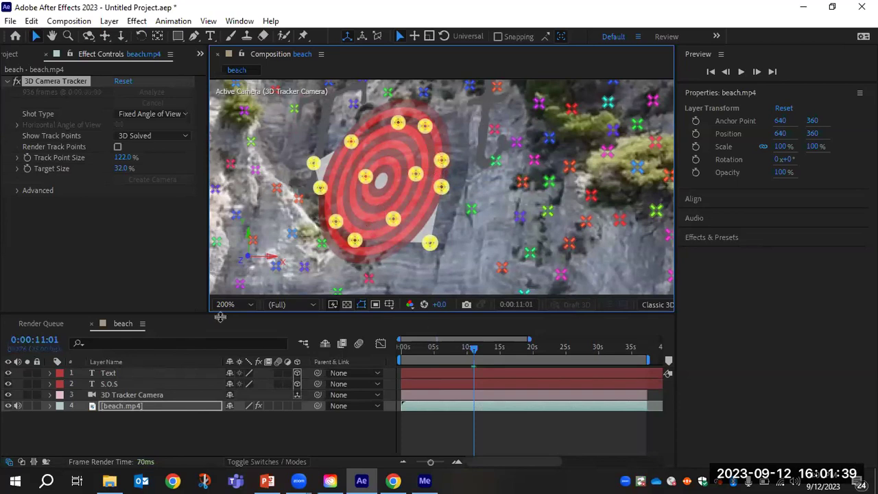
{"action": "left_click", "coordinate": [115, 373]}
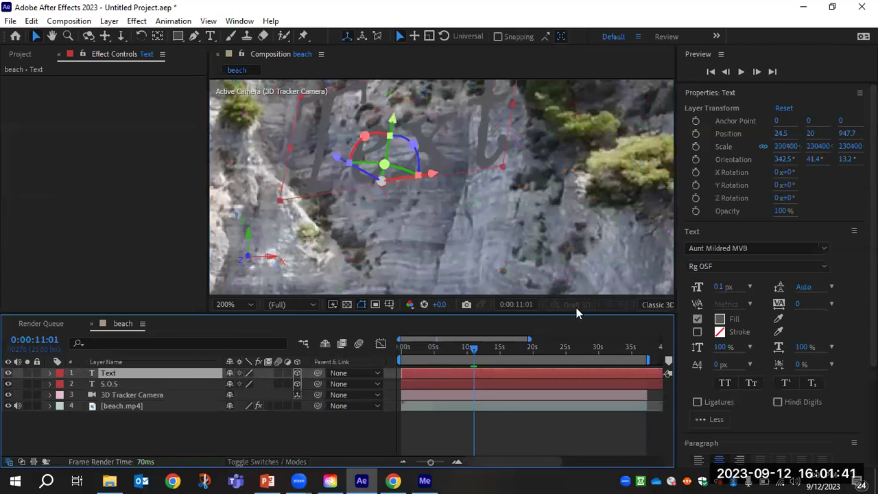
{"action": "double_click", "coordinate": [112, 373]}
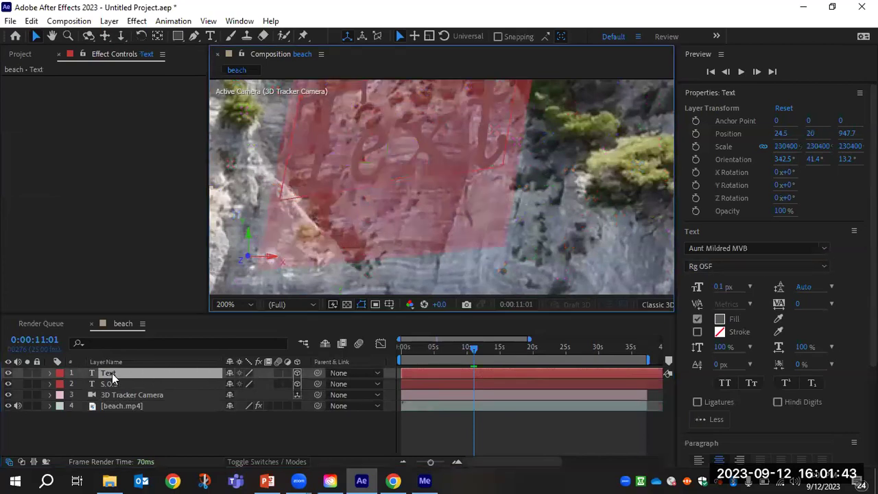
{"action": "type", "text": "A"}
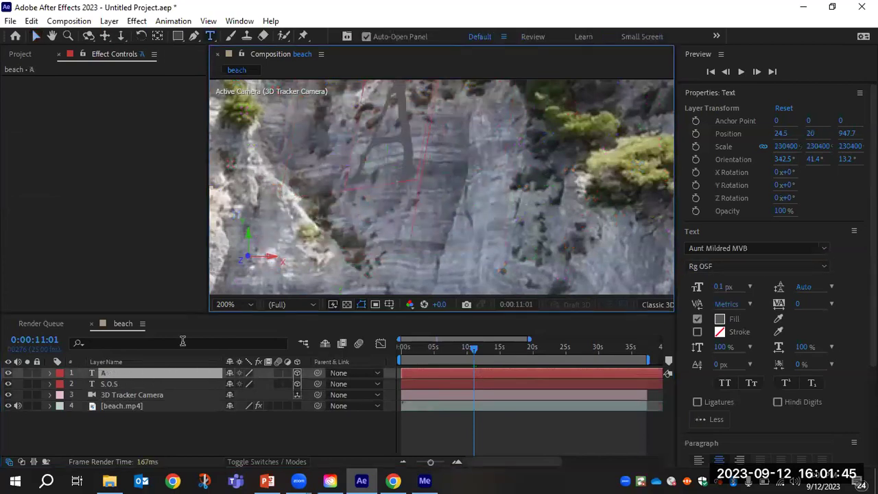
{"action": "type", "text": "ELP"}
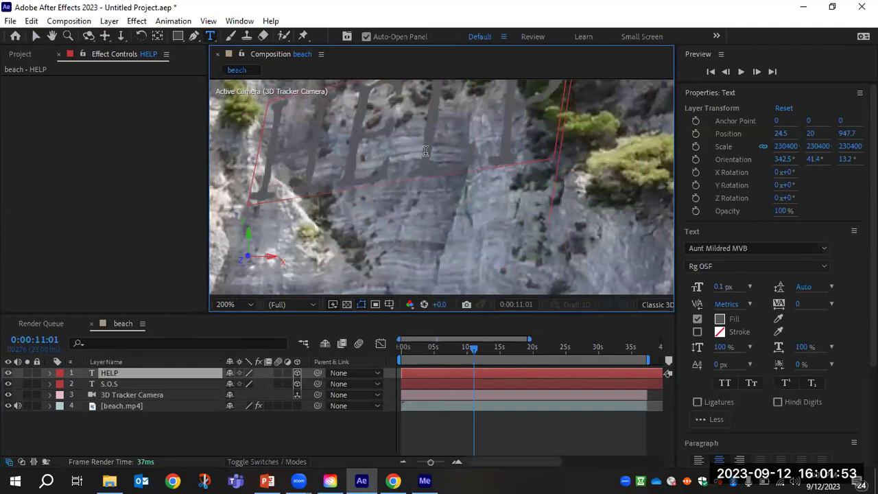
{"action": "left_click", "coordinate": [35, 37]}
Scale HELP down, rotate it to 345.4°, 20.3°, 7.5°, and scrub to 0:00:10:04.
{"action": "left_click_drag", "start_coordinate": [553, 159], "coordinate": [451, 171]}
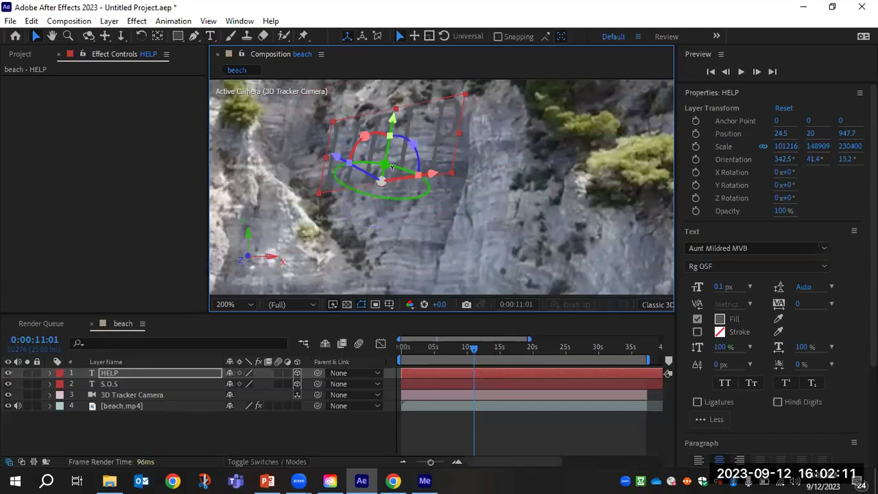
{"action": "left_click_drag", "start_coordinate": [395, 169], "coordinate": [401, 173]}
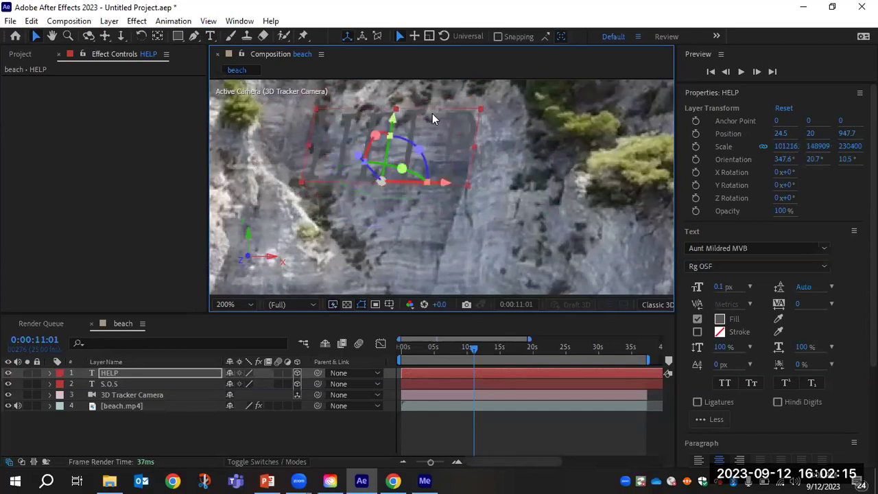
{"action": "left_click_drag", "start_coordinate": [375, 137], "coordinate": [408, 146]}
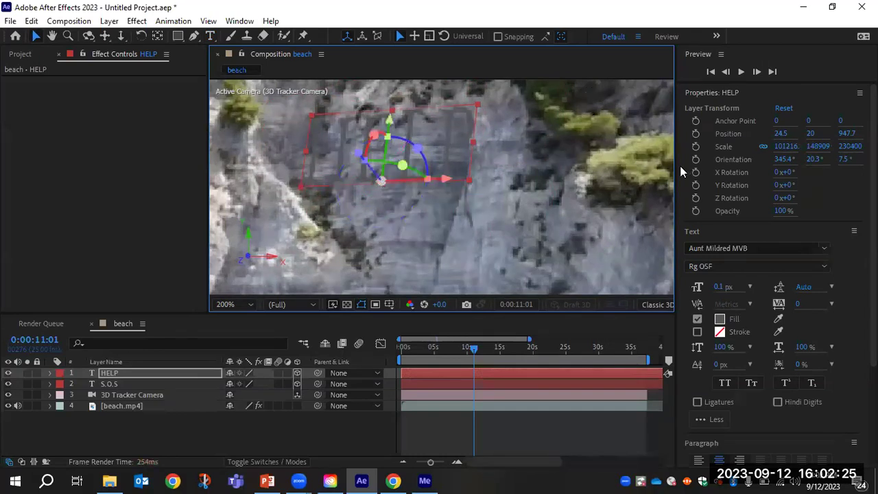
{"action": "left_click_drag", "start_coordinate": [478, 351], "coordinate": [470, 353]}
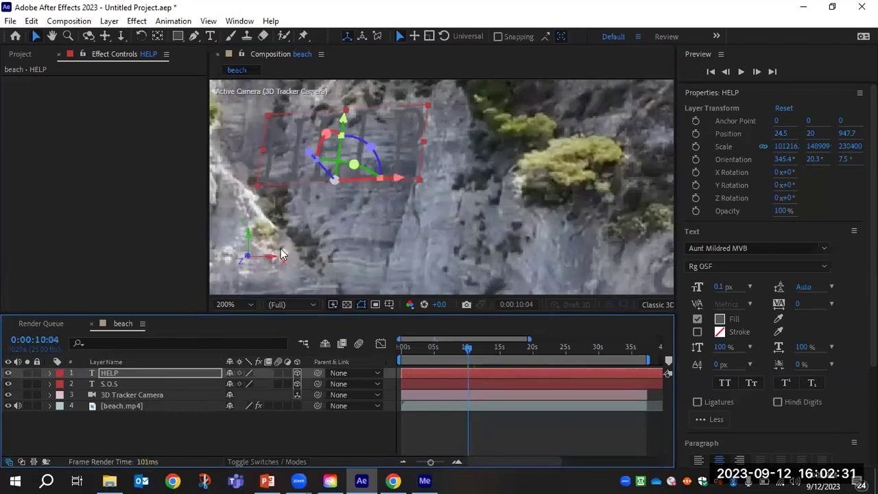
{"action": "left_click", "coordinate": [110, 406]}
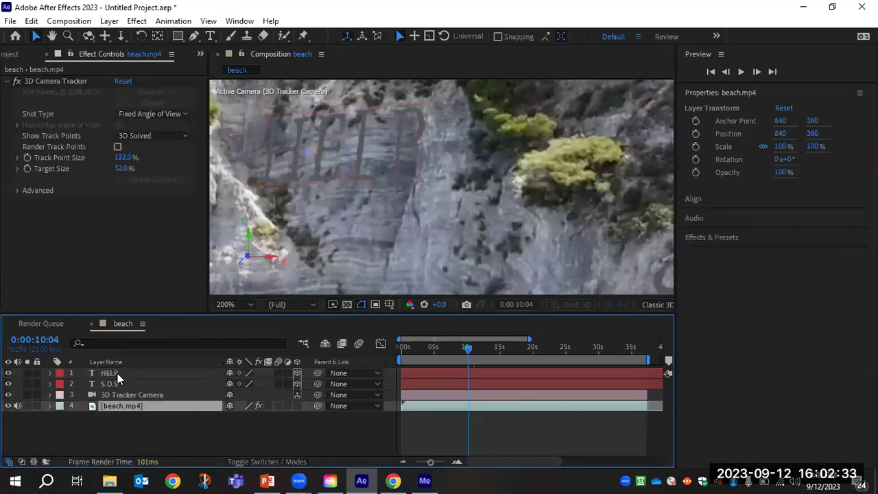
{"action": "left_click", "coordinate": [74, 81]}
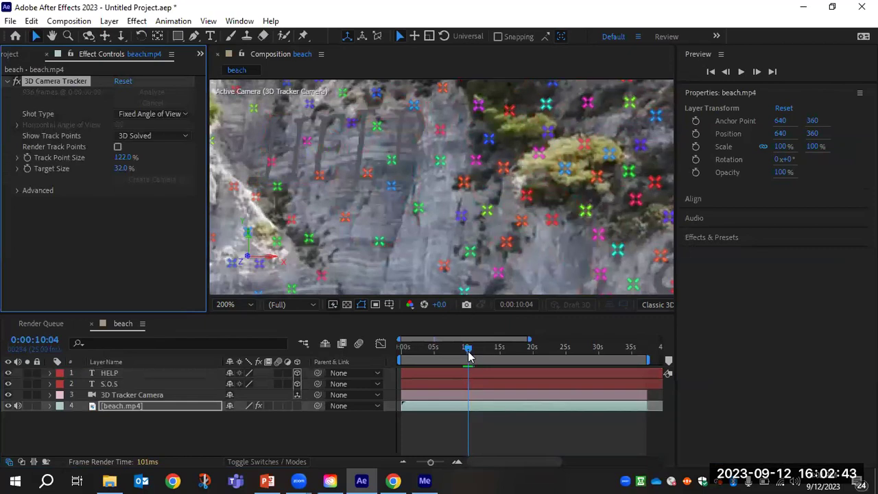
{"action": "scroll", "coordinate": [395, 254], "scroll_direction": "down", "scroll_amount": 2}
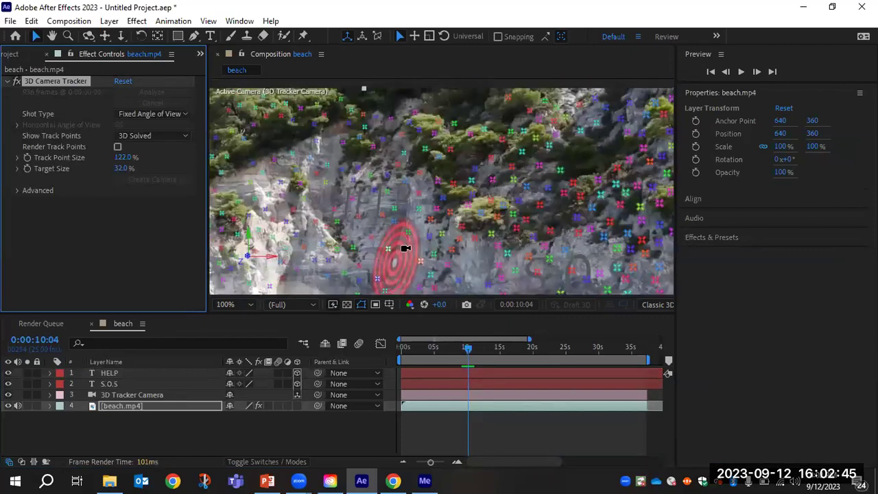
{"action": "scroll", "coordinate": [405, 249], "scroll_direction": "down", "scroll_amount": 1}
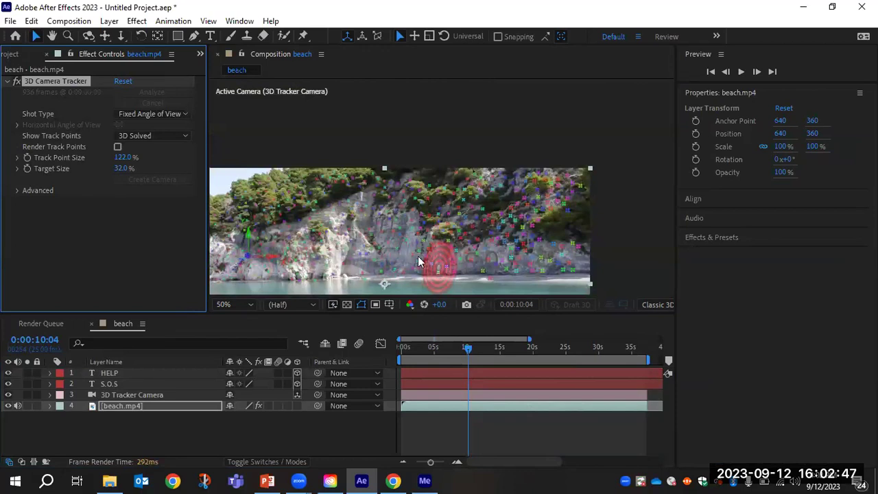
{"action": "left_click", "coordinate": [108, 385]}
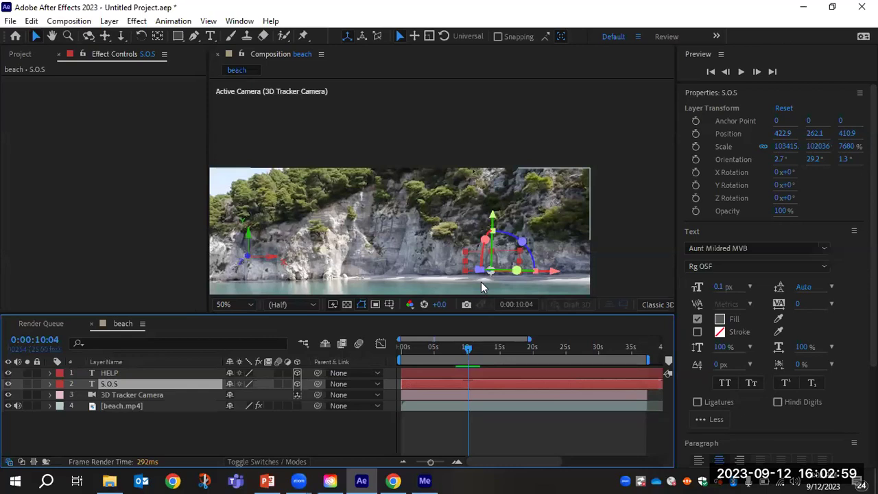
Add HELP to the S.O.S selection and pan the viewer over the beach shot.
{"action": "left_click", "coordinate": [117, 373], "text": "shift"}
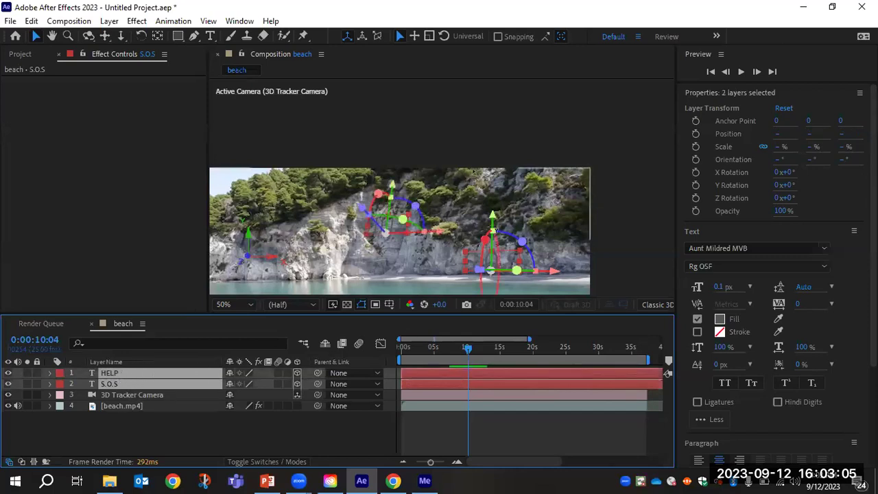
{"action": "key", "text": "h"}
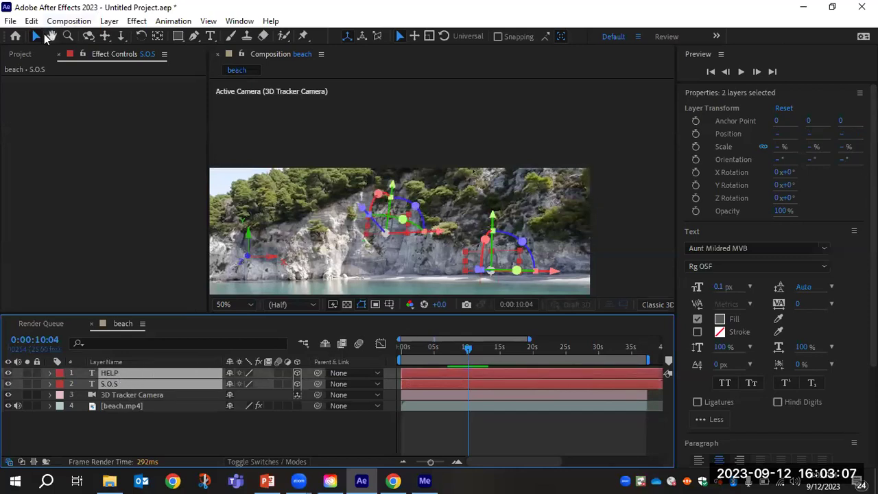
{"action": "left_click", "coordinate": [392, 232]}
{"action": "left_click_drag", "start_coordinate": [392, 232], "coordinate": [405, 215]}
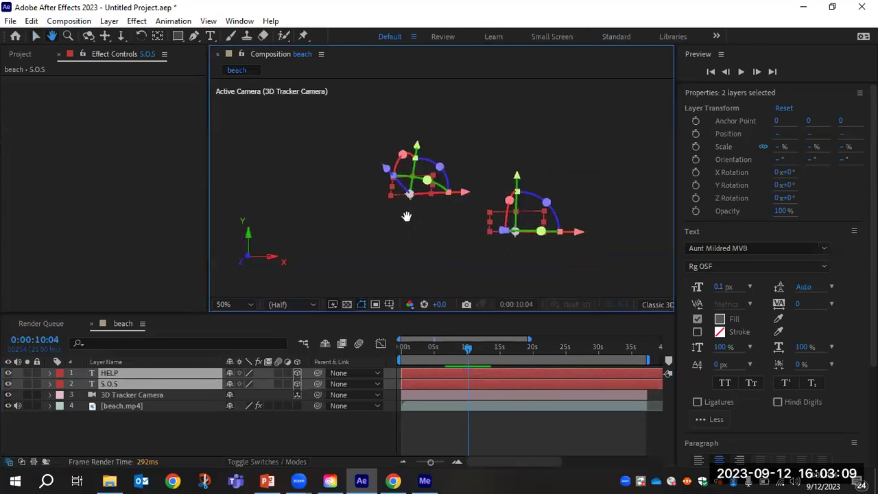
{"action": "scroll", "coordinate": [473, 197], "scroll_direction": "down", "scroll_amount": 2}
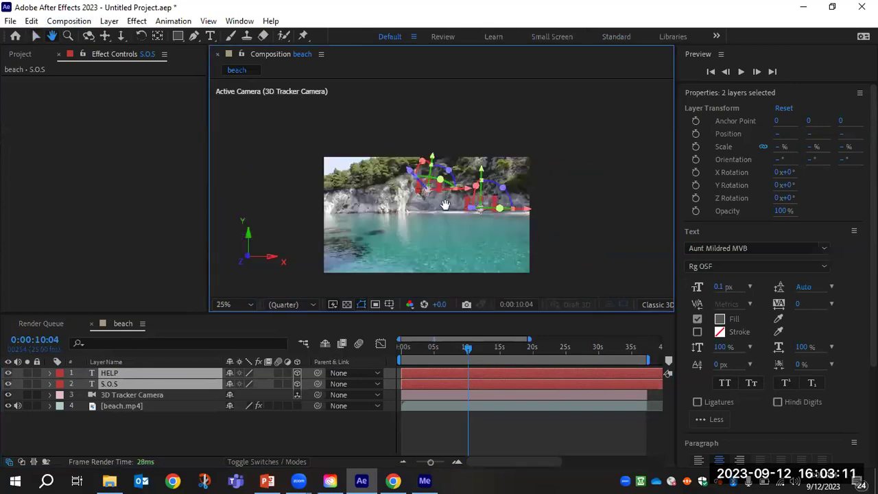
{"action": "left_click_drag", "start_coordinate": [425, 221], "coordinate": [431, 197]}
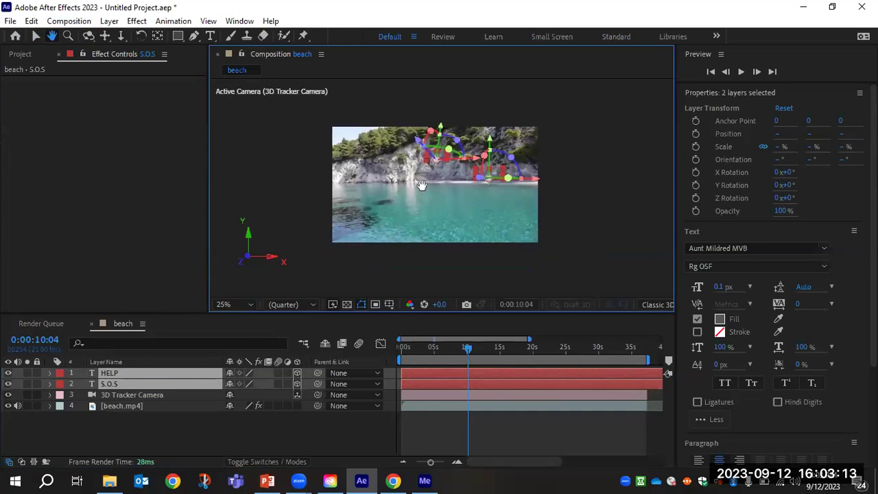
{"action": "scroll", "coordinate": [428, 187], "scroll_direction": "up", "scroll_amount": 2}
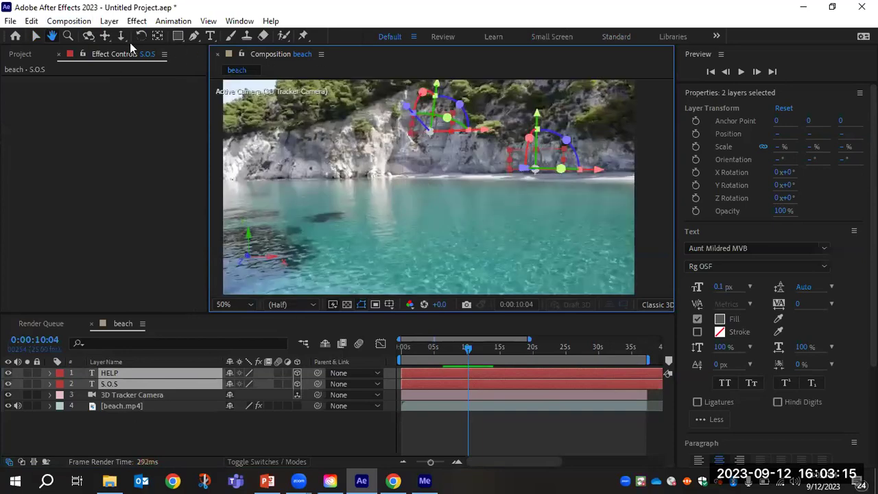
{"action": "left_click", "coordinate": [108, 21]}
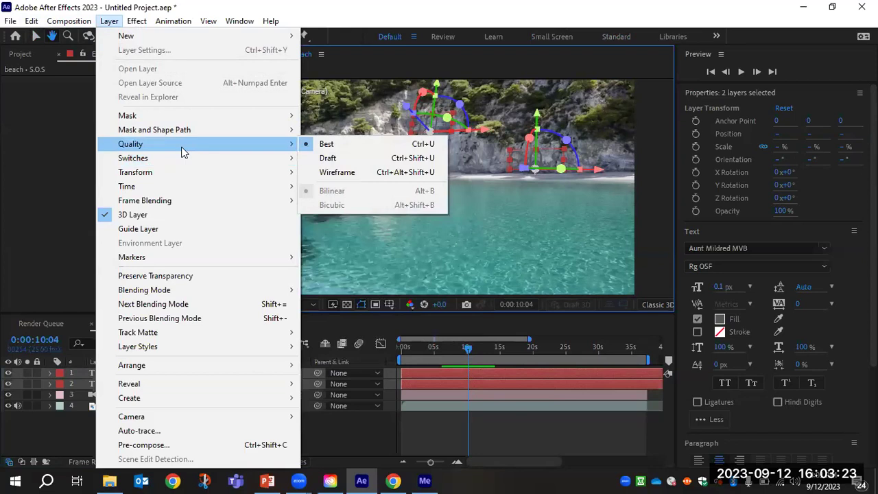
Apply an Inner Shadow layer style to both text layers and enlarge the timeline.
{"action": "mouse_move", "coordinate": [186, 342]}
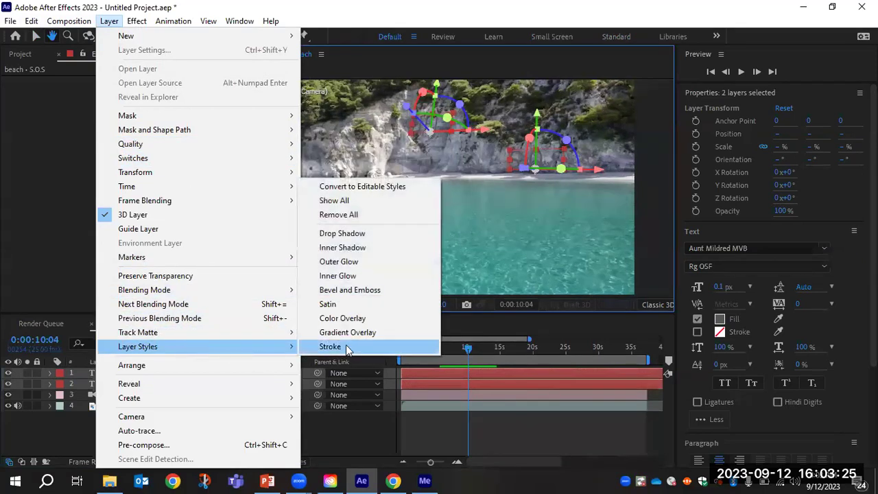
{"action": "left_click", "coordinate": [355, 251]}
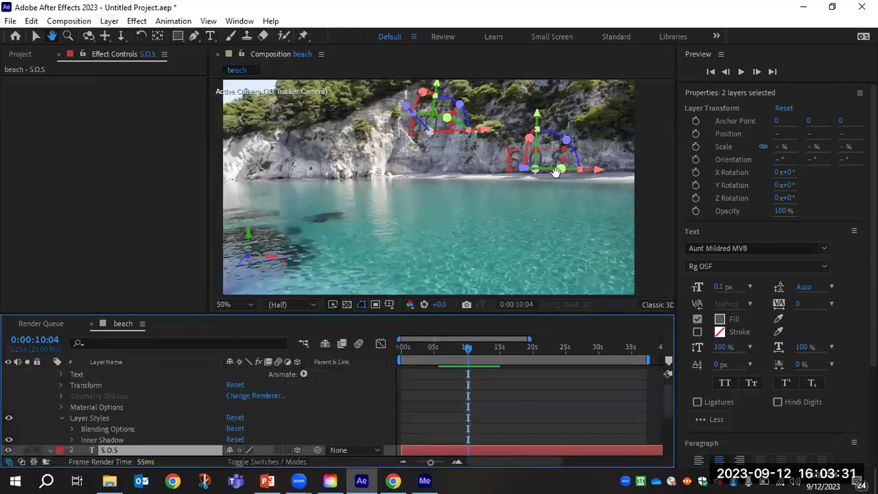
{"action": "scroll", "coordinate": [542, 159], "scroll_direction": "up", "scroll_amount": 2}
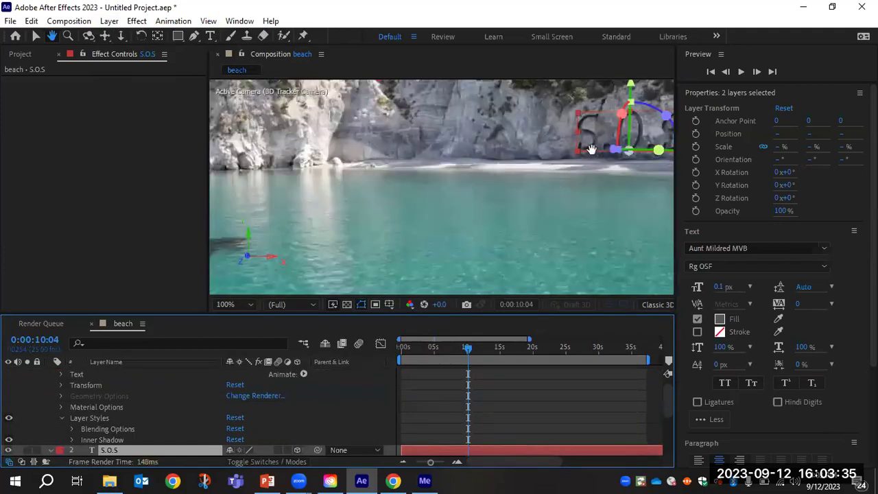
{"action": "scroll", "coordinate": [591, 150], "scroll_direction": "up", "scroll_amount": 1}
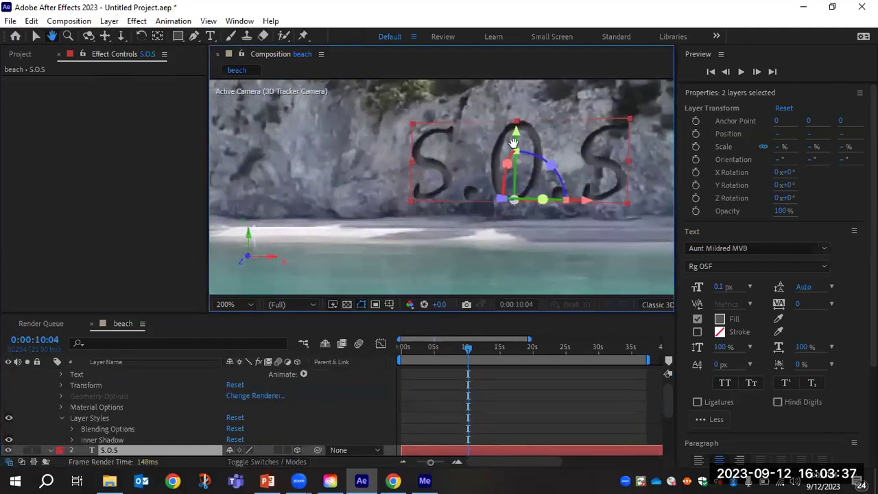
{"action": "scroll", "coordinate": [554, 159], "scroll_direction": "up", "scroll_amount": 1}
{"action": "scroll", "coordinate": [554, 160], "scroll_direction": "down", "scroll_amount": 1}
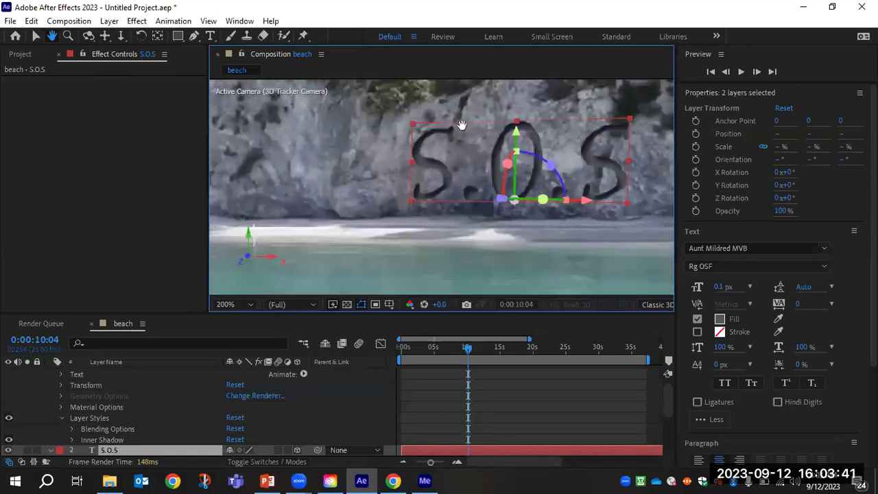
{"action": "scroll", "coordinate": [124, 388], "scroll_direction": "up", "scroll_amount": 1}
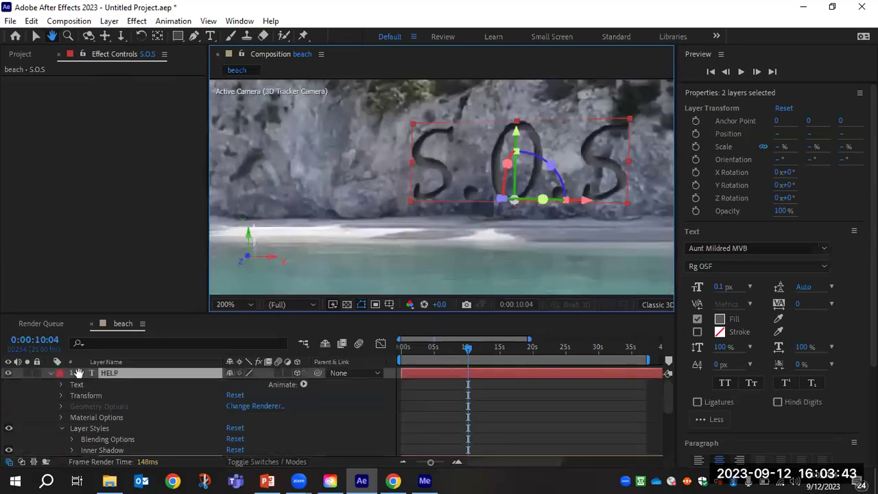
{"action": "left_click_drag", "start_coordinate": [182, 312], "coordinate": [186, 204]}
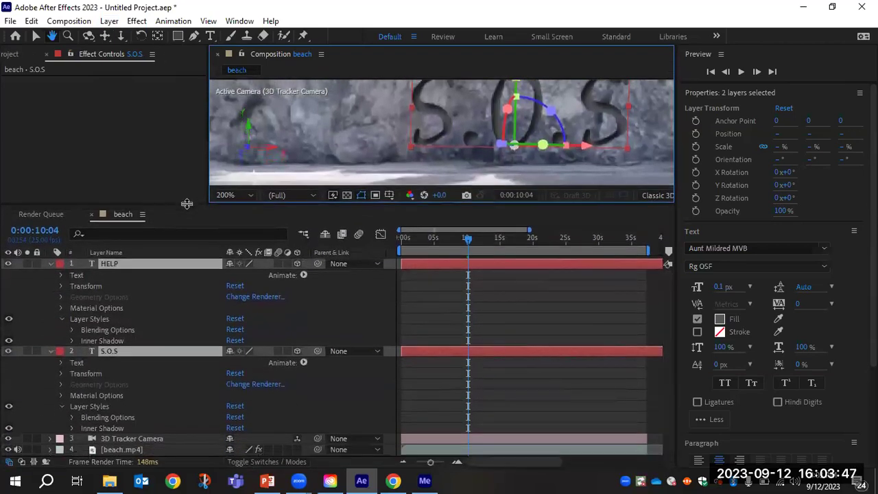
Check HELP's Inner Shadow, collapse it, and expand the S.O.S Inner Shadow settings.
{"action": "left_click", "coordinate": [50, 351]}
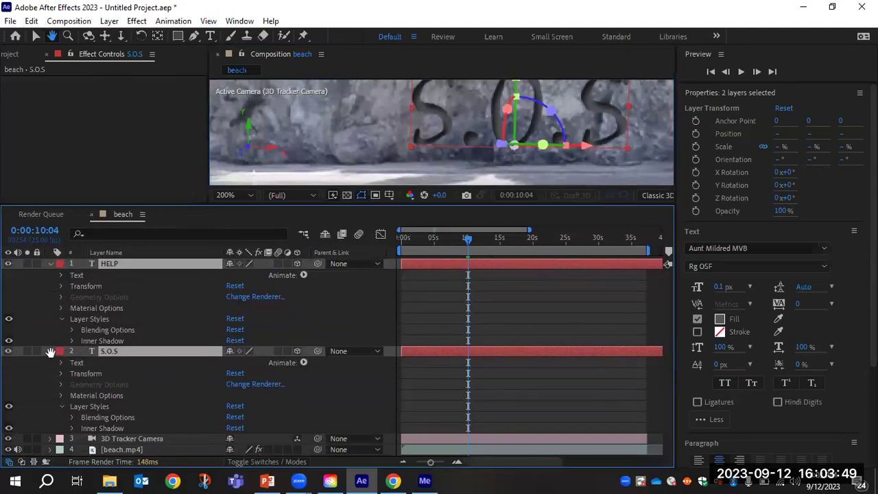
{"action": "key", "text": "v"}
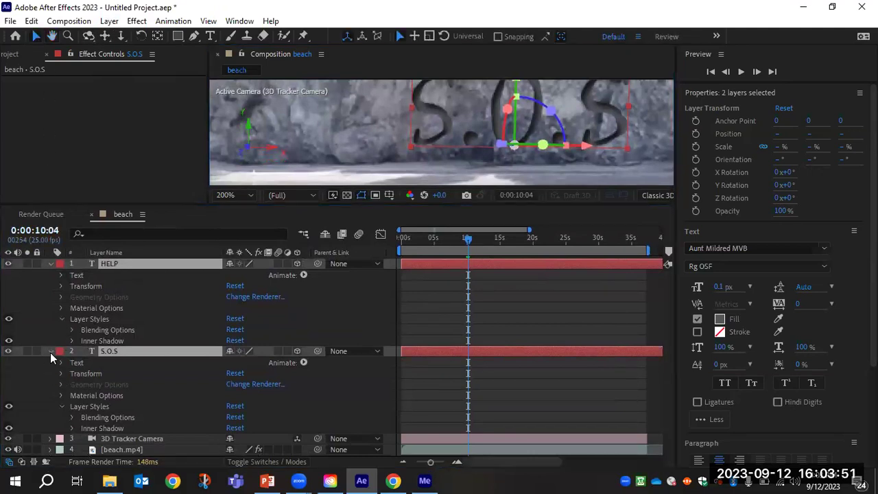
{"action": "left_click", "coordinate": [50, 352]}
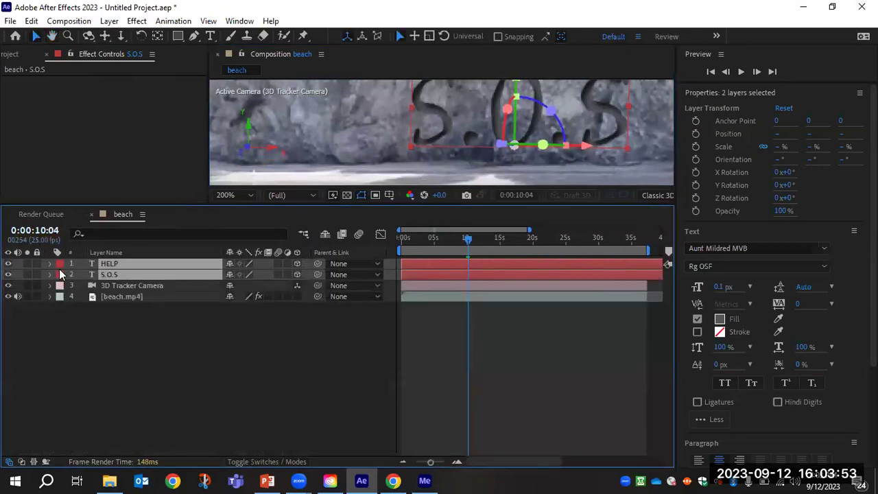
{"action": "left_click", "coordinate": [98, 346]}
{"action": "left_click", "coordinate": [50, 265]}
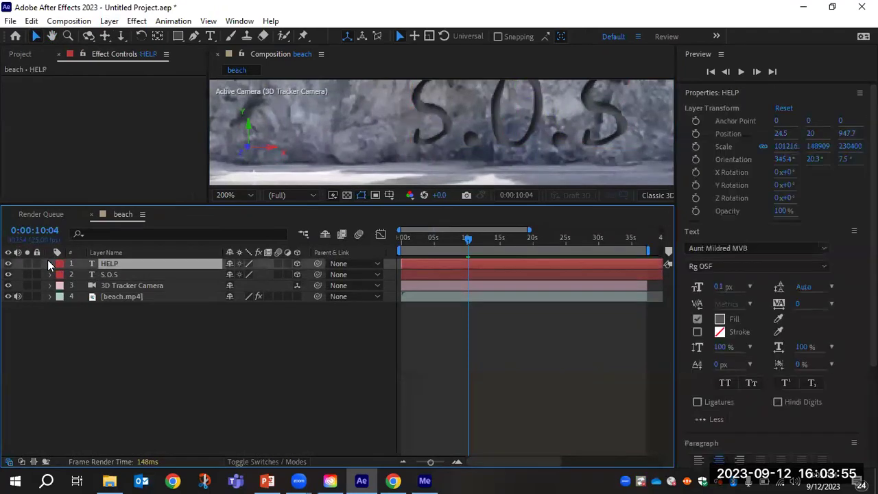
{"action": "left_click", "coordinate": [50, 263]}
{"action": "left_click", "coordinate": [99, 320]}
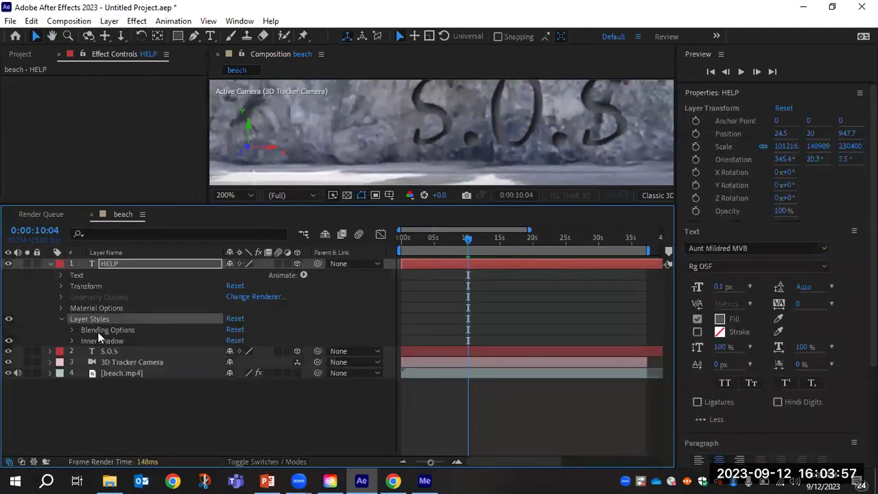
{"action": "left_click", "coordinate": [96, 341]}
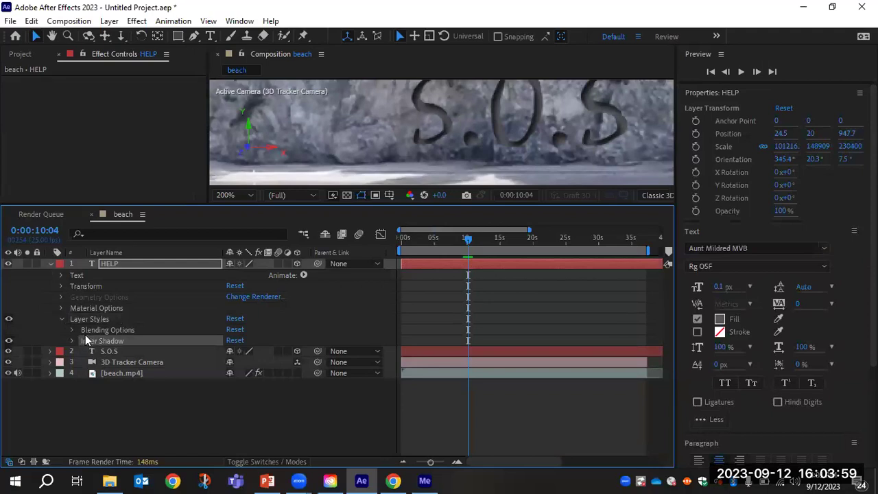
{"action": "left_click", "coordinate": [51, 266]}
{"action": "left_click", "coordinate": [50, 274]}
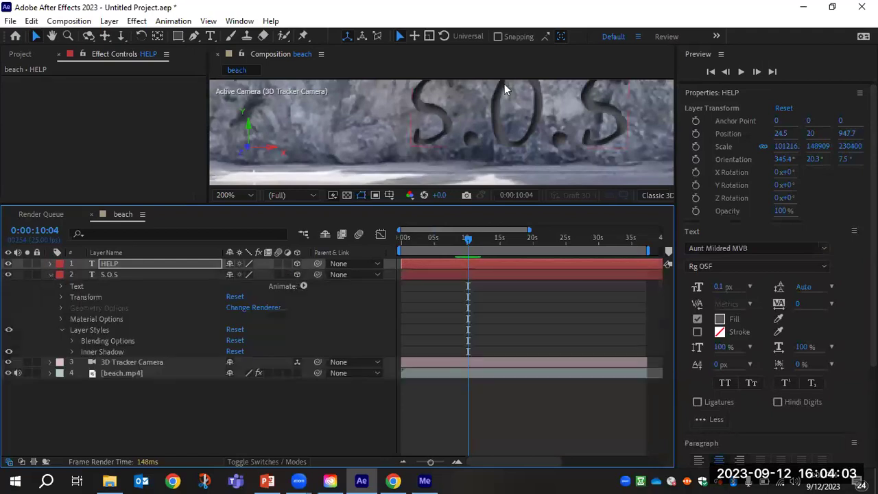
{"action": "left_click", "coordinate": [74, 352]}
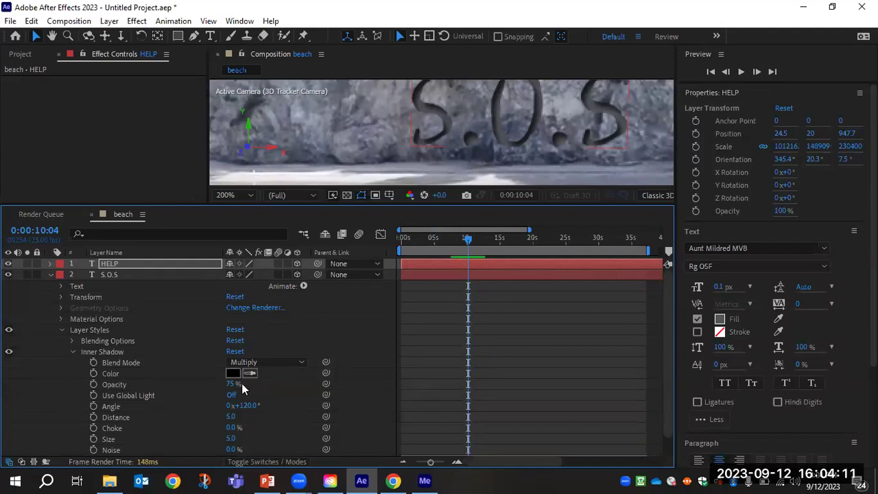
Lower the S.O.S Inner Shadow opacity from 75% to 53%, then collapse its properties.
{"action": "left_click_drag", "start_coordinate": [227, 386], "coordinate": [197, 386]}
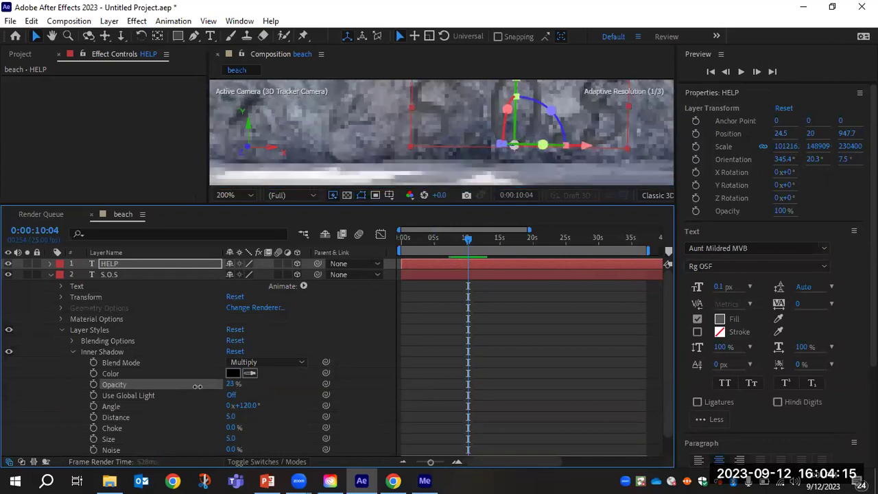
{"action": "left_click_drag", "start_coordinate": [205, 386], "coordinate": [215, 386]}
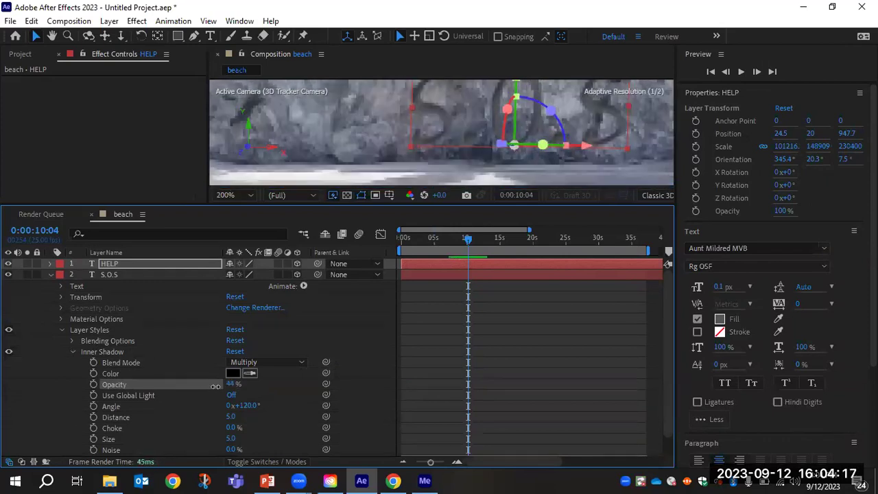
{"action": "key", "text": "ctrl+Down"}
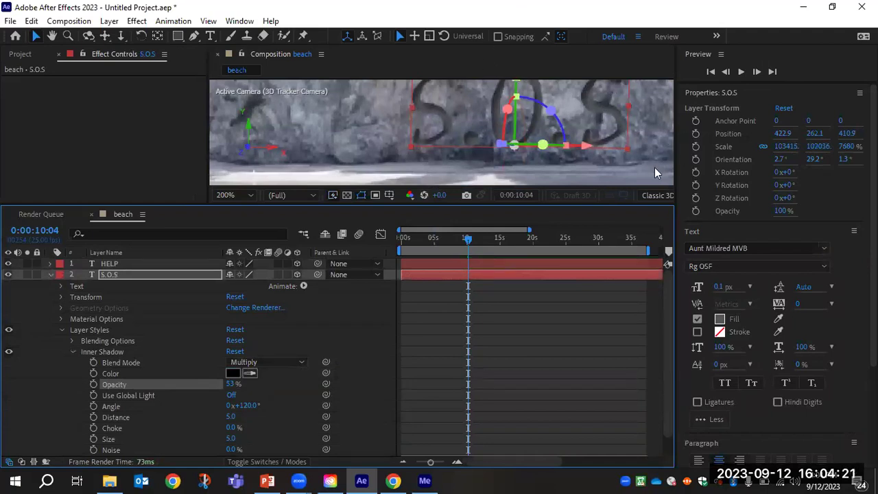
{"action": "scroll", "coordinate": [209, 370], "scroll_direction": "down", "scroll_amount": 1}
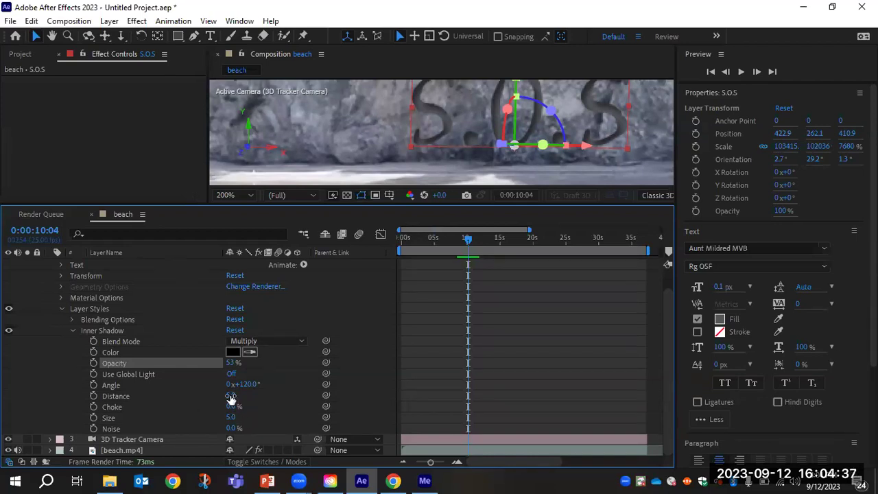
{"action": "left_click", "coordinate": [73, 330]}
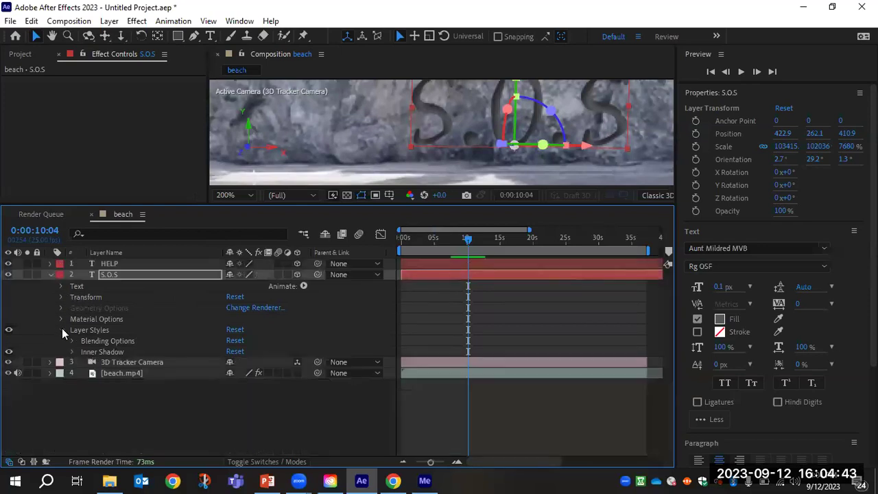
{"action": "left_click", "coordinate": [62, 329]}
{"action": "left_click", "coordinate": [51, 273]}
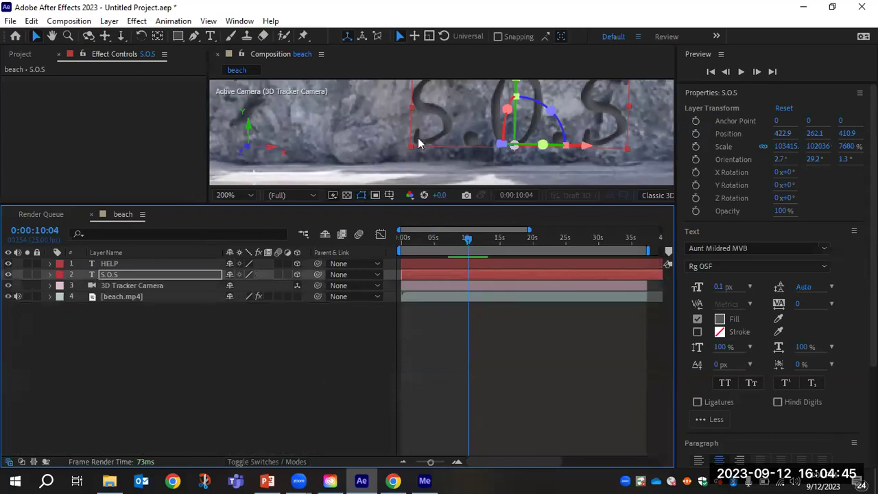
Enlarge the composition viewer and pan at 100% zoom to review HELP and S.O.S.
{"action": "left_click", "coordinate": [384, 131]}
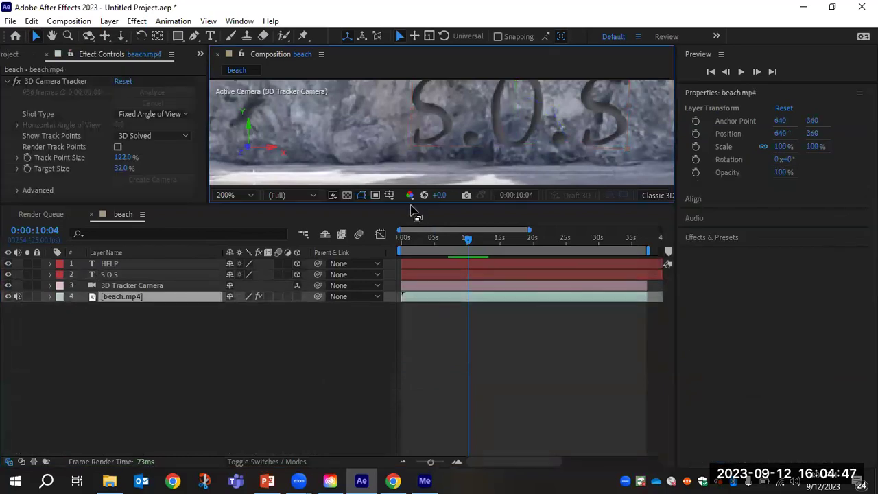
{"action": "left_click_drag", "start_coordinate": [408, 205], "coordinate": [405, 332]}
{"action": "left_click", "coordinate": [51, 36]}
{"action": "left_click_drag", "start_coordinate": [460, 206], "coordinate": [468, 314]}
{"action": "left_click_drag", "start_coordinate": [364, 116], "coordinate": [510, 204]}
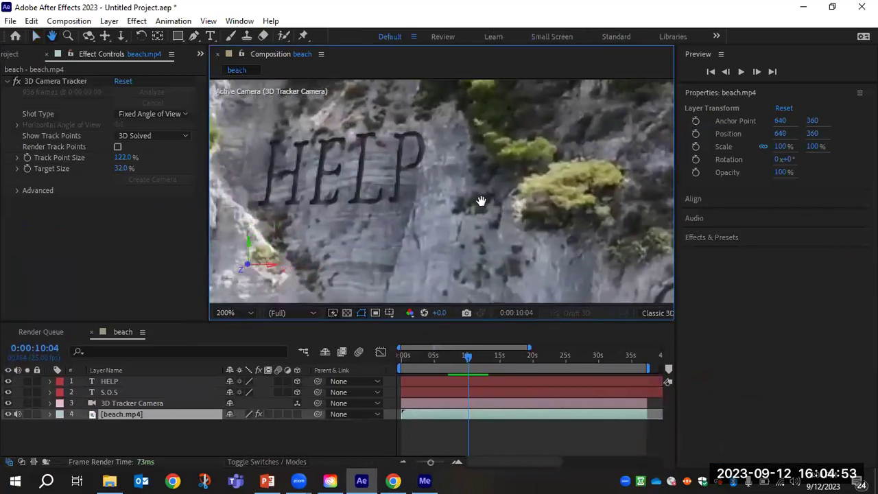
{"action": "left_click_drag", "start_coordinate": [494, 245], "coordinate": [345, 155]}
{"action": "left_click_drag", "start_coordinate": [456, 206], "coordinate": [385, 198]}
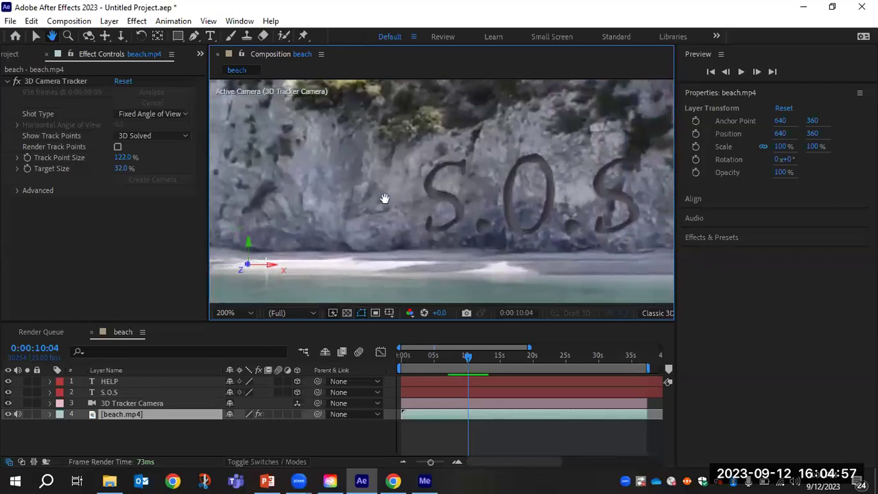
{"action": "scroll", "coordinate": [427, 190], "scroll_direction": "down", "scroll_amount": 2}
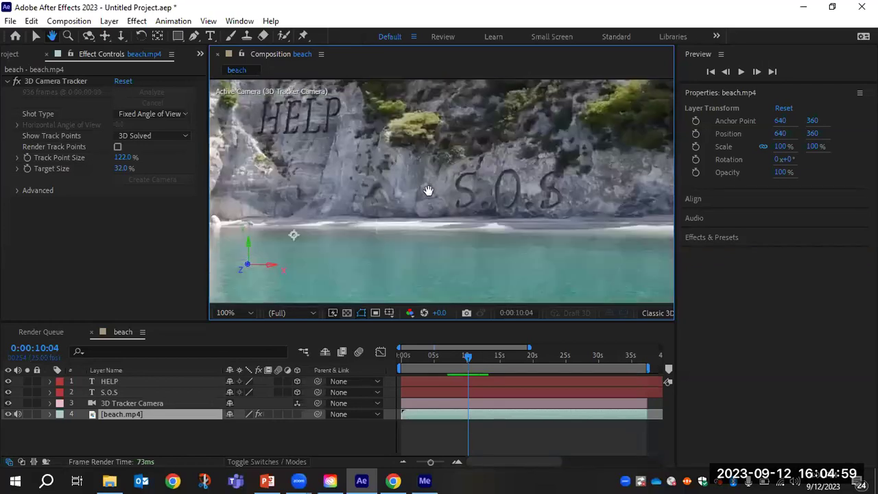
{"action": "left_click_drag", "start_coordinate": [332, 204], "coordinate": [375, 211]}
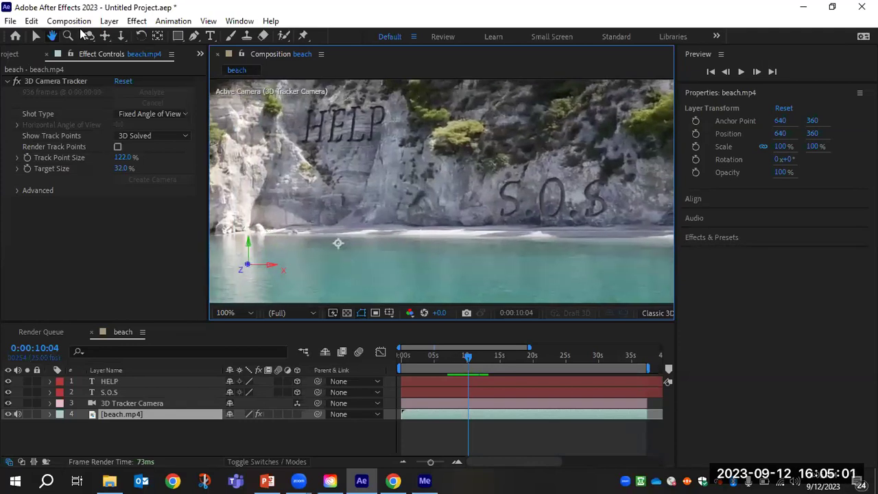
{"action": "left_click", "coordinate": [10, 22]}
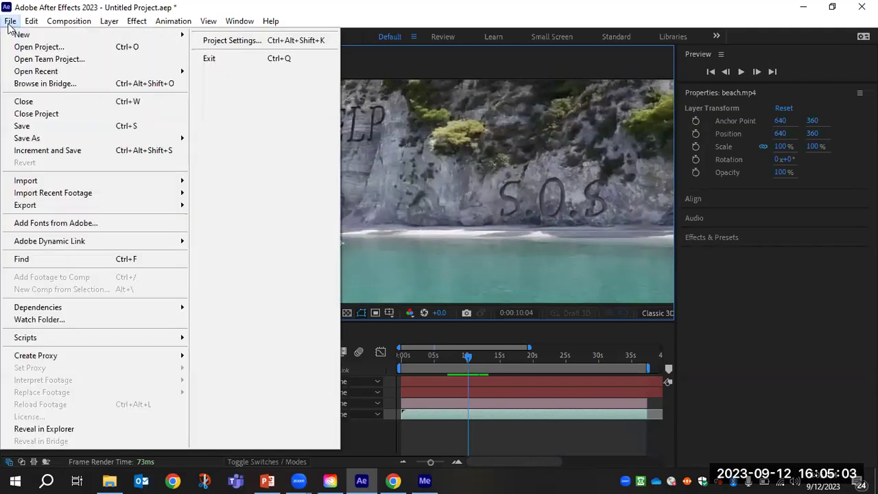
Queue the beach composition with File > Export > Add to Render Queue.
{"action": "mouse_move", "coordinate": [61, 208]}
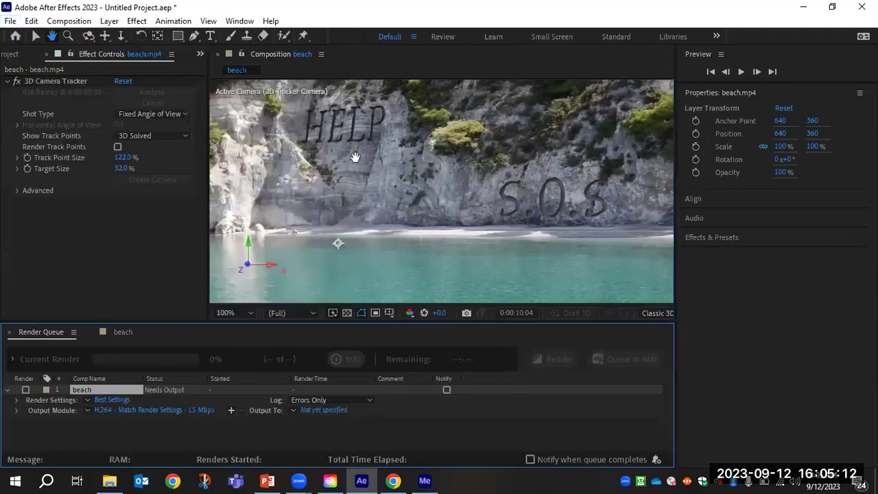
{"action": "left_click", "coordinate": [259, 221]}
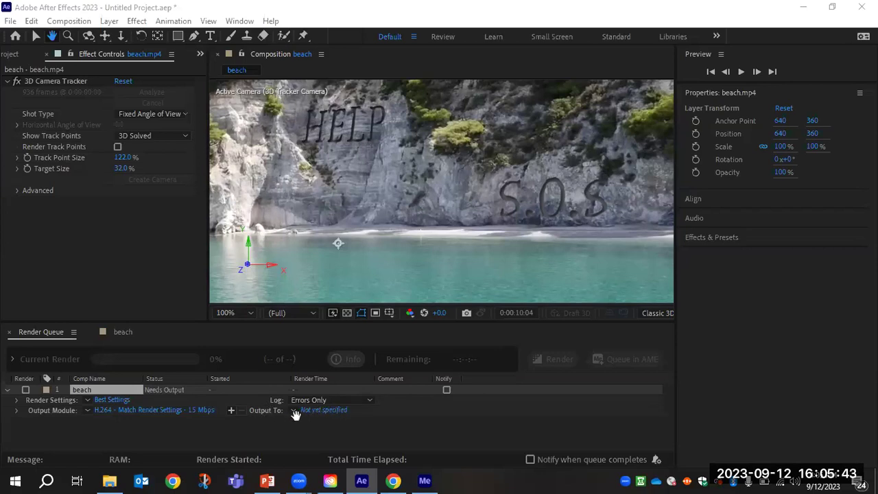
Change the beach render's output file name to graffiti.mp4 and save the setting.
{"action": "left_click", "coordinate": [324, 411]}
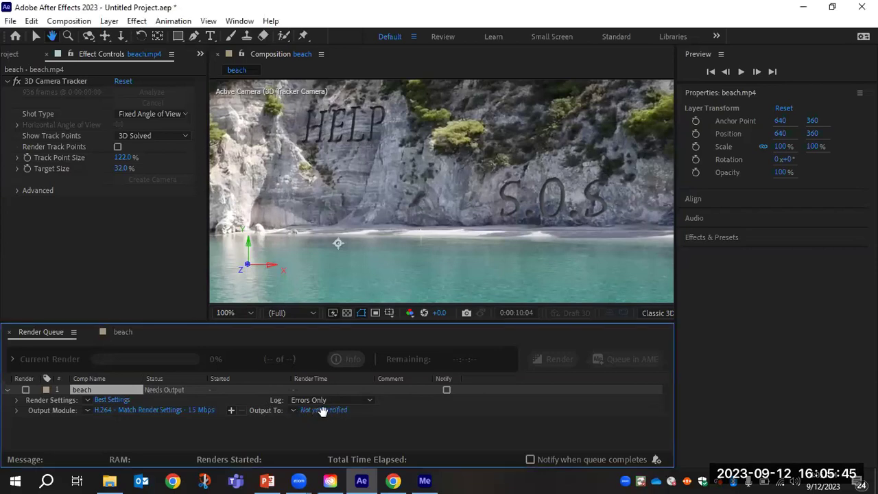
{"action": "key", "text": "v"}
{"action": "left_click", "coordinate": [323, 409]}
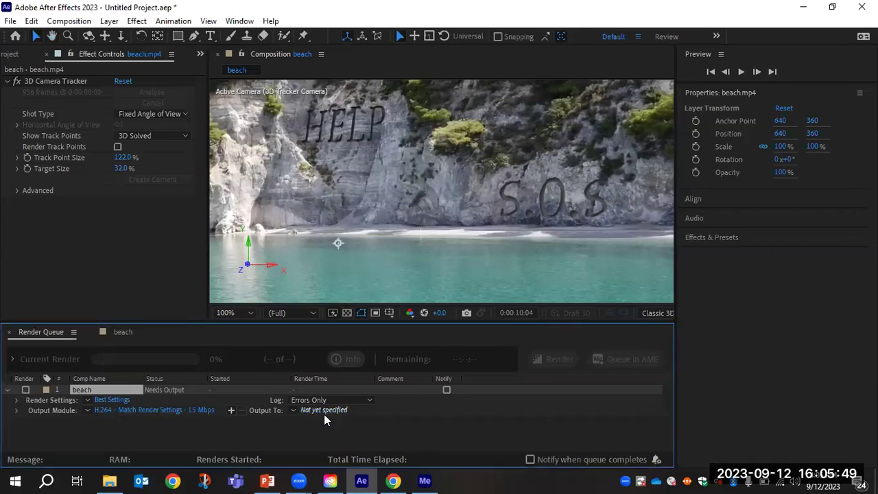
{"action": "left_click", "coordinate": [330, 410]}
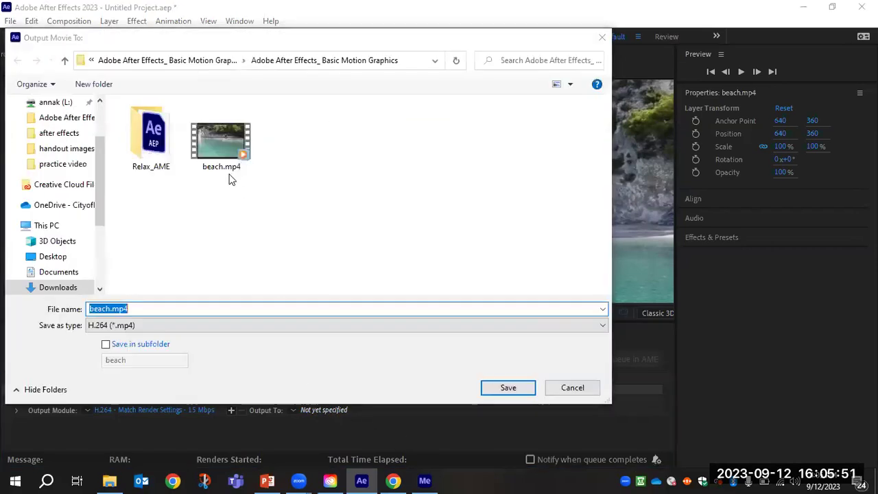
{"action": "left_click", "coordinate": [110, 309]}
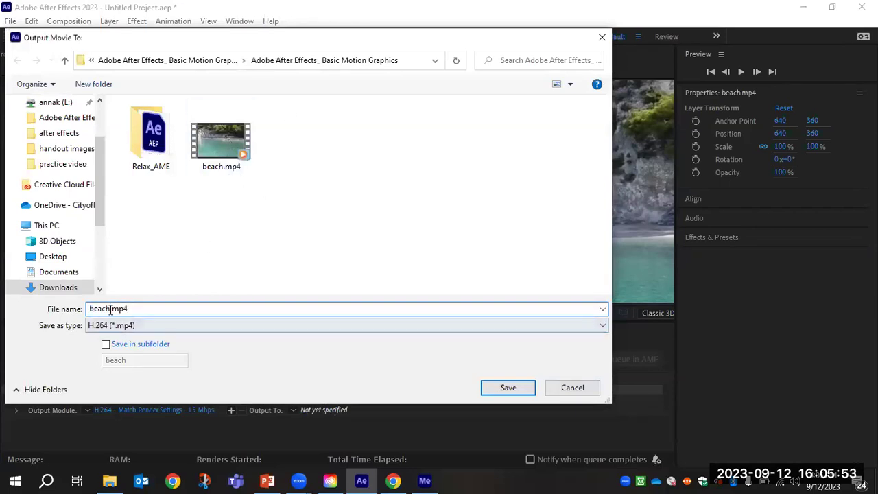
{"action": "left_click_drag", "start_coordinate": [110, 310], "coordinate": [42, 314]}
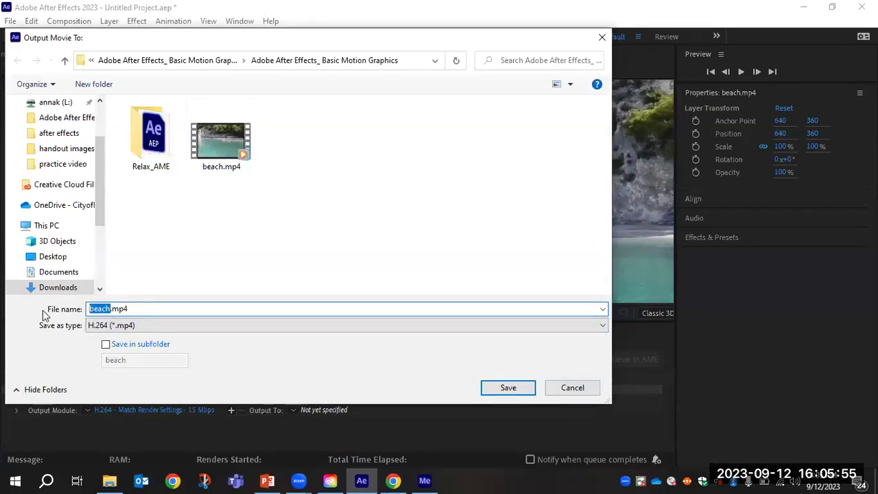
{"action": "type", "text": "graffiti"}
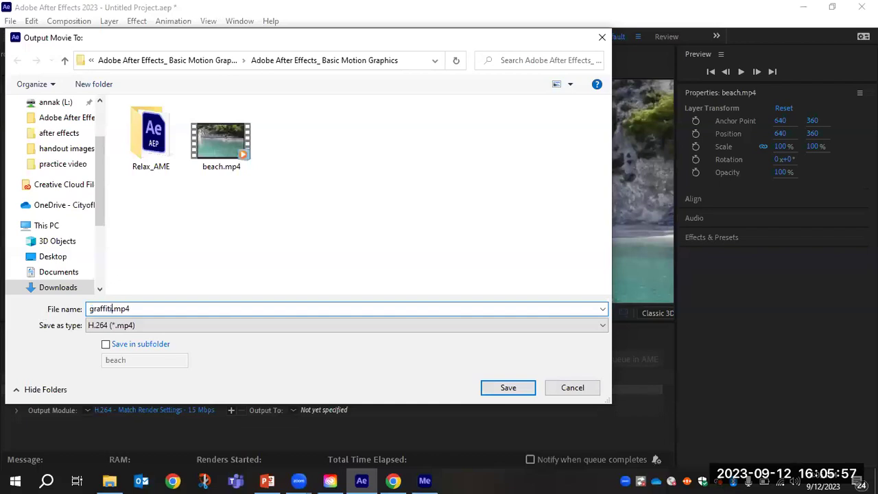
{"action": "left_click", "coordinate": [508, 387]}
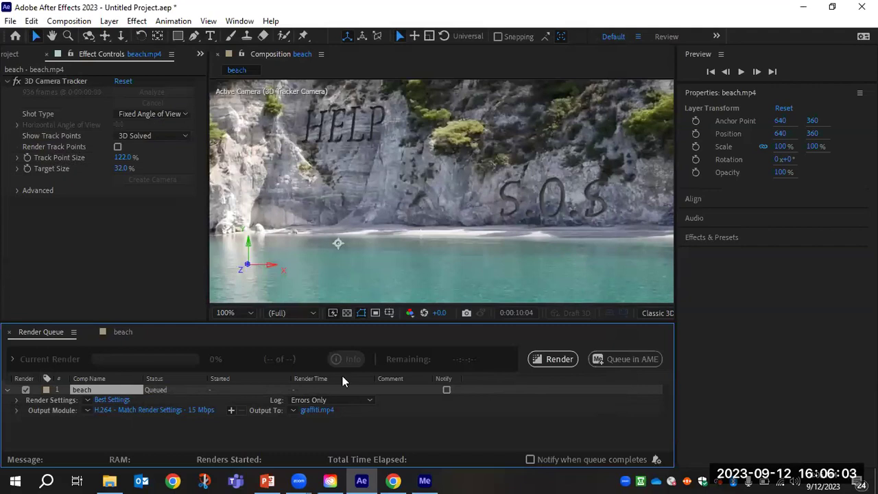
Start rendering the queued beach composition to graffiti.mp4.
{"action": "left_click", "coordinate": [552, 360]}
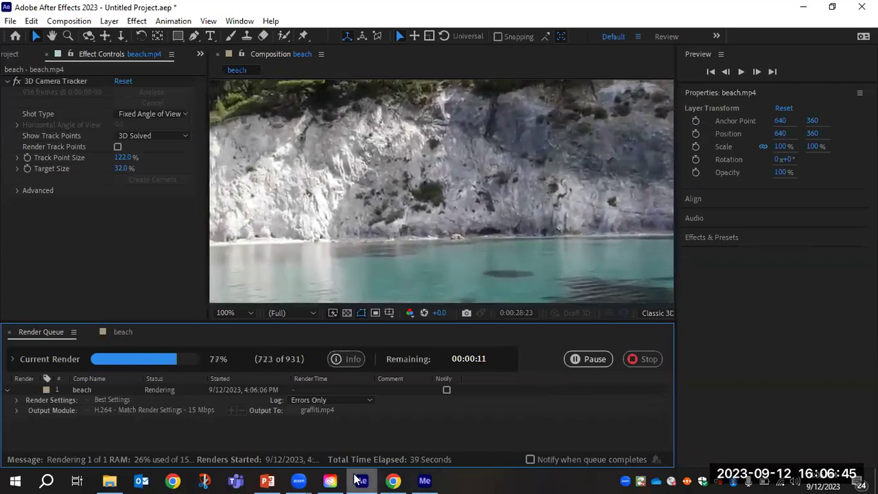
{"action": "mouse_move", "coordinate": [362, 480]}
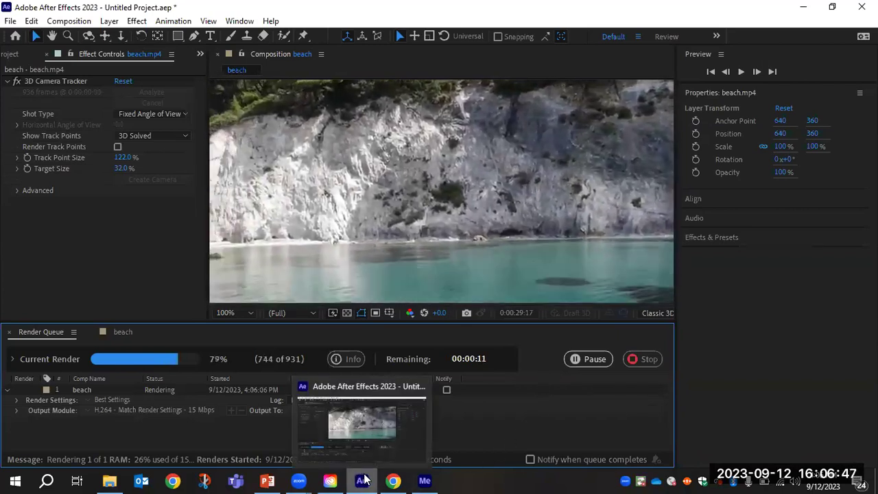
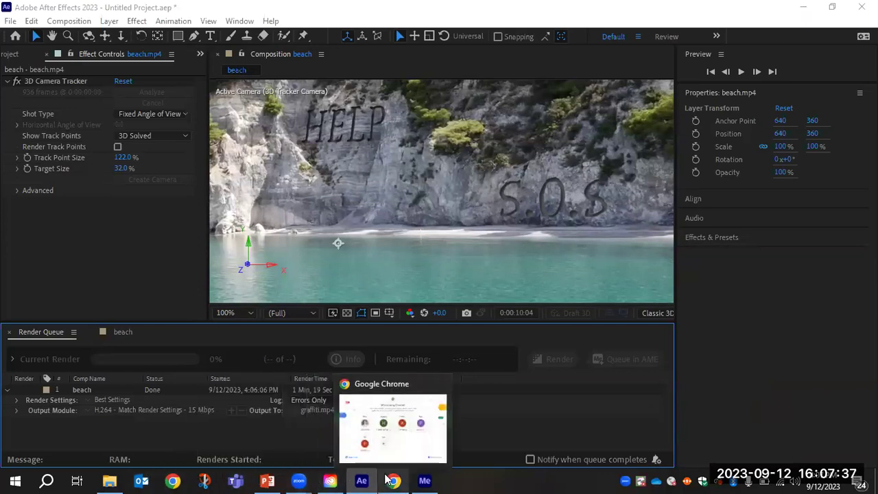
Close the extra Chrome window and start a new Chrome window at its profile chooser.
{"action": "left_click", "coordinate": [439, 384]}
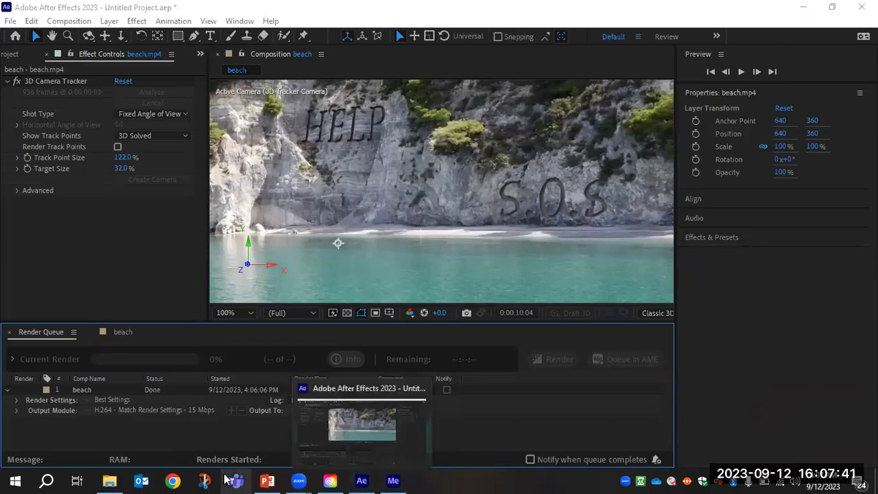
{"action": "left_click", "coordinate": [174, 479]}
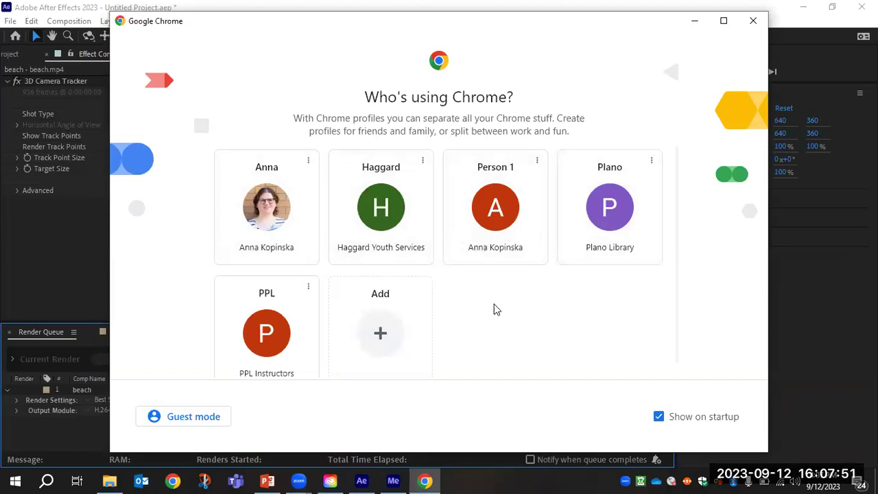
{"action": "scroll", "coordinate": [494, 308], "scroll_direction": "down", "scroll_amount": 1}
Browse as a guest, load planolibrary.org, and maximize the browser window.
{"action": "left_click", "coordinate": [226, 419]}
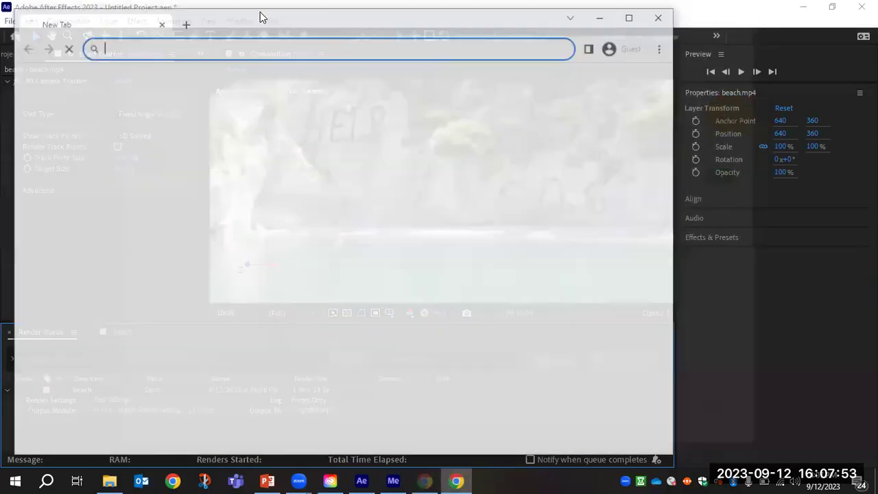
{"action": "type", "text": "planol"}
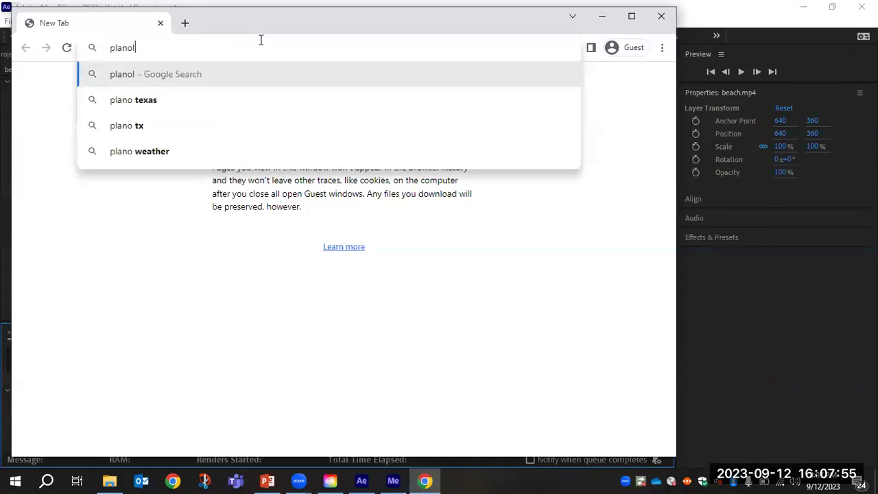
{"action": "type", "text": "ibrary.org"}
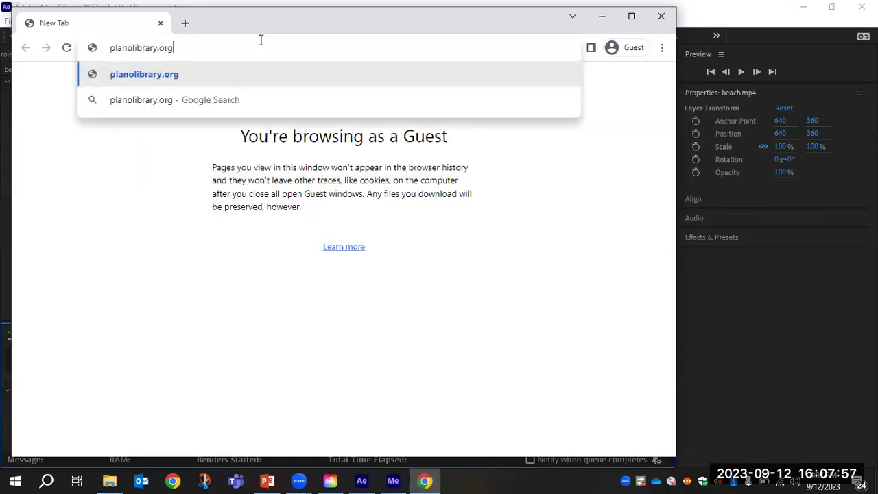
{"action": "key", "text": "Return"}
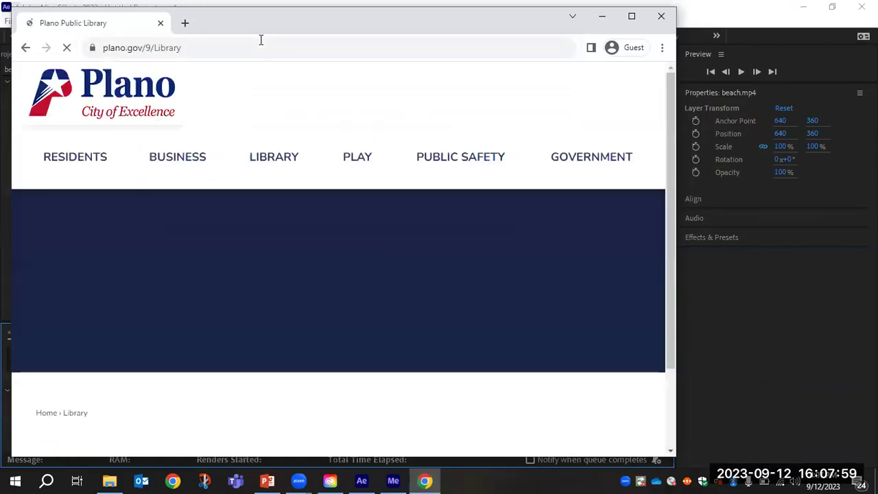
{"action": "left_click", "coordinate": [632, 15]}
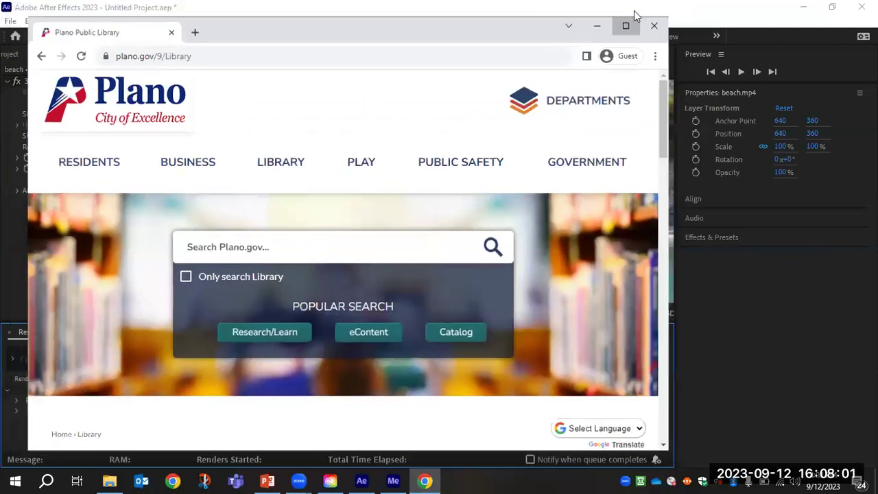
{"action": "mouse_move", "coordinate": [391, 84]}
{"action": "scroll", "coordinate": [291, 220], "scroll_direction": "down", "scroll_amount": 2}
{"action": "scroll", "coordinate": [329, 216], "scroll_direction": "up", "scroll_amount": 2}
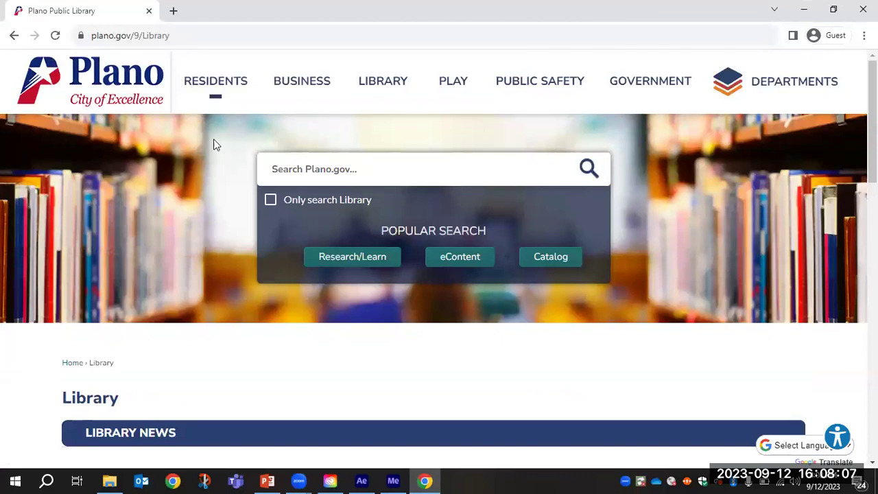
Go to the library's Research/Learn page and filter the databases to BUSINESS.
{"action": "left_click", "coordinate": [348, 259]}
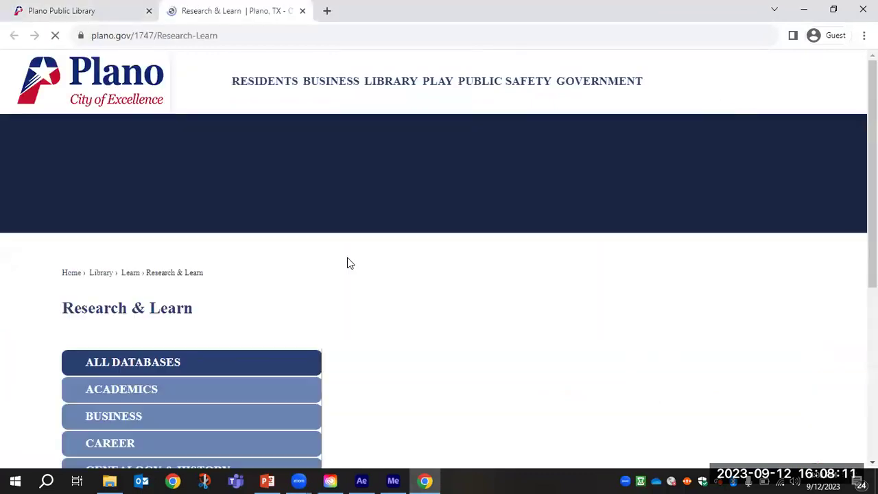
{"action": "scroll", "coordinate": [369, 237], "scroll_direction": "down", "scroll_amount": 3}
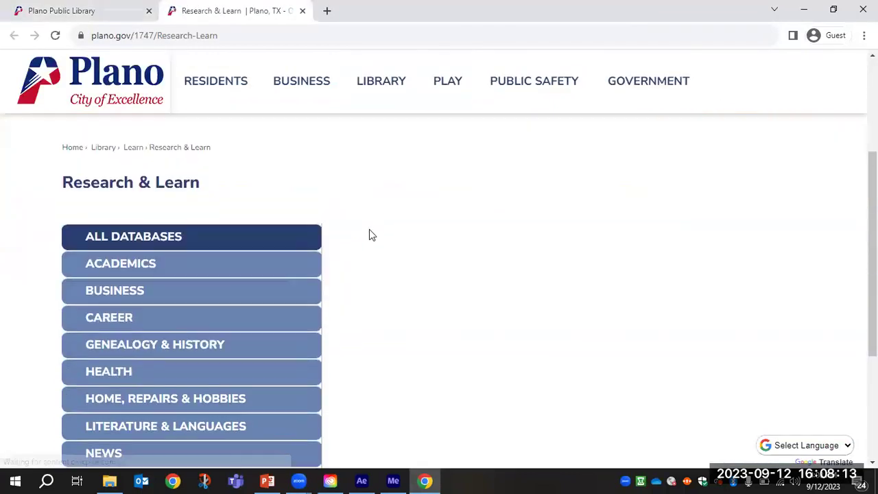
{"action": "scroll", "coordinate": [264, 274], "scroll_direction": "down", "scroll_amount": 1}
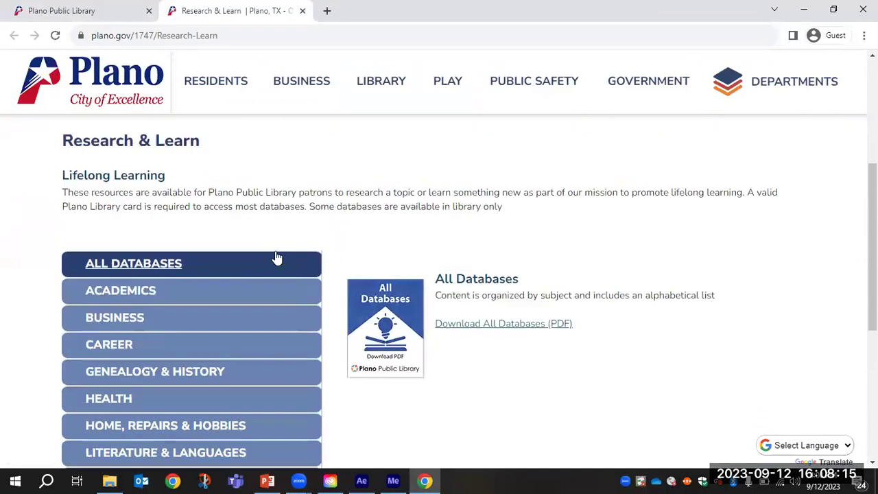
{"action": "scroll", "coordinate": [128, 254], "scroll_direction": "down", "scroll_amount": 1}
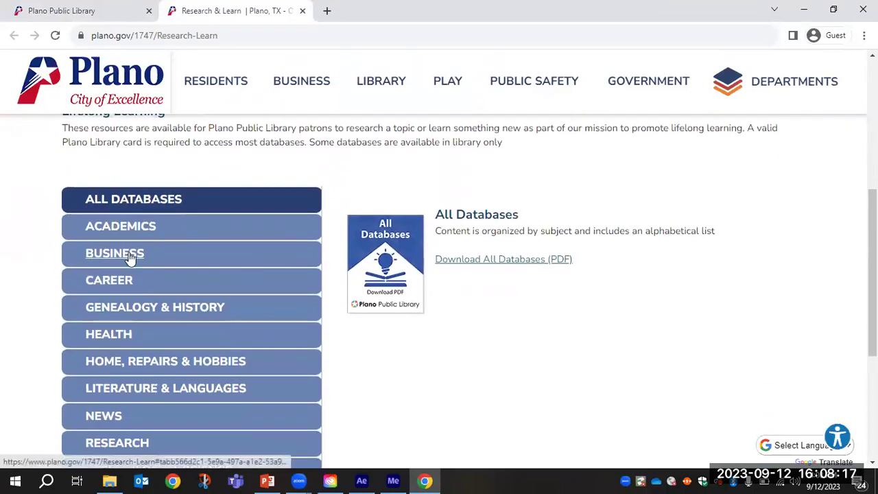
{"action": "left_click", "coordinate": [132, 263]}
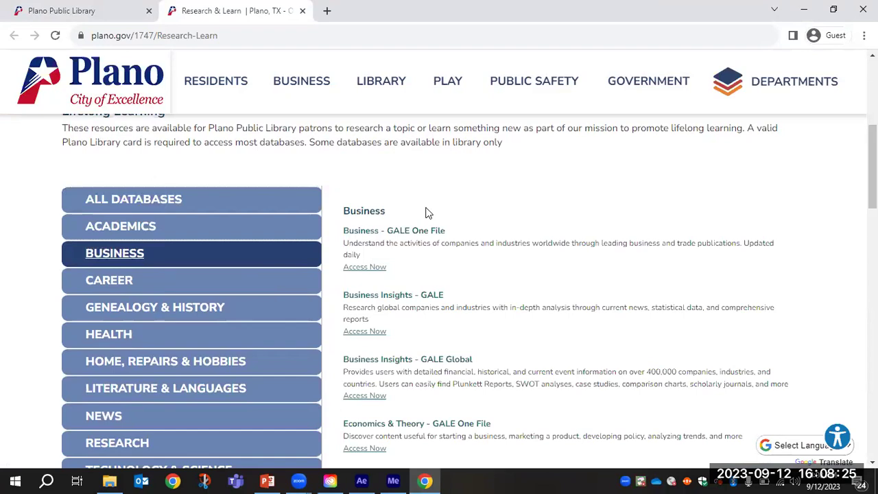
Open LinkedIn Learning's Access Now link in a new tab.
{"action": "scroll", "coordinate": [438, 226], "scroll_direction": "down", "scroll_amount": 2}
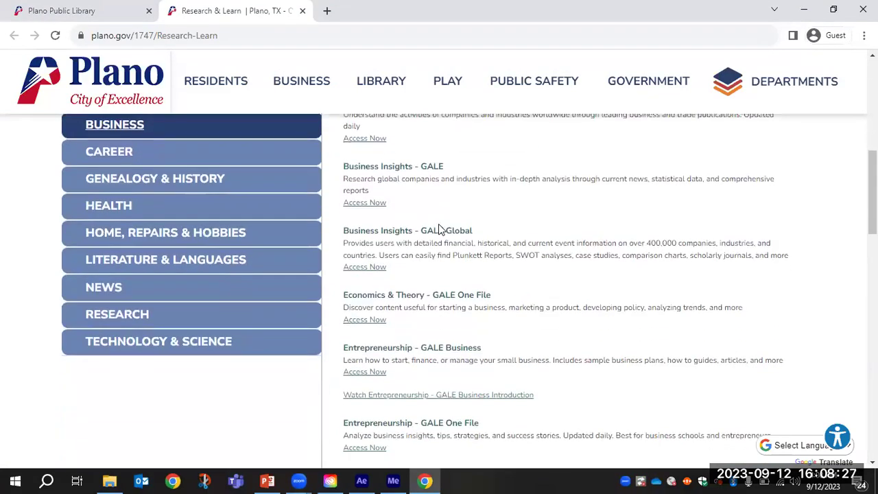
{"action": "scroll", "coordinate": [444, 196], "scroll_direction": "down", "scroll_amount": 5}
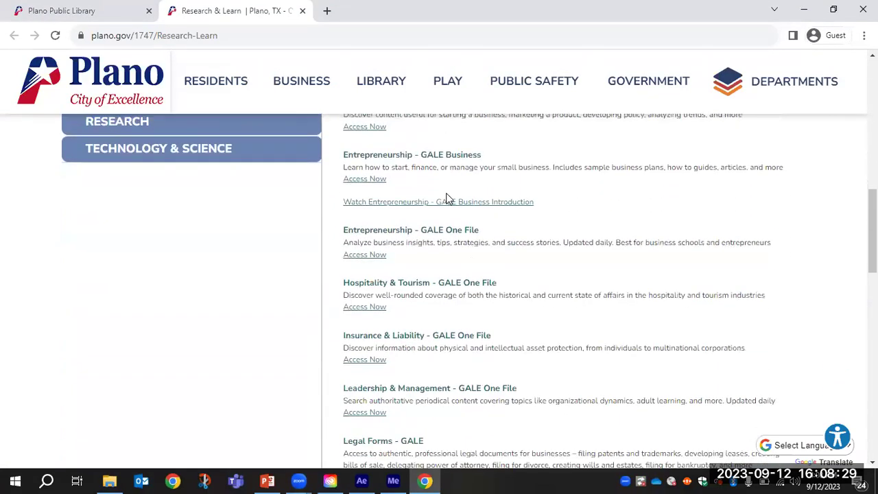
{"action": "scroll", "coordinate": [438, 201], "scroll_direction": "down", "scroll_amount": 2}
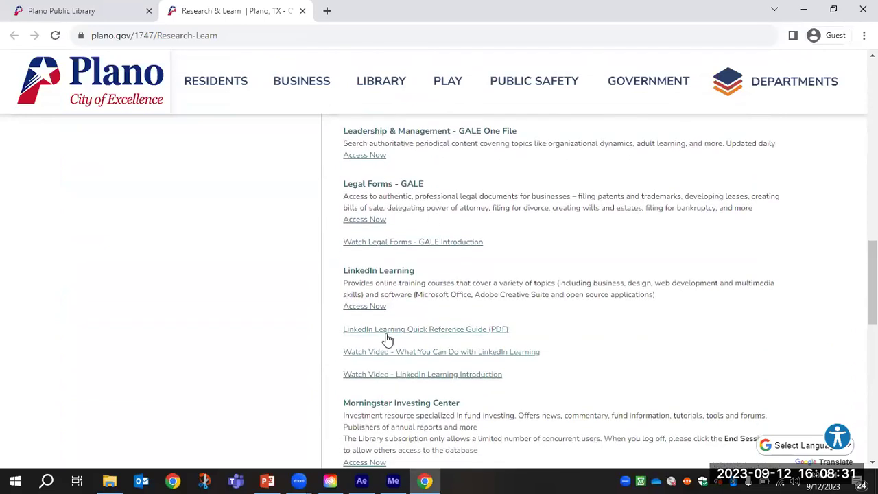
{"action": "left_click", "coordinate": [364, 305]}
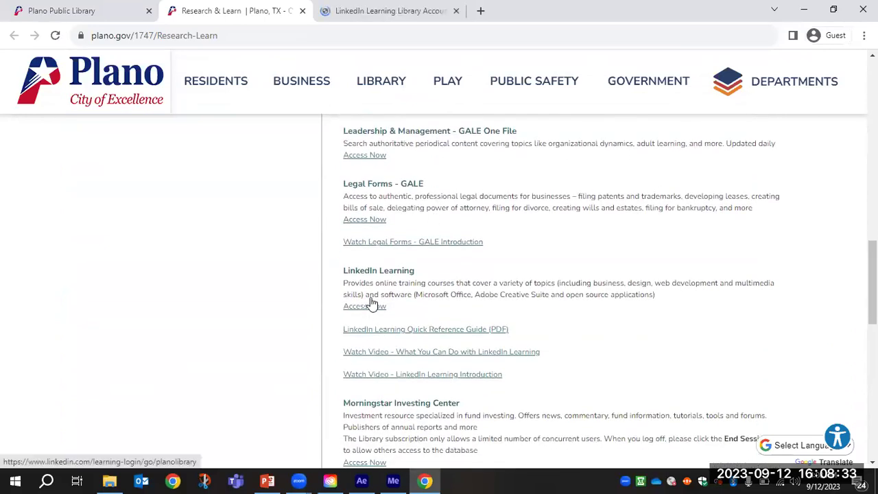
{"action": "scroll", "coordinate": [478, 247], "scroll_direction": "down", "scroll_amount": 9}
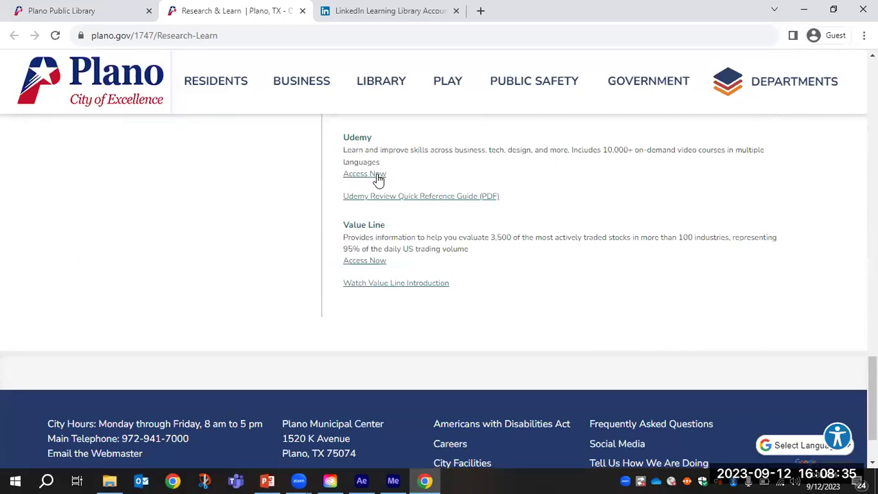
Open Udemy access in another tab and go to the LinkedIn Learning page.
{"action": "left_click", "coordinate": [384, 167]}
{"action": "left_click", "coordinate": [394, 9]}
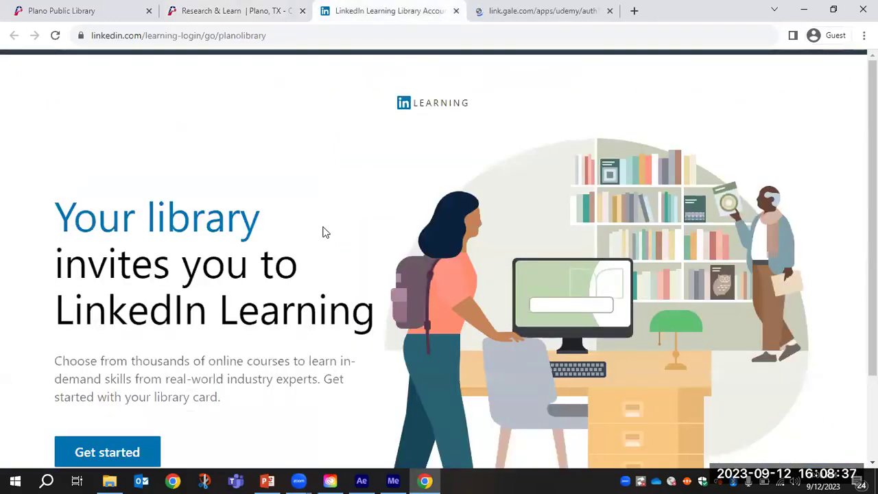
{"action": "scroll", "coordinate": [138, 342], "scroll_direction": "down", "scroll_amount": 1}
Sign in to LinkedIn Learning with the library card number and PIN.
{"action": "left_click", "coordinate": [142, 350]}
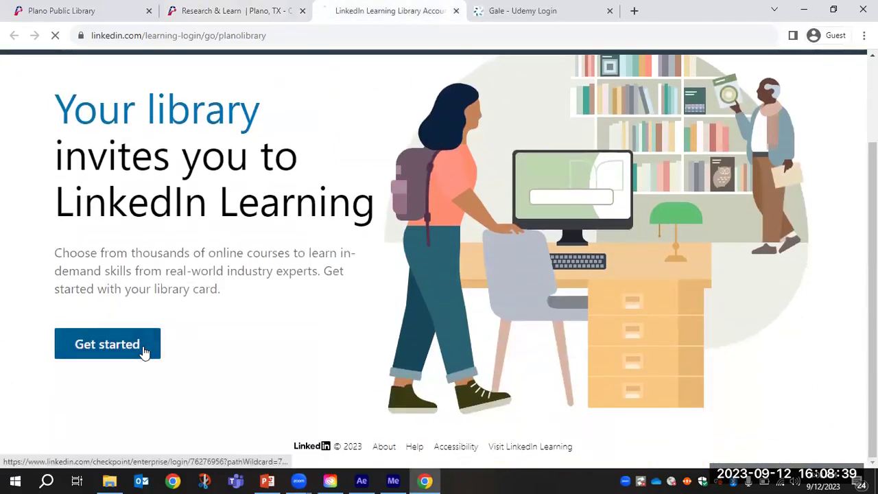
{"action": "left_click", "coordinate": [196, 327]}
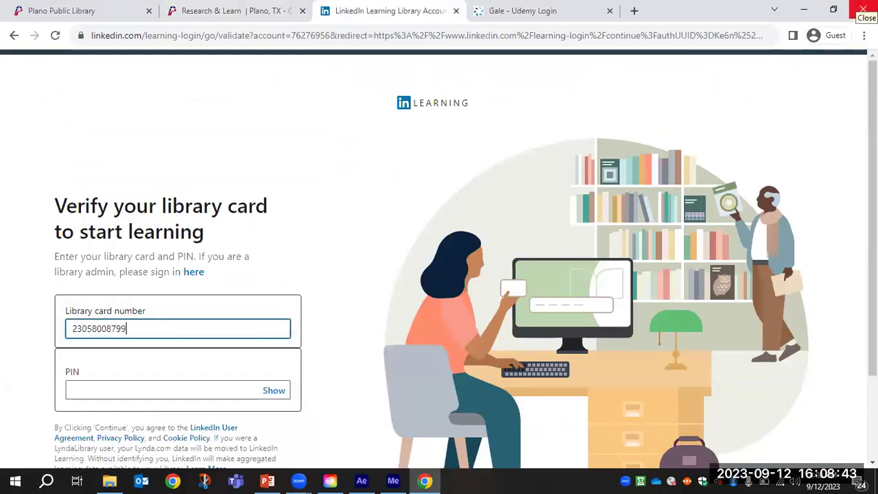
{"action": "key", "text": "BackSpace"}
{"action": "key", "text": "BackSpace"}
{"action": "left_click", "coordinate": [73, 390]}
{"action": "type", "text": "••"}
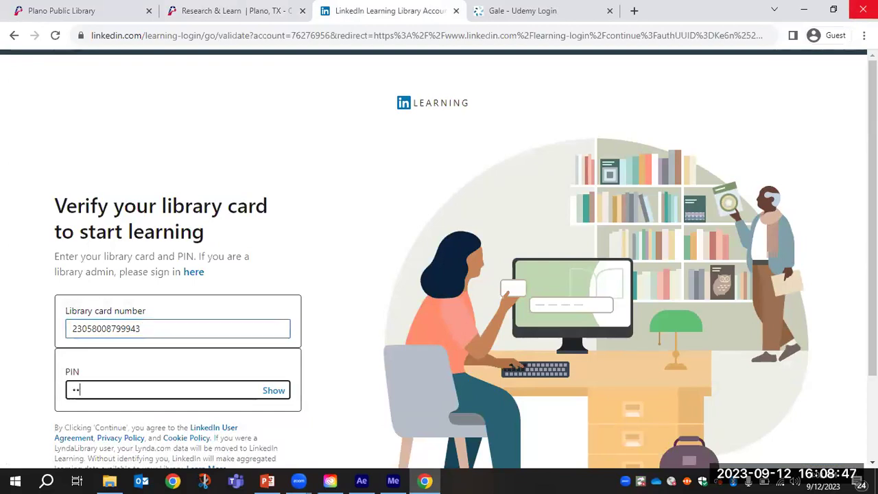
{"action": "type", "text": "••"}
{"action": "key", "text": "Return"}
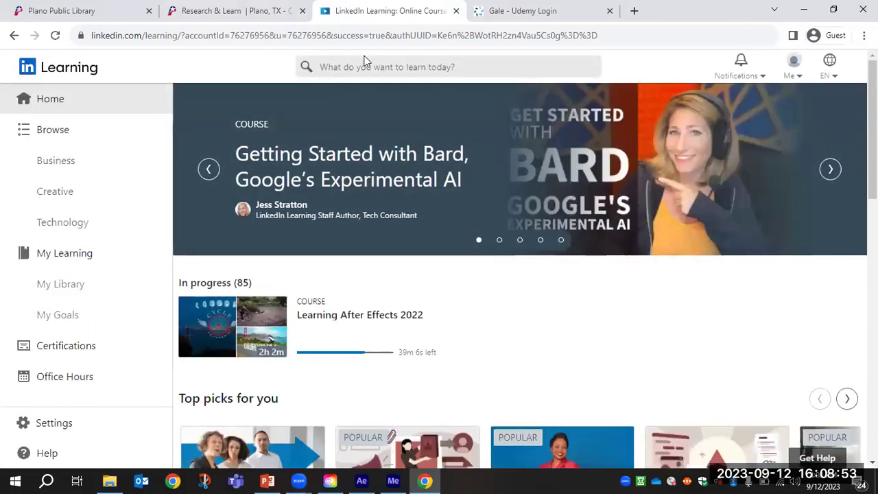
Look over the LinkedIn Learning home page and its Top picks courses.
{"action": "left_click", "coordinate": [363, 64]}
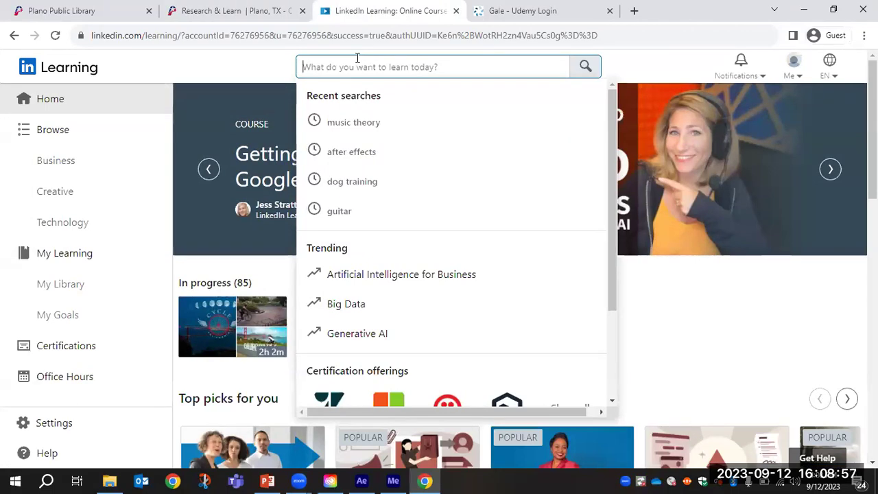
{"action": "left_click", "coordinate": [662, 297]}
{"action": "scroll", "coordinate": [541, 293], "scroll_direction": "down", "scroll_amount": 3}
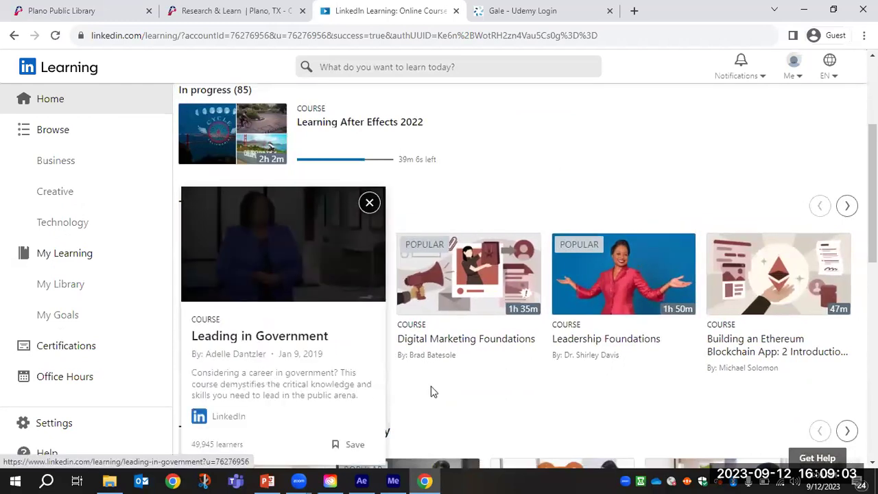
{"action": "mouse_move", "coordinate": [534, 357]}
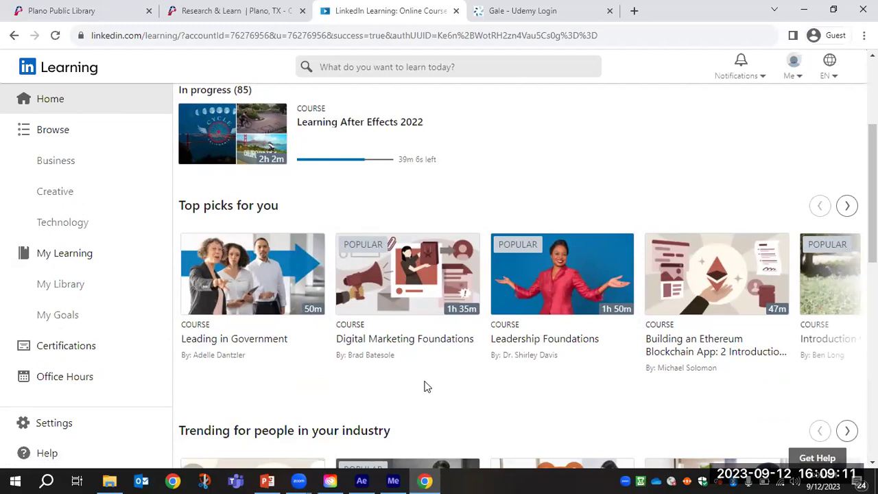
{"action": "scroll", "coordinate": [422, 382], "scroll_direction": "up", "scroll_amount": 3}
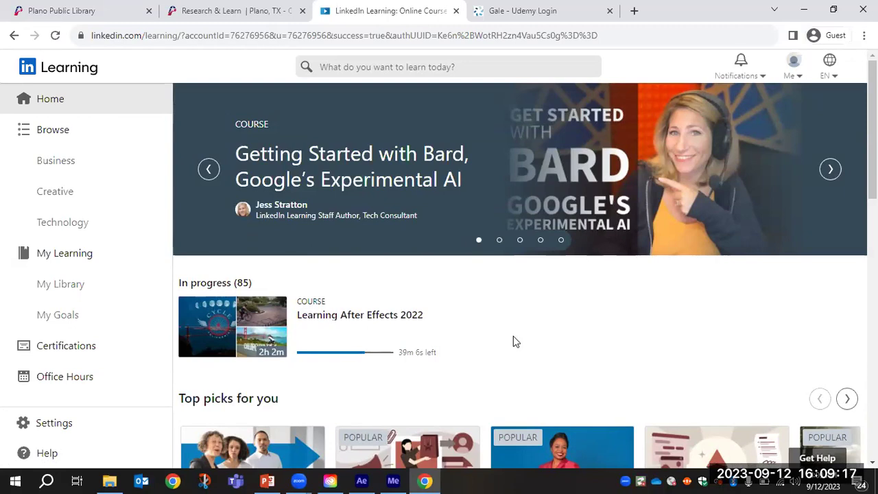
{"action": "left_click", "coordinate": [551, 12]}
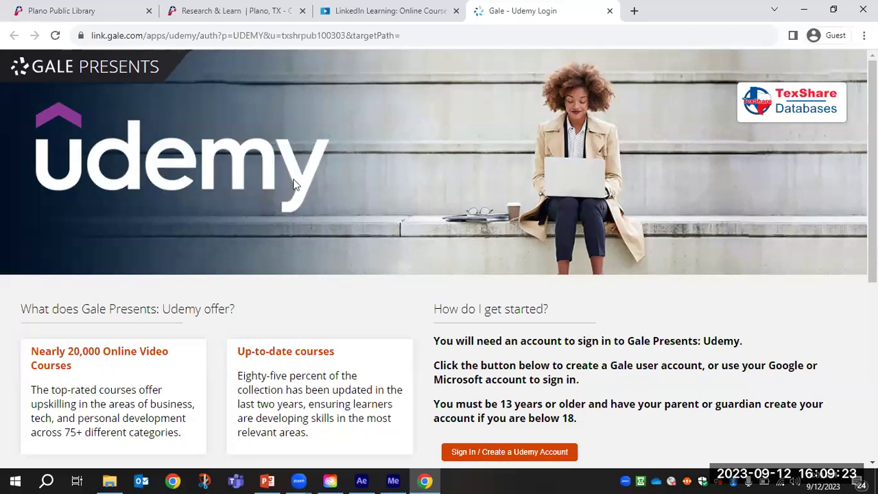
Scroll through the Gale Udemy offer details, then return to the Research & Learn tab.
{"action": "scroll", "coordinate": [496, 226], "scroll_direction": "down", "scroll_amount": 2}
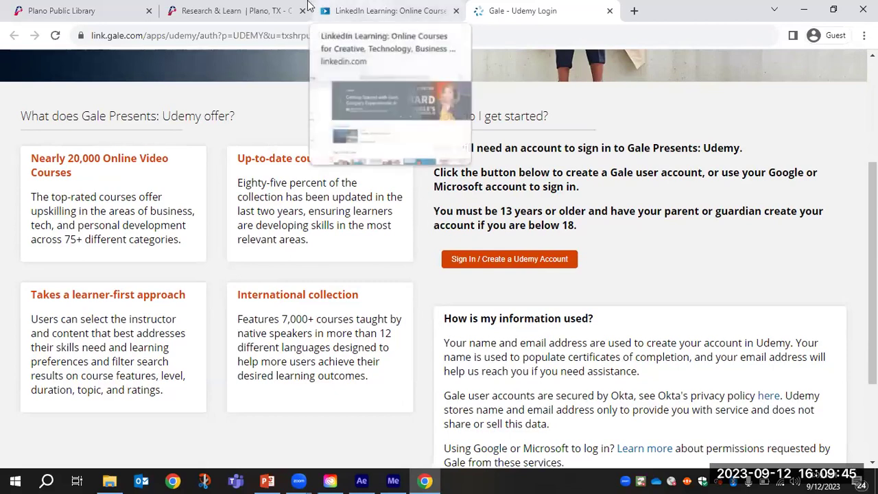
{"action": "left_click", "coordinate": [266, 8]}
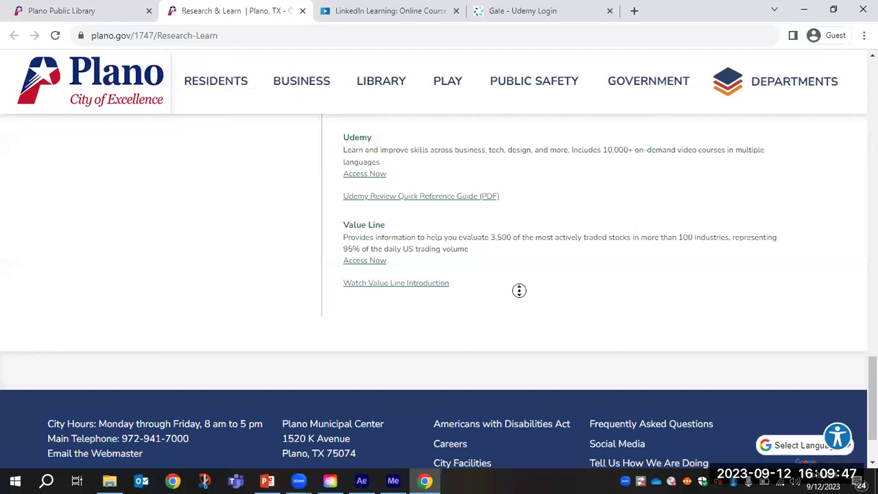
{"action": "scroll", "coordinate": [520, 309], "scroll_direction": "down", "scroll_amount": 1}
{"action": "scroll", "coordinate": [517, 298], "scroll_direction": "up", "scroll_amount": 10}
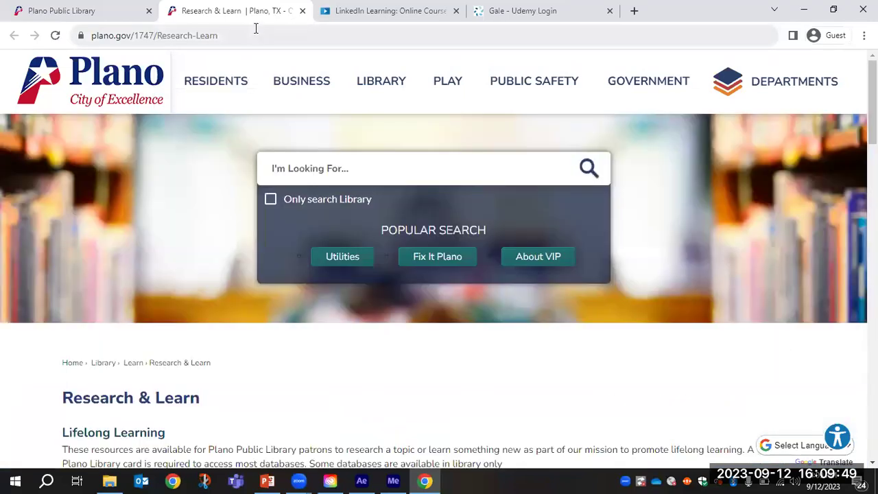
{"action": "left_click", "coordinate": [253, 33]}
{"action": "type", "text": "youtub"}
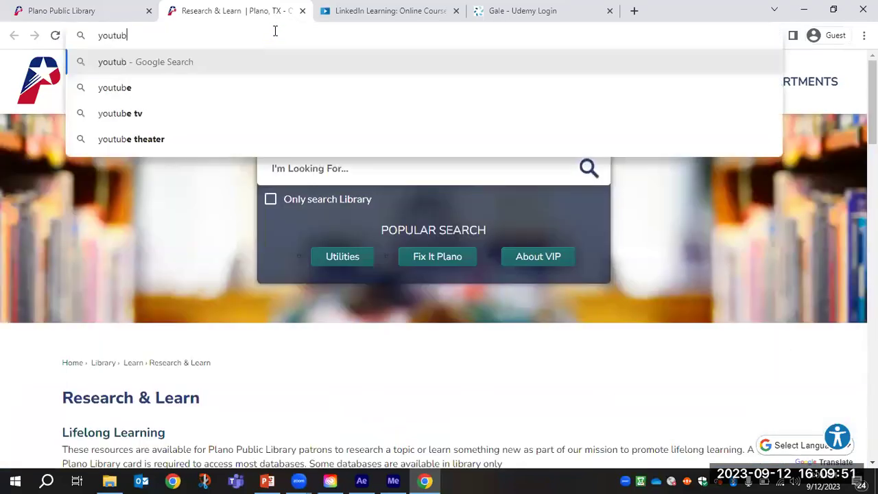
{"action": "type", "text": "e.com/@planol"}
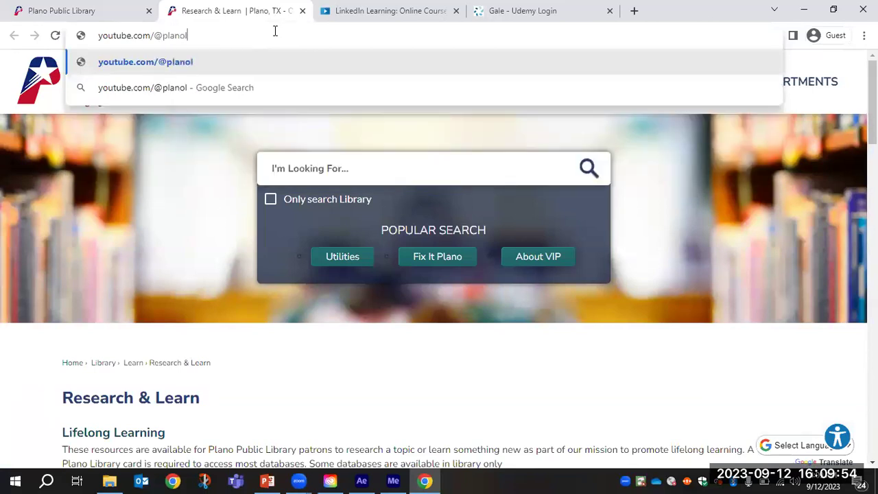
{"action": "key", "text": "BackSpace"}
{"action": "type", "text": "p"}
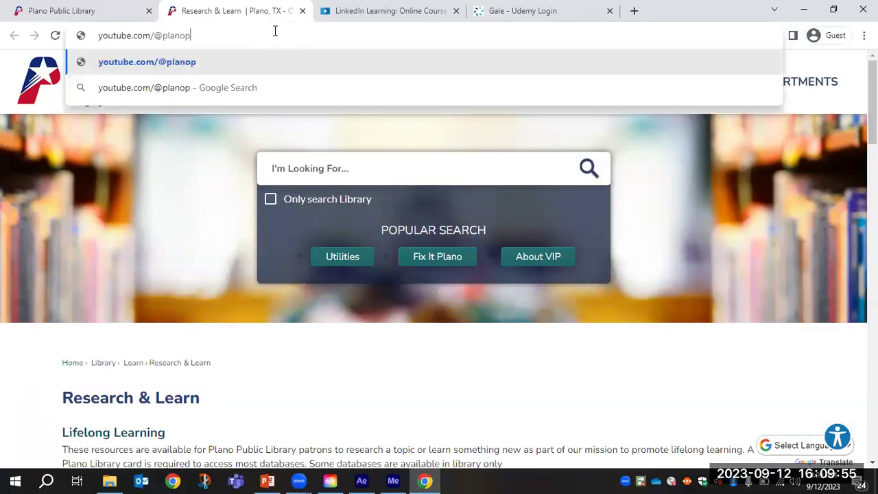
{"action": "type", "text": "ubliclibrary"}
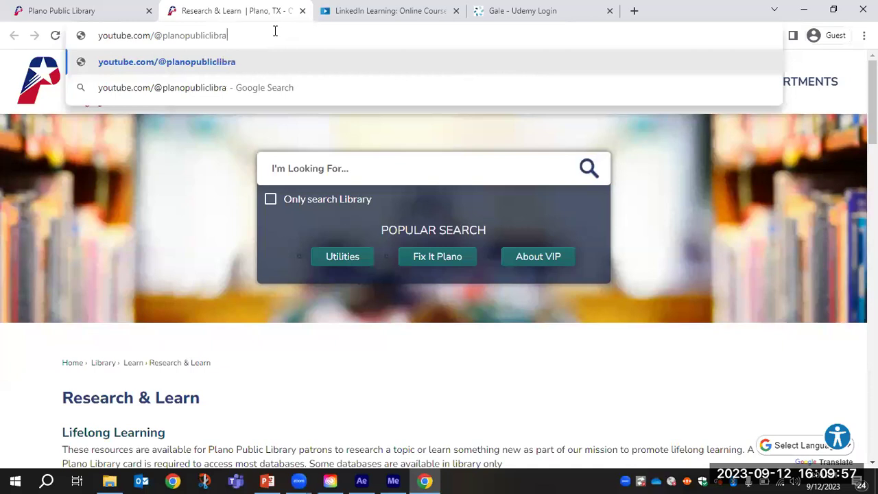
{"action": "key", "text": "Return"}
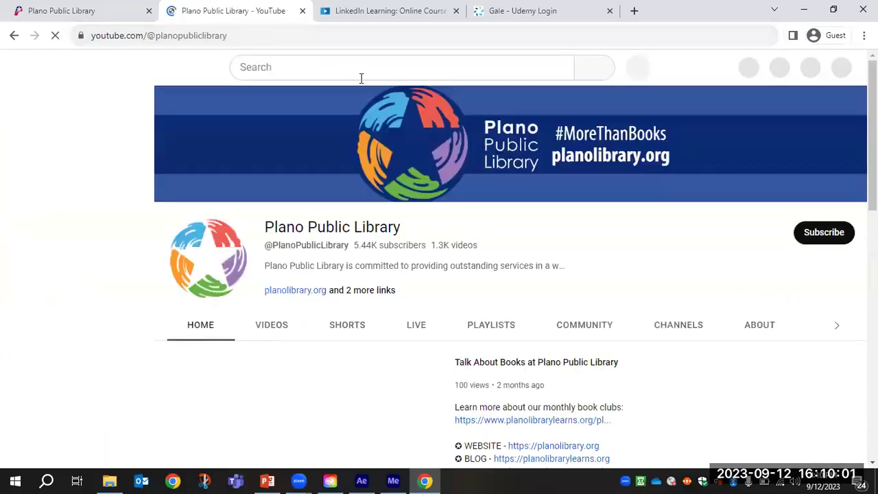
Search the channel for illustrator videos, then return to the PowerPoint presentation.
{"action": "scroll", "coordinate": [364, 343], "scroll_direction": "down", "scroll_amount": 2}
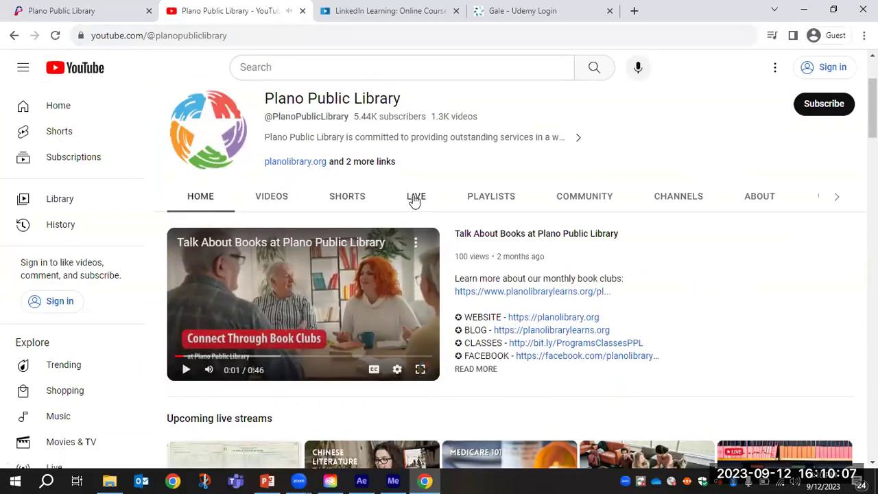
{"action": "left_click", "coordinate": [837, 200]}
{"action": "left_click", "coordinate": [838, 201]}
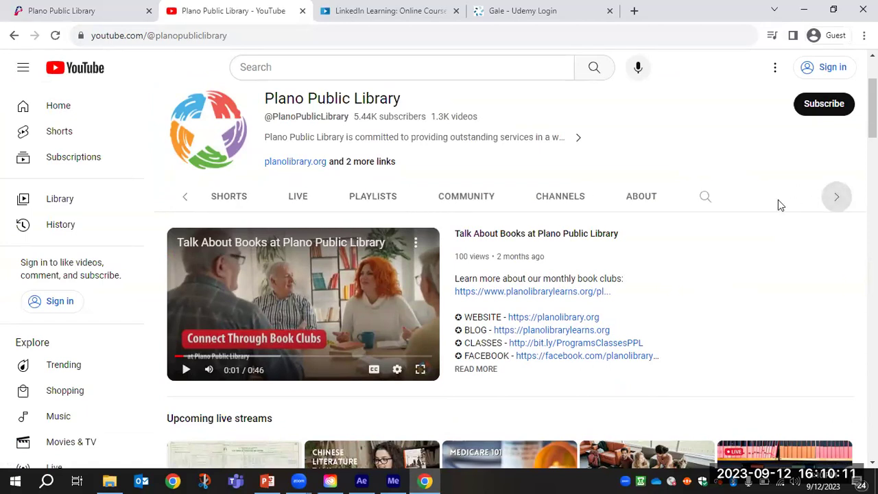
{"action": "left_click", "coordinate": [707, 200]}
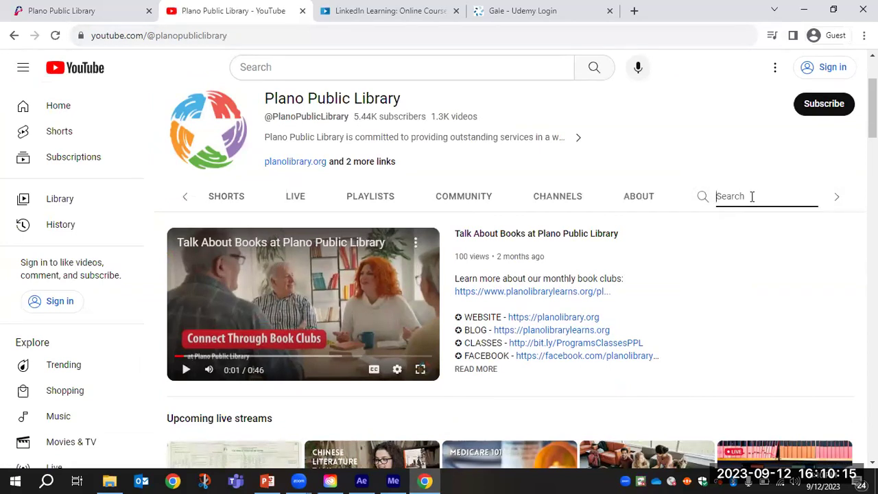
{"action": "type", "text": "cllustrator"}
{"action": "key", "text": "Return"}
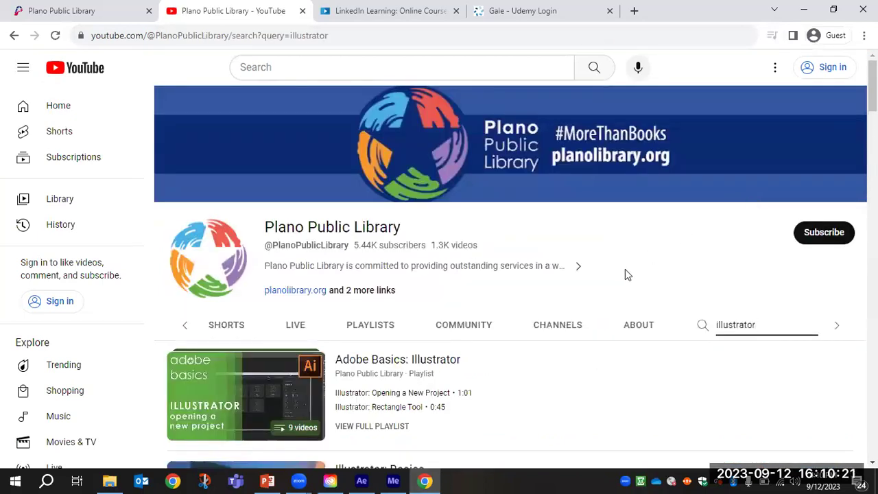
{"action": "scroll", "coordinate": [540, 303], "scroll_direction": "down", "scroll_amount": 4}
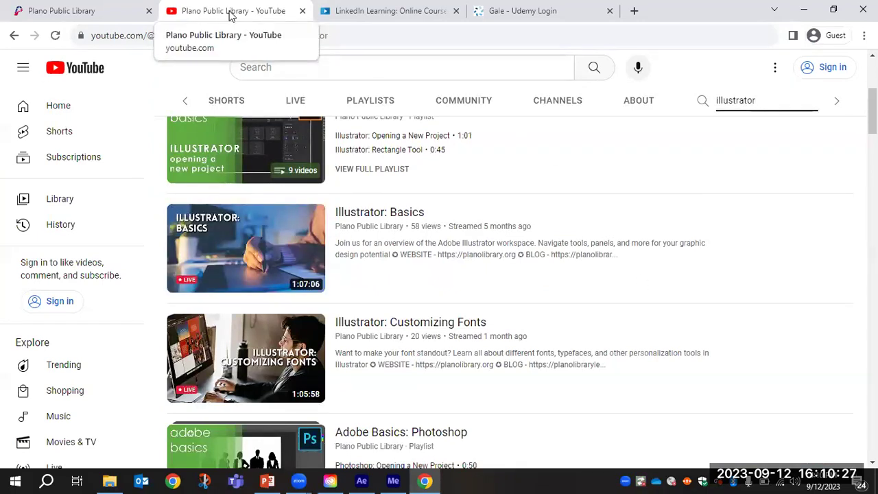
{"action": "scroll", "coordinate": [533, 279], "scroll_direction": "up", "scroll_amount": 4}
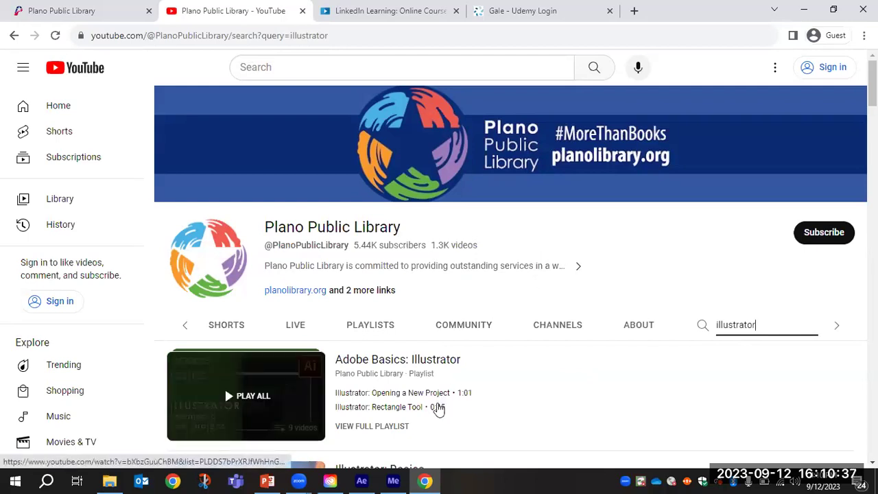
{"action": "left_click", "coordinate": [266, 480]}
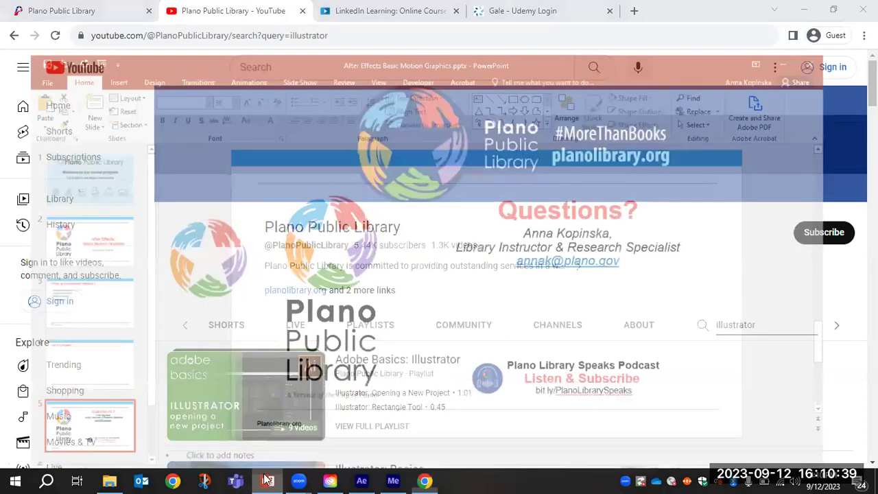